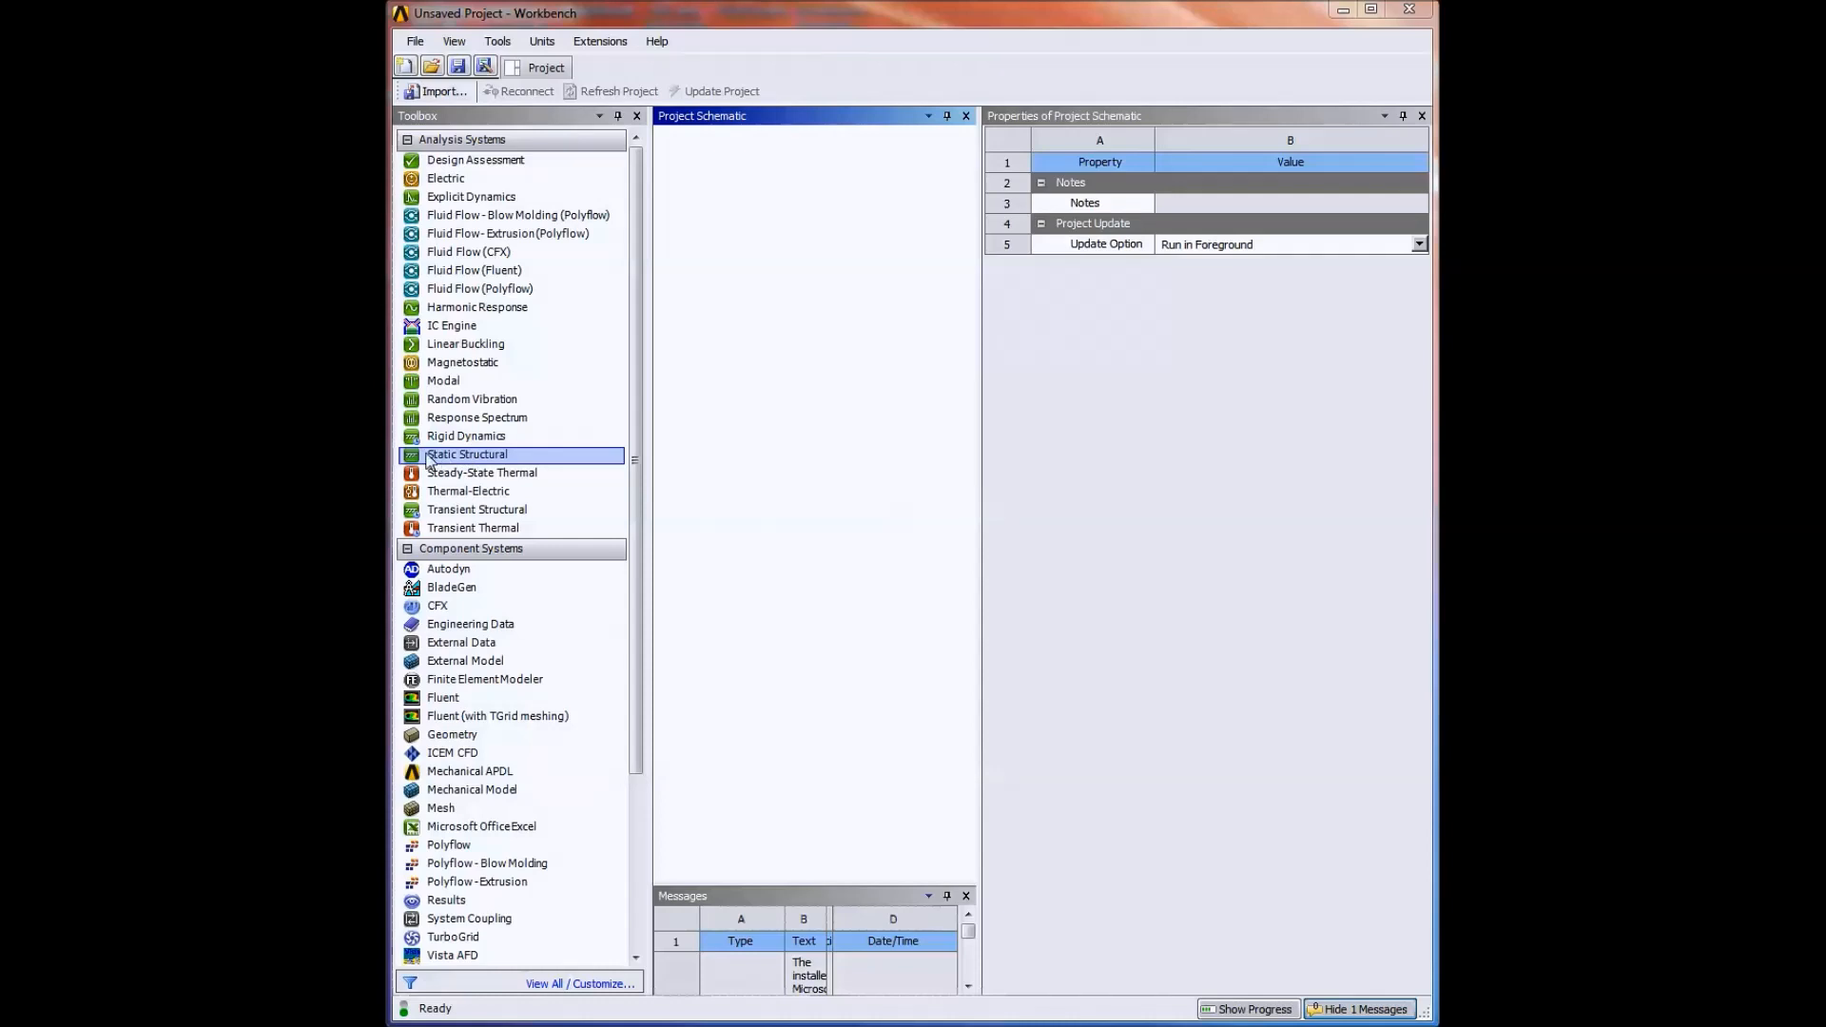
# Add a Static Structural analysis system to the project schematic and name it "Plate with hole".
pyautogui.moveTo(448, 460); pyautogui.dragTo(772, 266)
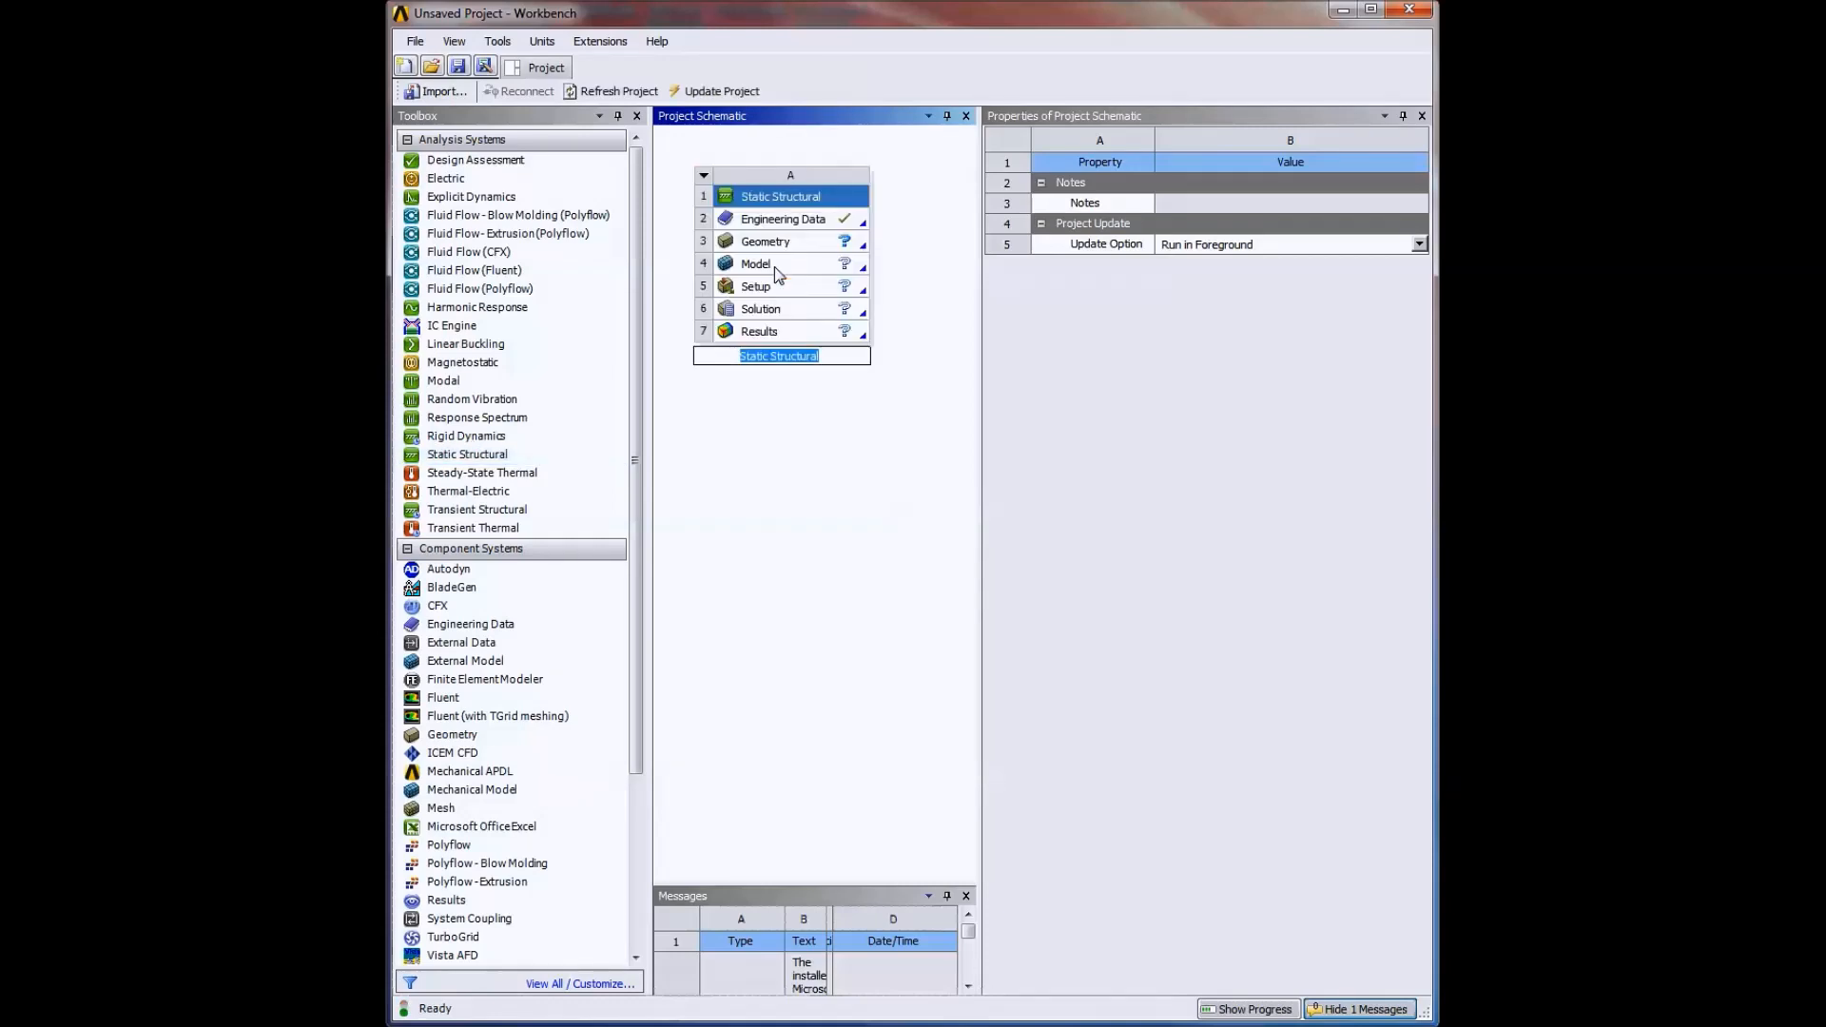
pyautogui.write('Plate with hole')
pyautogui.press('Return')
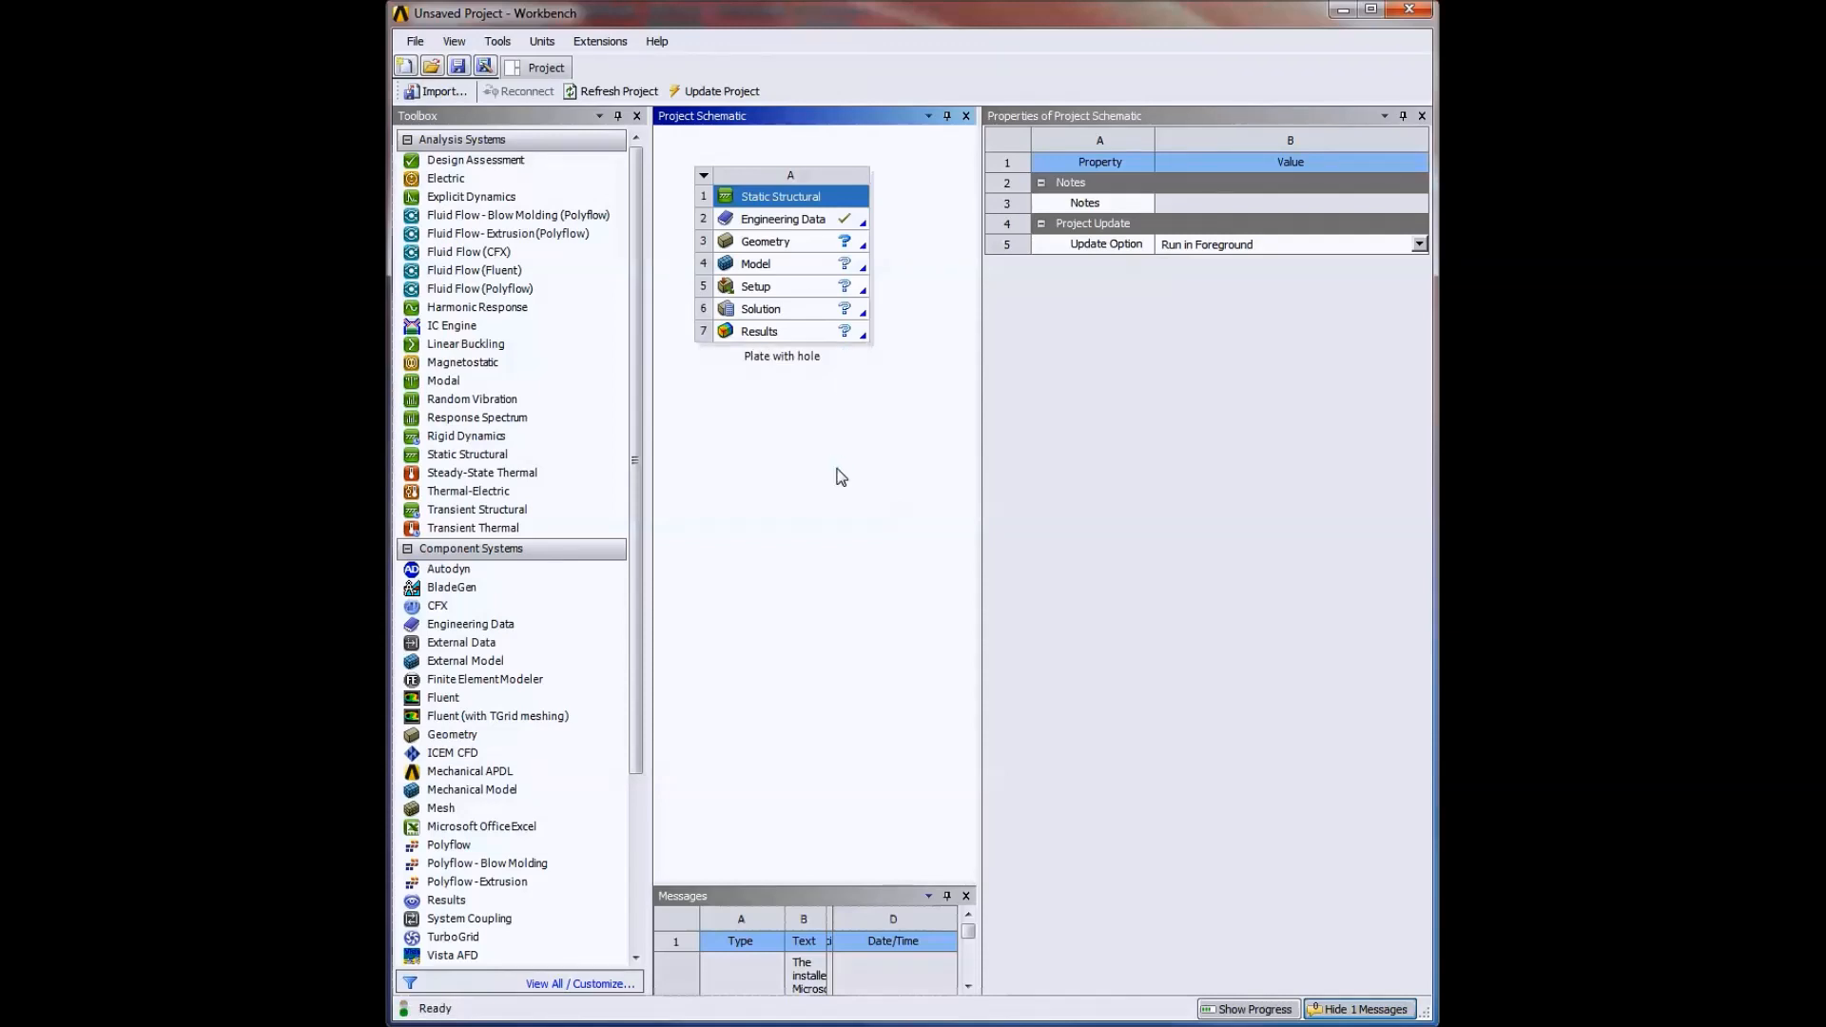
# Review the Structural Steel properties in the system's Engineering Data, then return to the project schematic.
pyautogui.click(785, 225)
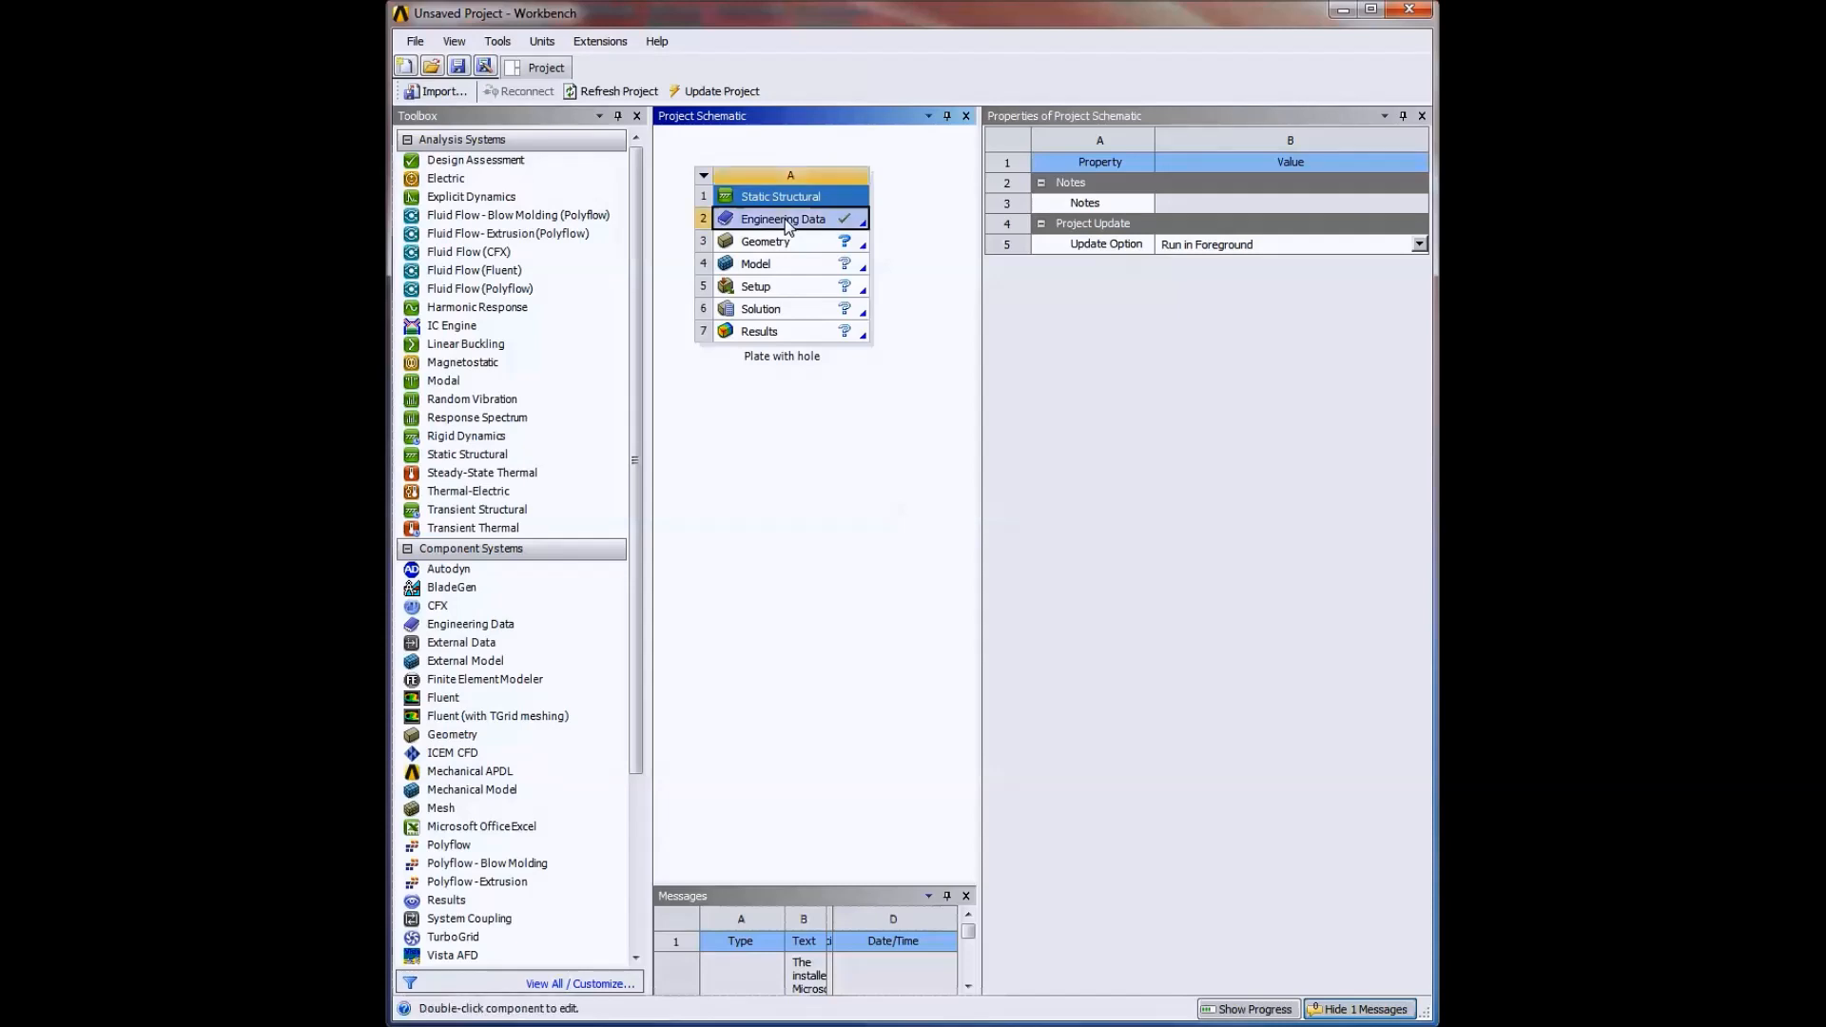
pyautogui.doubleClick(786, 225)
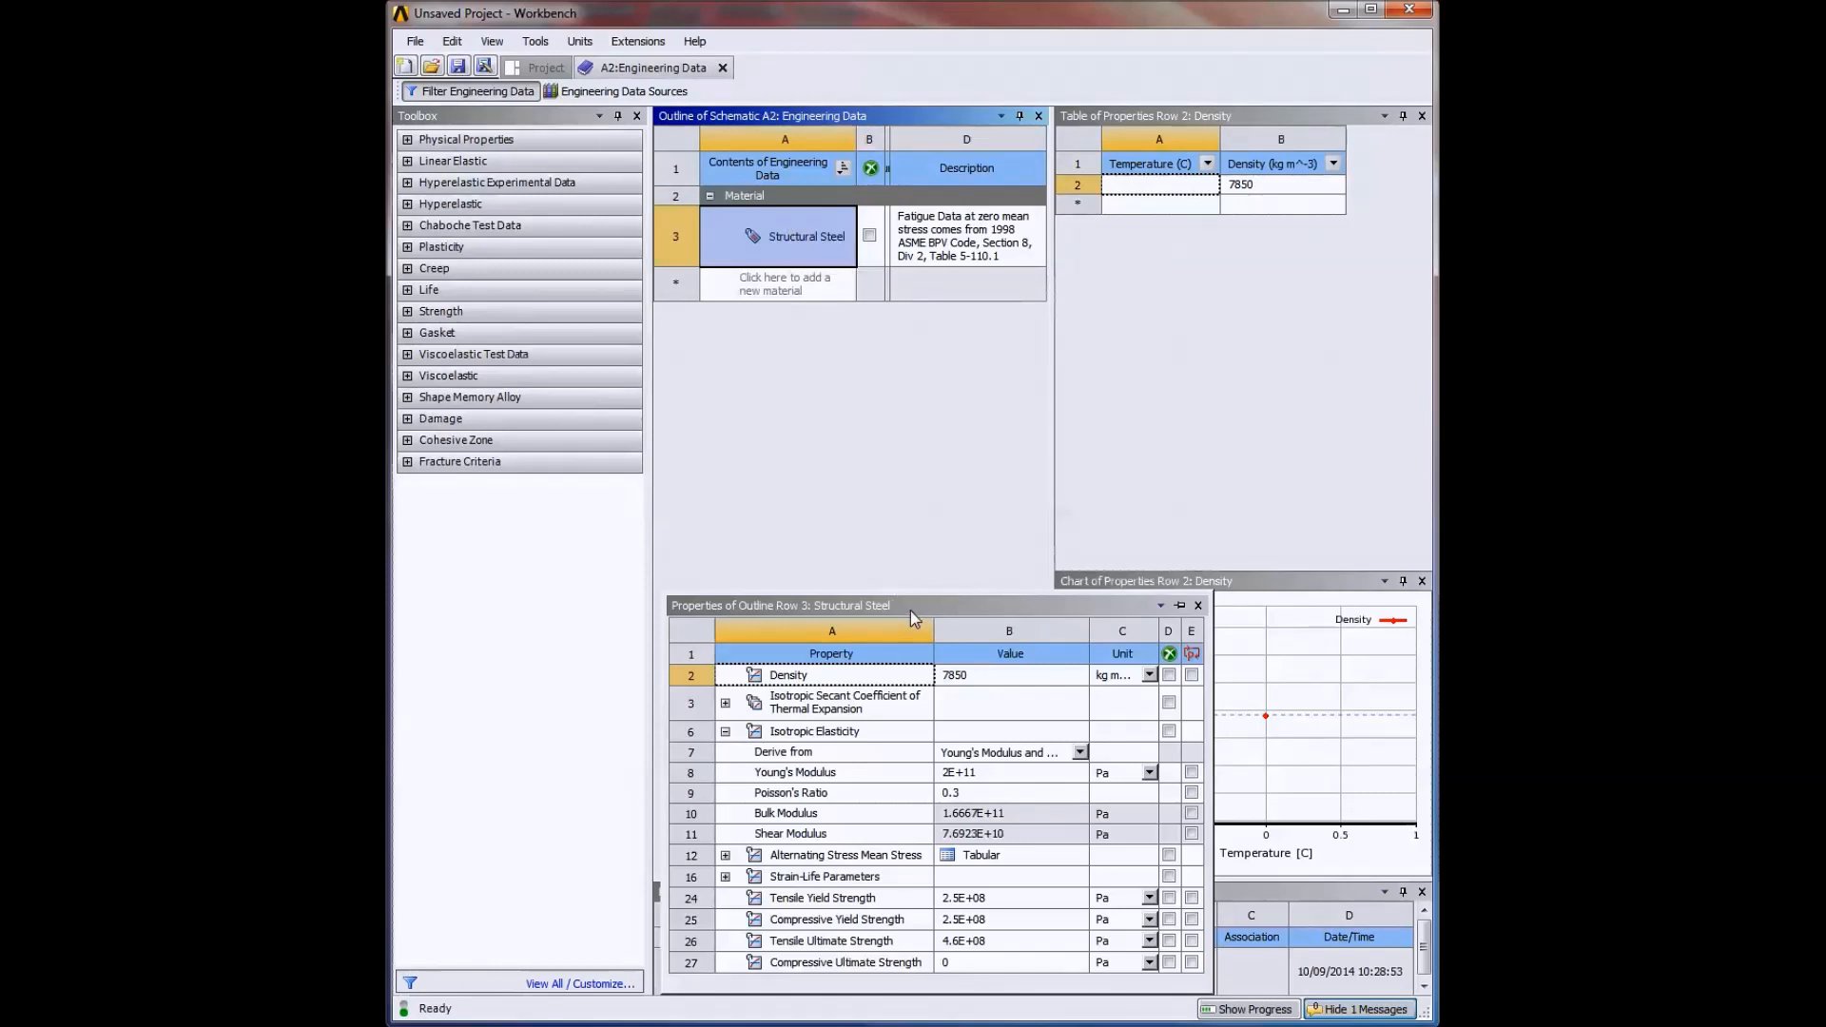
pyautogui.click(538, 70)
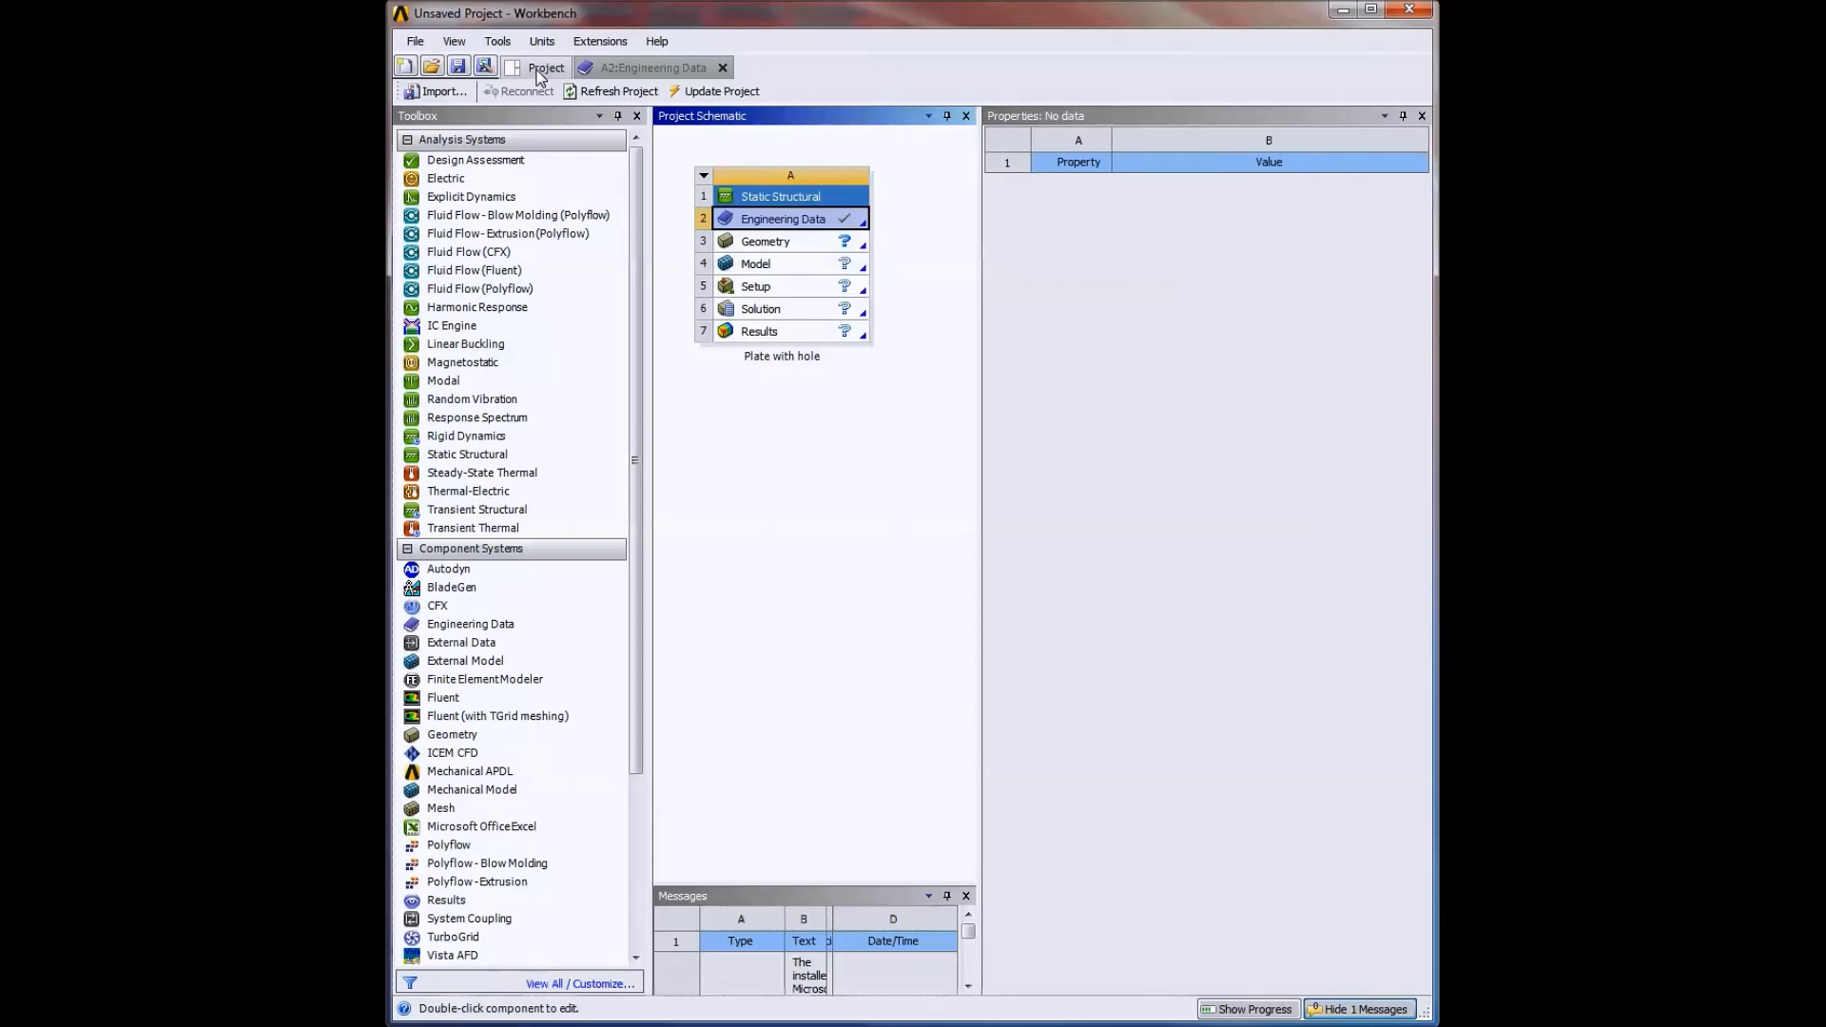
# Set the Geometry cell's analysis type to 2D and open the geometry in DesignModeler.
pyautogui.click(783, 247)
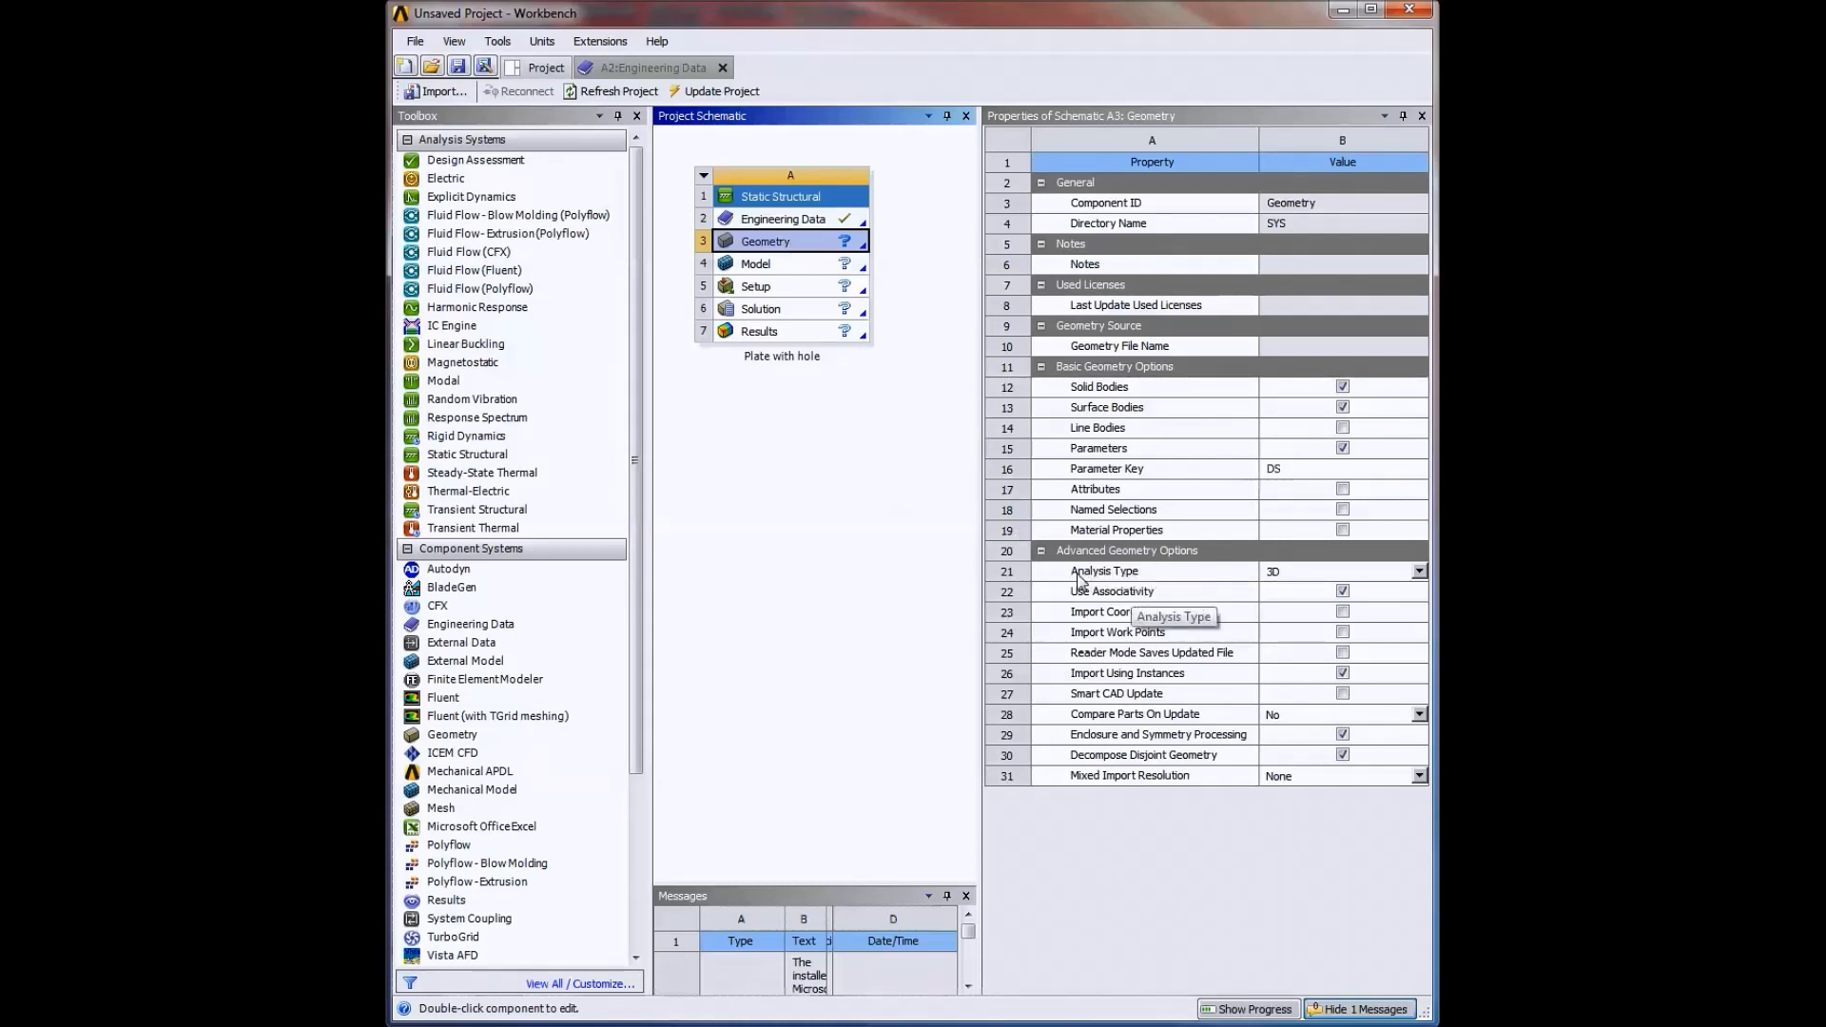
pyautogui.click(1276, 574)
pyautogui.click(1276, 603)
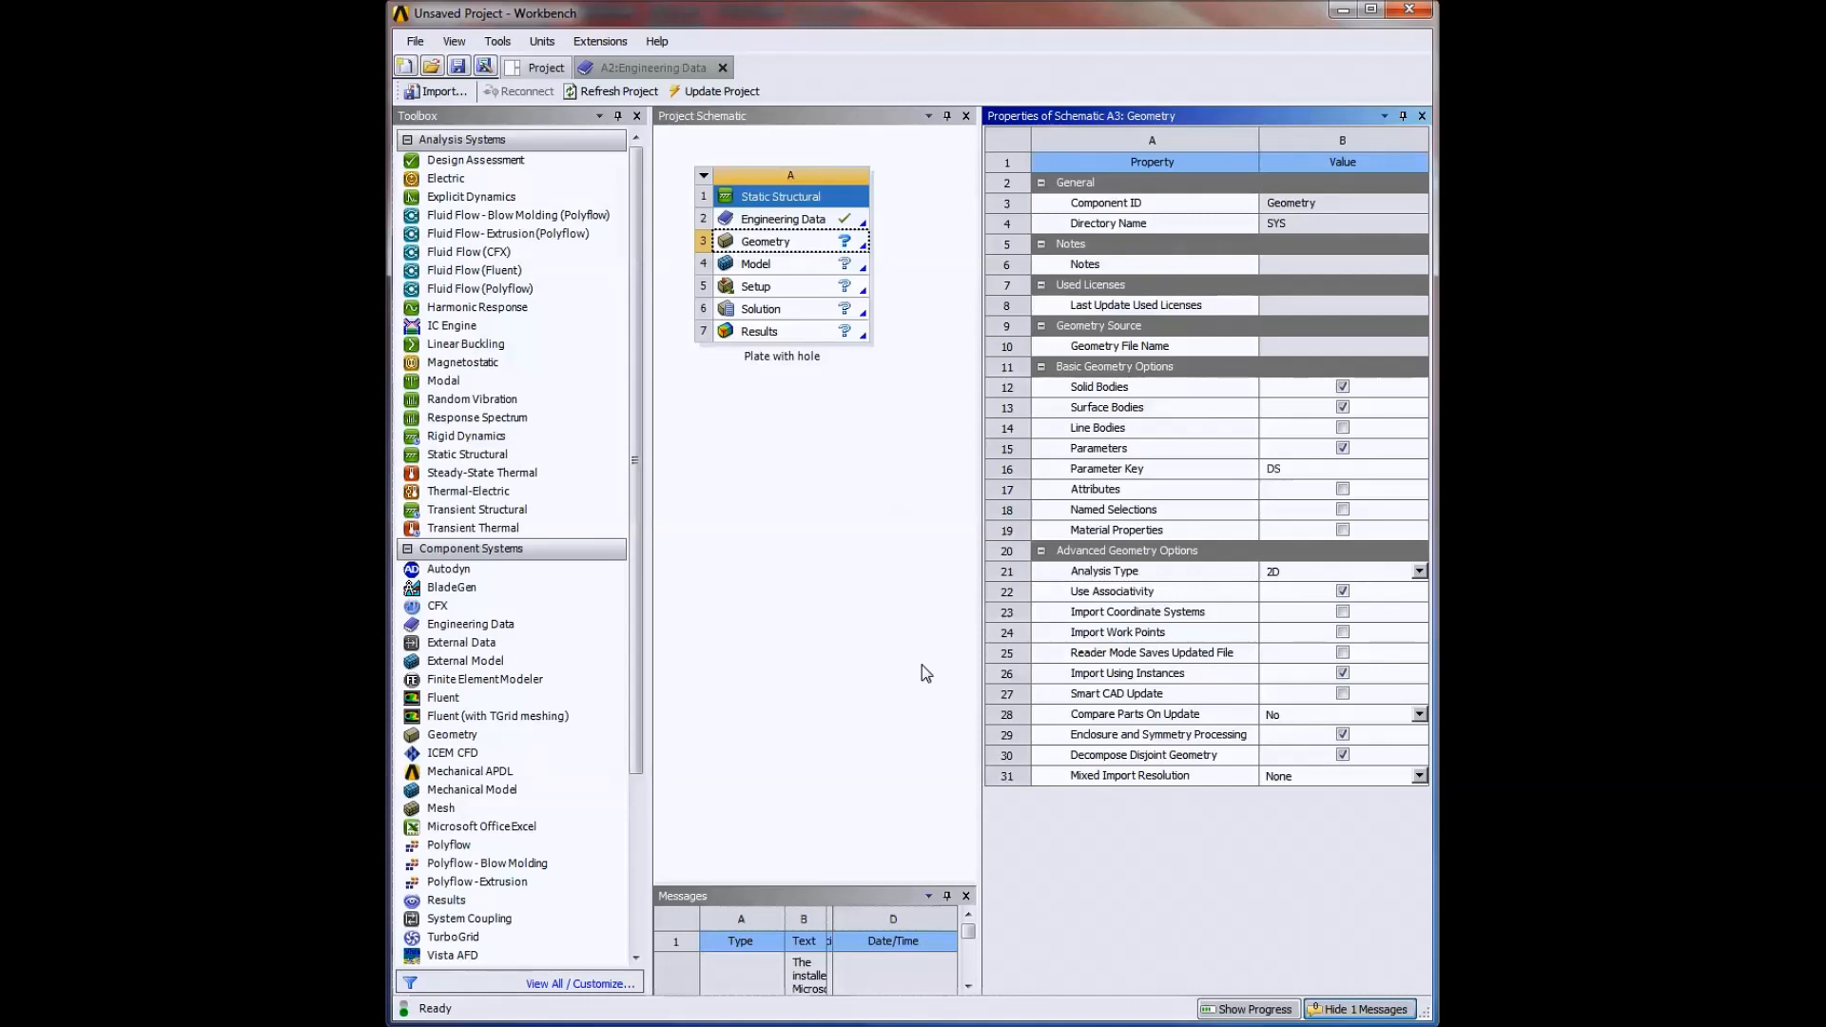
pyautogui.doubleClick(778, 246)
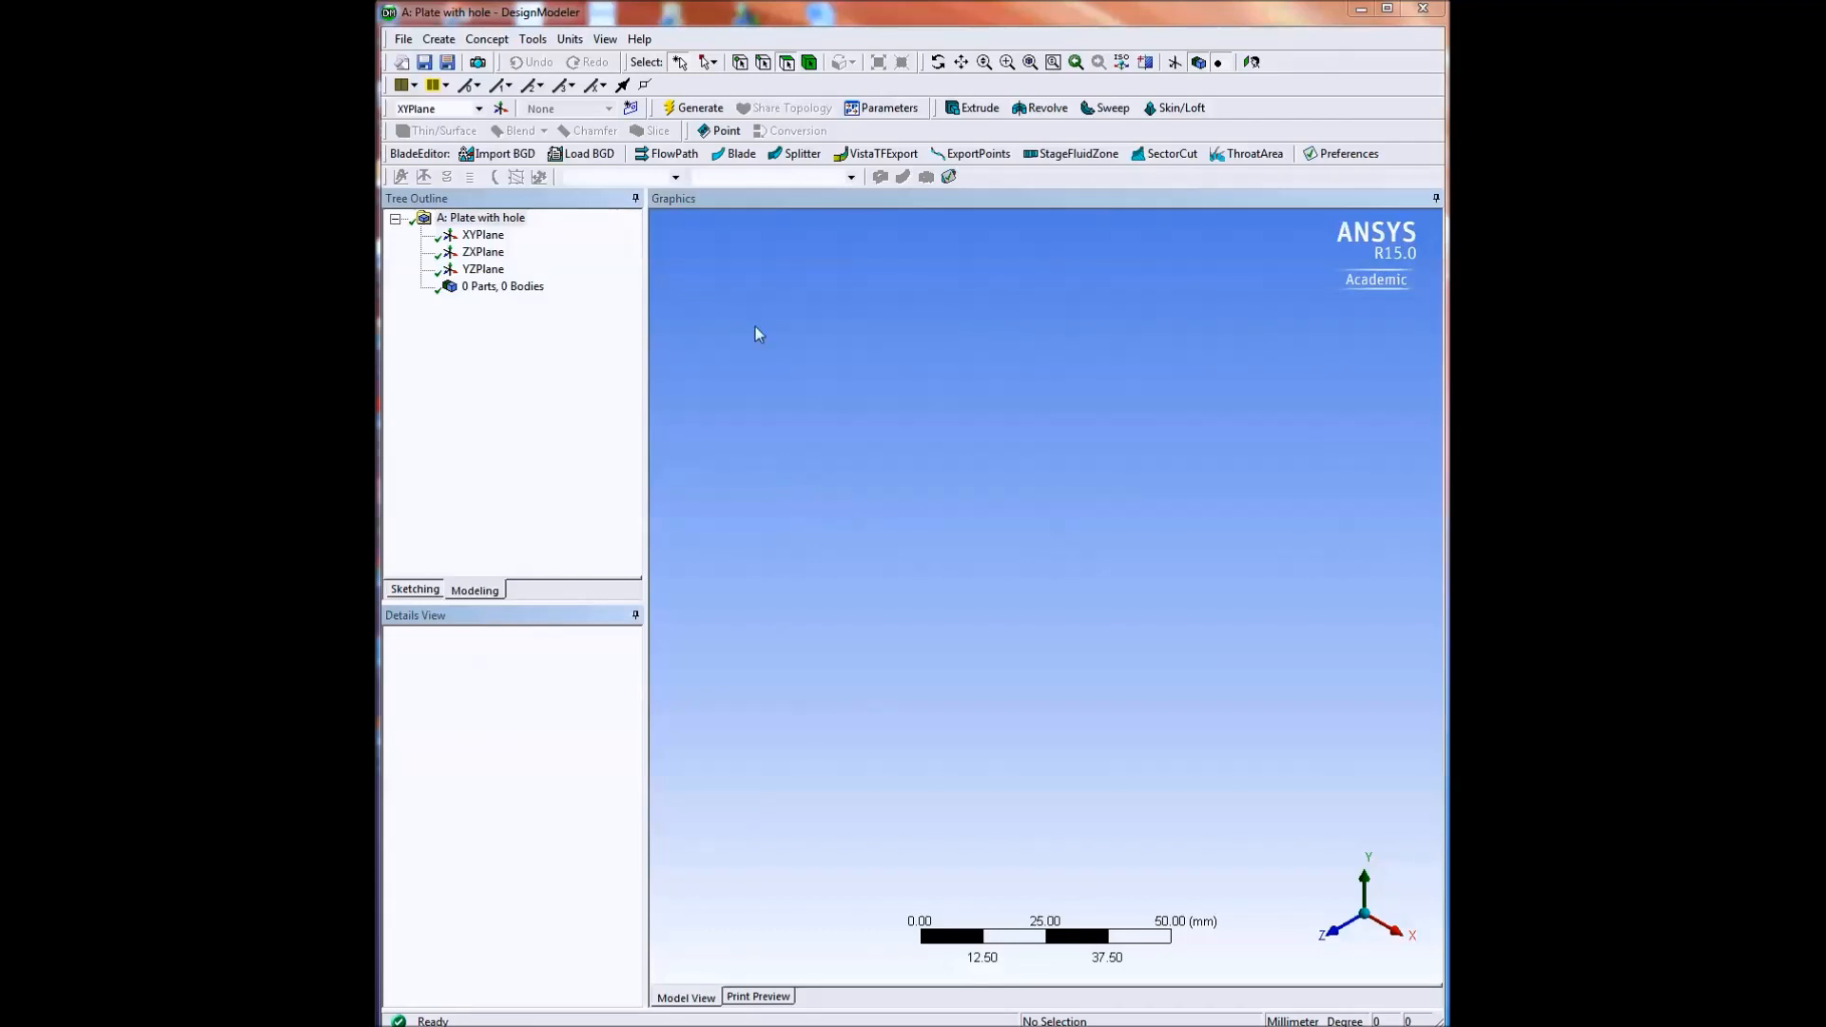
# Choose millimetres as the length unit and orient the view to look straight down the Z axis.
pyautogui.click(573, 41)
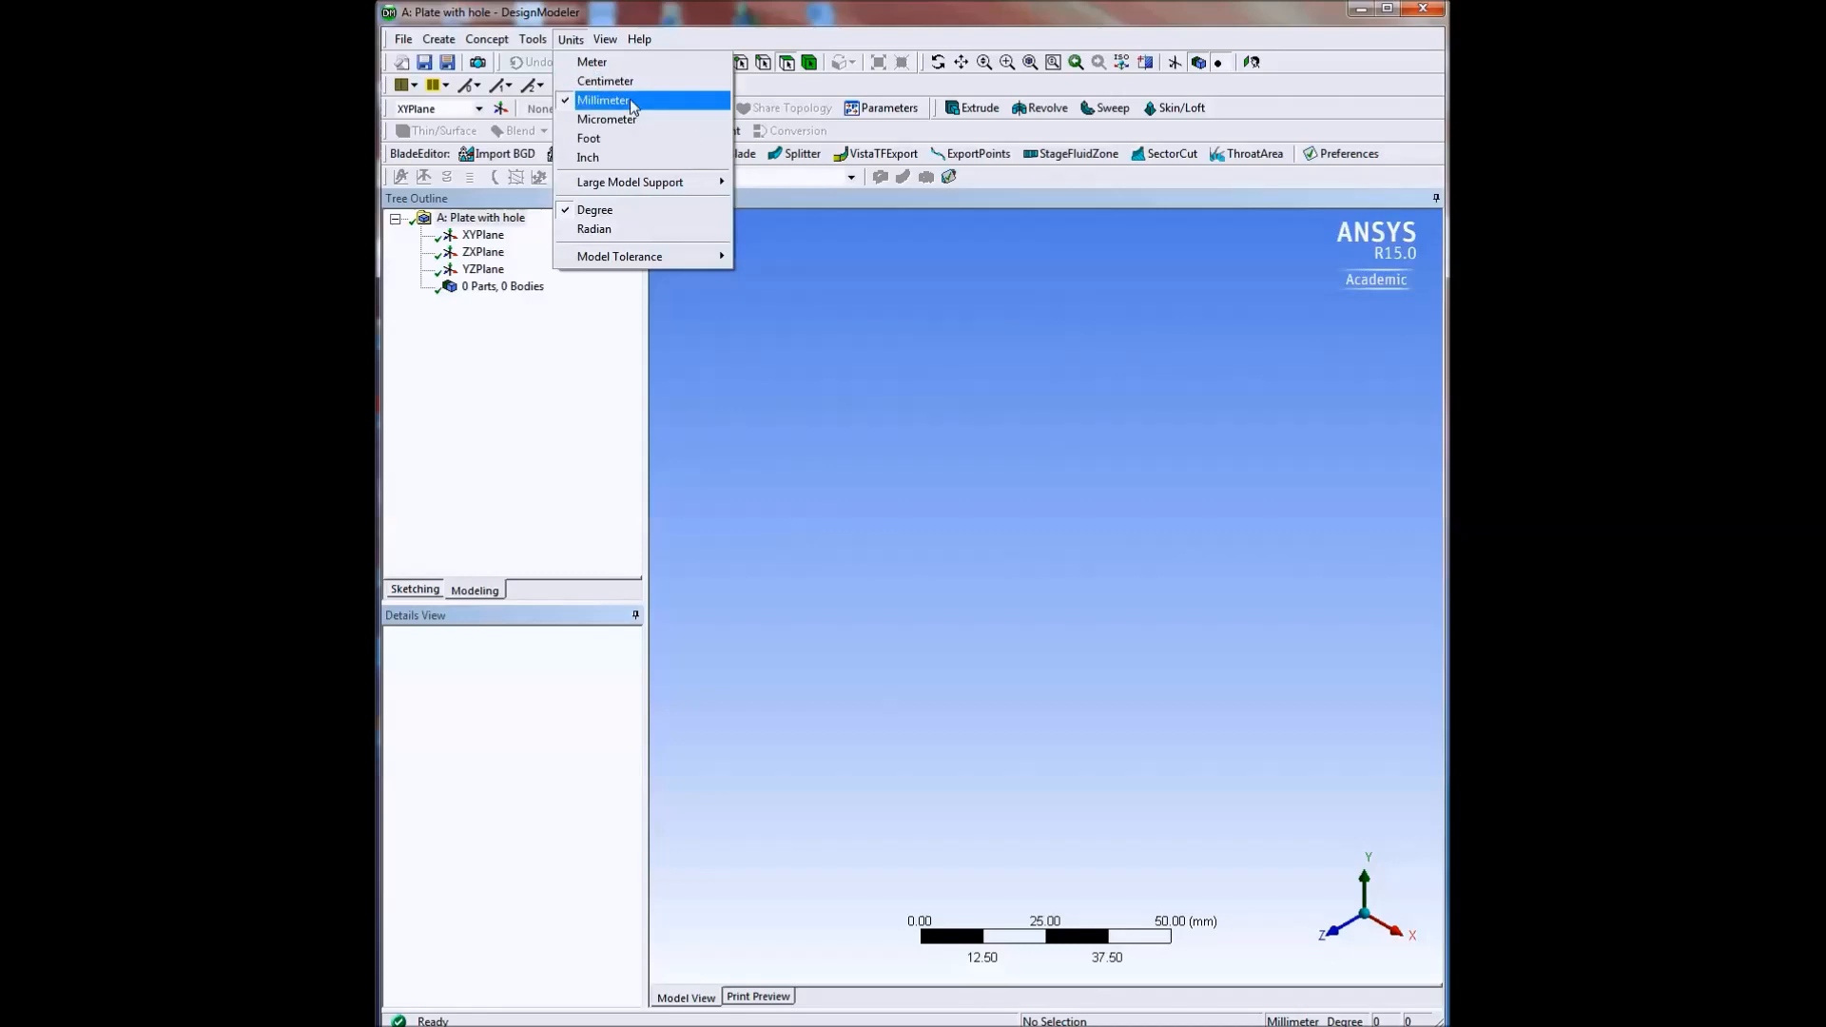
pyautogui.click(632, 103)
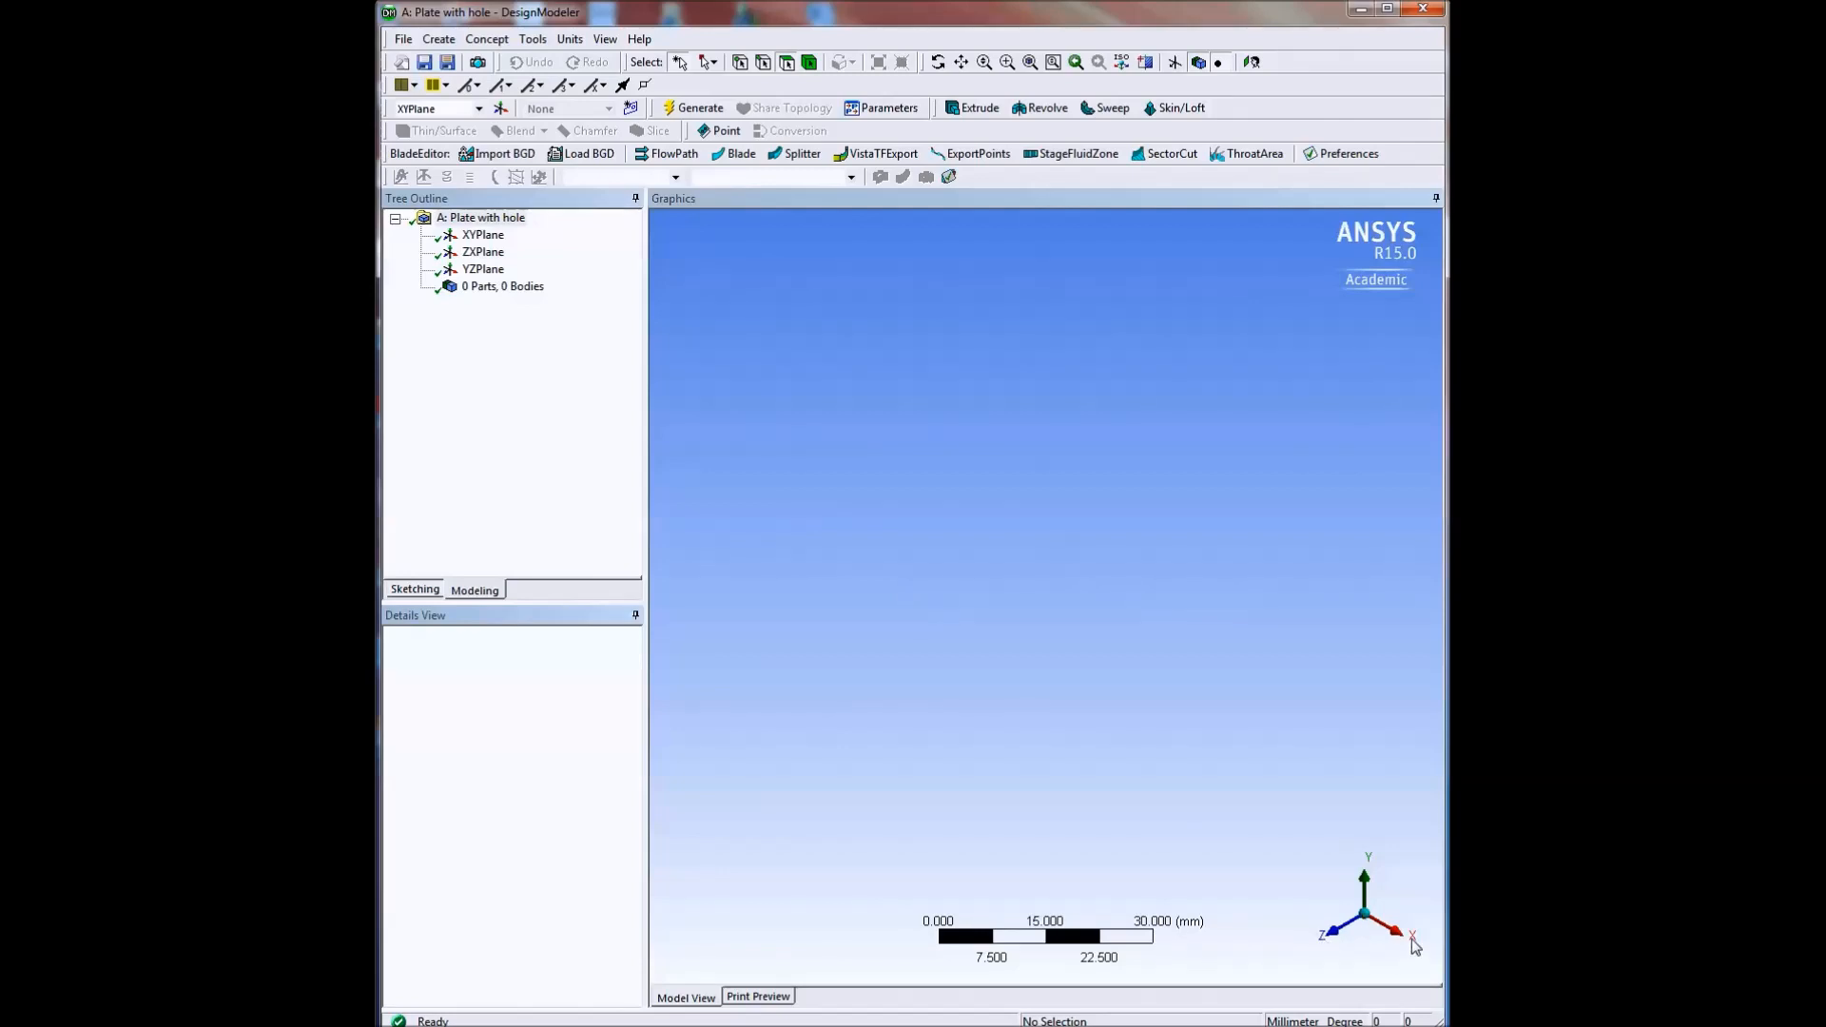
pyautogui.click(1334, 937)
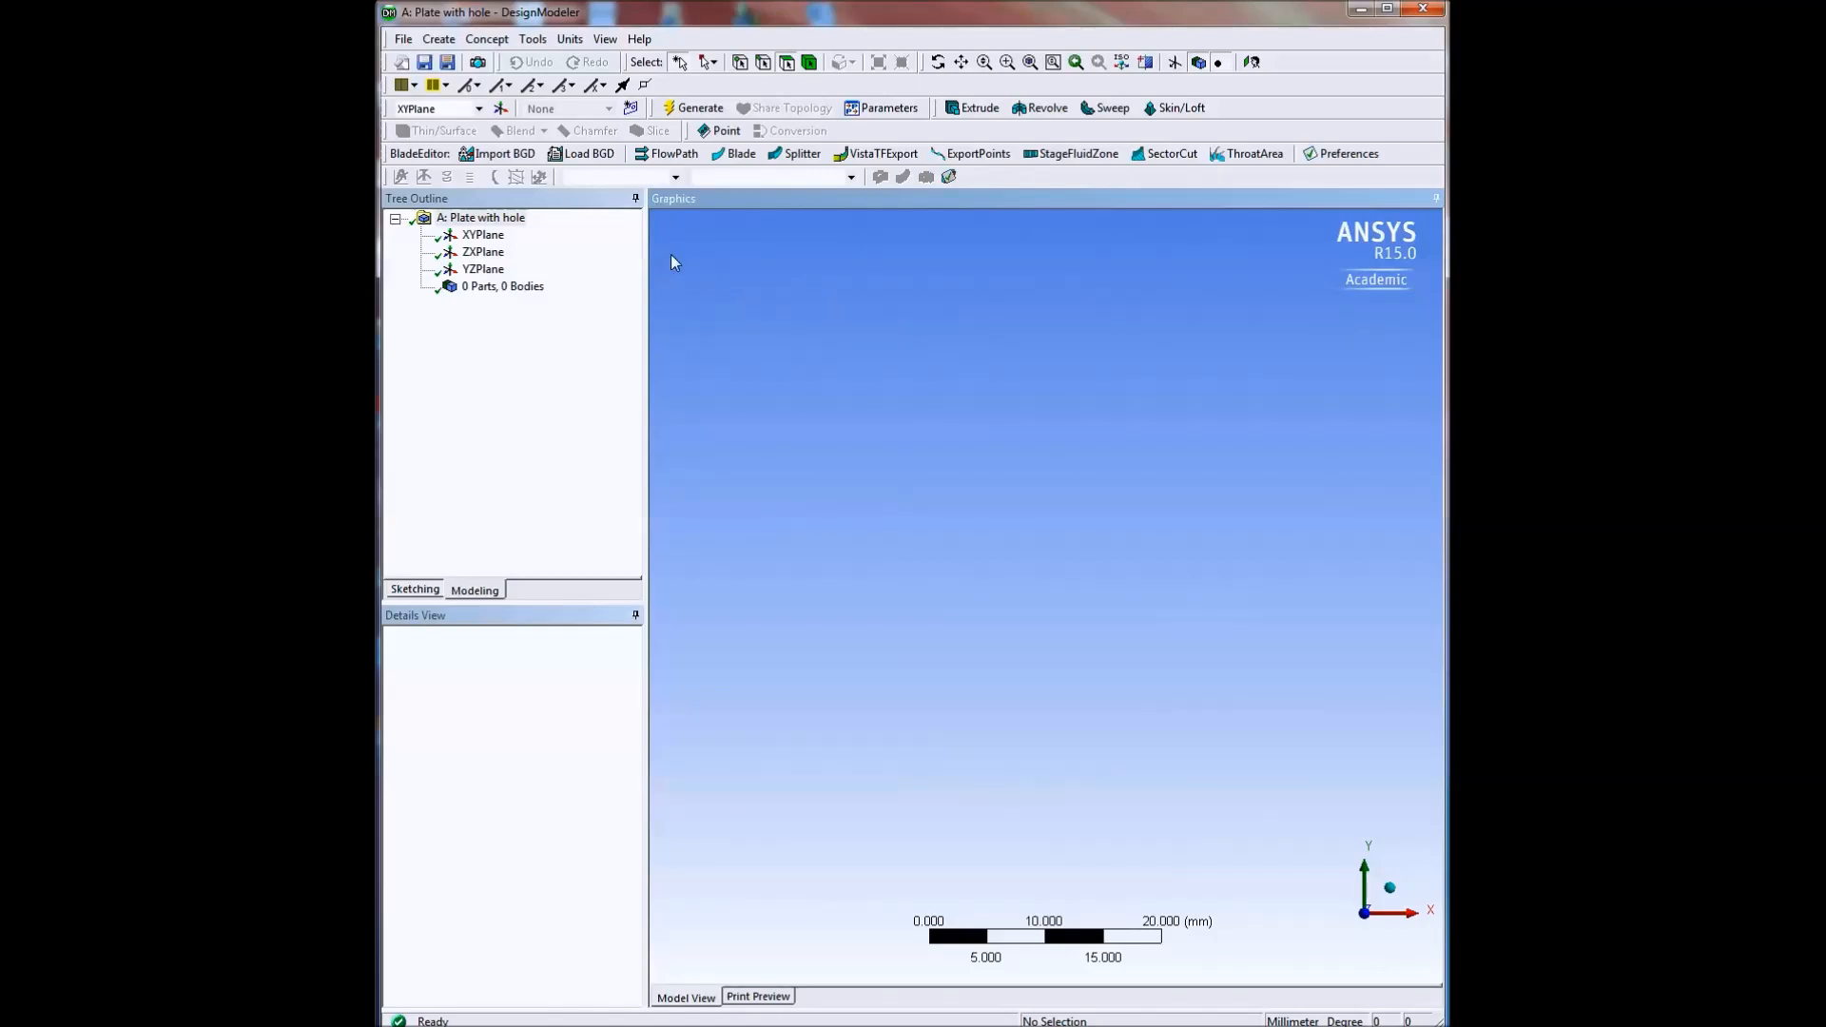
# Set Show Grid and Snap to Grid to Yes in the sketching options, check the millimetre grid defaults and accept.
pyautogui.click(533, 39)
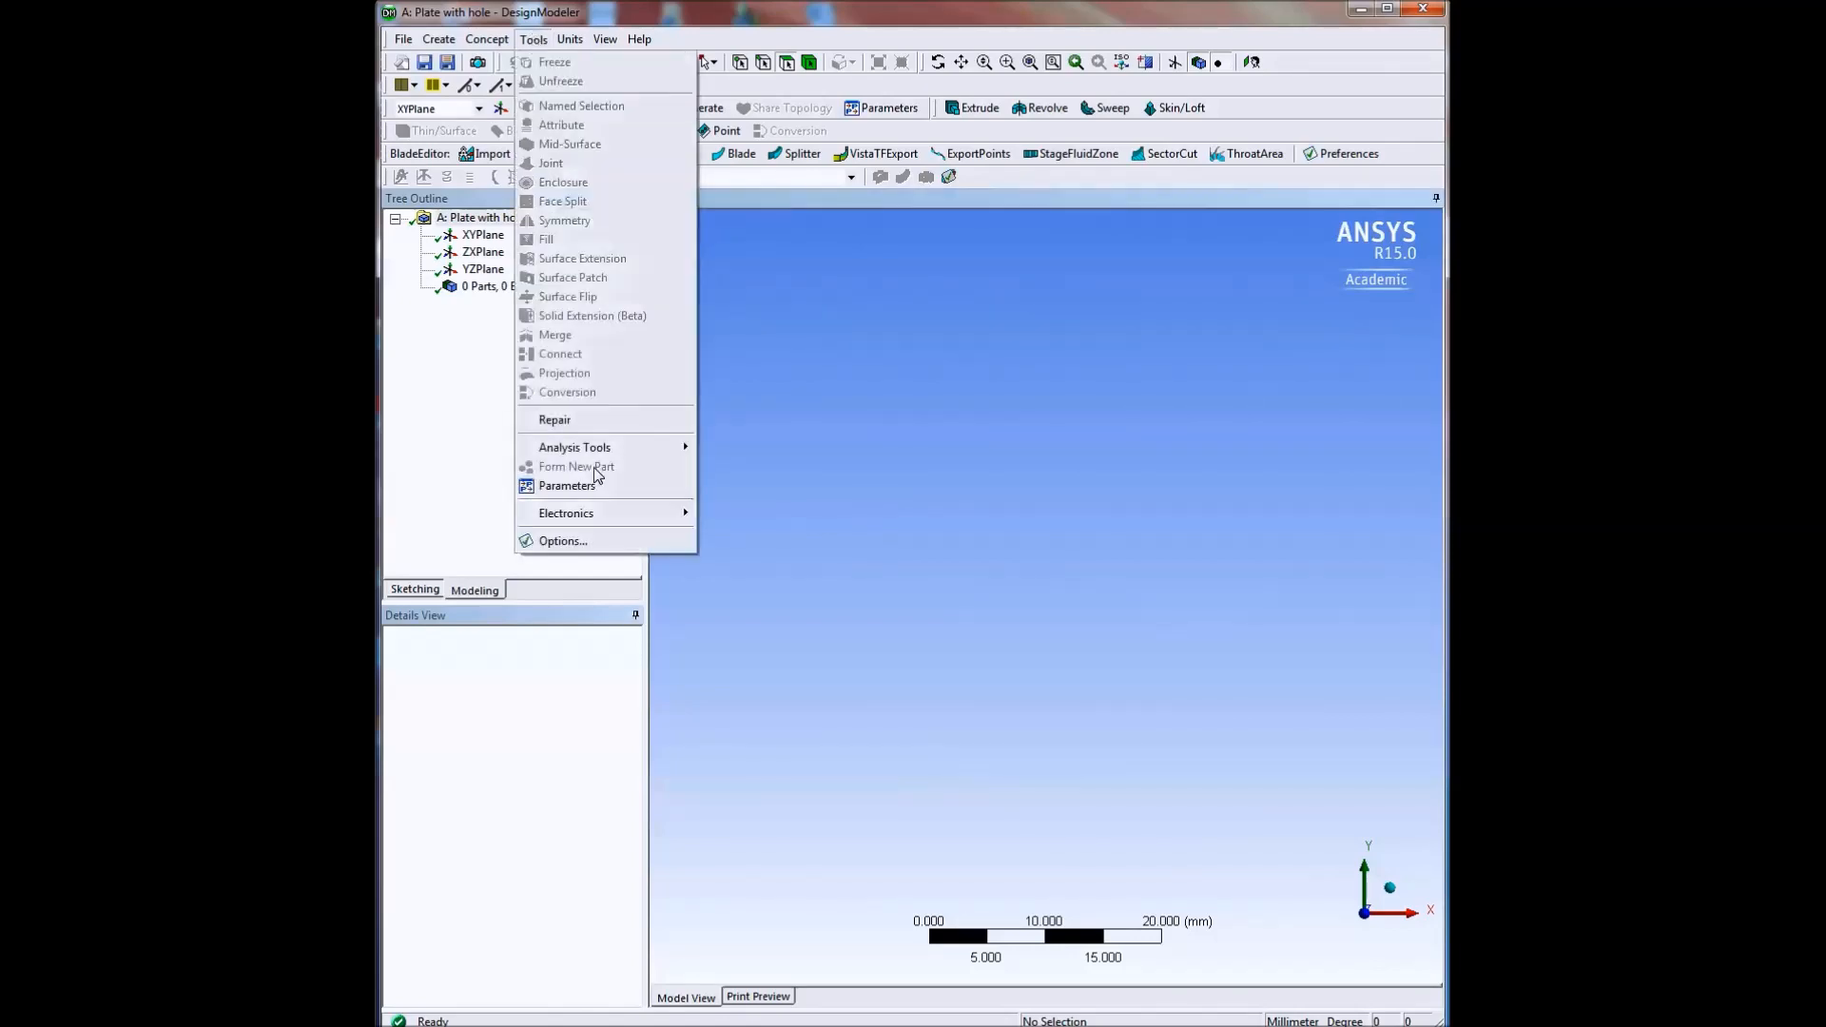
pyautogui.click(585, 539)
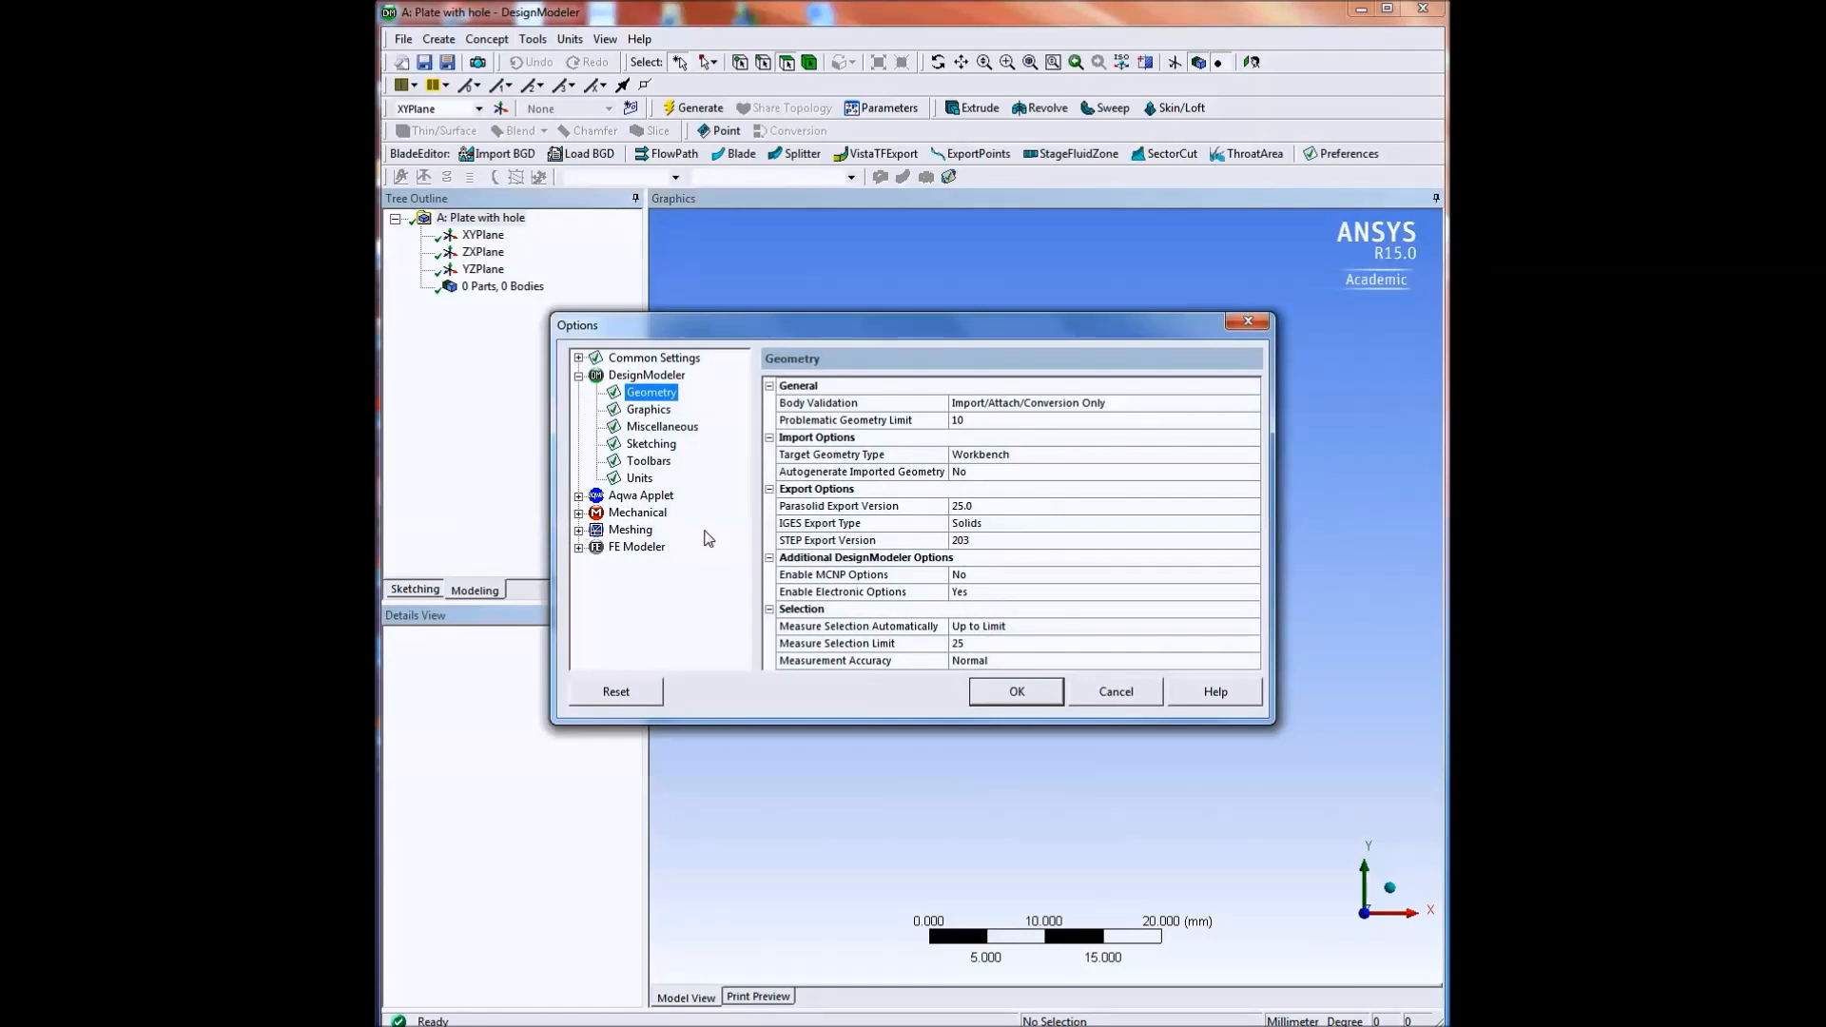
pyautogui.click(653, 447)
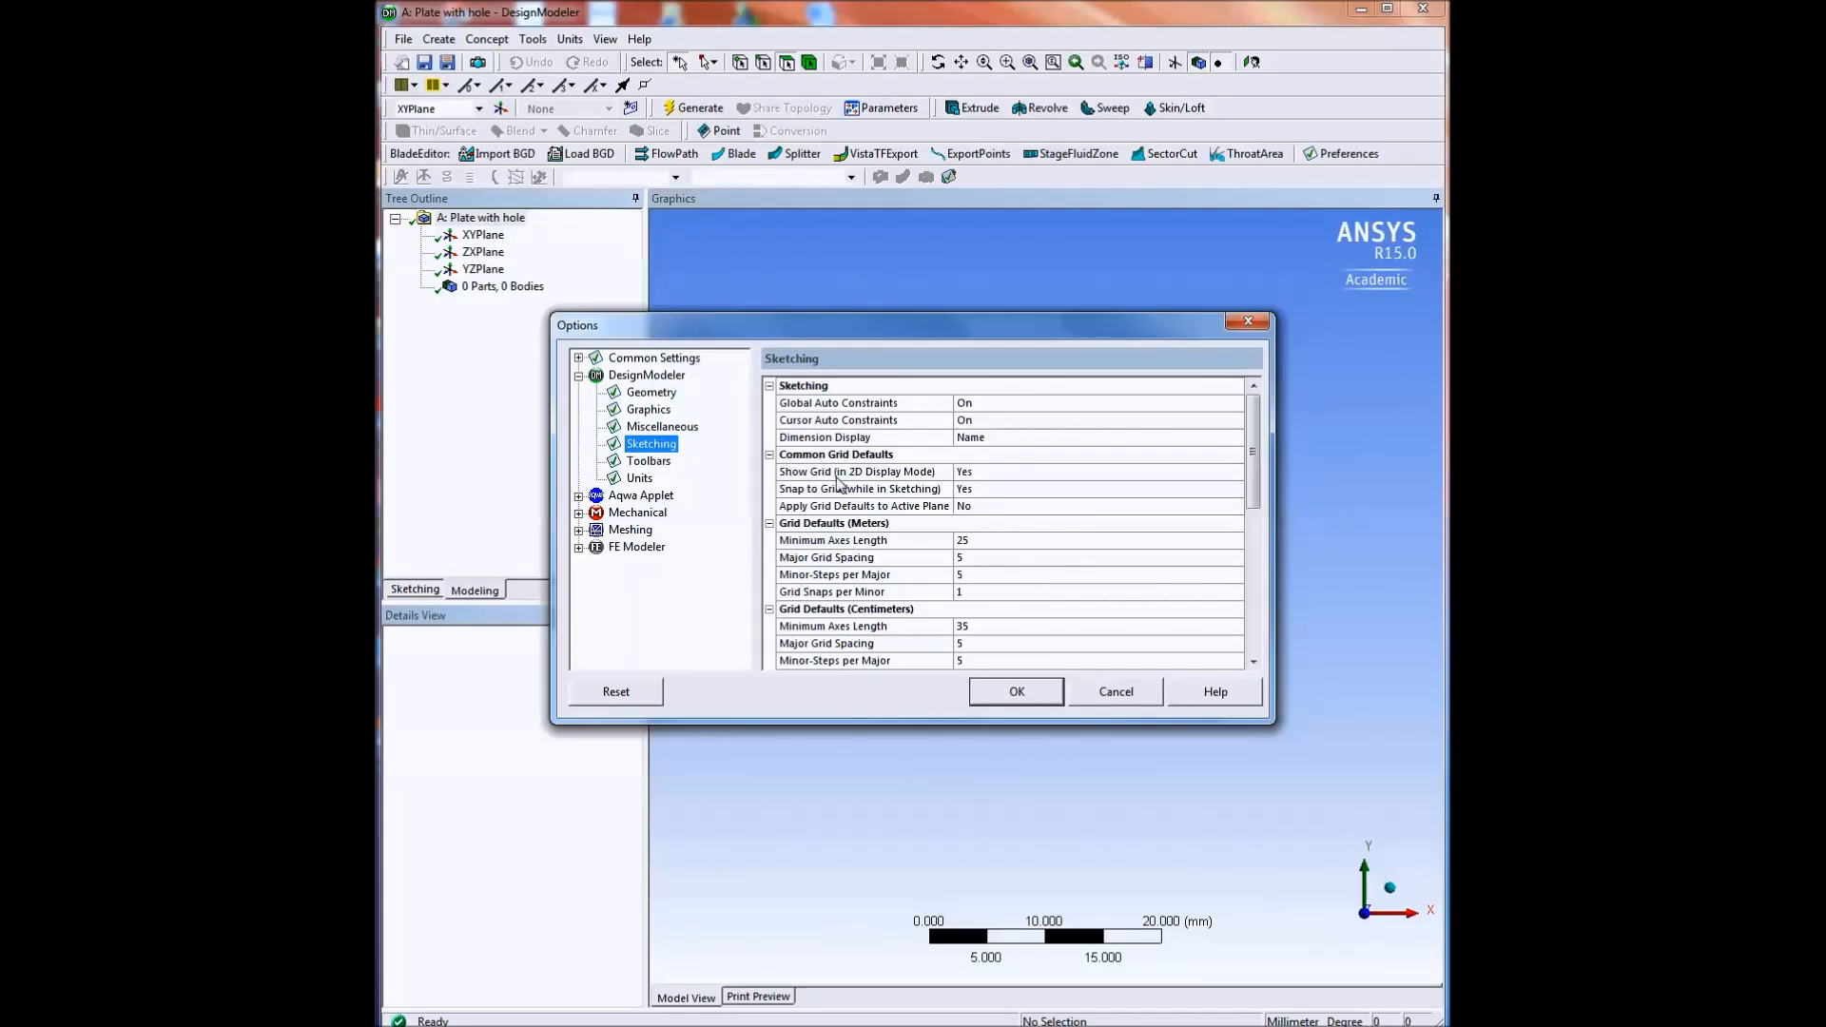
pyautogui.click(985, 475)
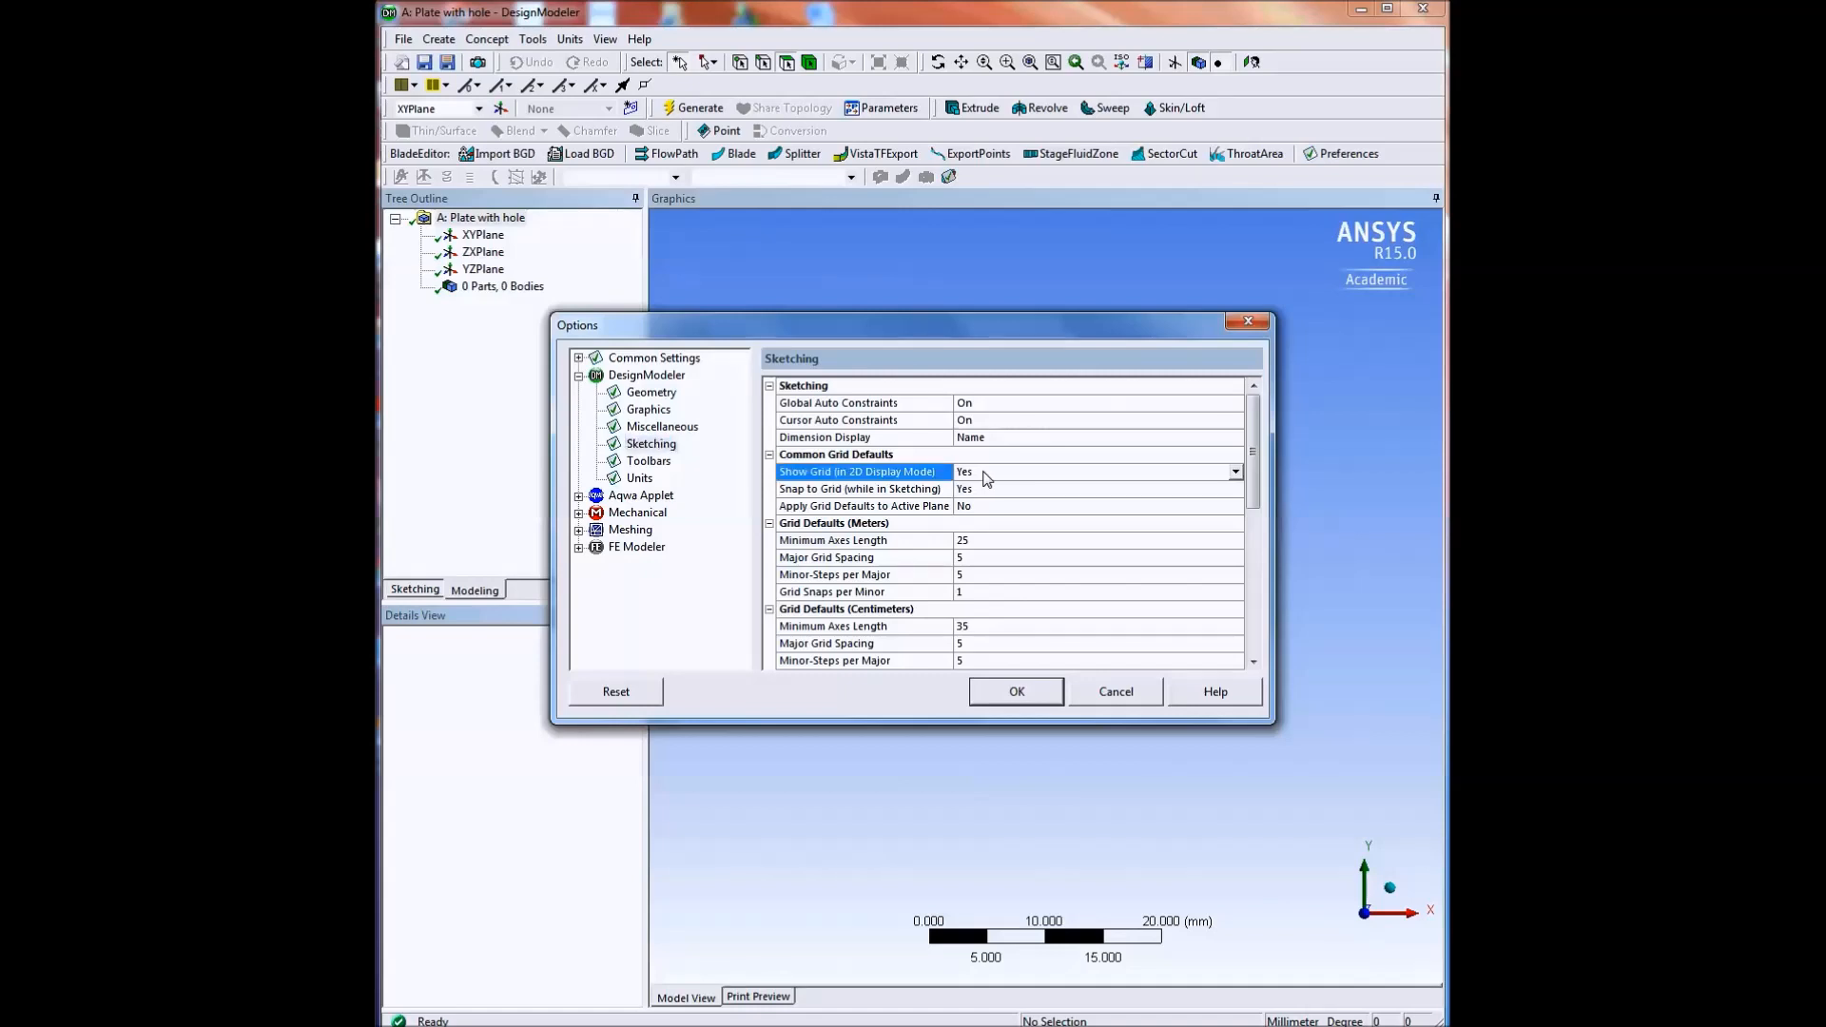
pyautogui.click(1234, 472)
pyautogui.click(1109, 489)
pyautogui.click(873, 490)
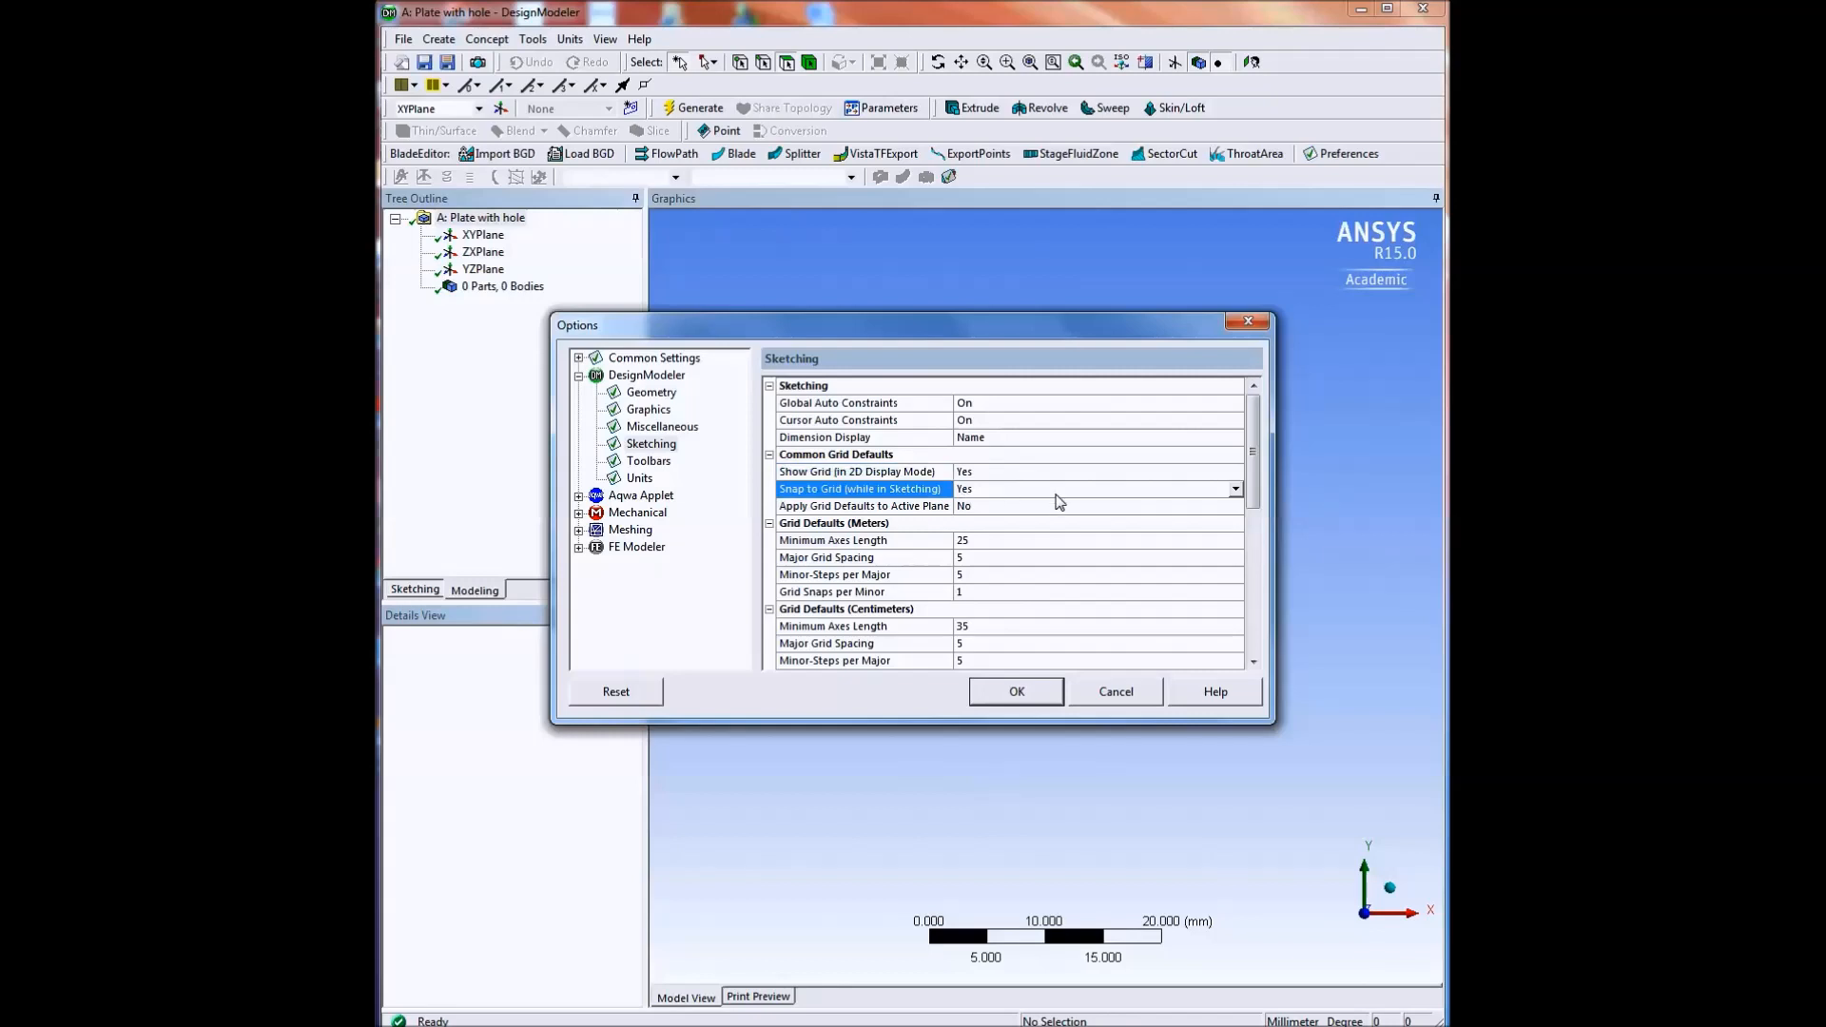
pyautogui.click(1234, 489)
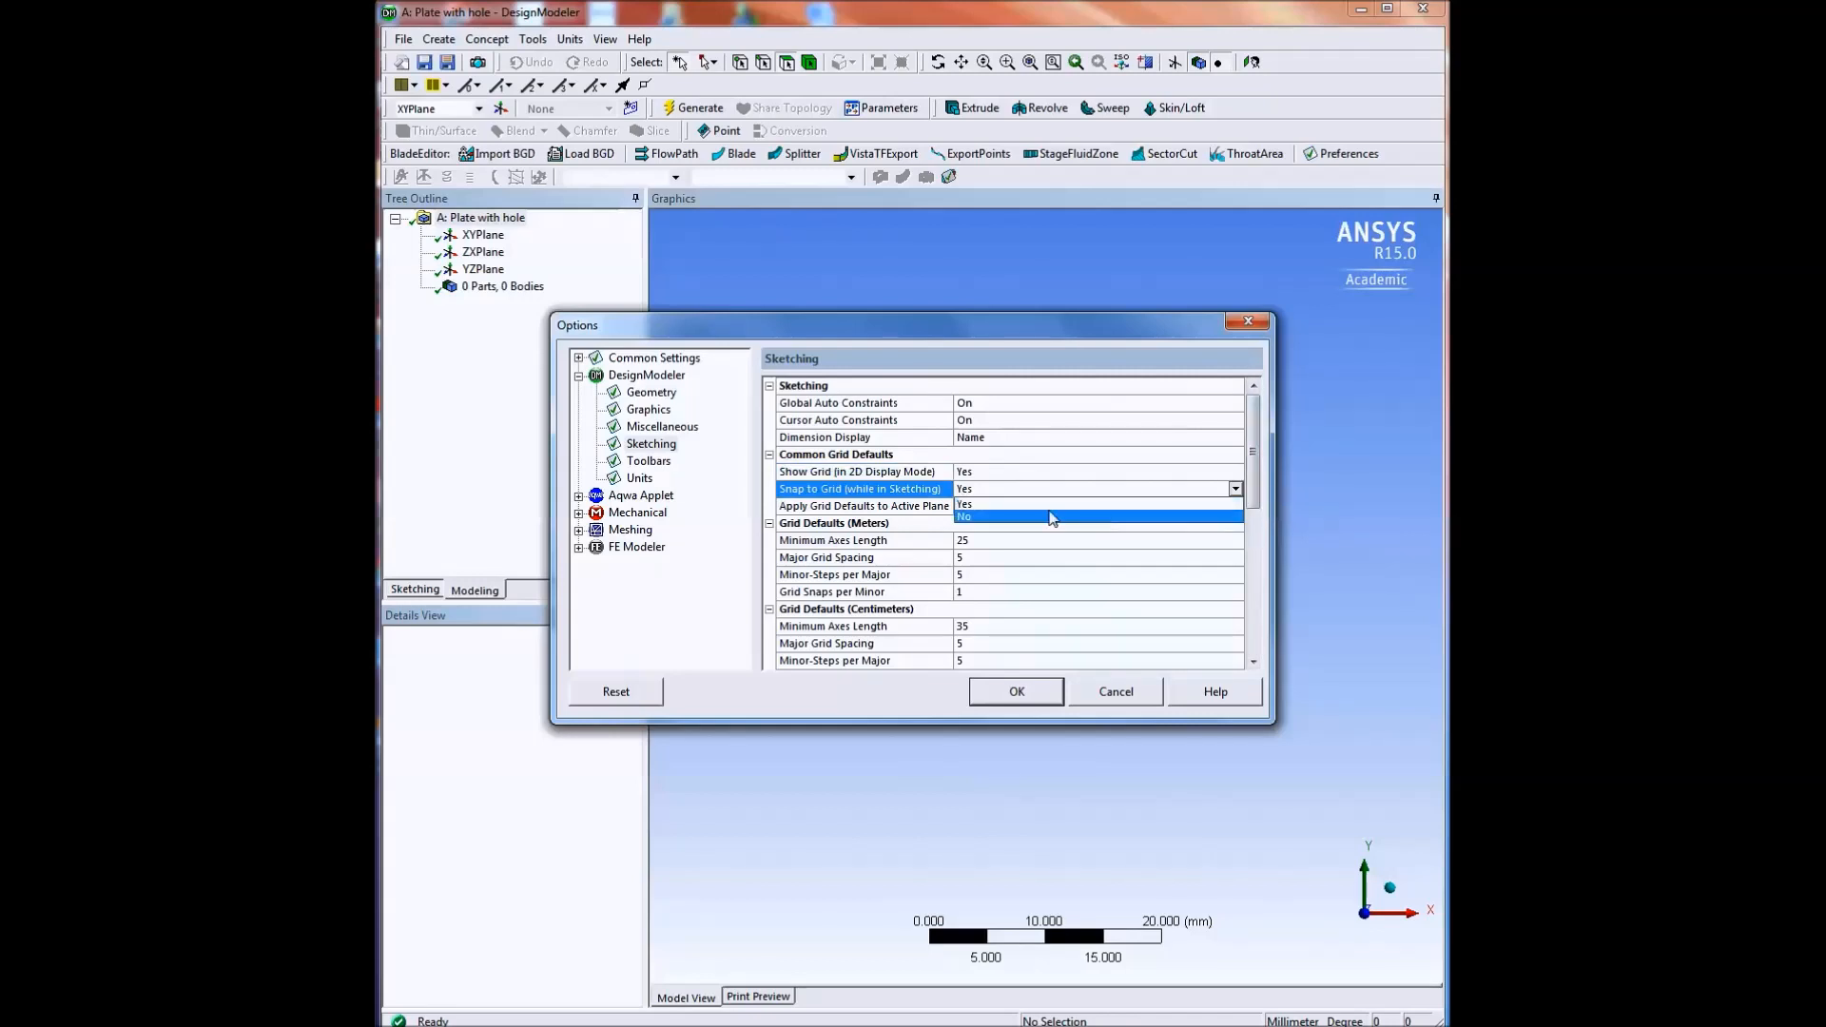
pyautogui.click(997, 505)
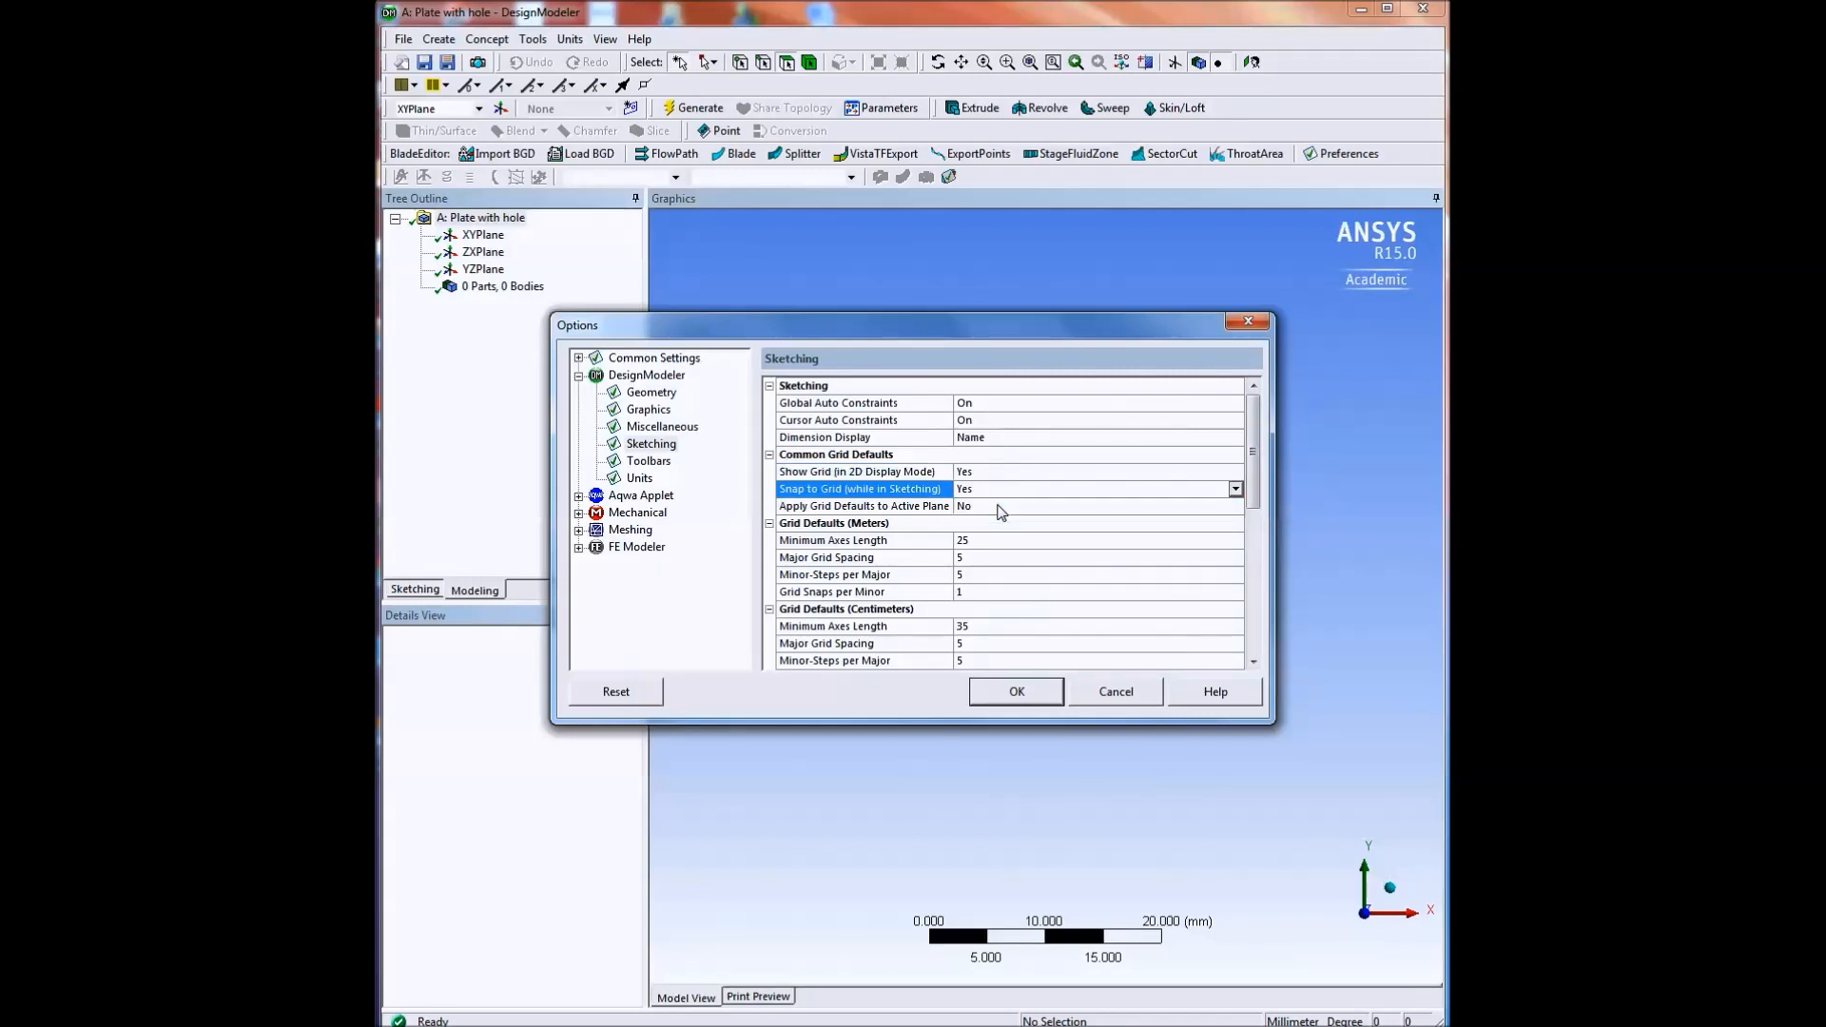
pyautogui.moveTo(1250, 498); pyautogui.dragTo(1255, 574)
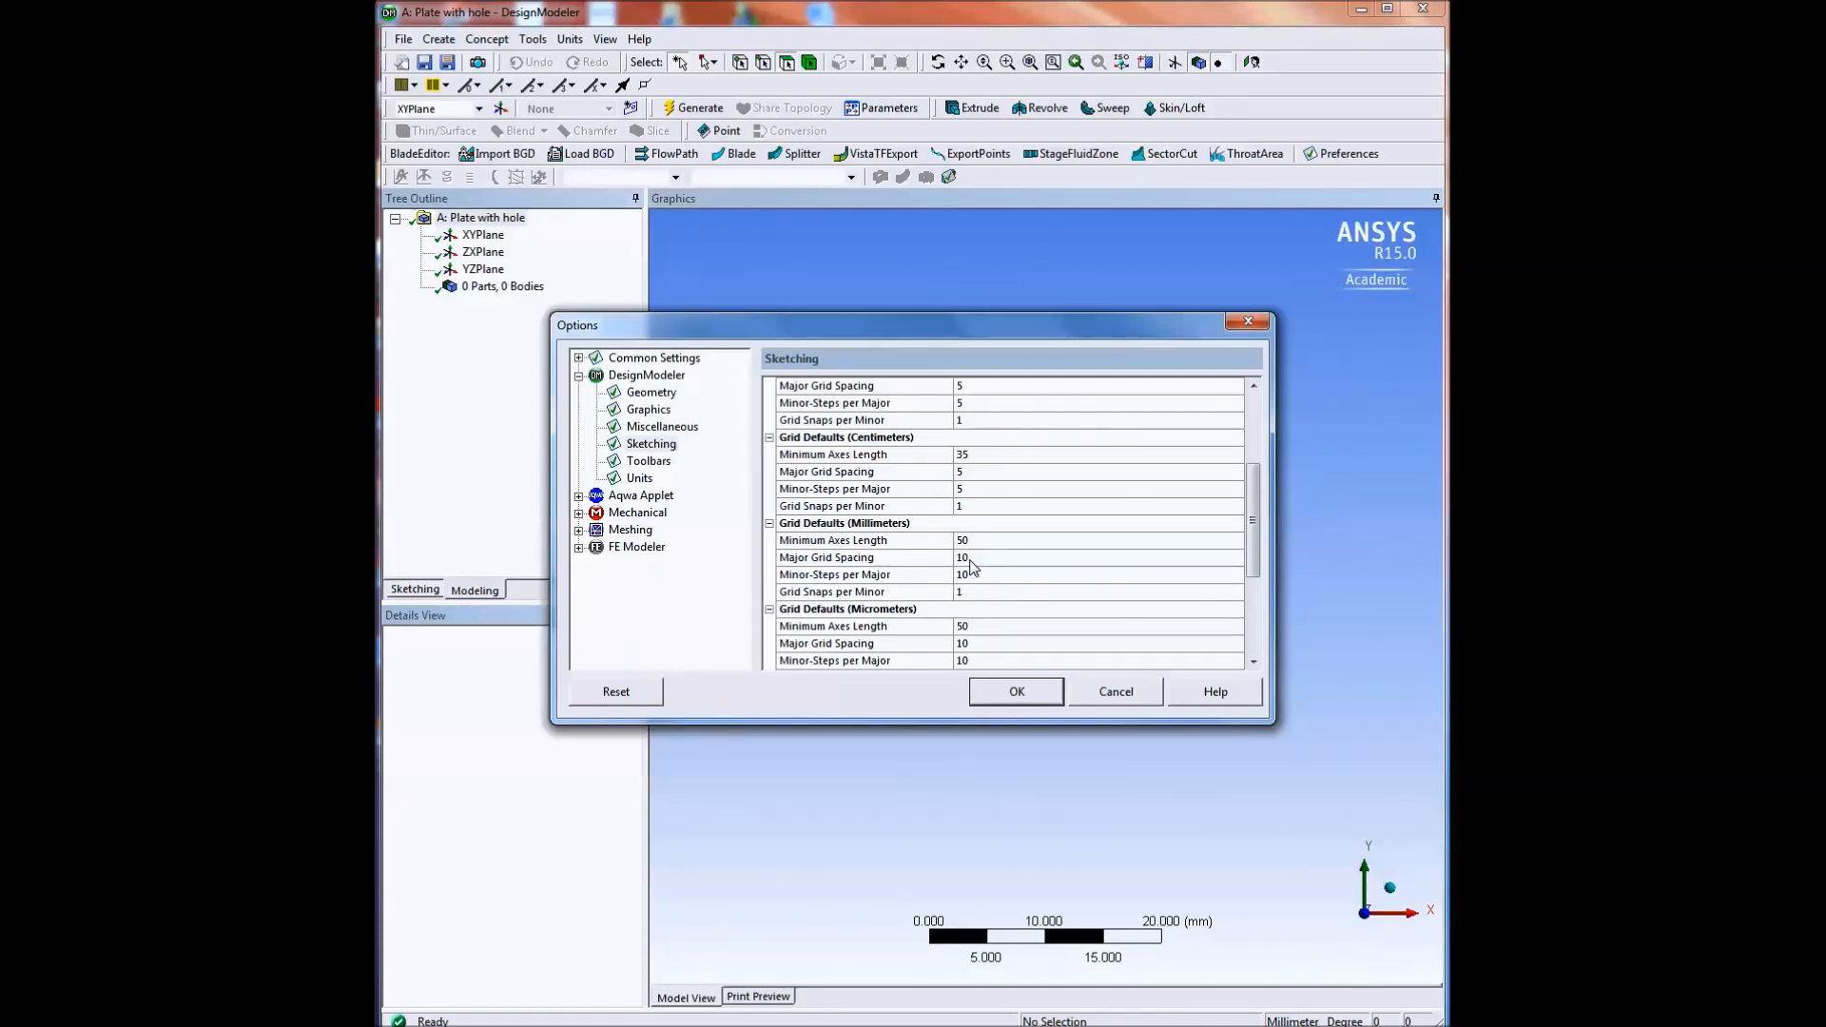
pyautogui.click(1012, 692)
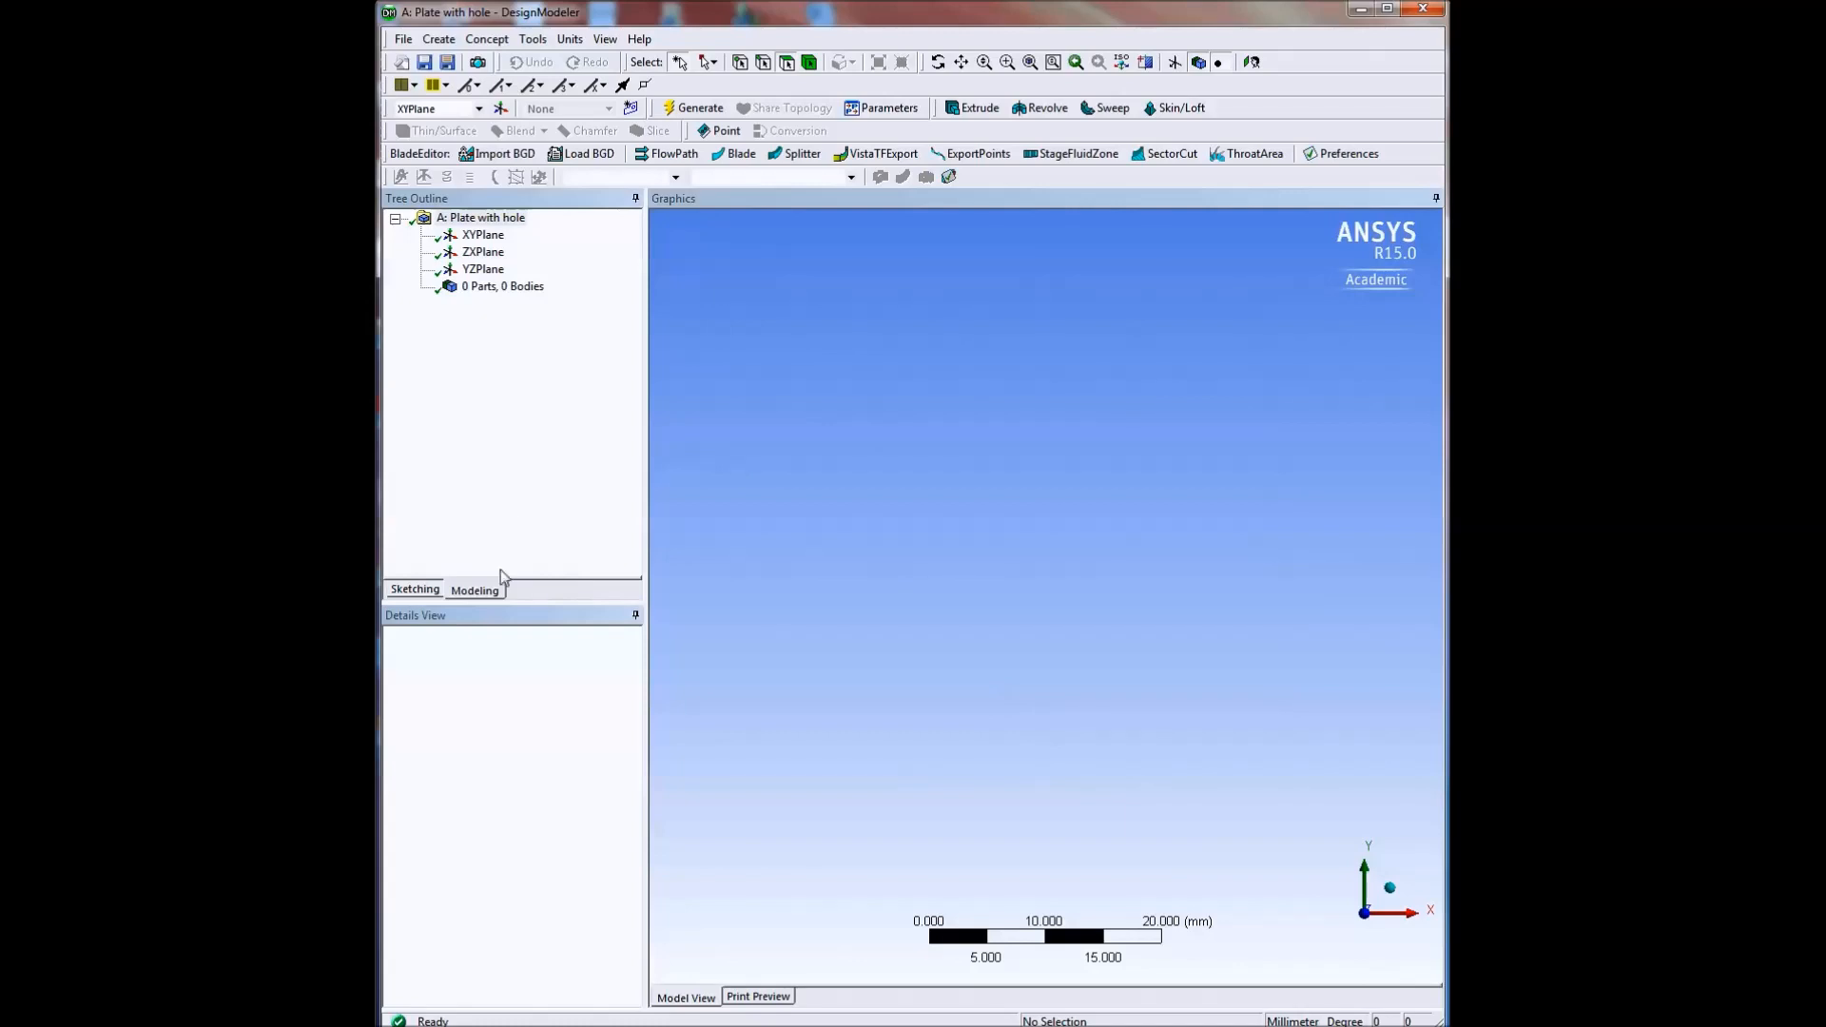
# Sketch a quarter-circle arc of about 5 mm radius on the XY plane, centred at the origin, from the Y axis to the X axis.
pyautogui.click(415, 591)
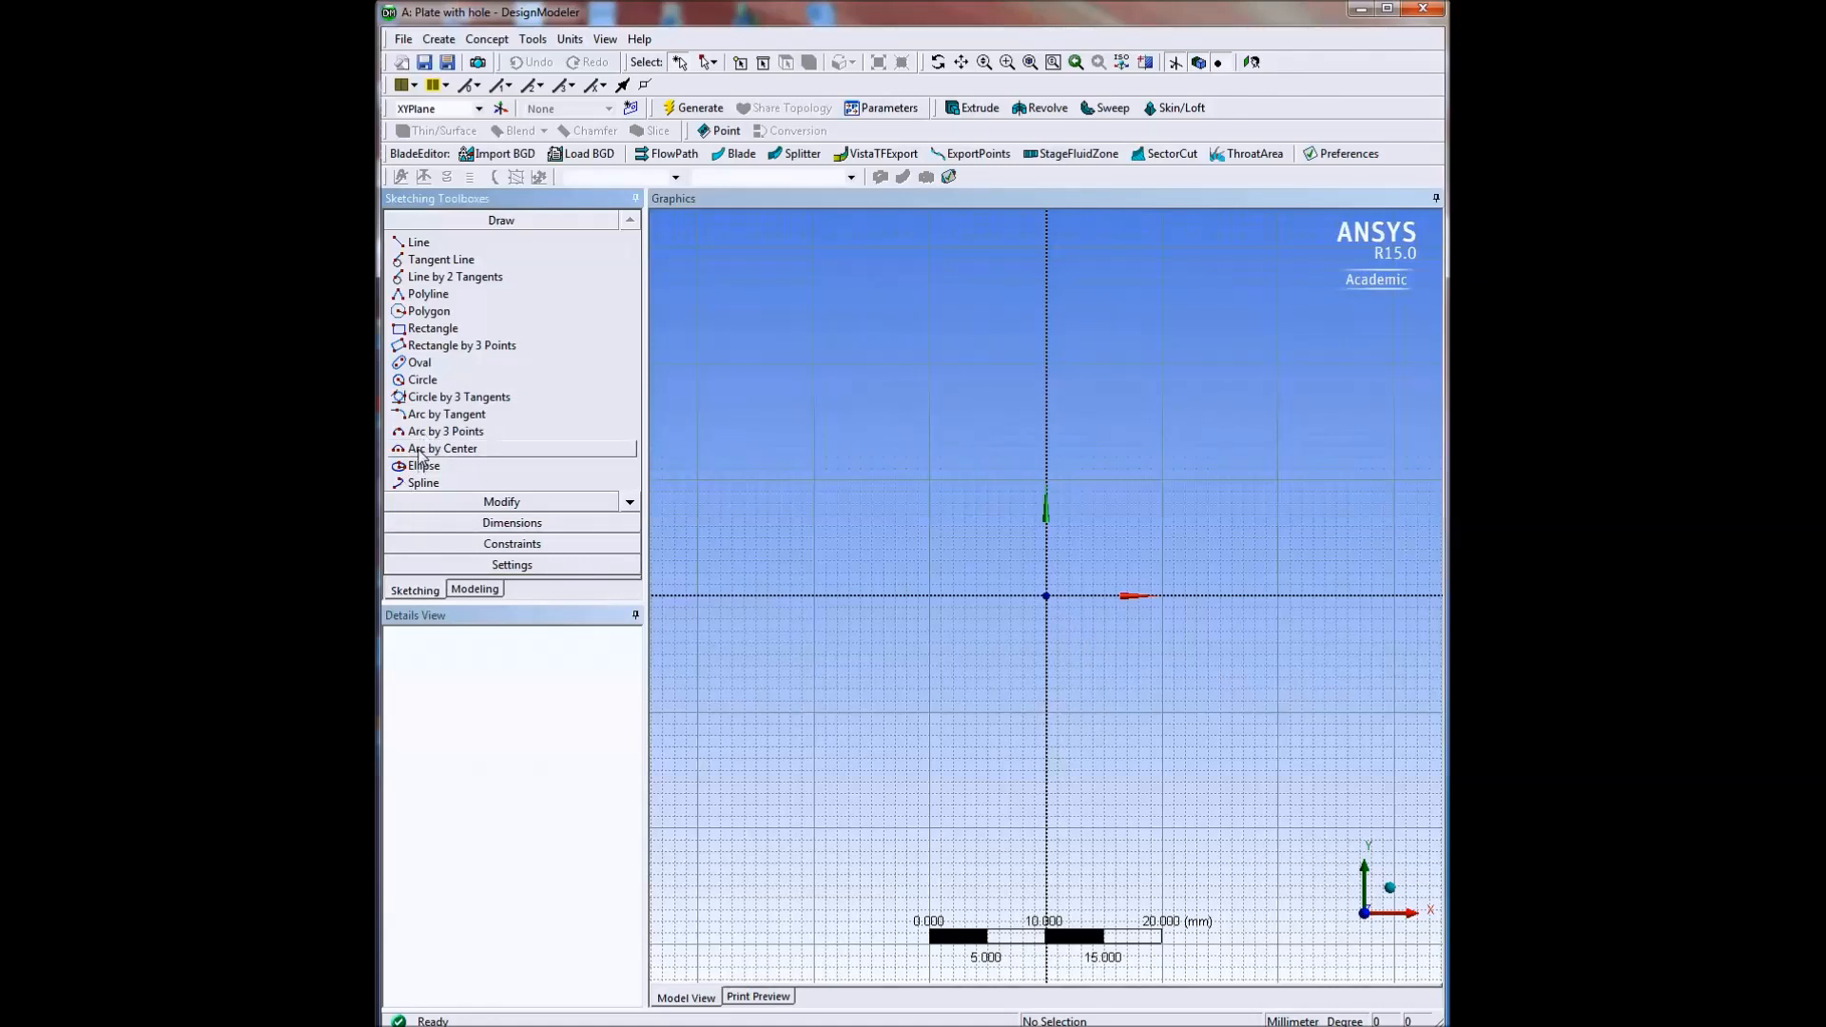
pyautogui.click(453, 453)
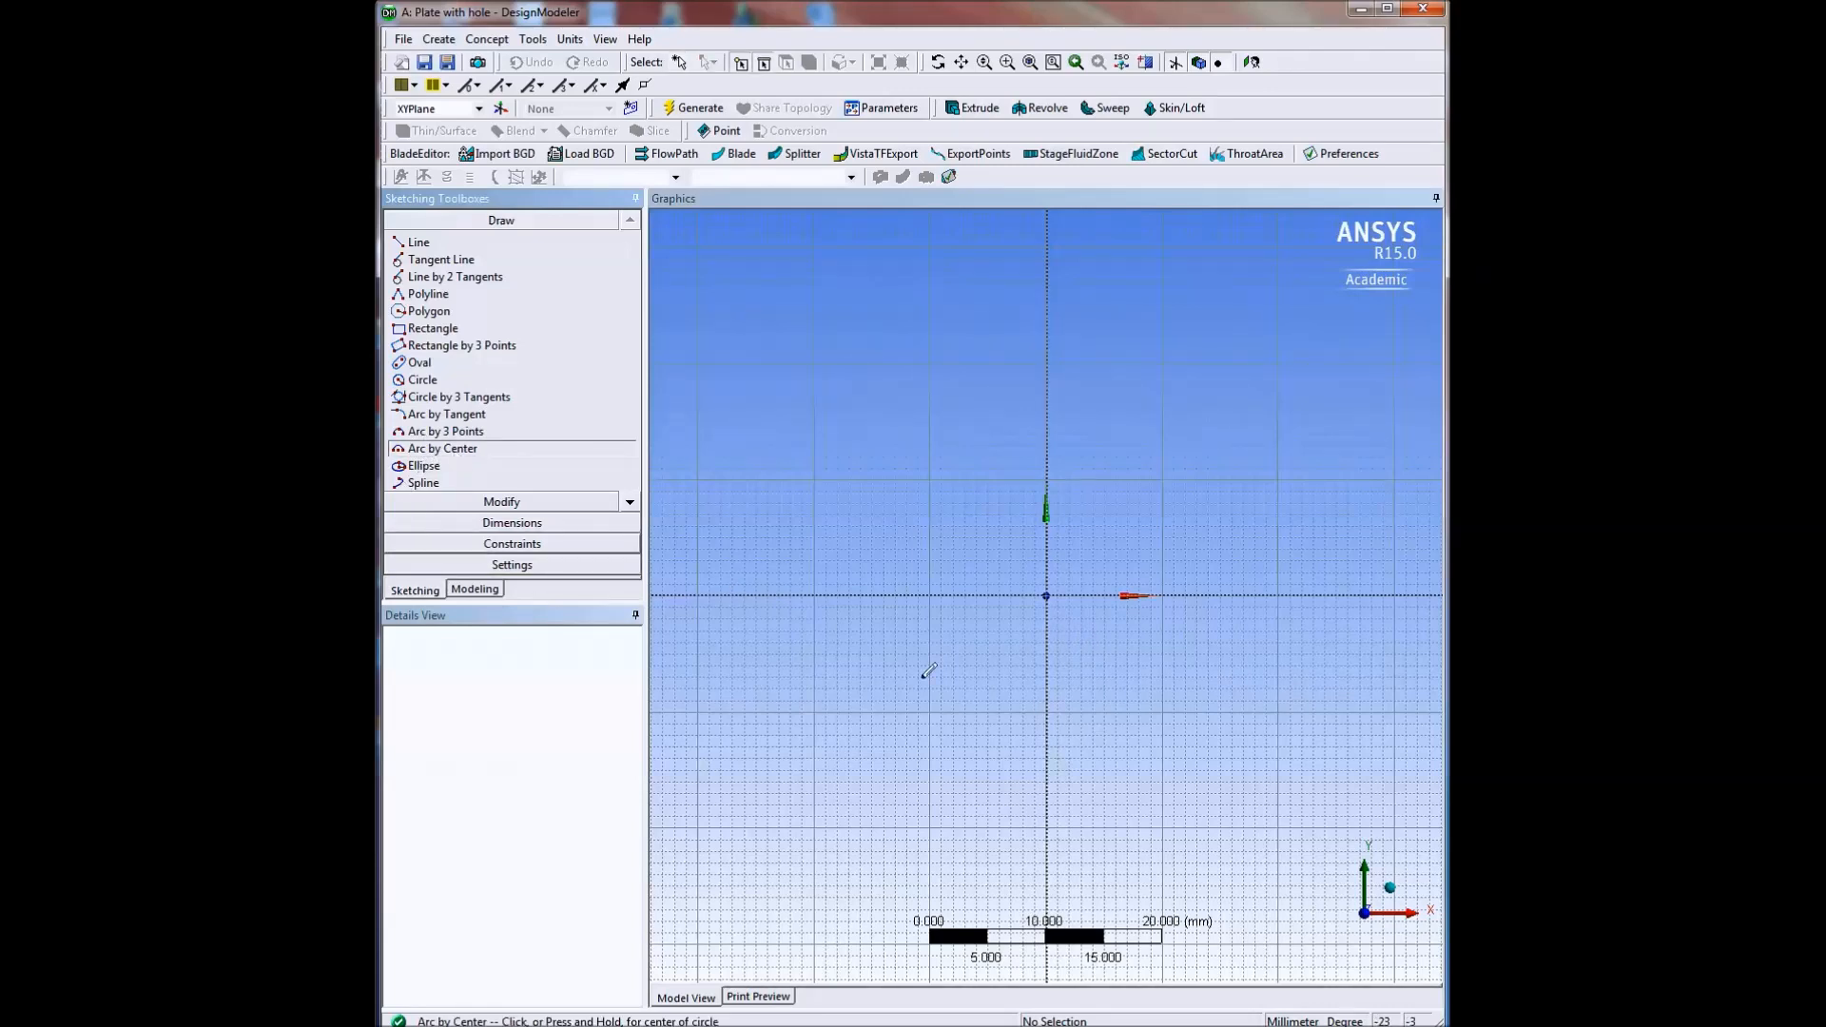
pyautogui.click(1047, 594)
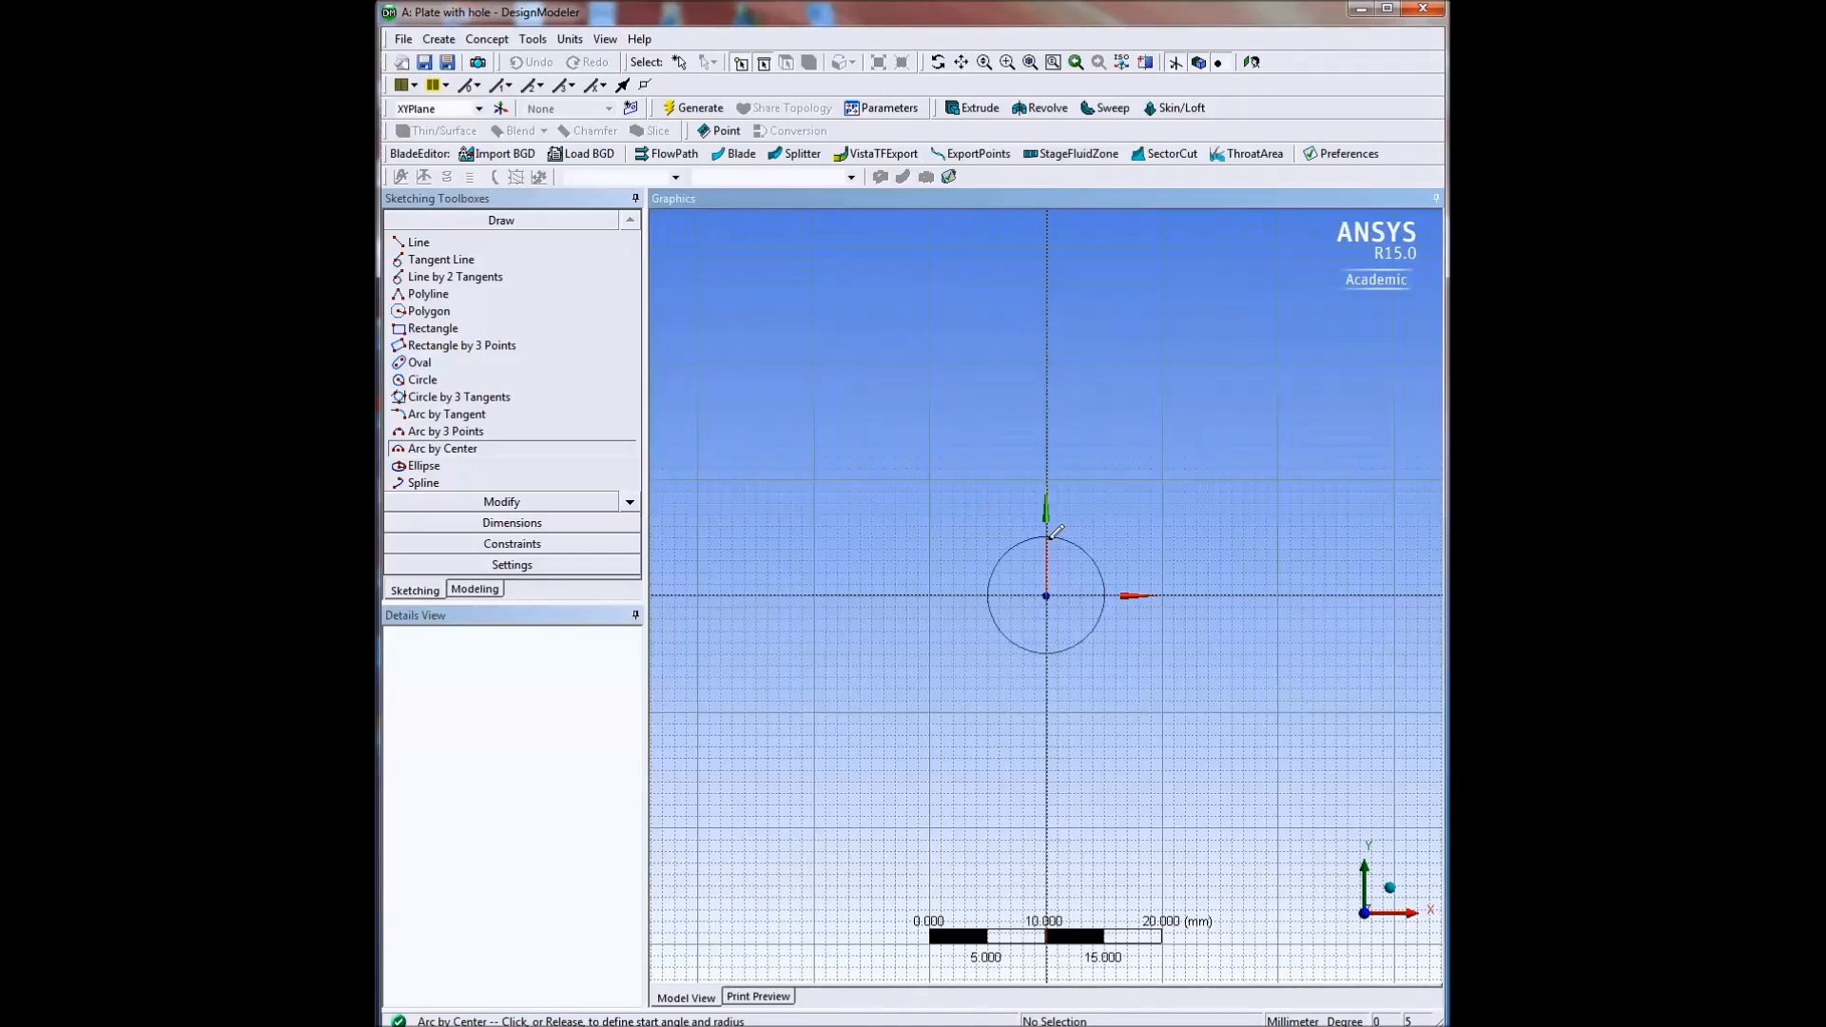
pyautogui.click(1049, 537)
pyautogui.click(1107, 593)
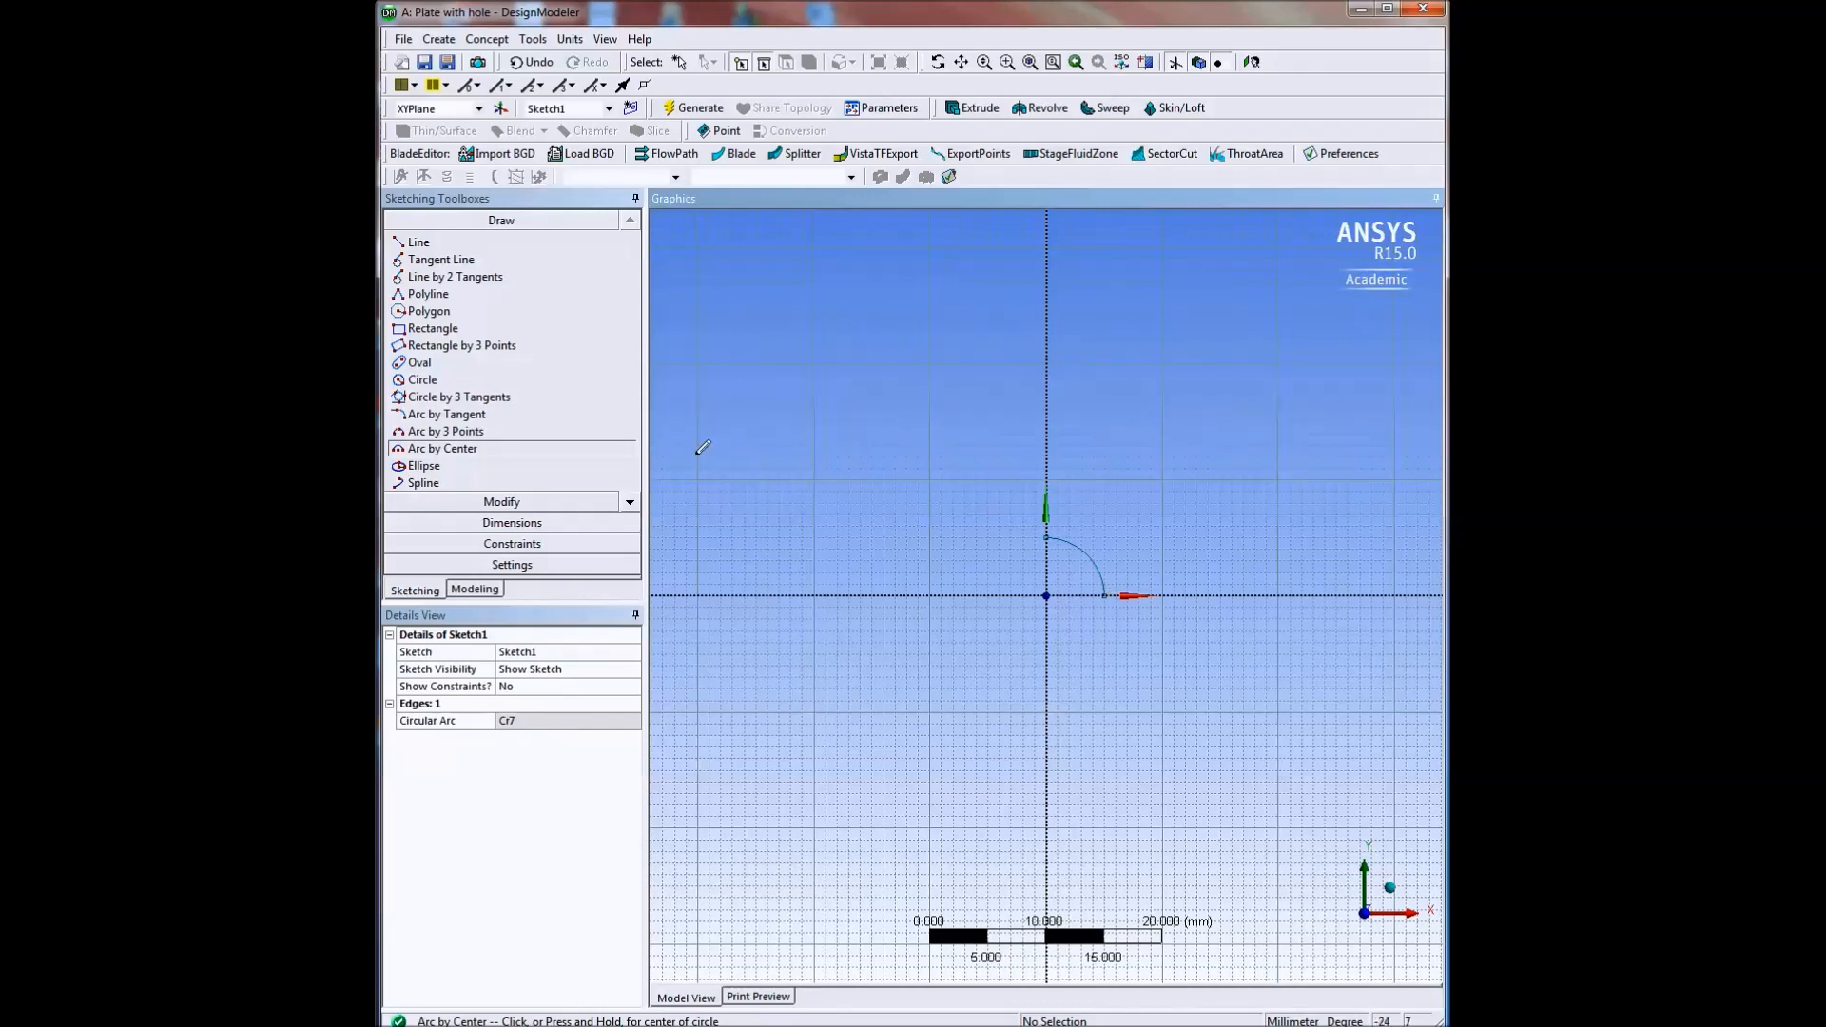
# Close the quarter-plate outline with lines from the arc's upper end through (0, 10), (20, 10) and (20, 0) to its end on the X axis.
pyautogui.click(412, 245)
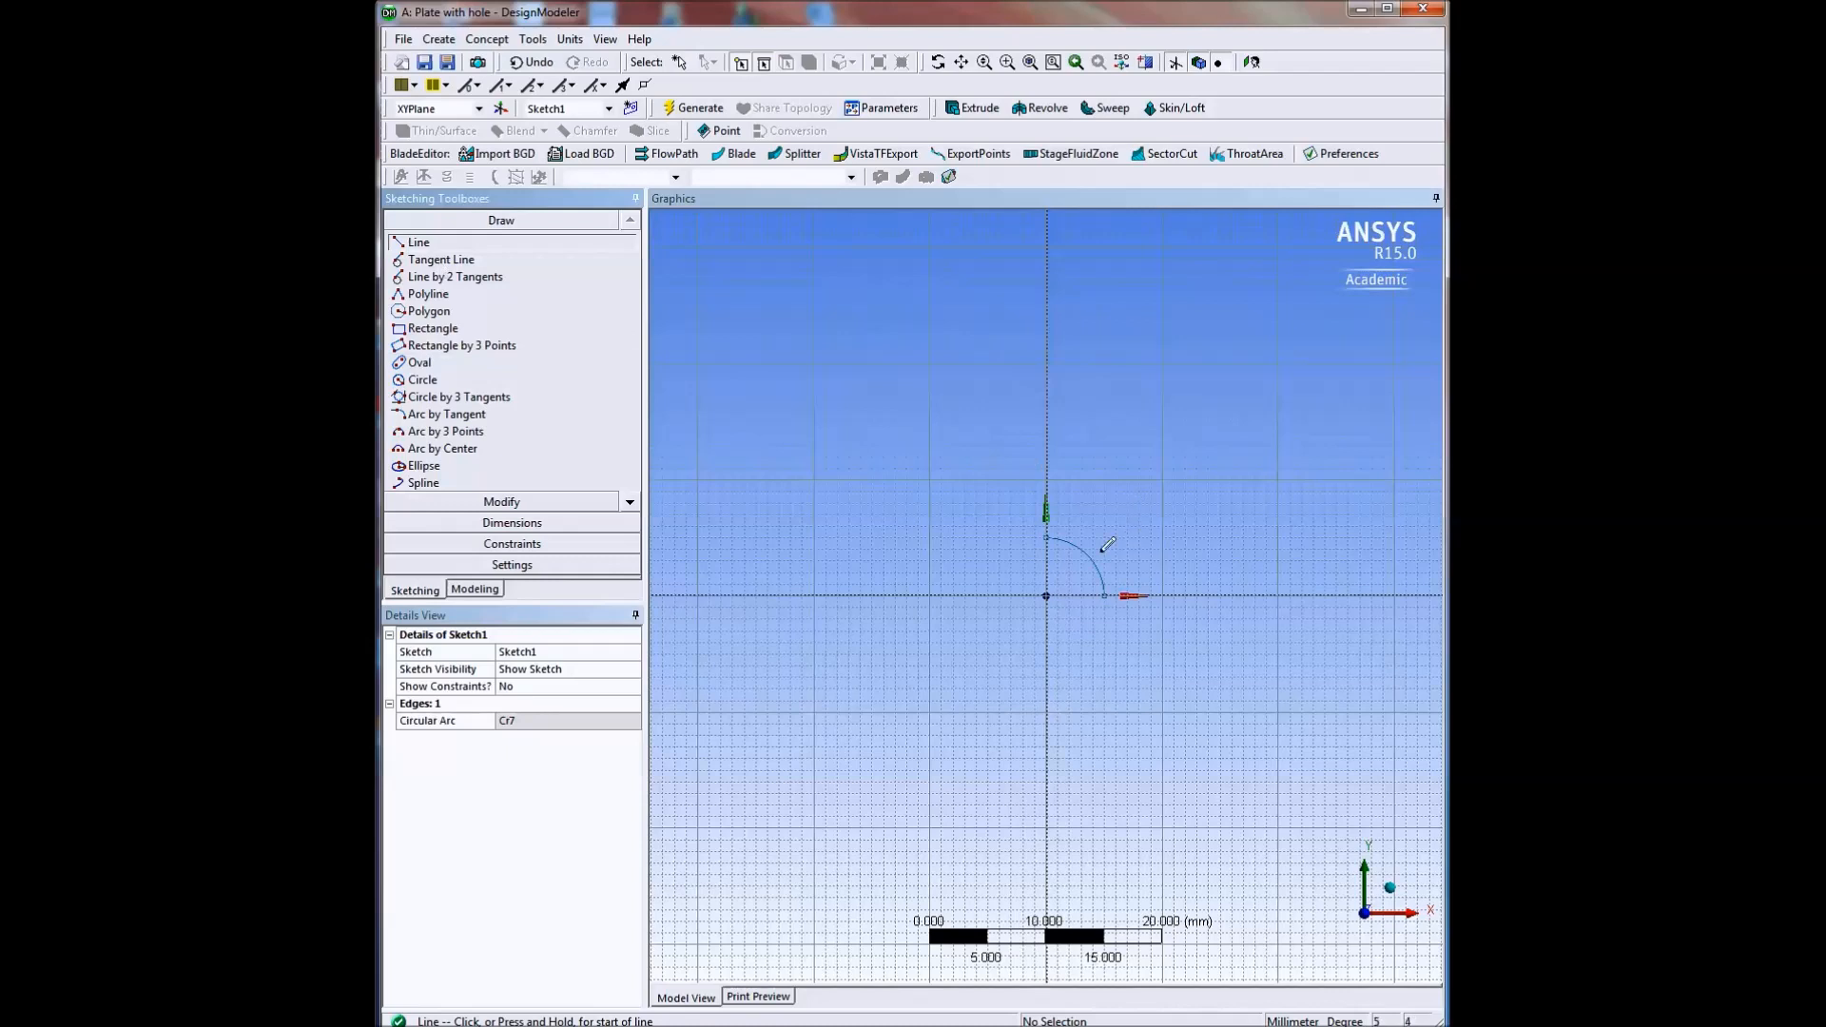
pyautogui.click(1047, 538)
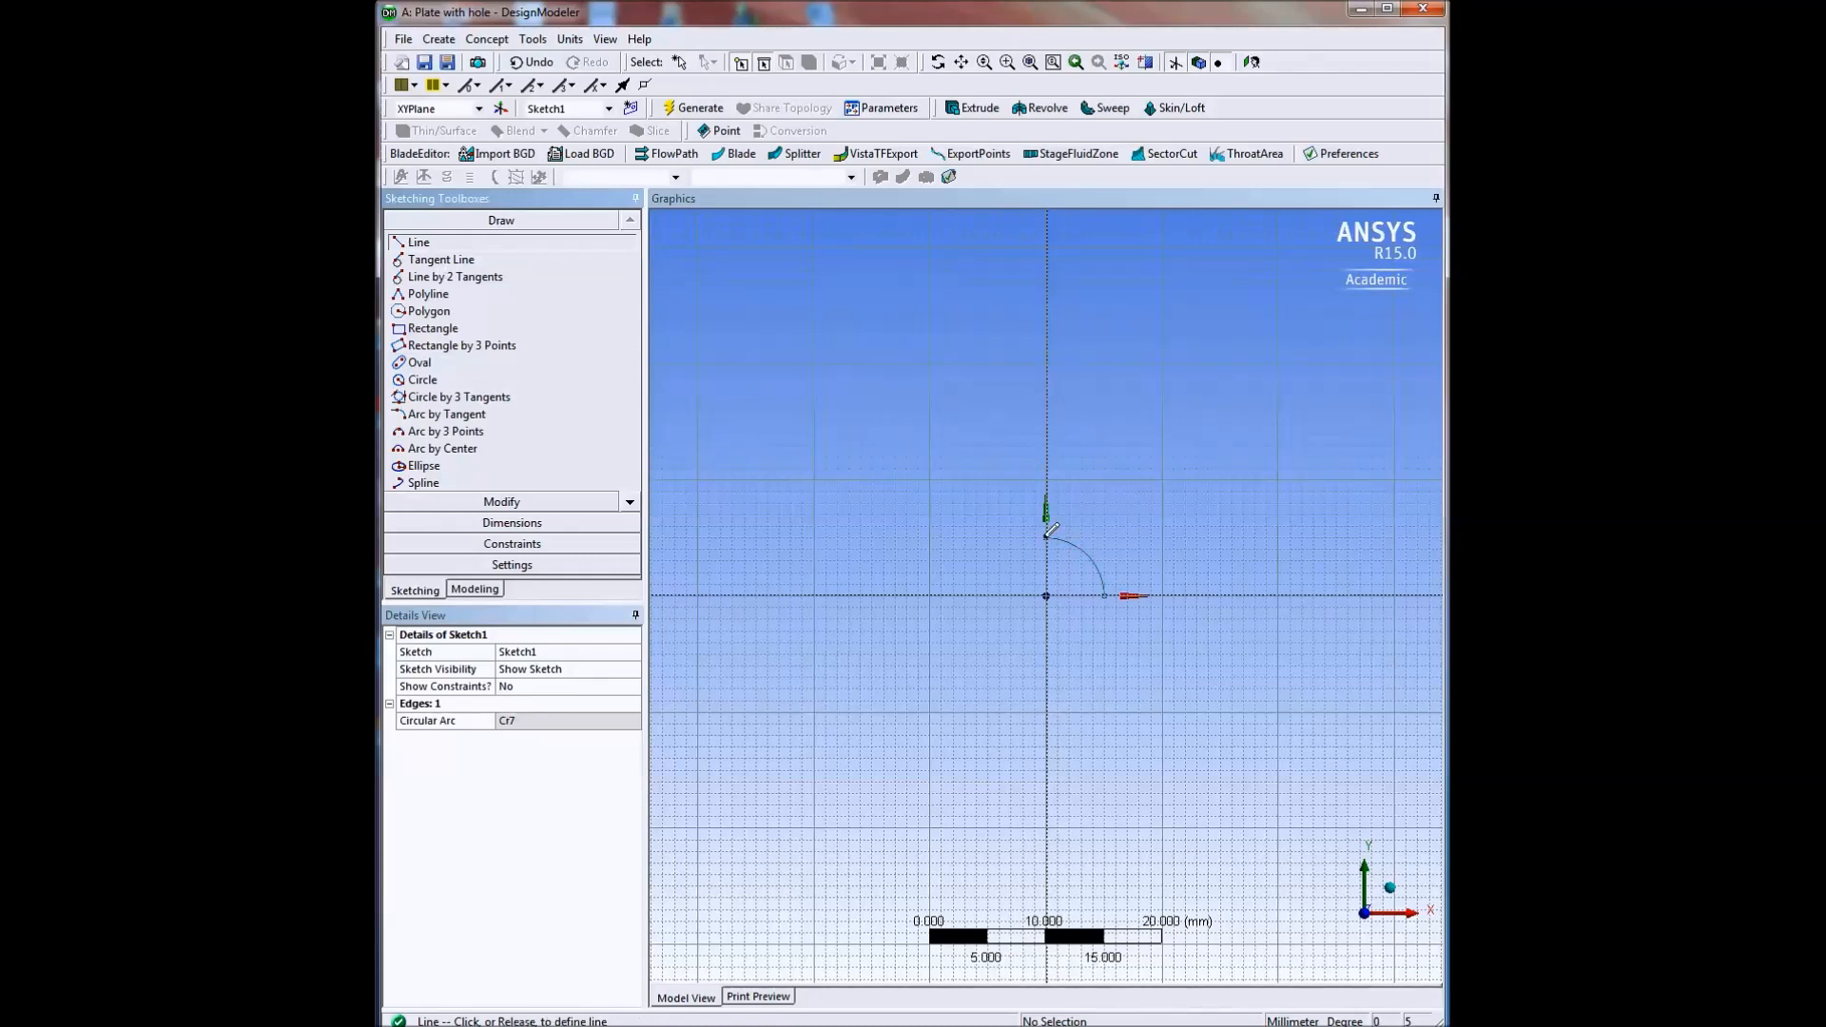
pyautogui.click(1048, 478)
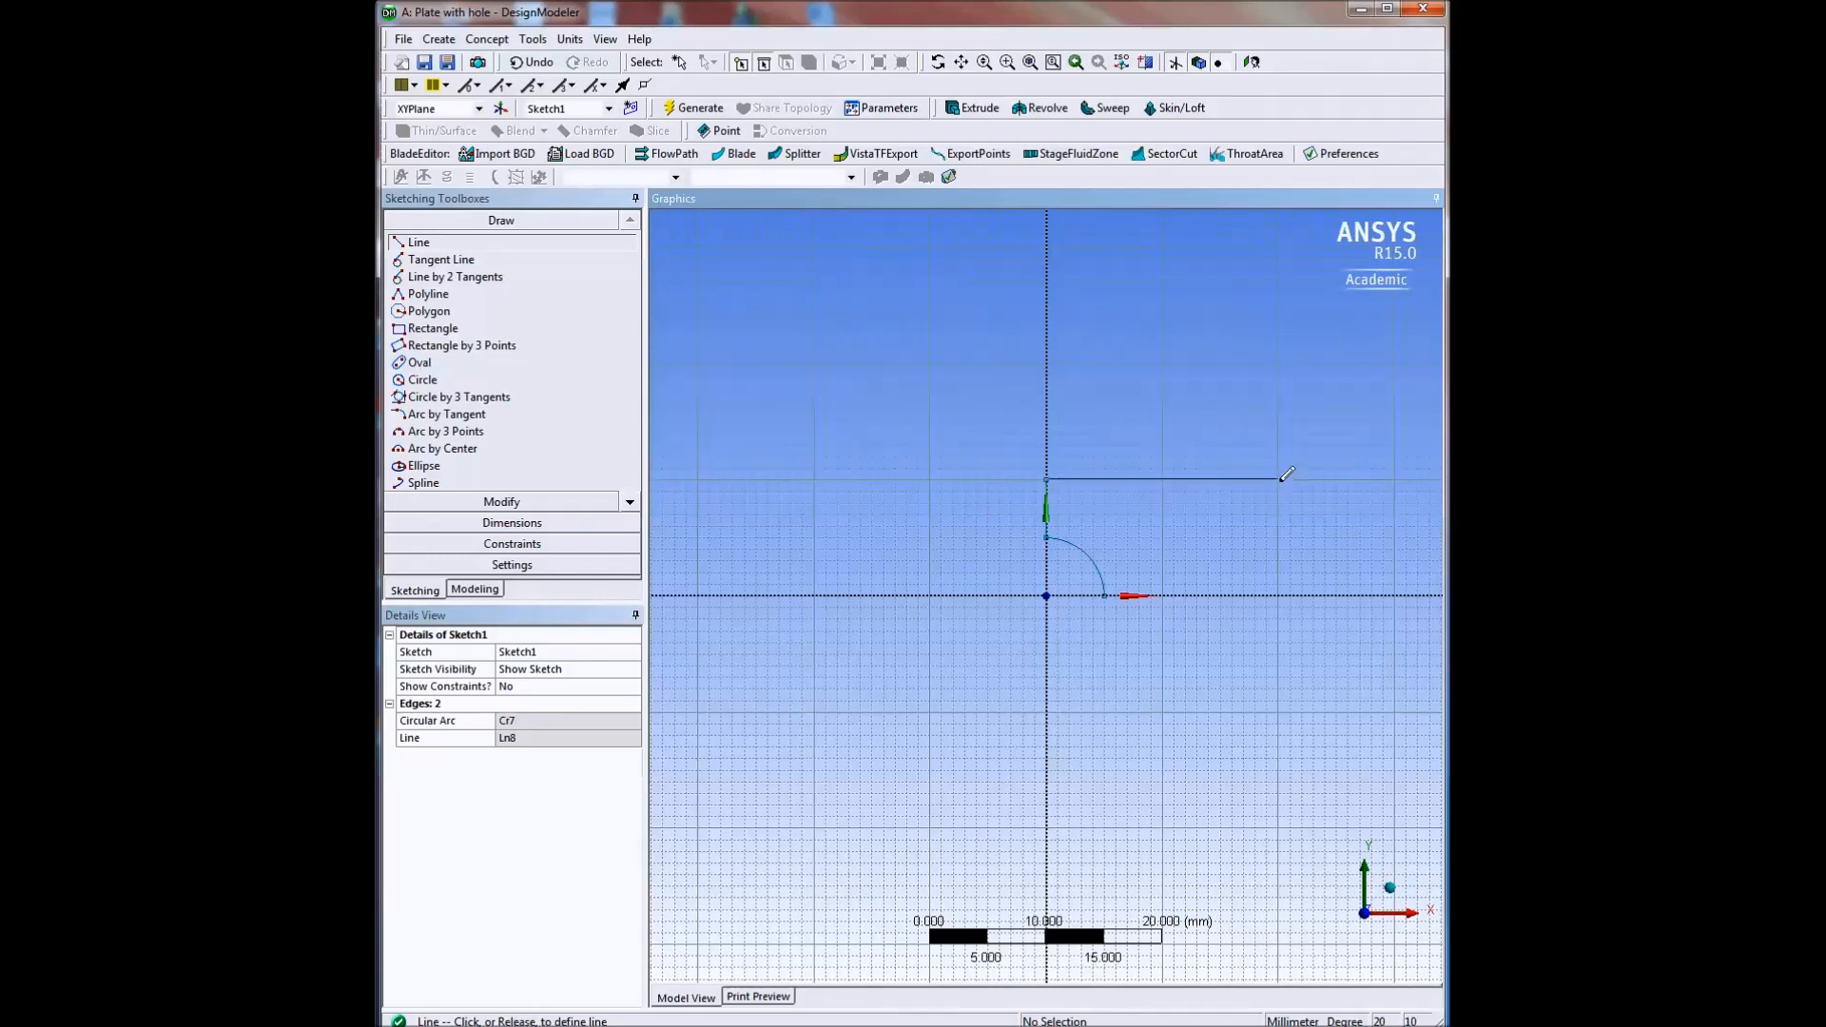
pyautogui.click(1281, 478)
pyautogui.click(1278, 478)
pyautogui.click(1278, 595)
pyautogui.click(1279, 595)
pyautogui.click(1108, 594)
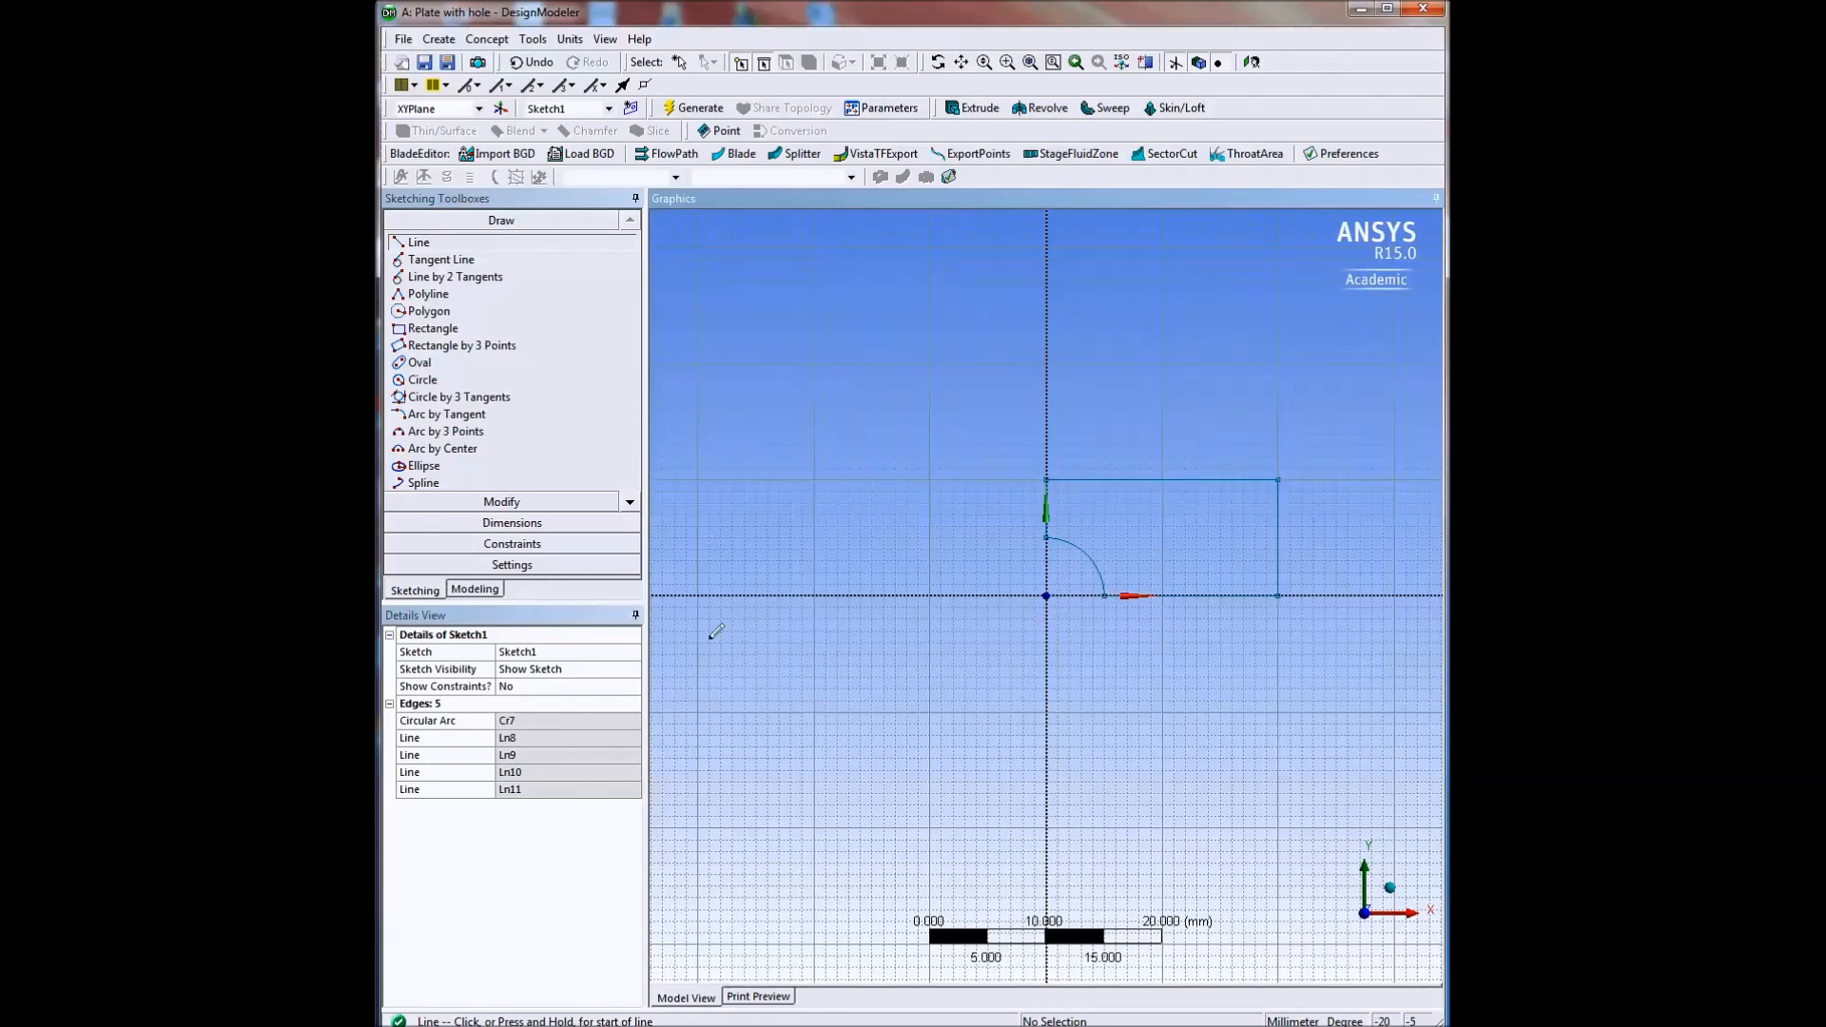
# Add a radius dimension to the quarter-circle arc, placed just outside the curve.
pyautogui.click(501, 525)
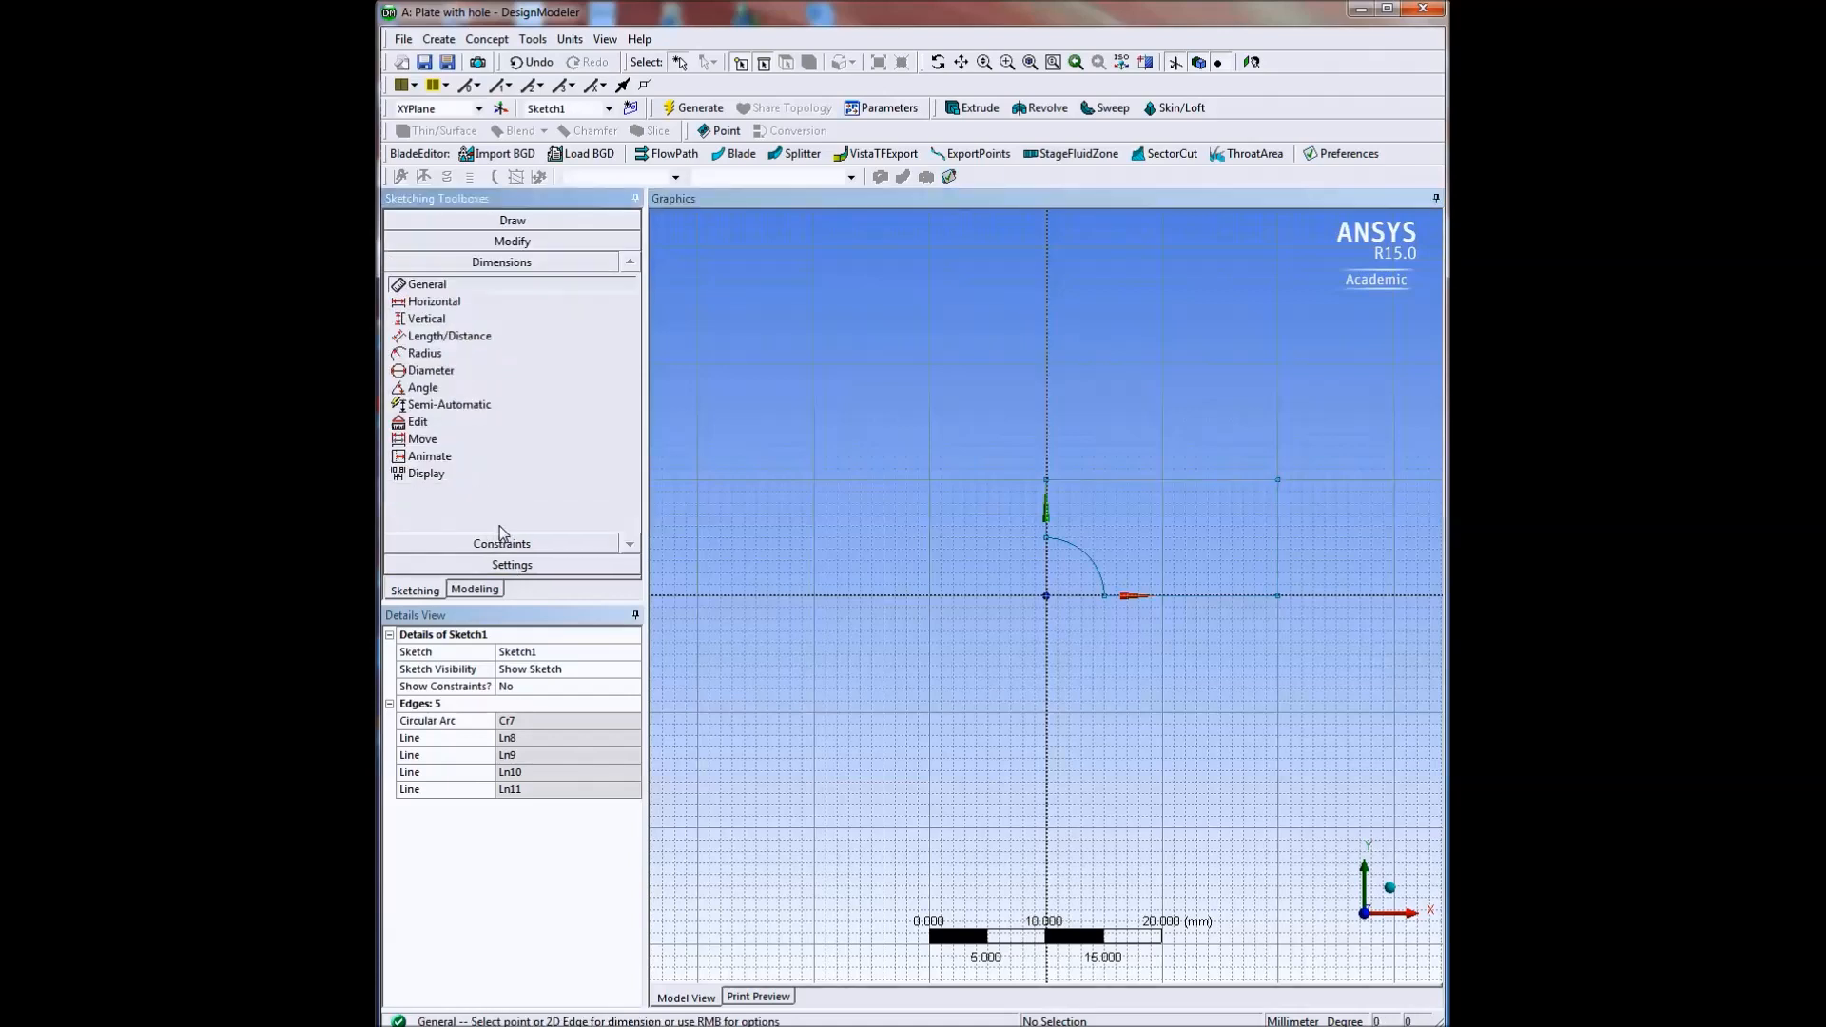
pyautogui.click(425, 352)
pyautogui.click(1088, 554)
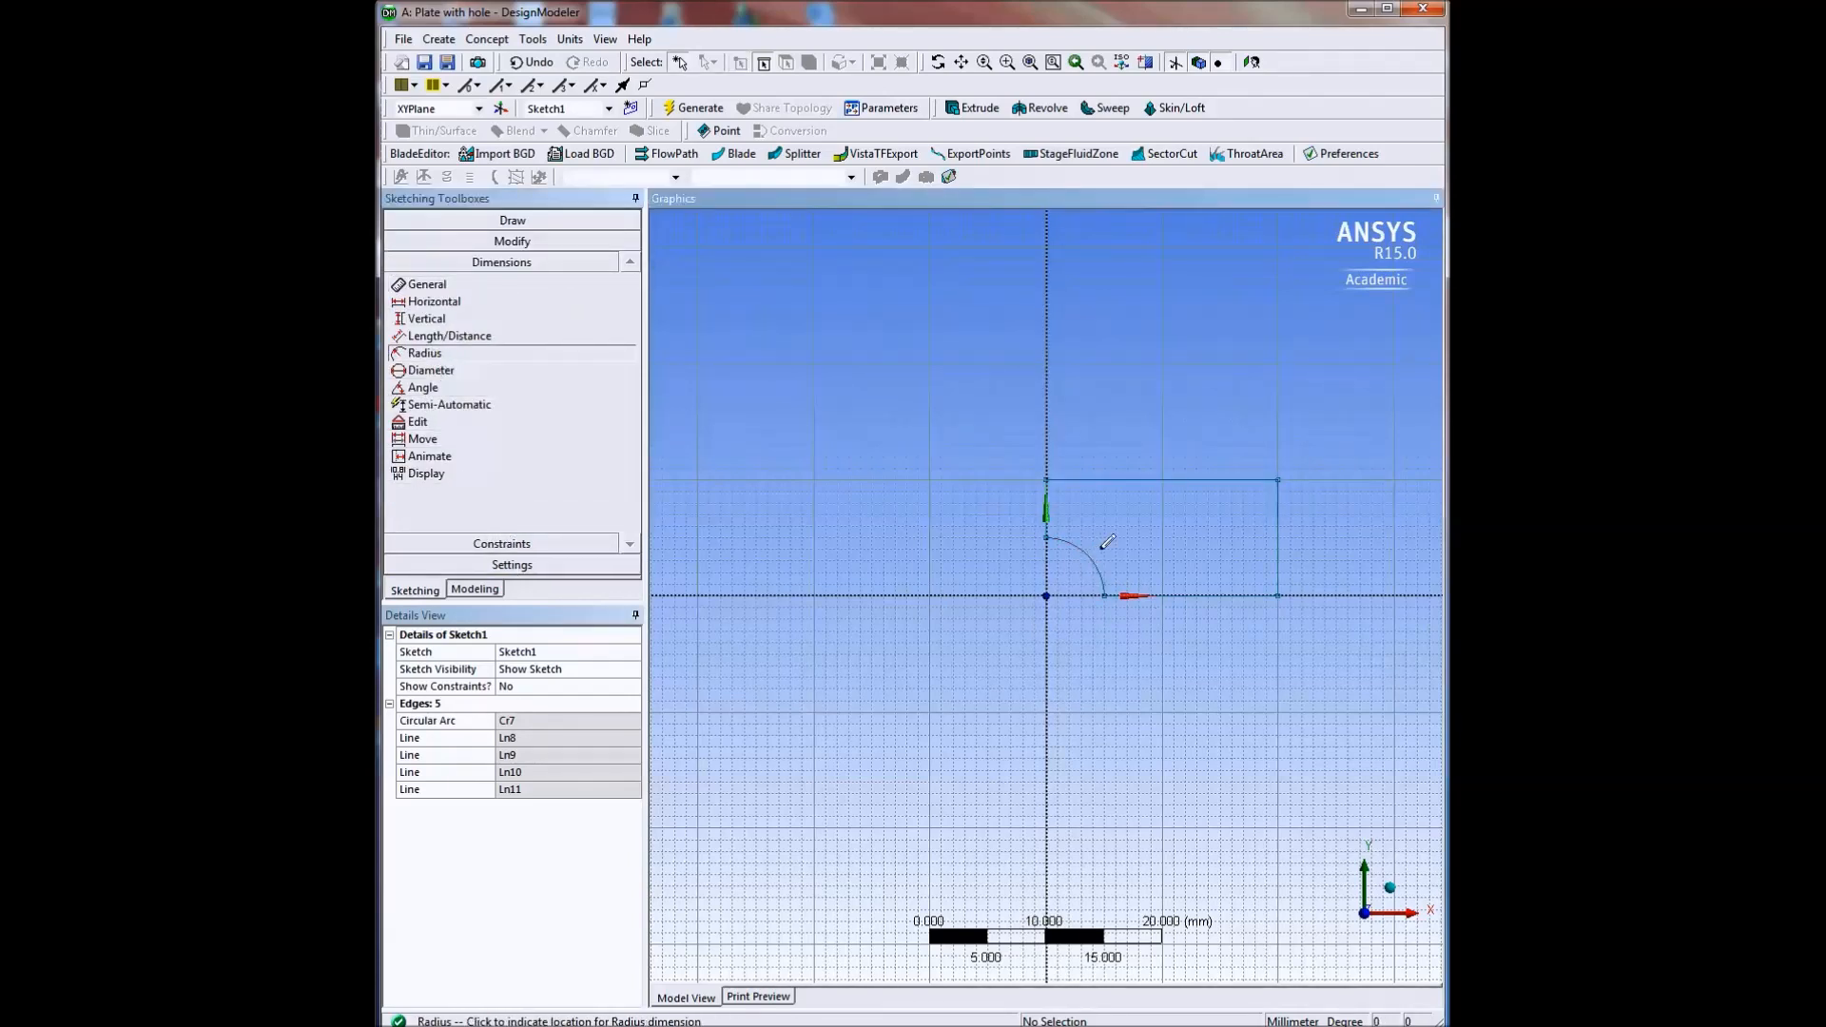
pyautogui.click(1126, 534)
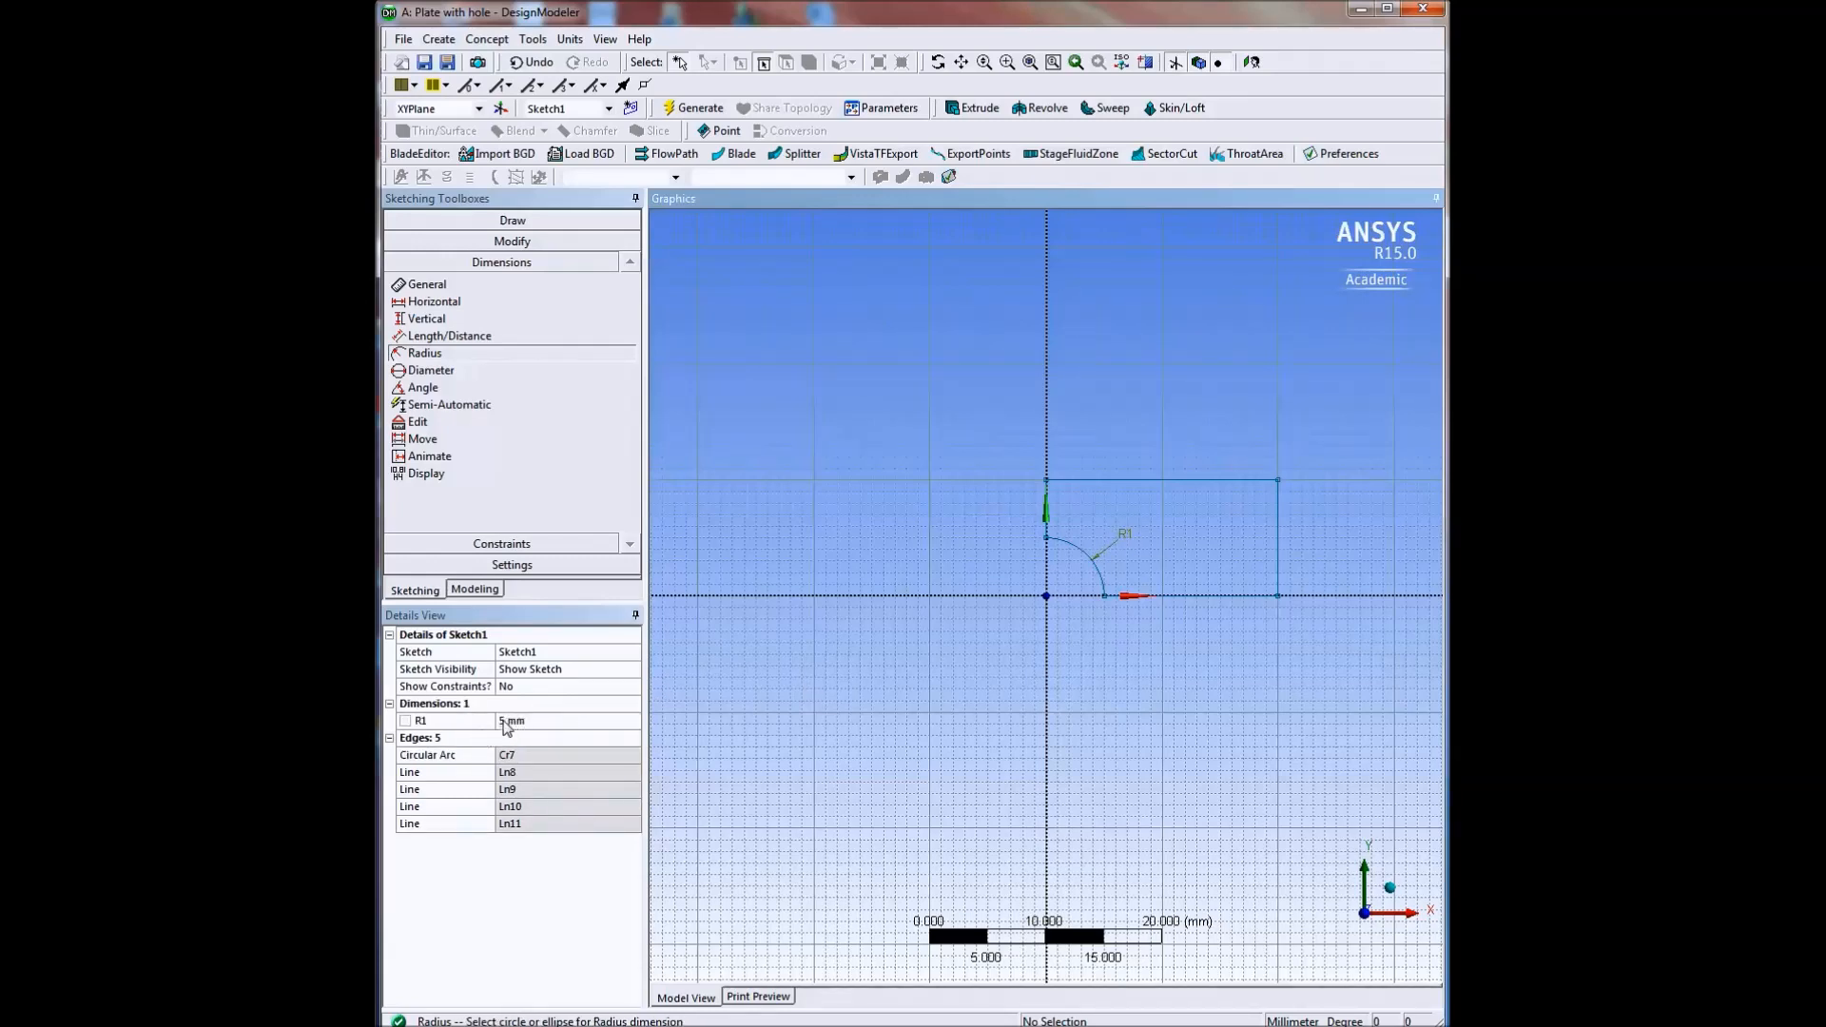
# Add a horizontal dimension between the two upper corners of the quarter-plate outline, placed above its upper edge.
pyautogui.click(435, 303)
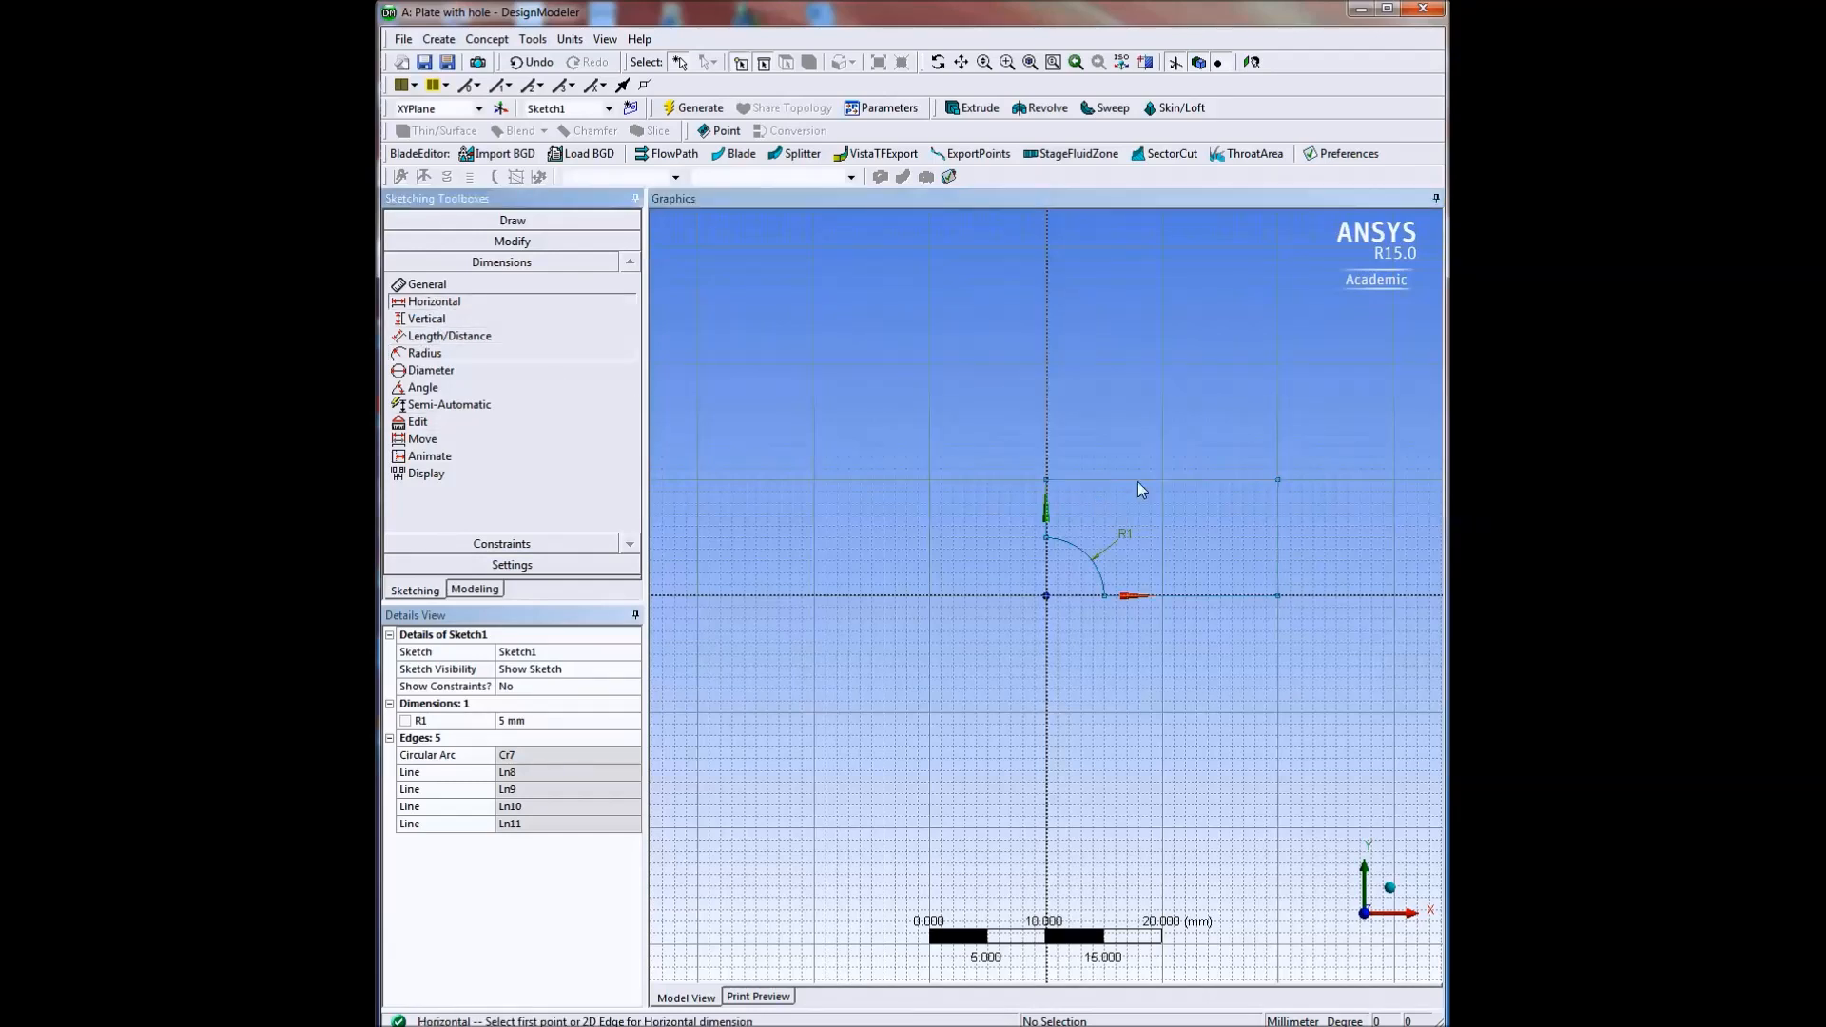
pyautogui.click(1051, 484)
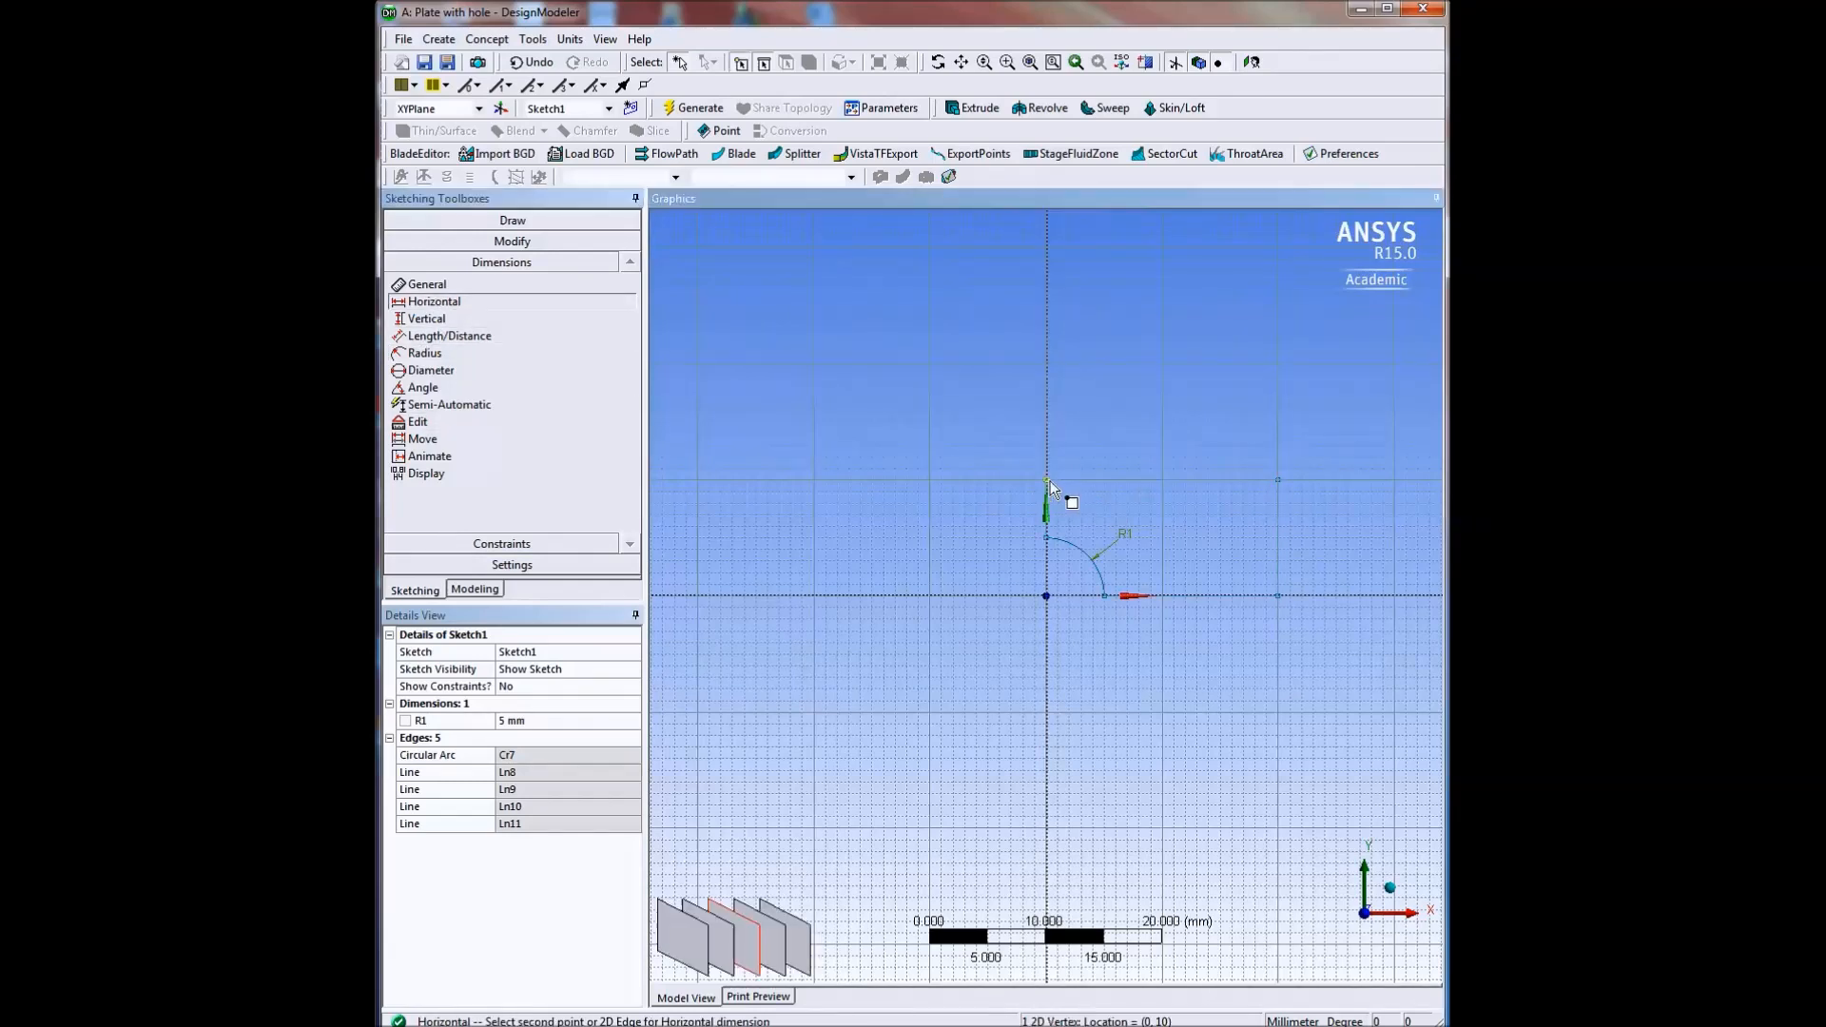
pyautogui.click(1279, 481)
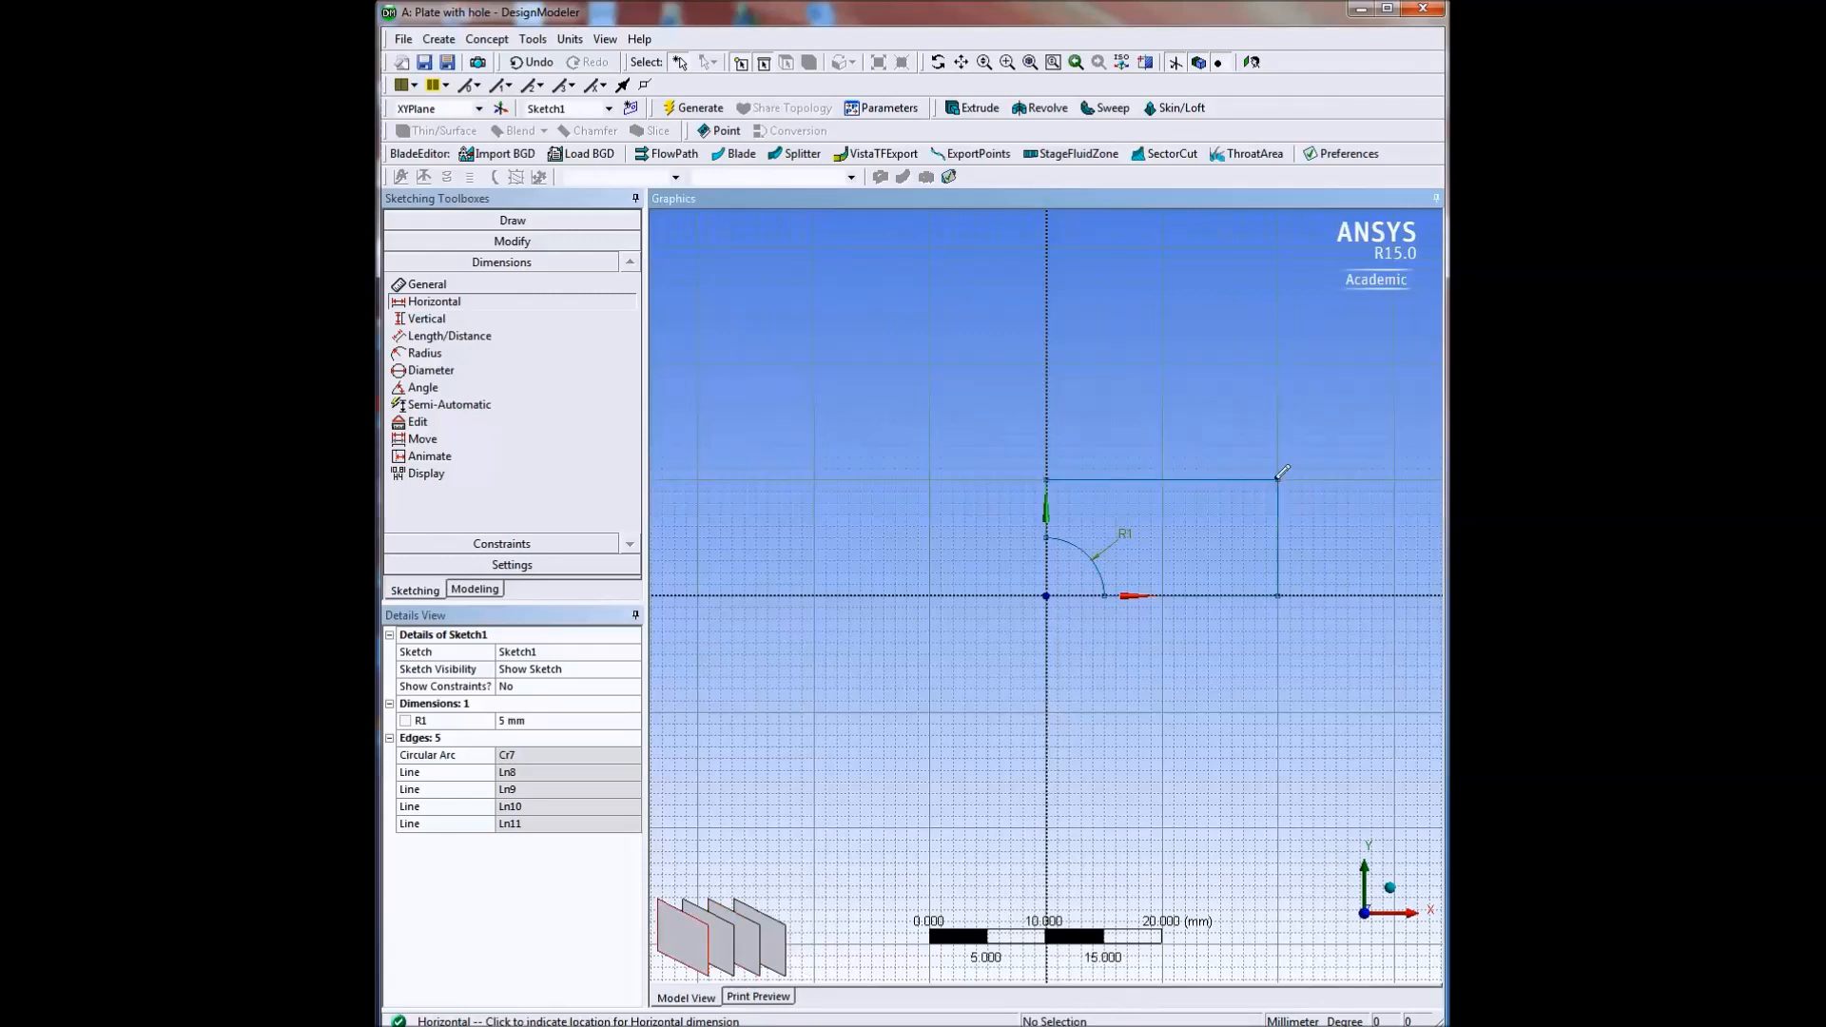
pyautogui.click(1178, 416)
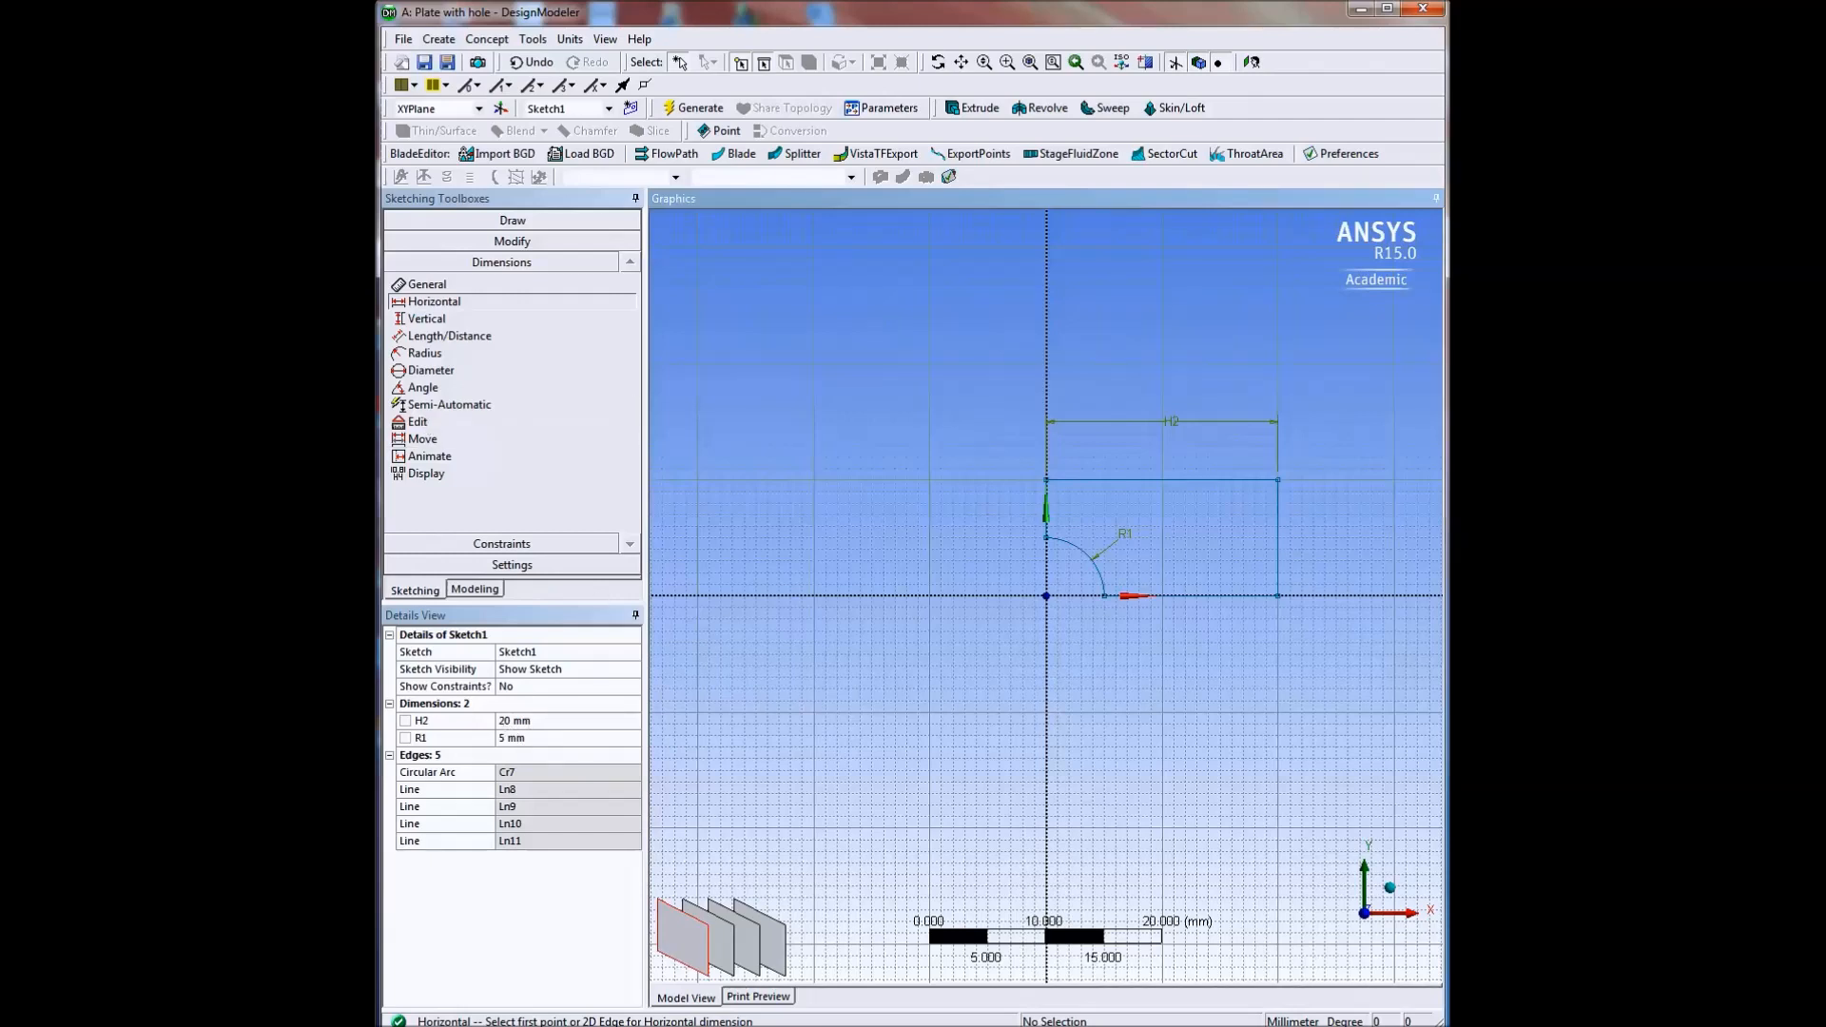
# Add a vertical dimension between the two outer corners at x = 20 mm, placed outside the quarter-plate outline.
pyautogui.click(426, 318)
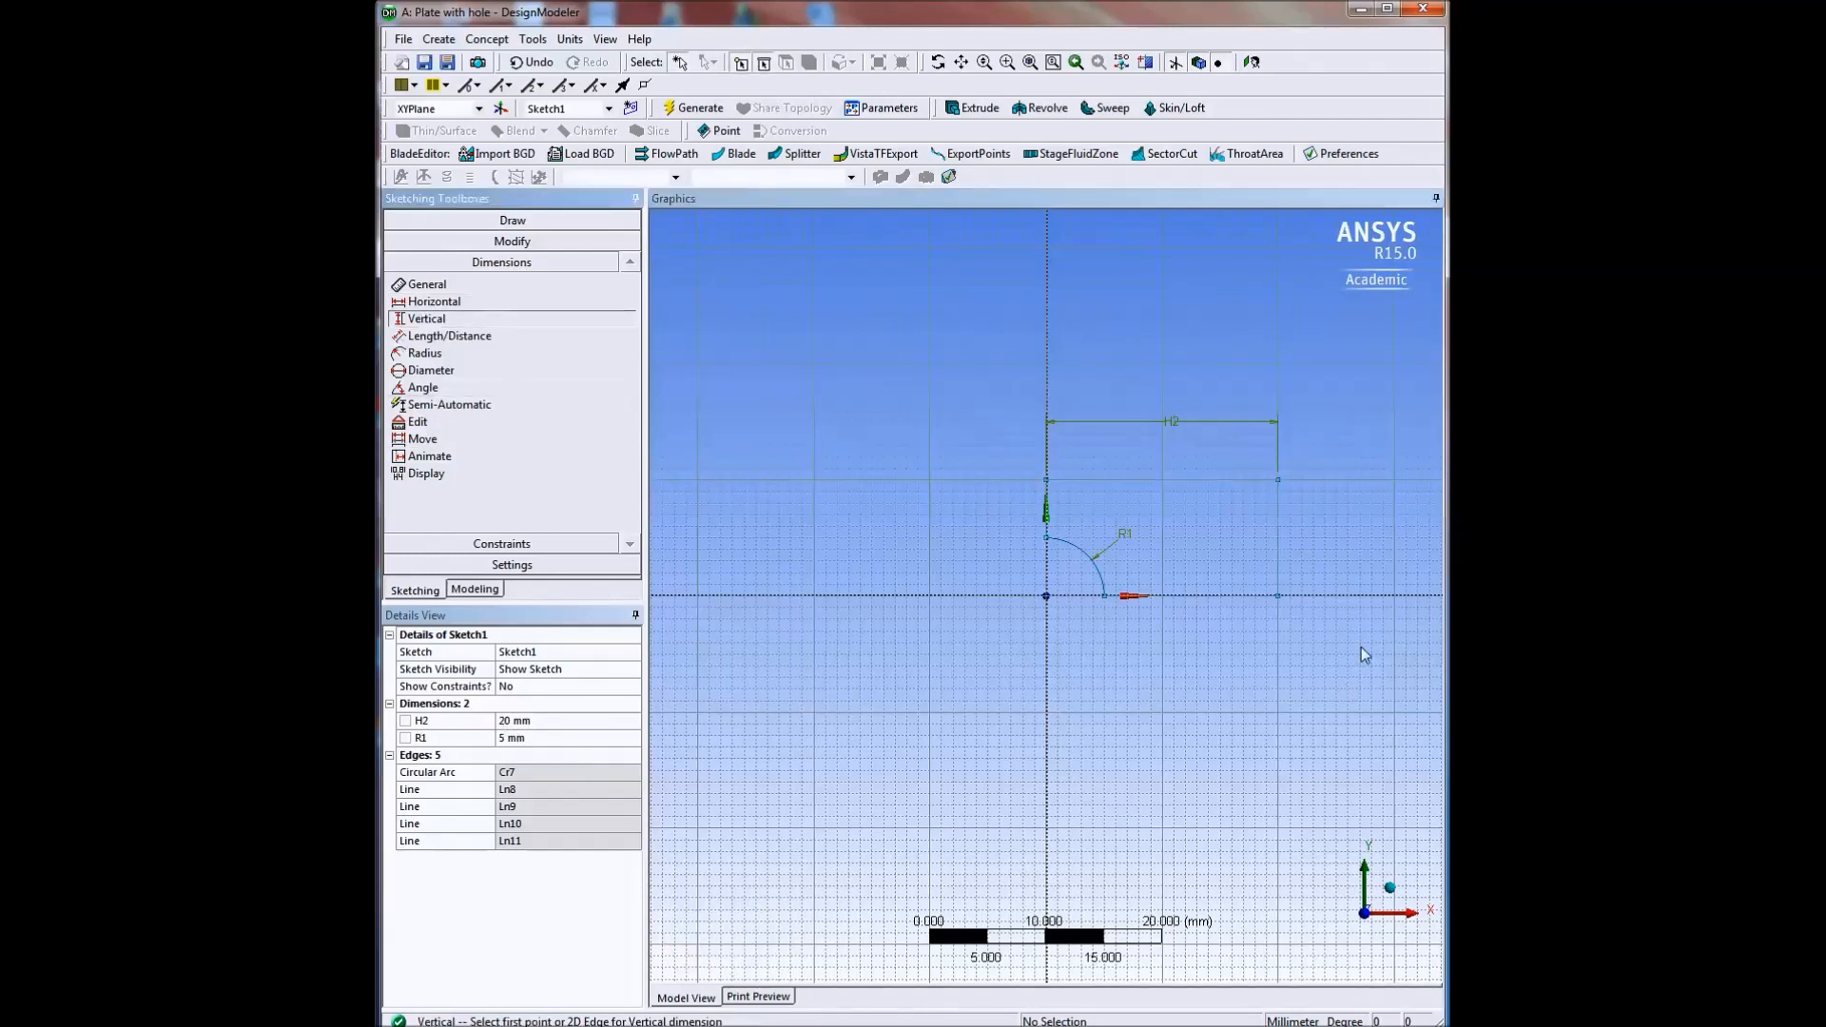
pyautogui.click(1279, 597)
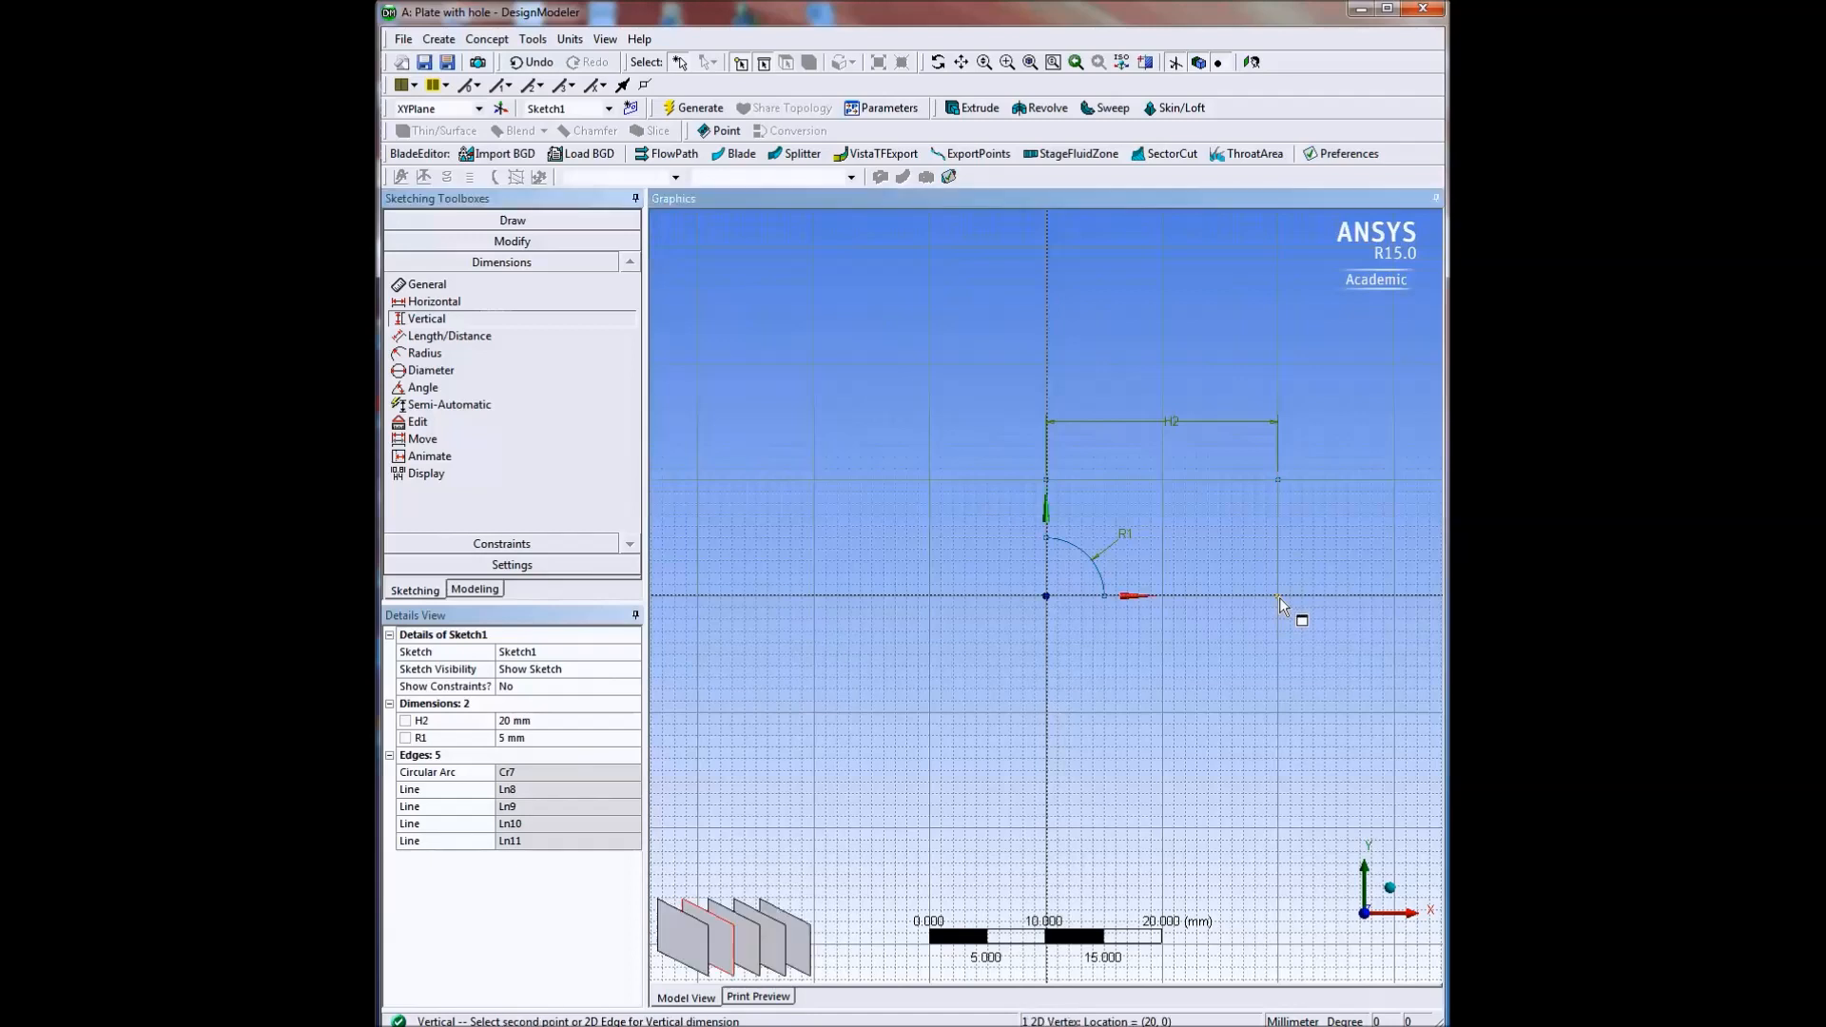
pyautogui.click(1278, 482)
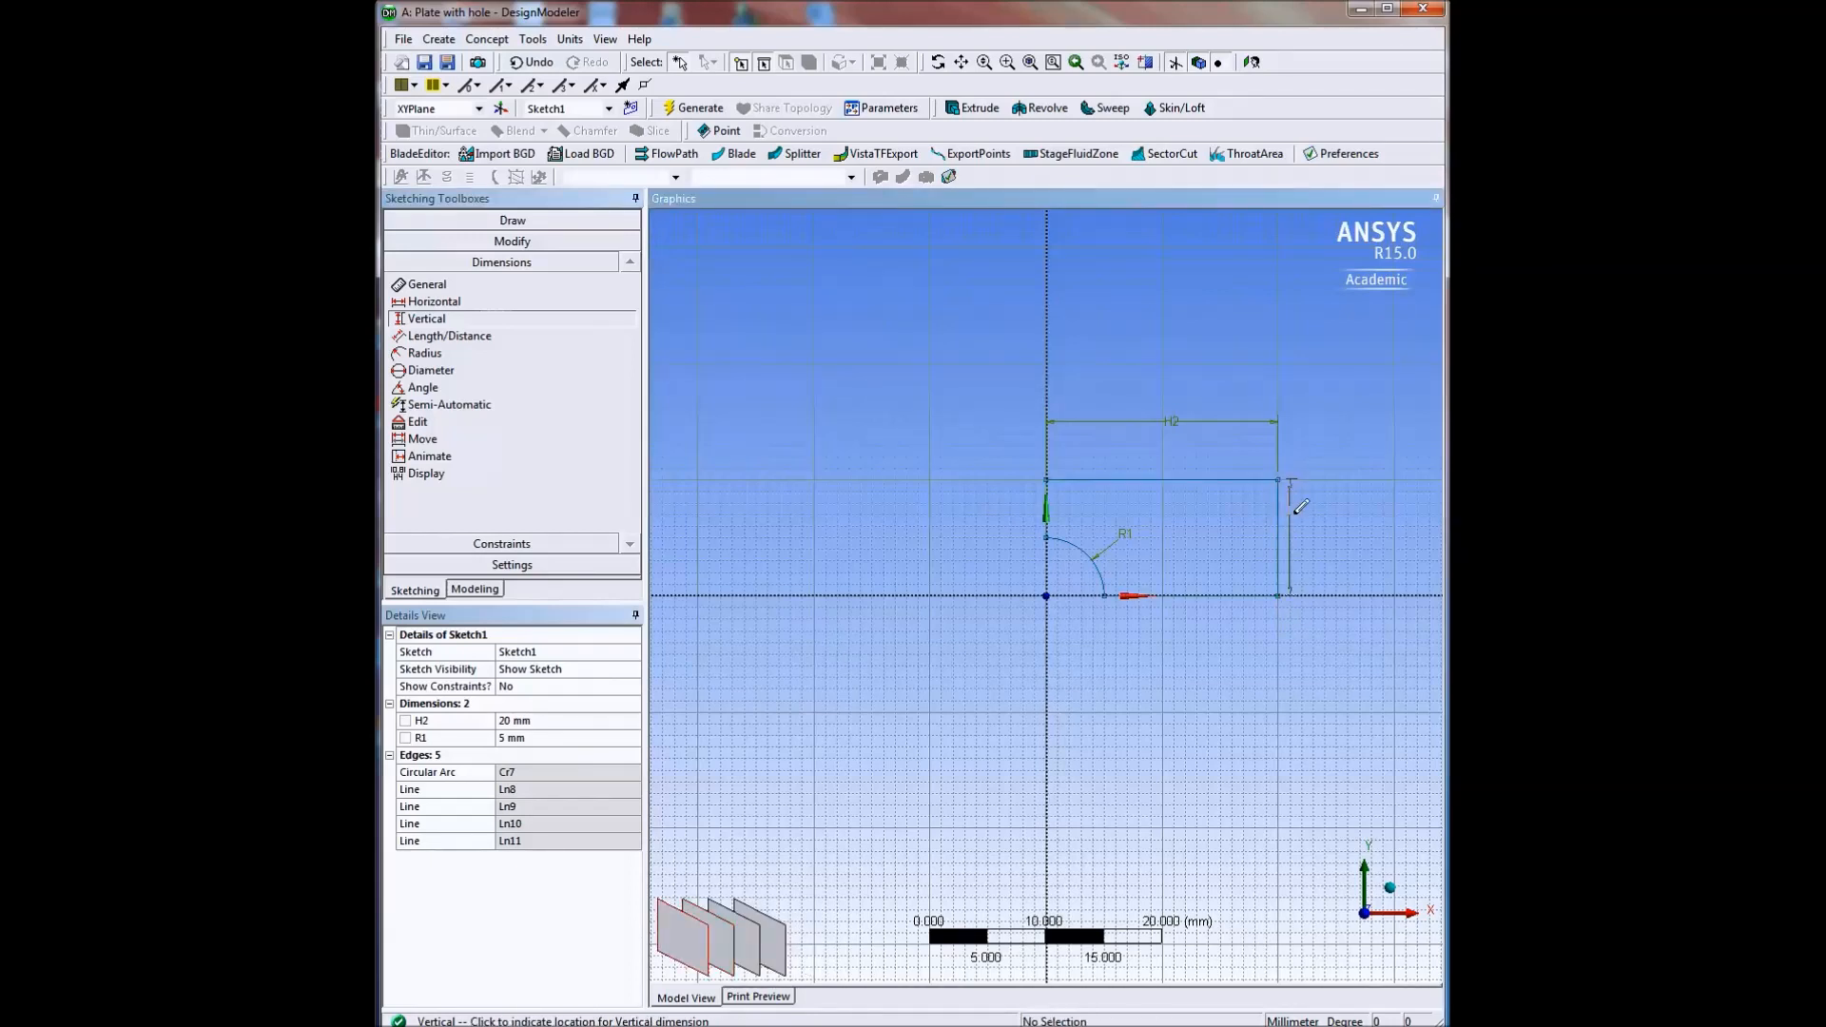
pyautogui.click(1343, 545)
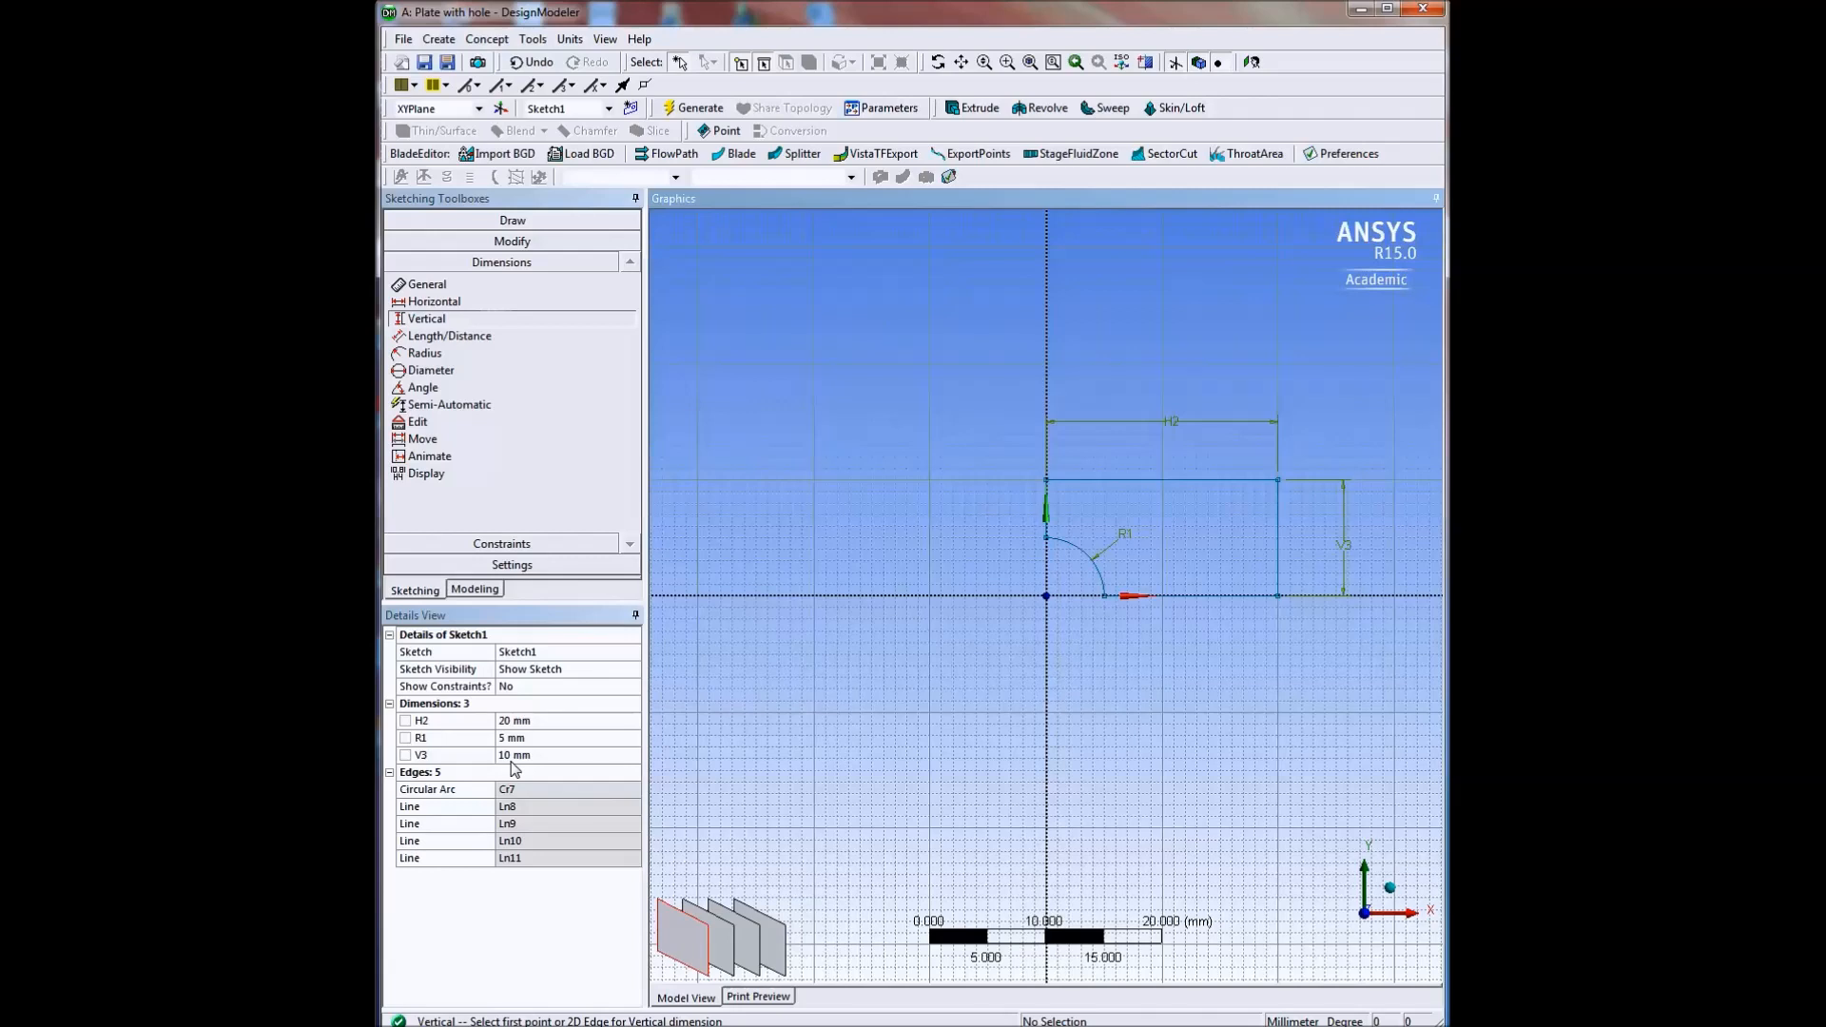
# Generate a surface from the quarter-plate sketch on the XY plane with a thickness of 2 mm, and select the resulting surface body.
pyautogui.click(476, 589)
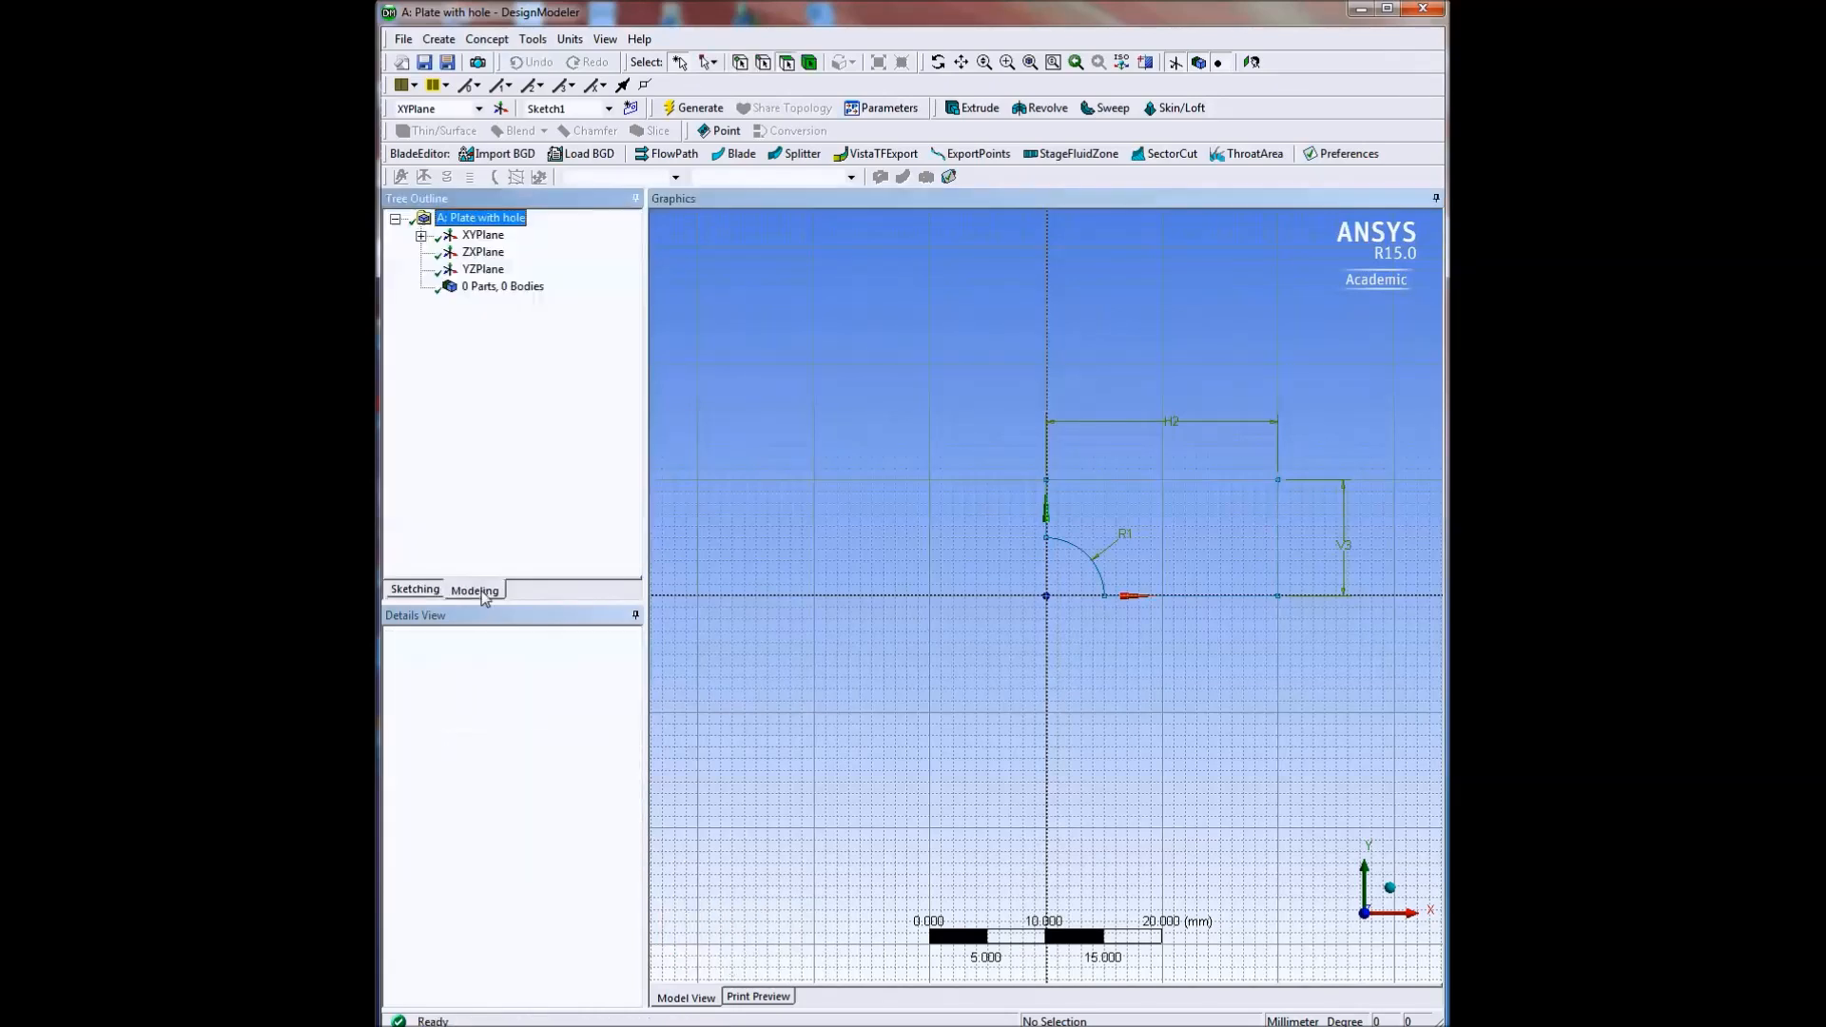
pyautogui.click(421, 235)
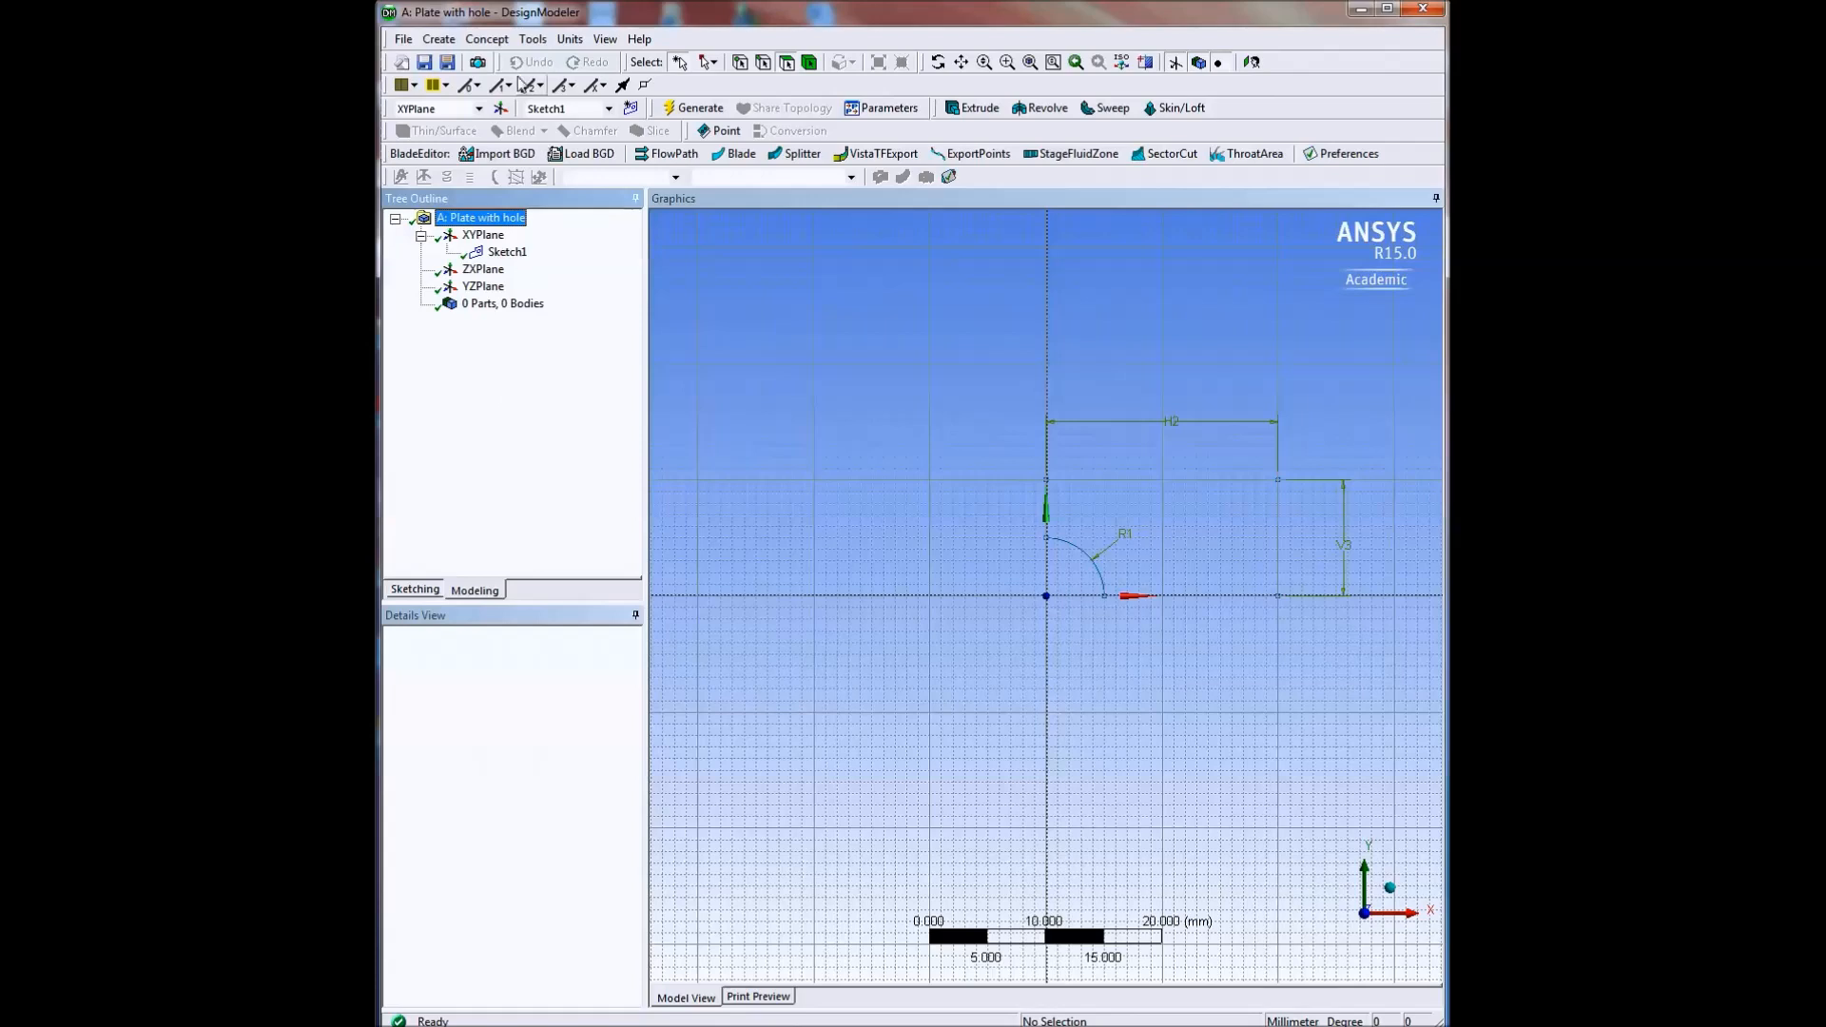
pyautogui.click(486, 40)
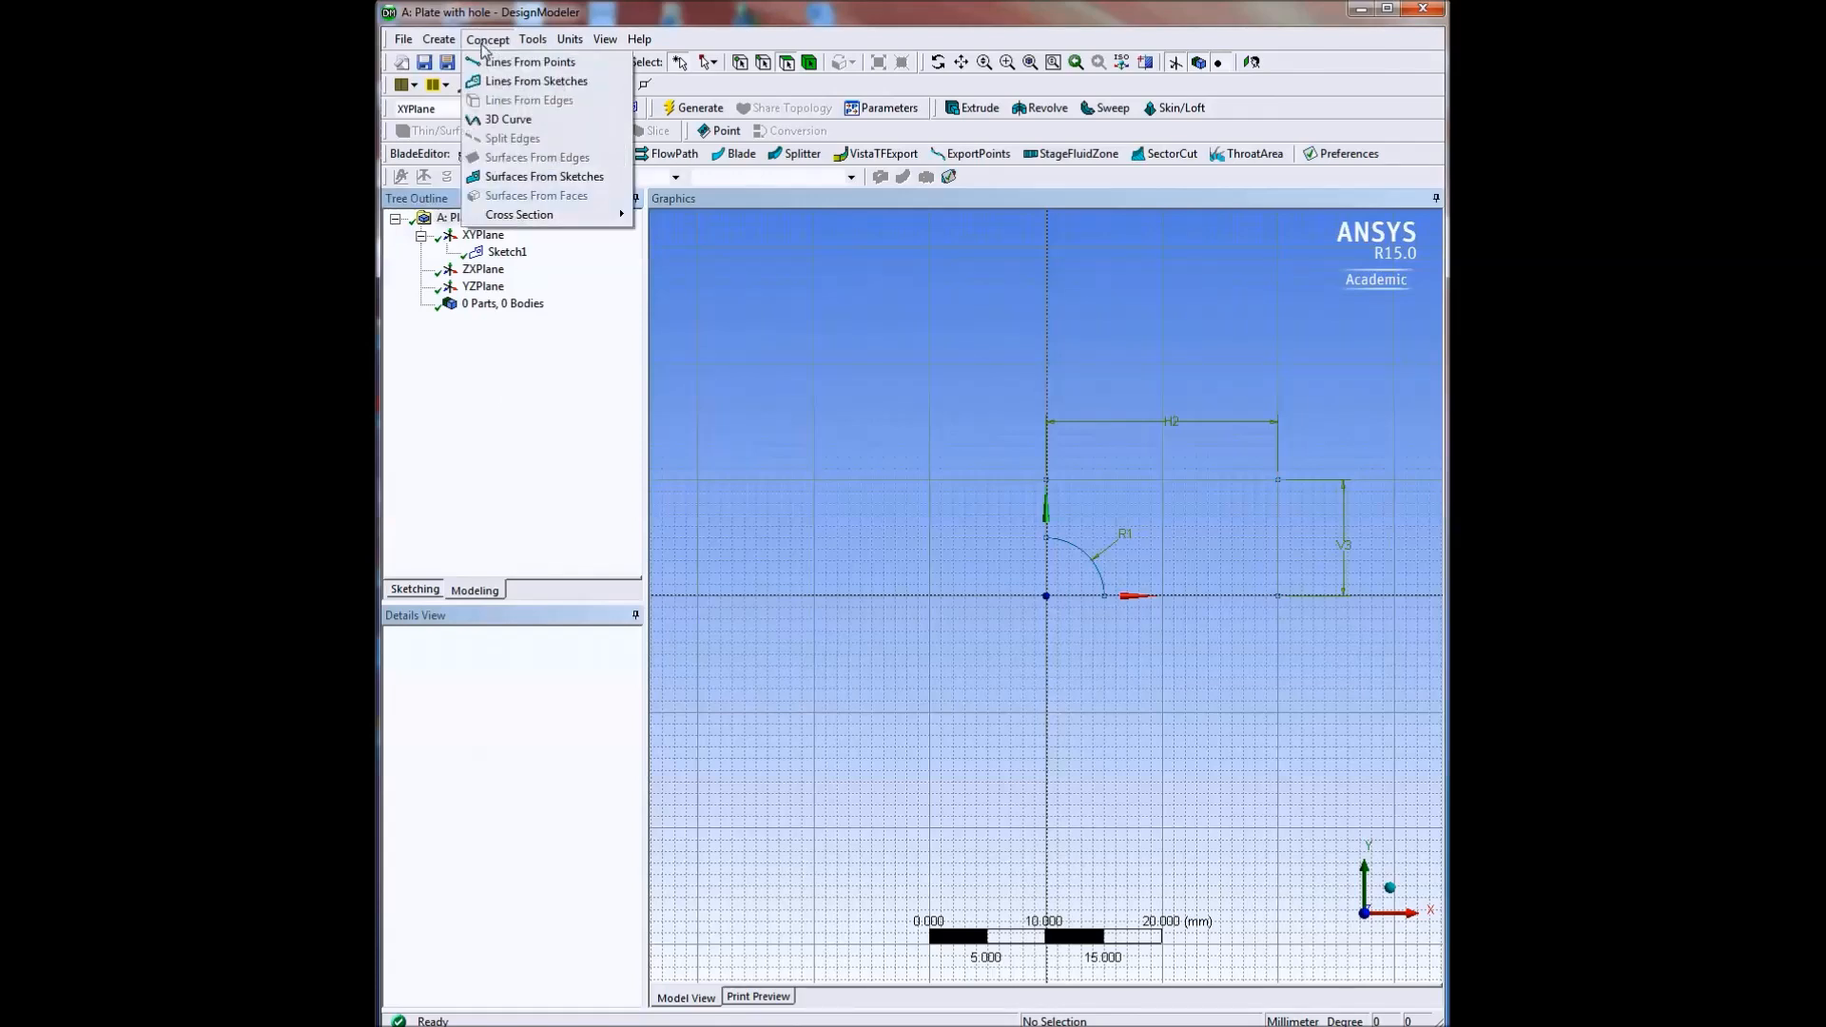
pyautogui.click(534, 177)
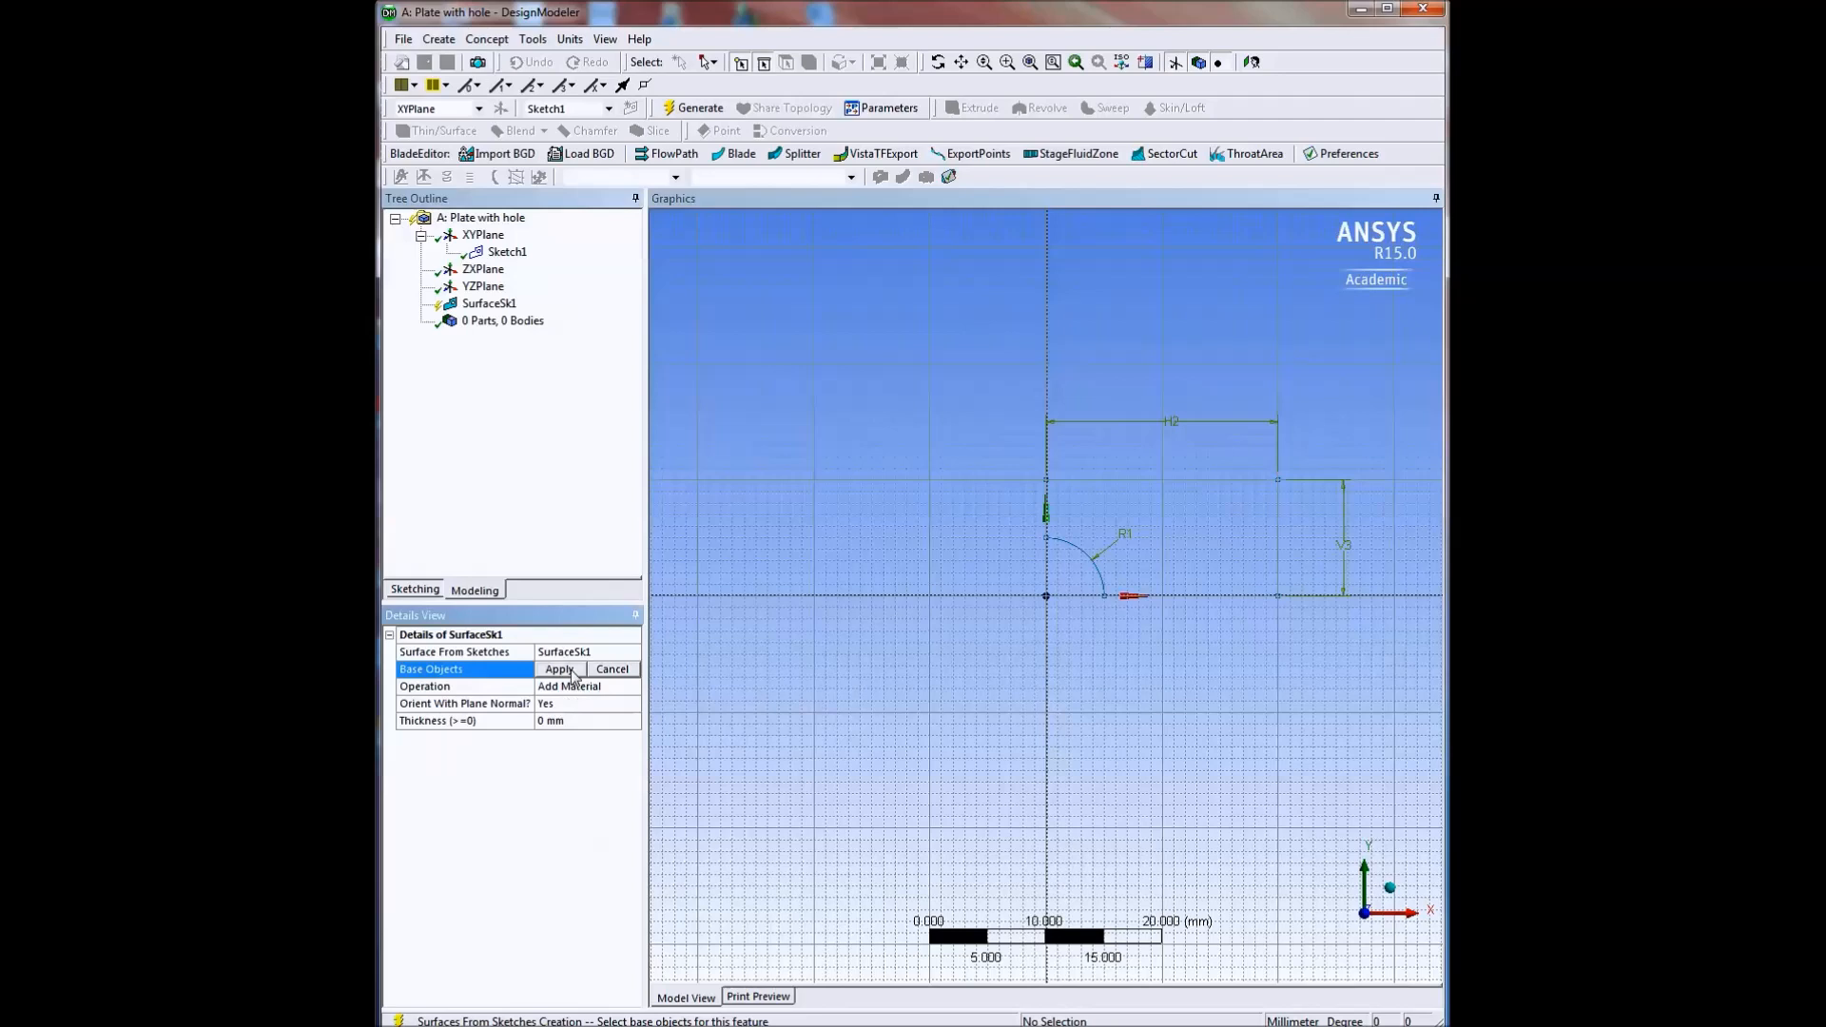
pyautogui.click(488, 255)
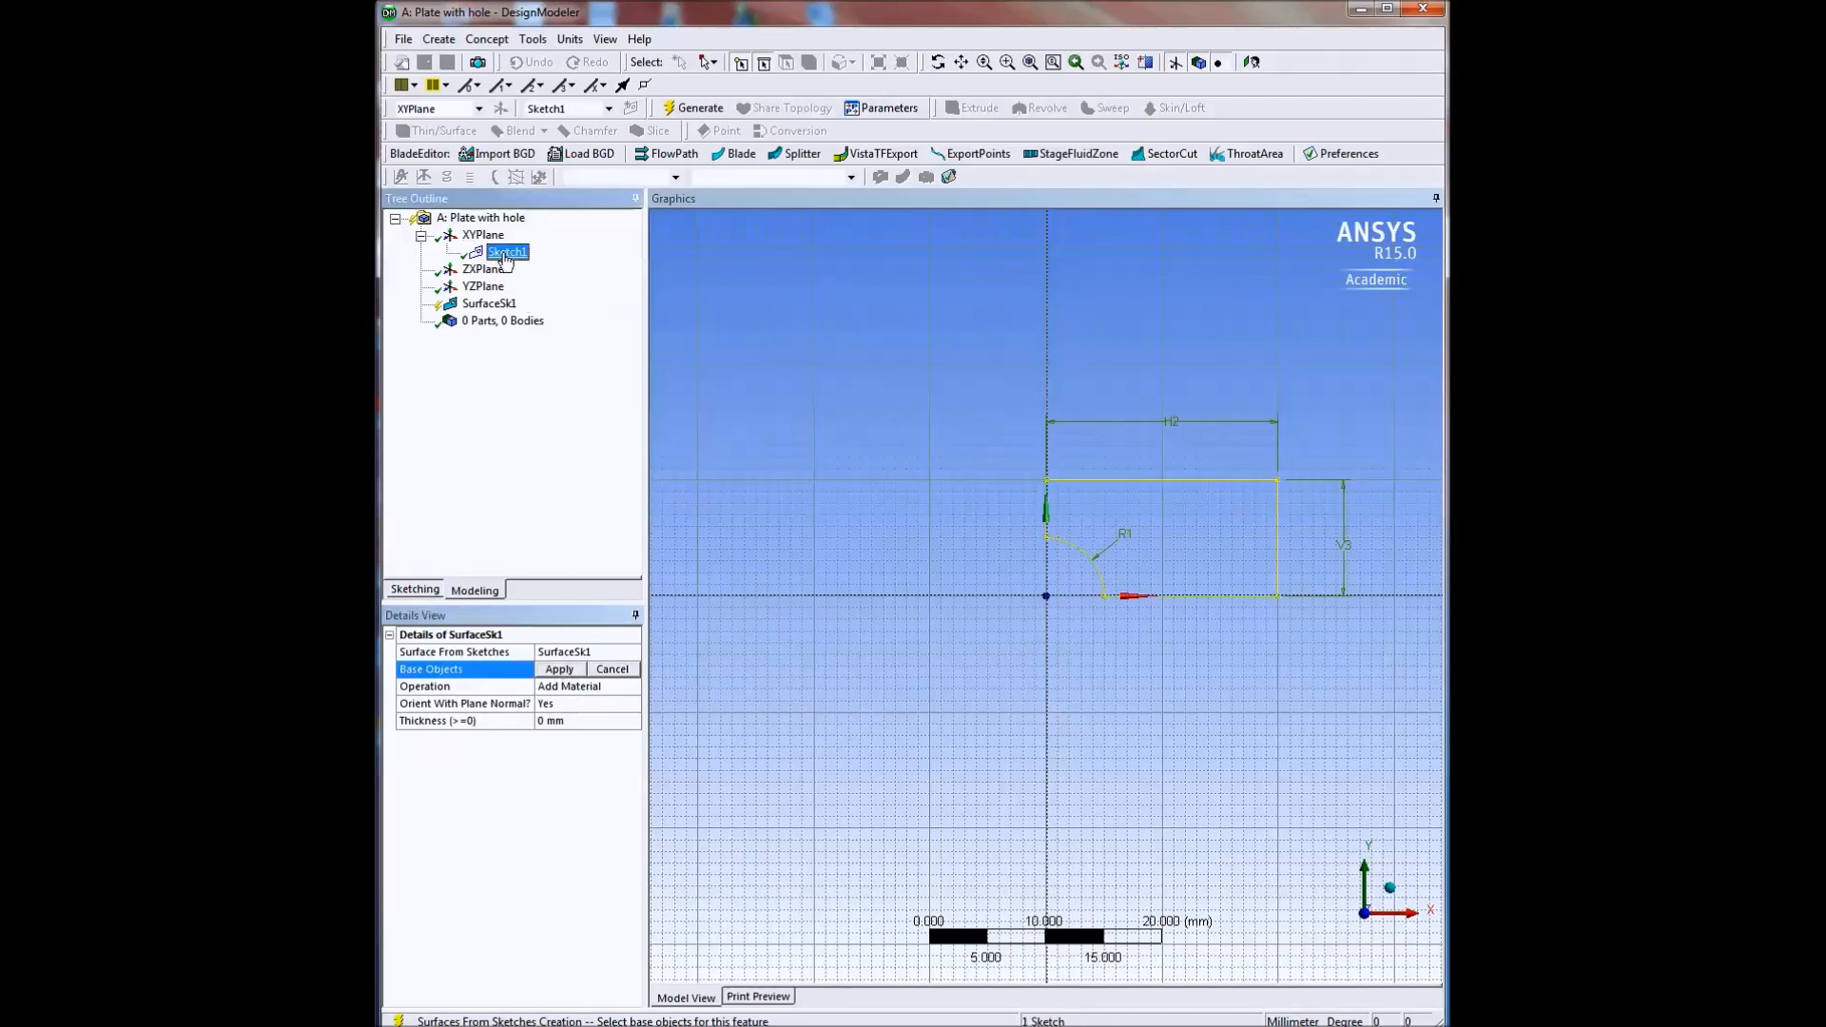
pyautogui.click(560, 671)
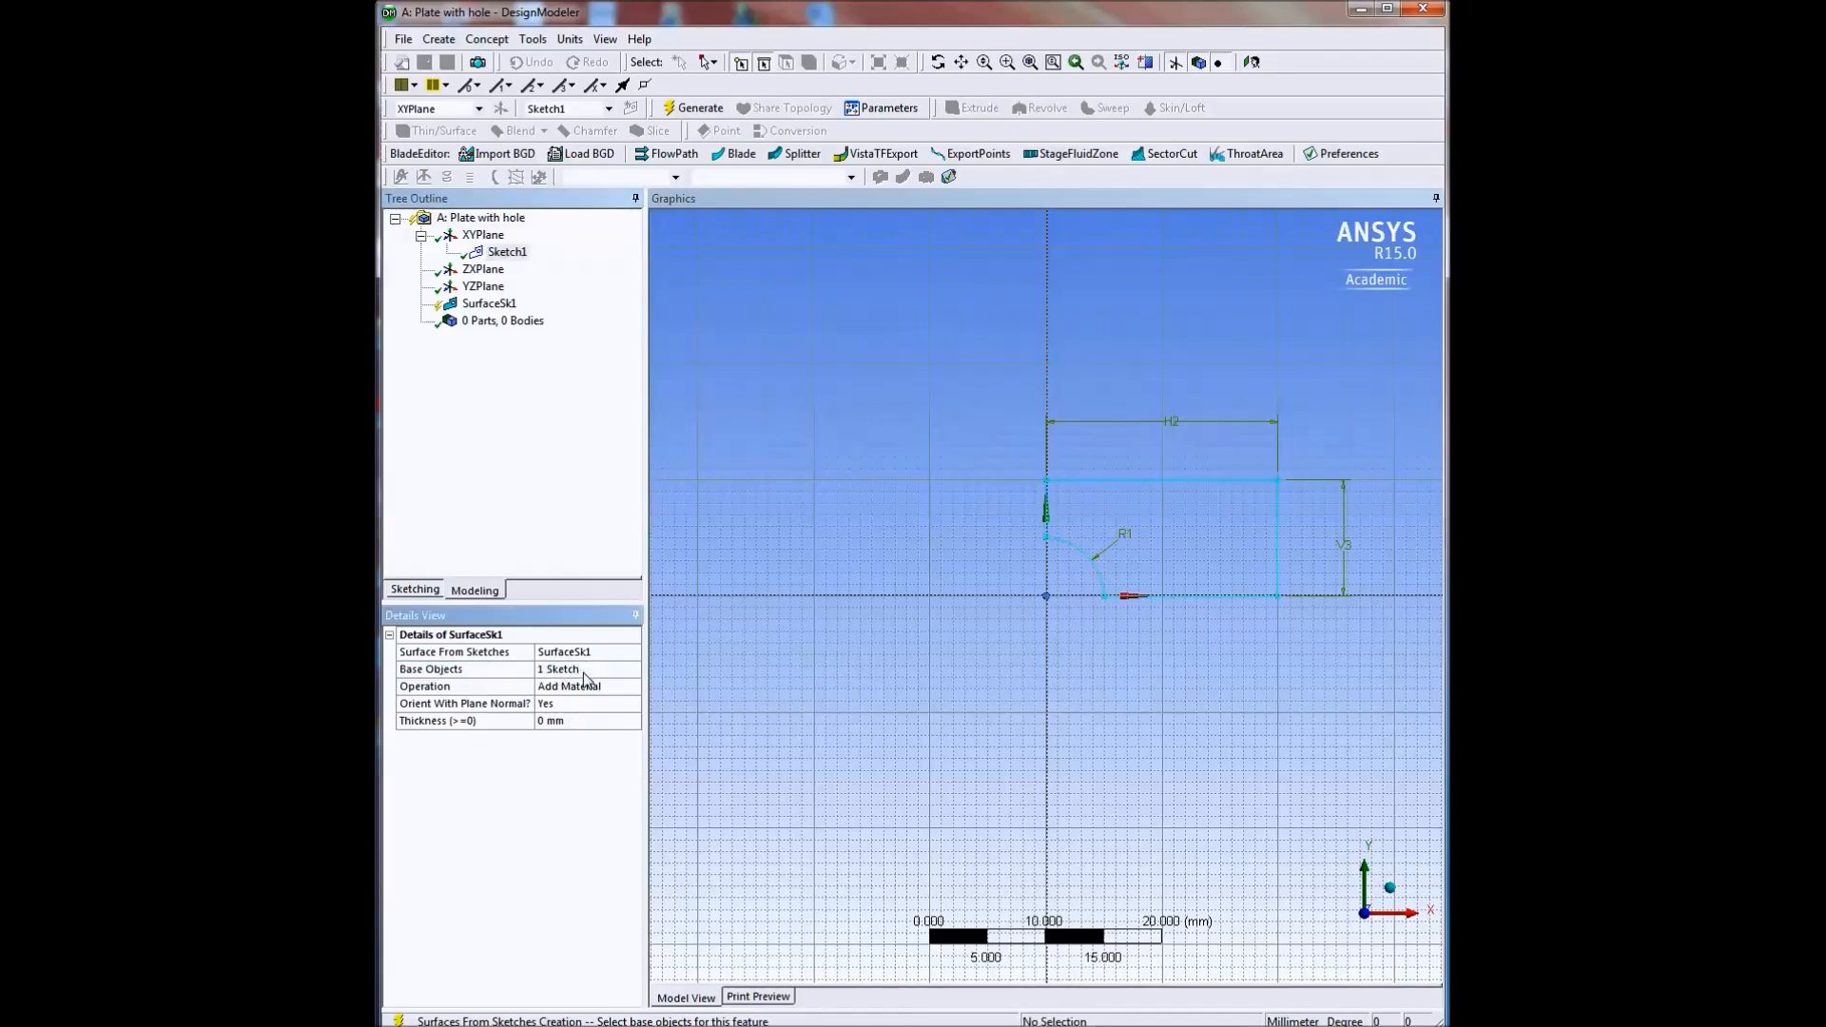
pyautogui.click(544, 721)
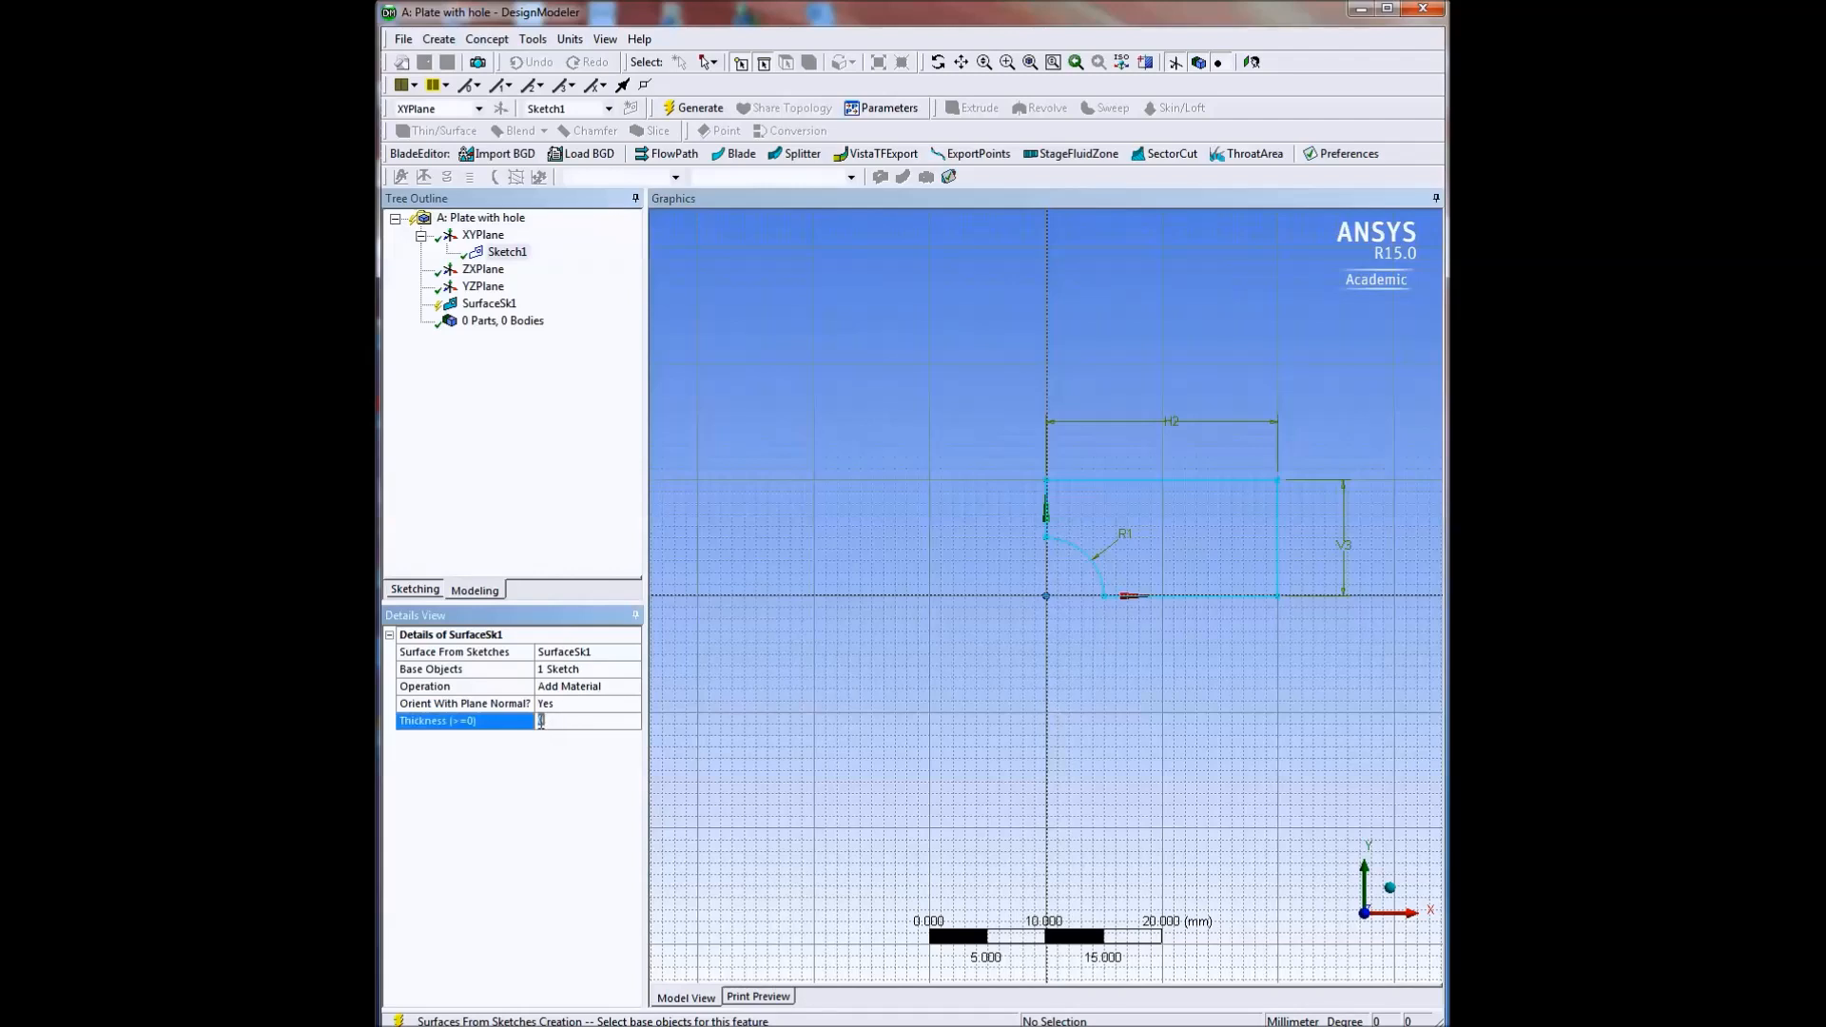
pyautogui.write('2')
pyautogui.click(561, 850)
pyautogui.click(697, 110)
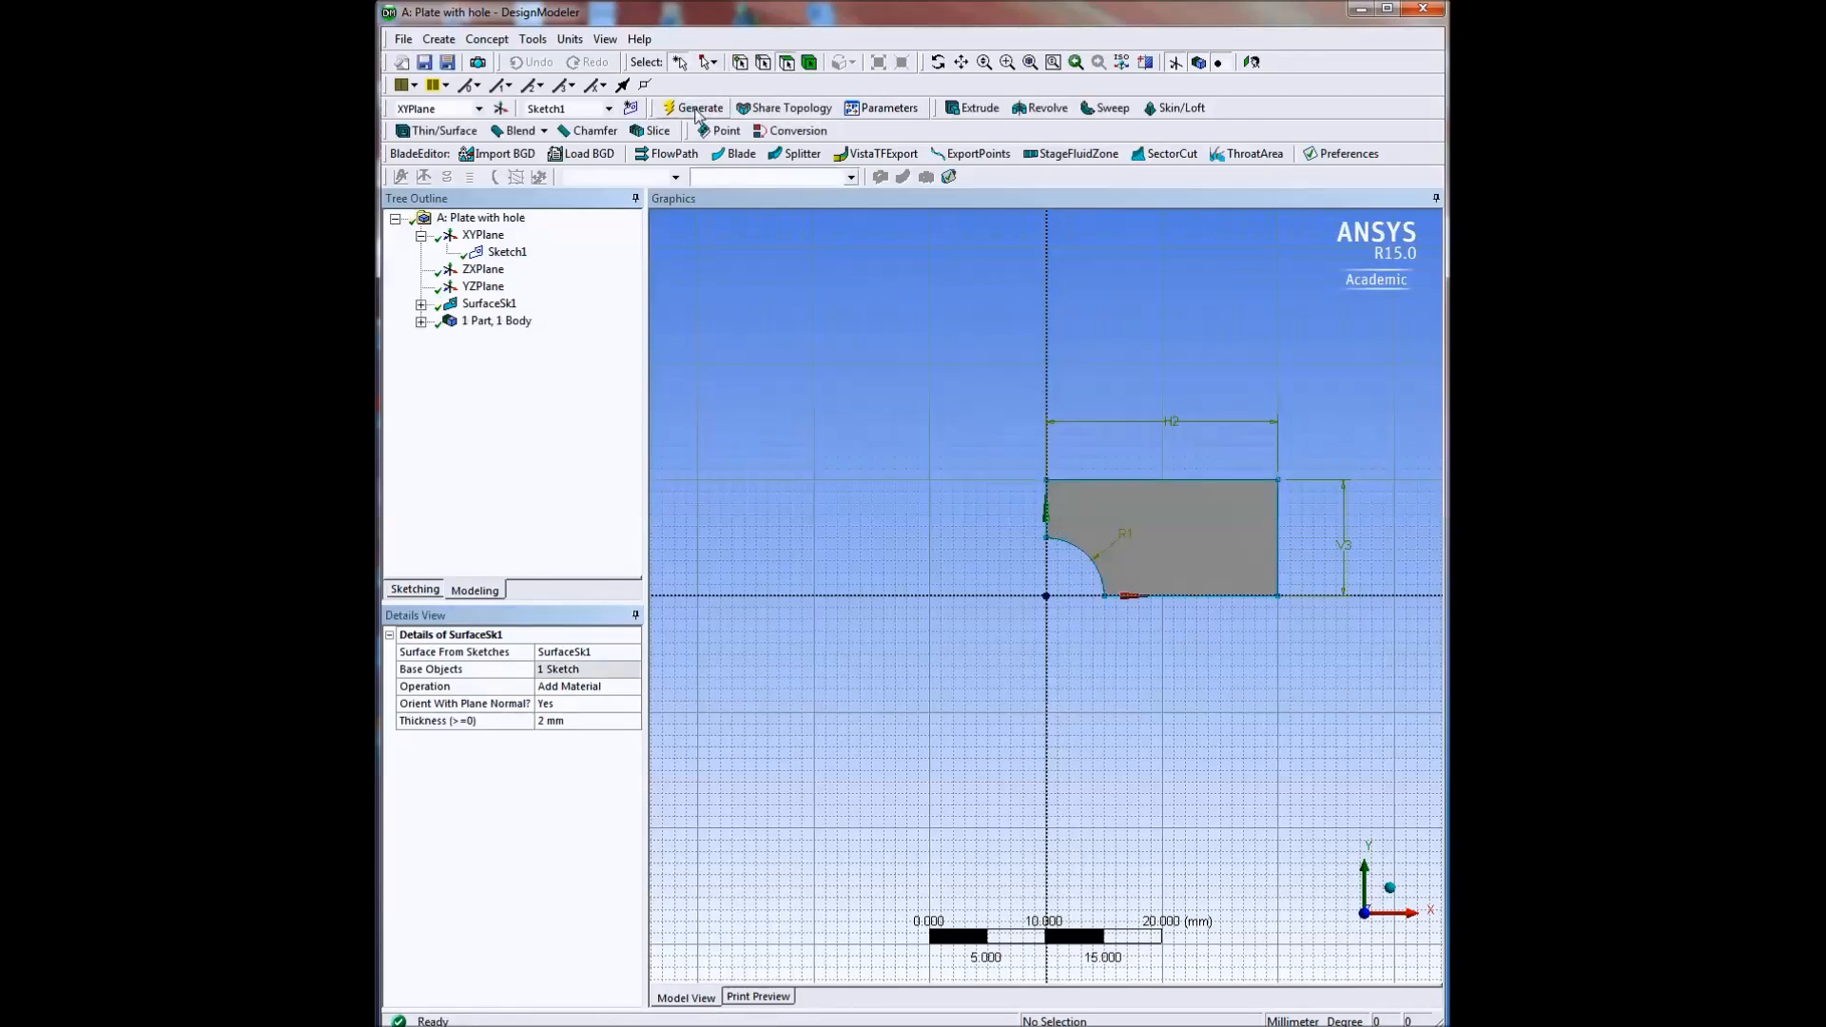
pyautogui.click(420, 322)
pyautogui.click(523, 340)
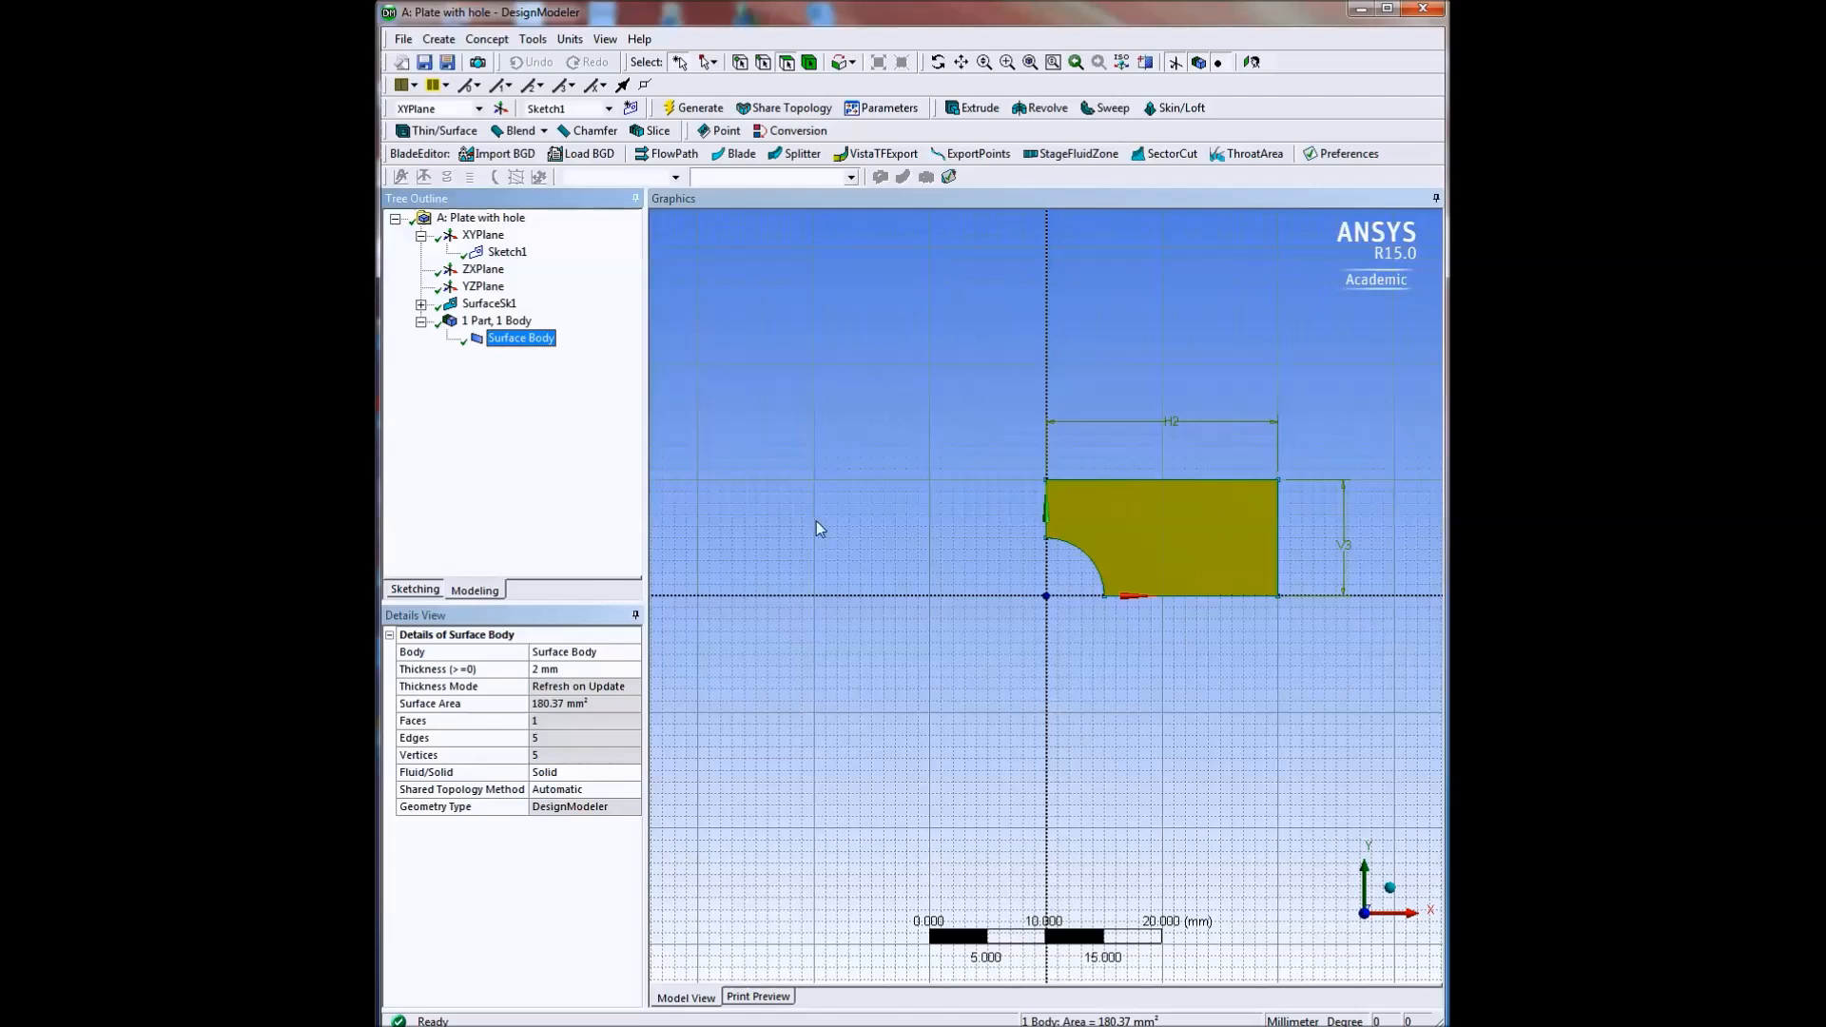
# Close DesignModeler and open the project's Model in Mechanical, with units set to Metric (mm, kg, N, s, mV, mA).
pyautogui.click(404, 40)
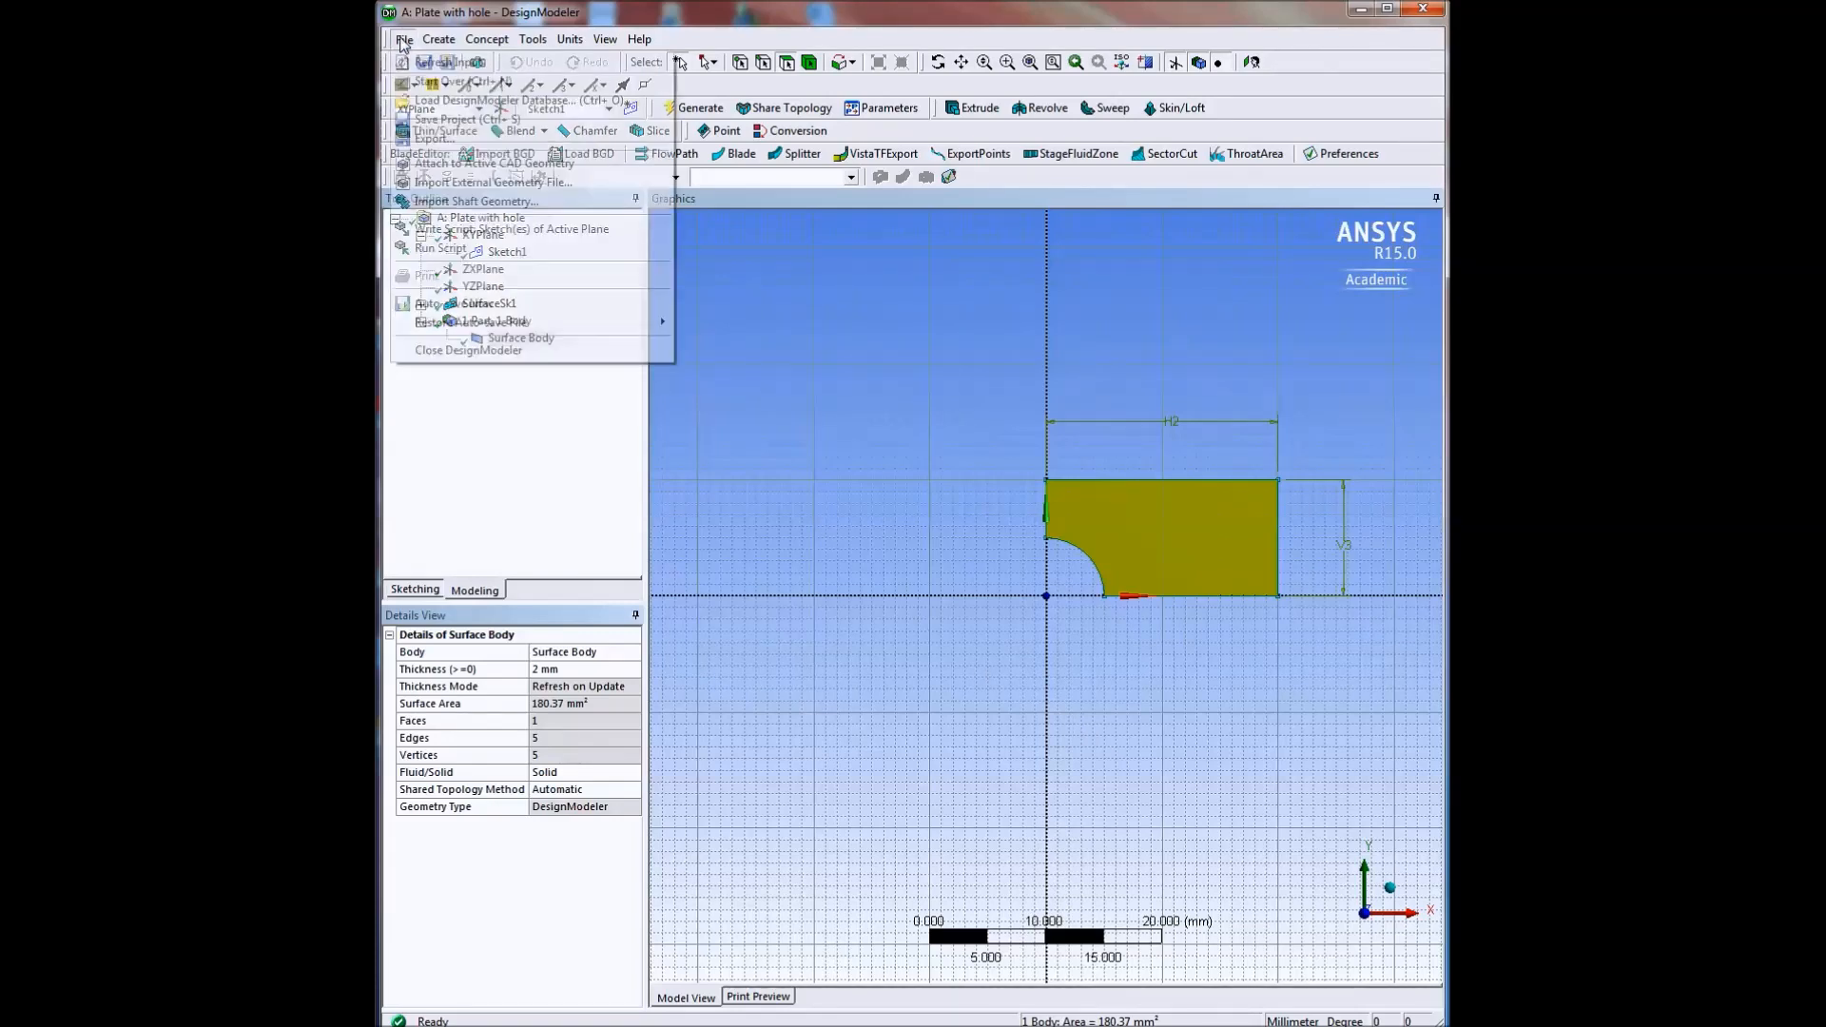
pyautogui.click(462, 351)
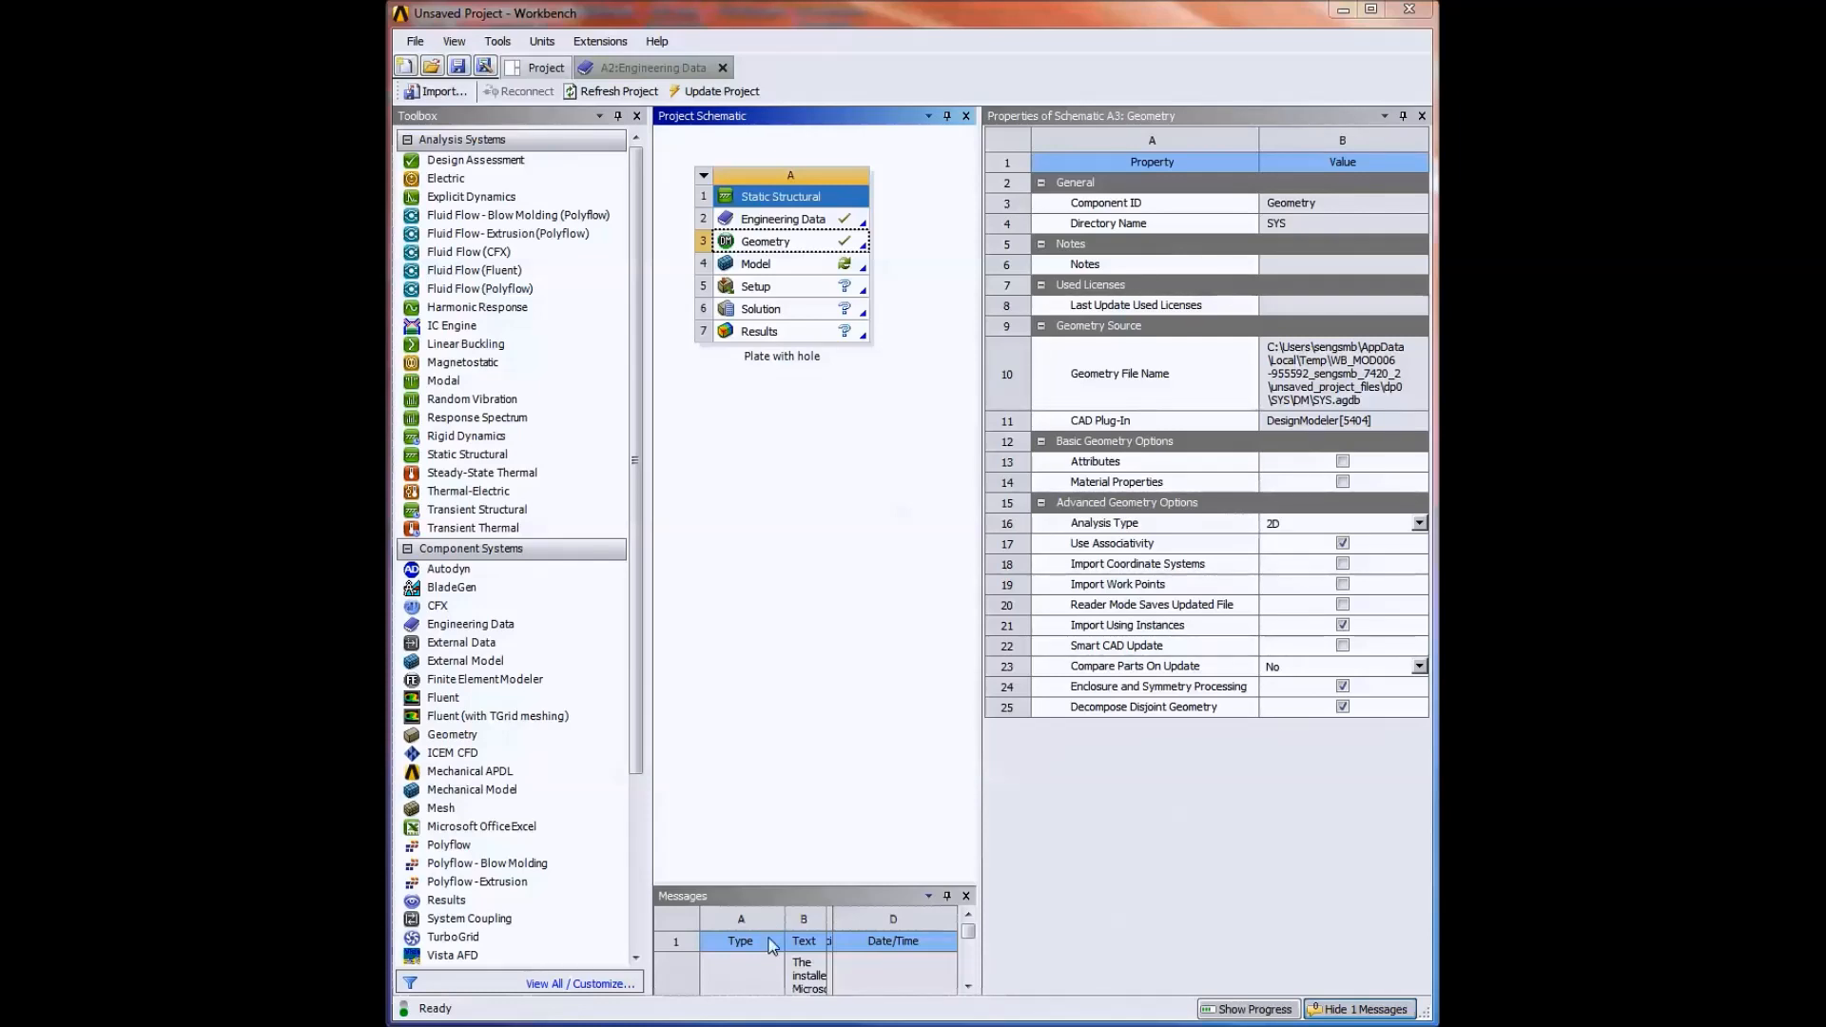
pyautogui.doubleClick(757, 265)
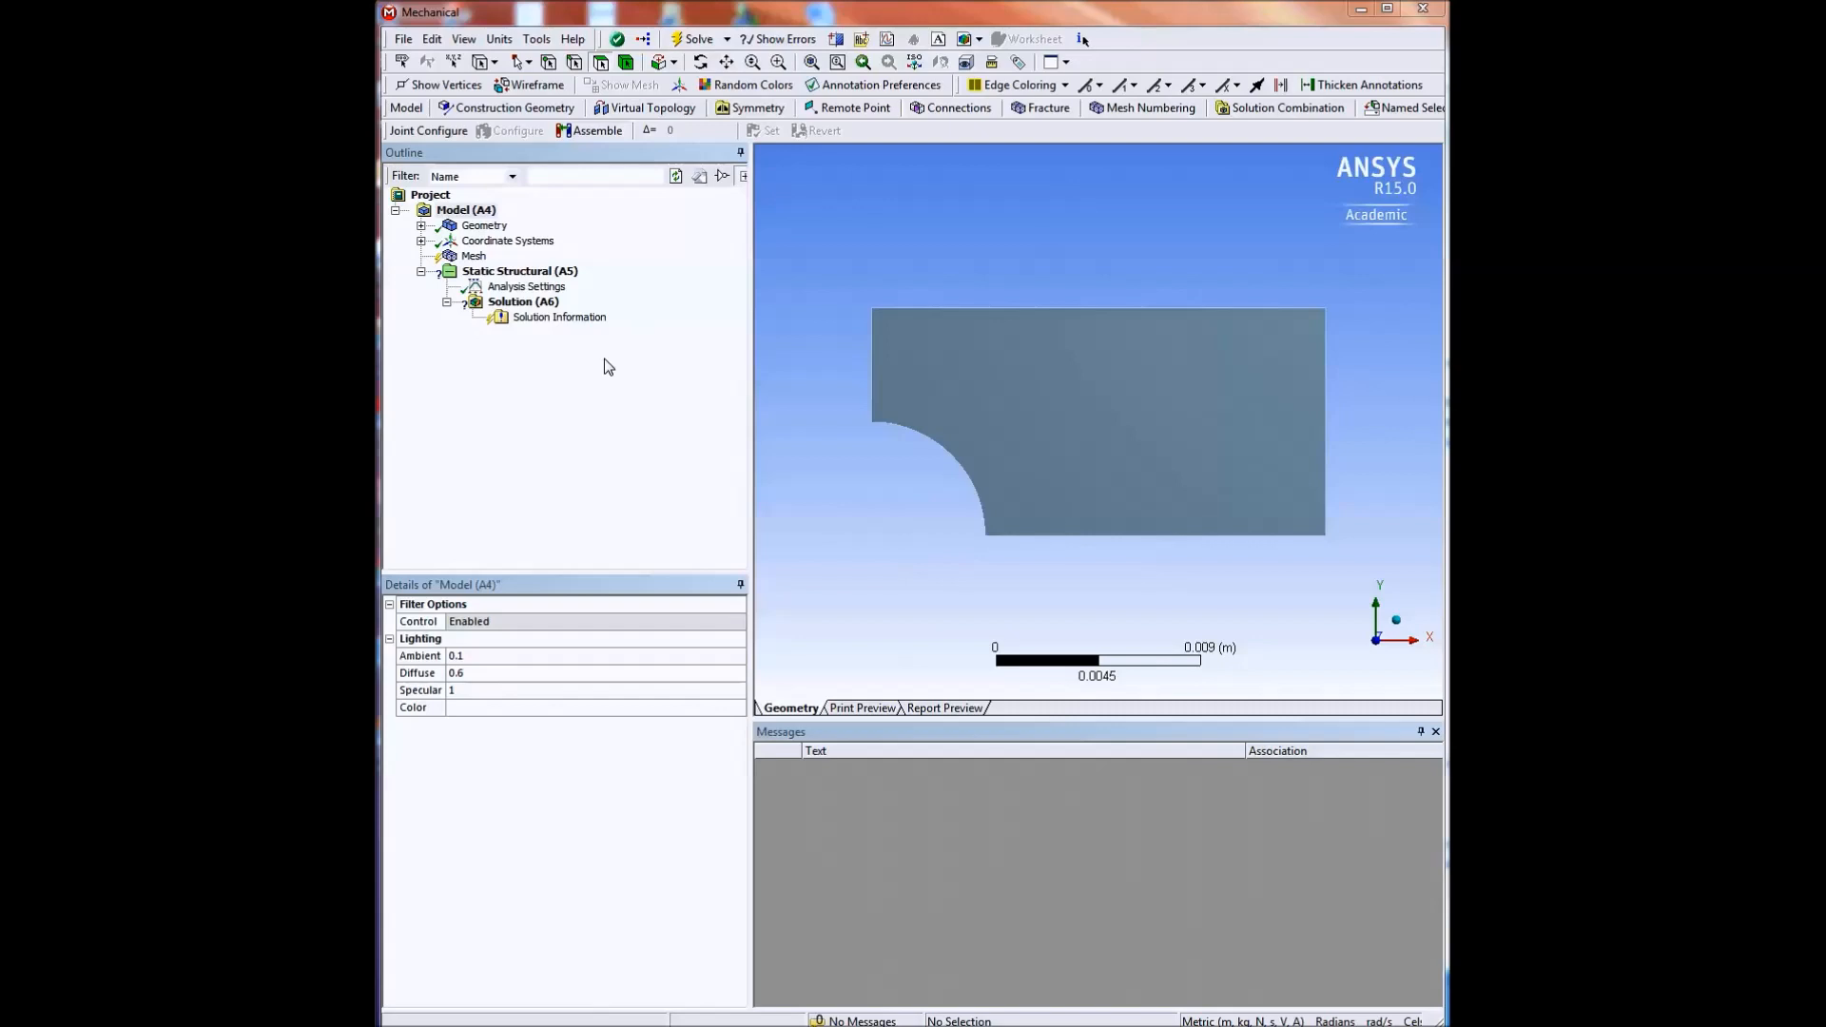
pyautogui.click(500, 40)
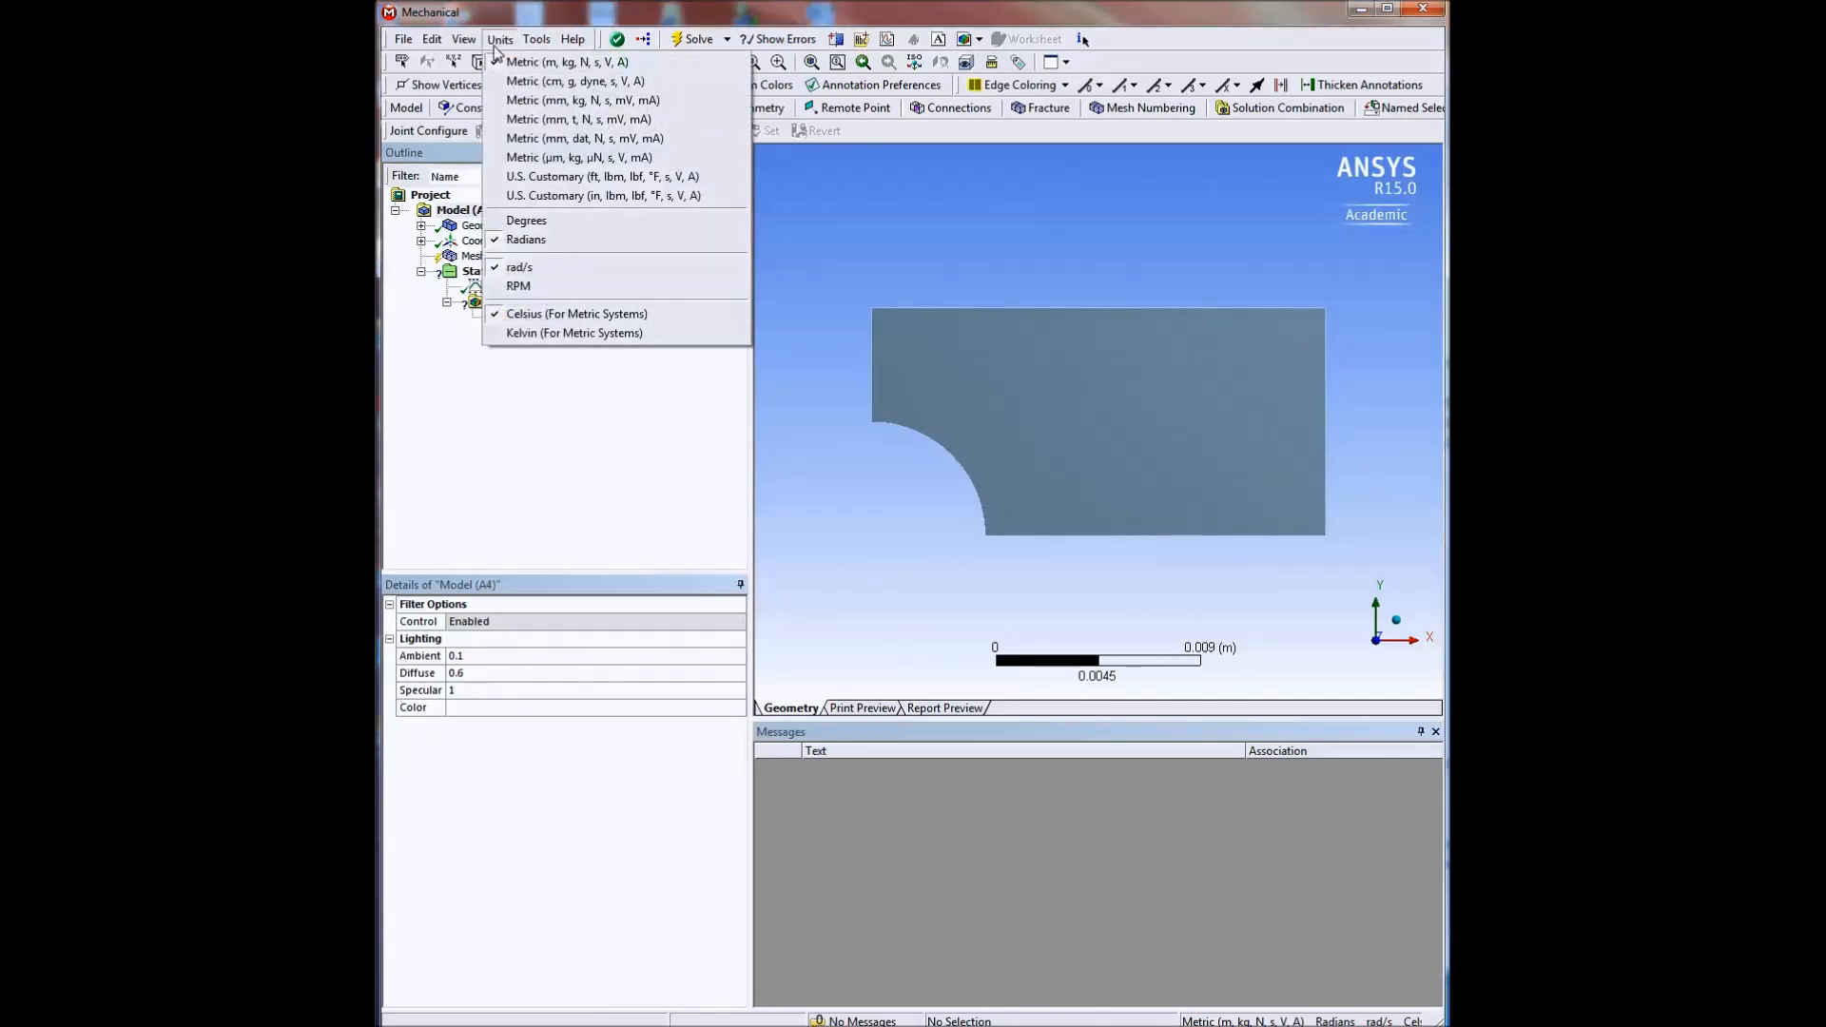
pyautogui.click(530, 101)
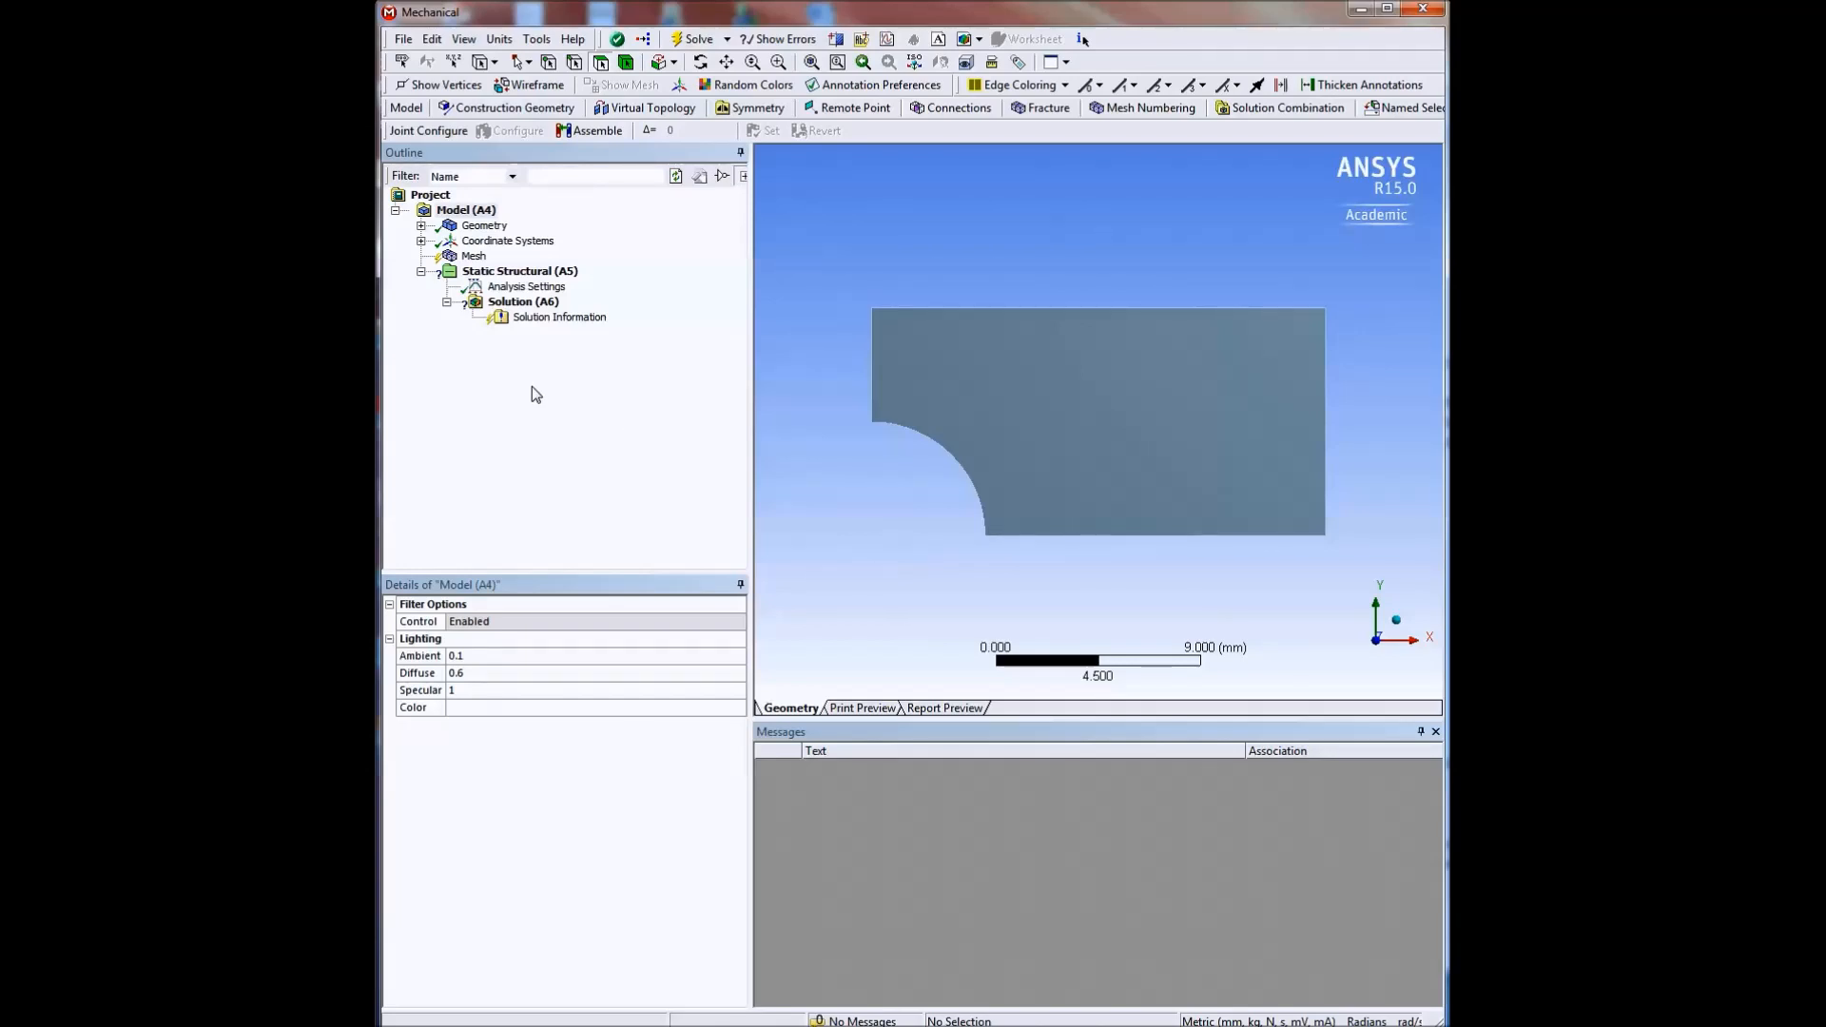
# Insert a mesh method control and scope it to the quarter-plate body.
pyautogui.click(473, 258)
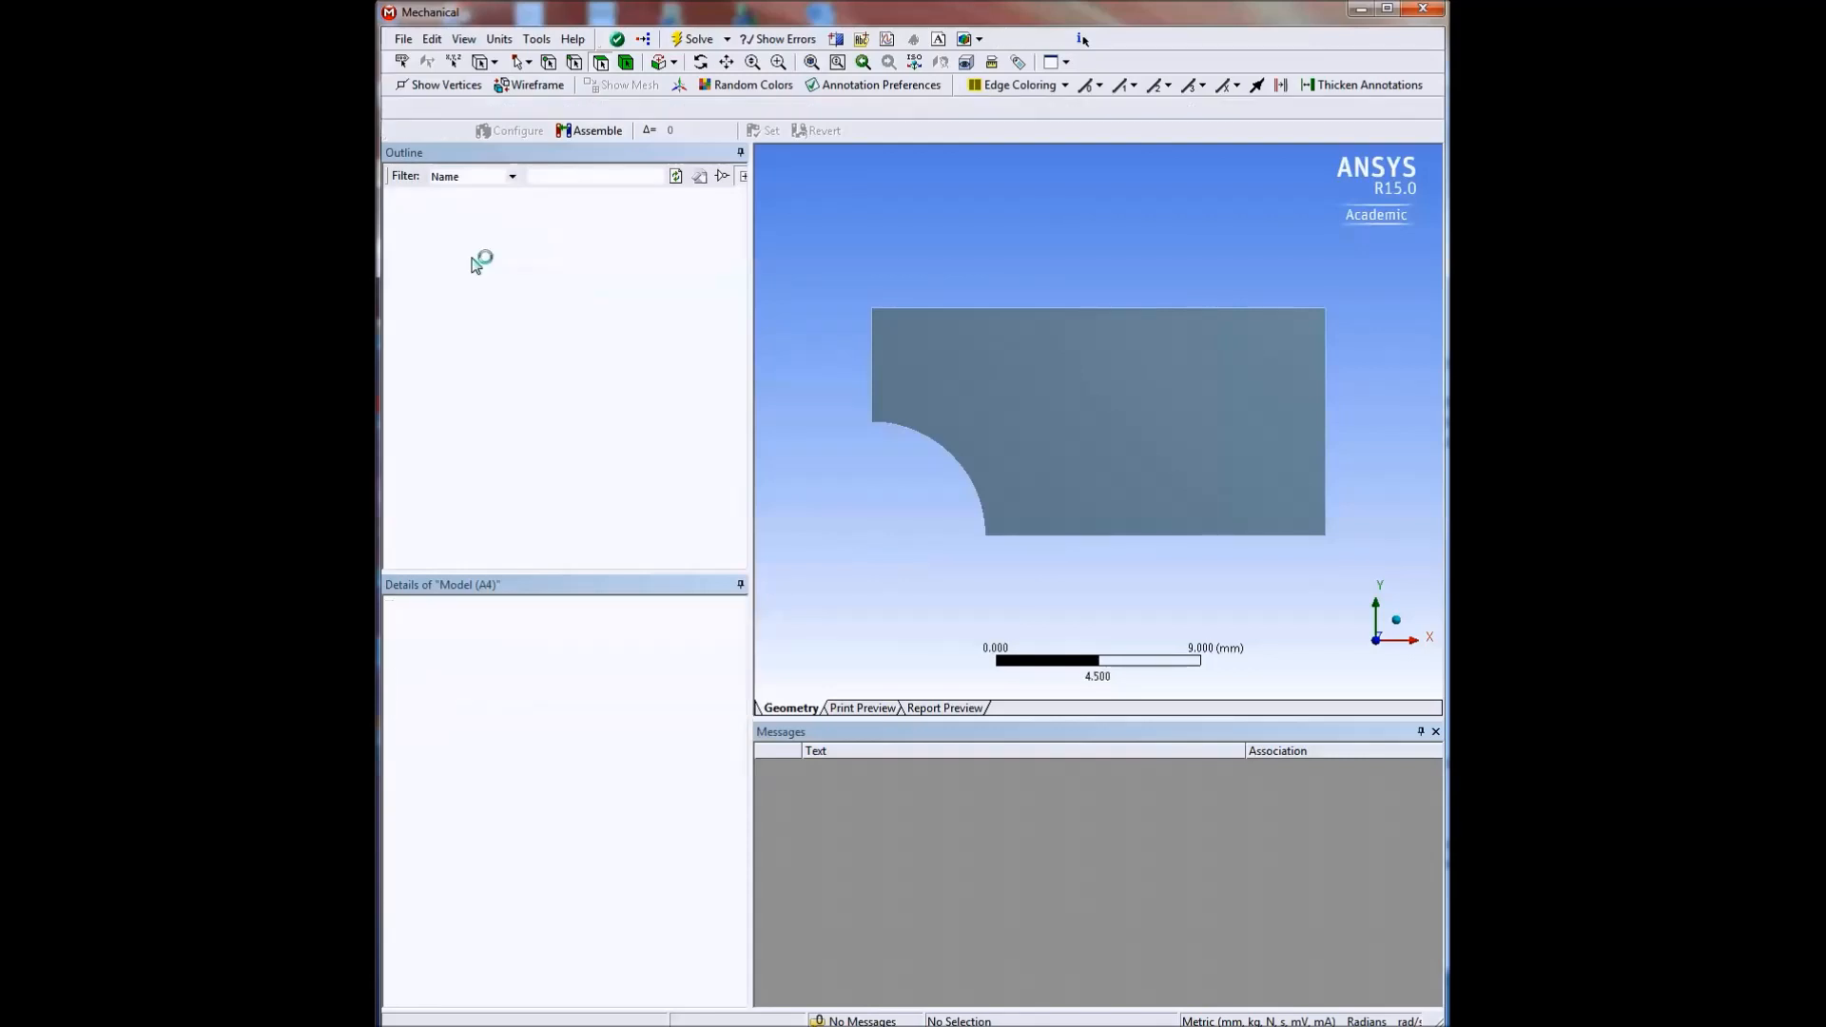
pyautogui.rightClick(473, 259)
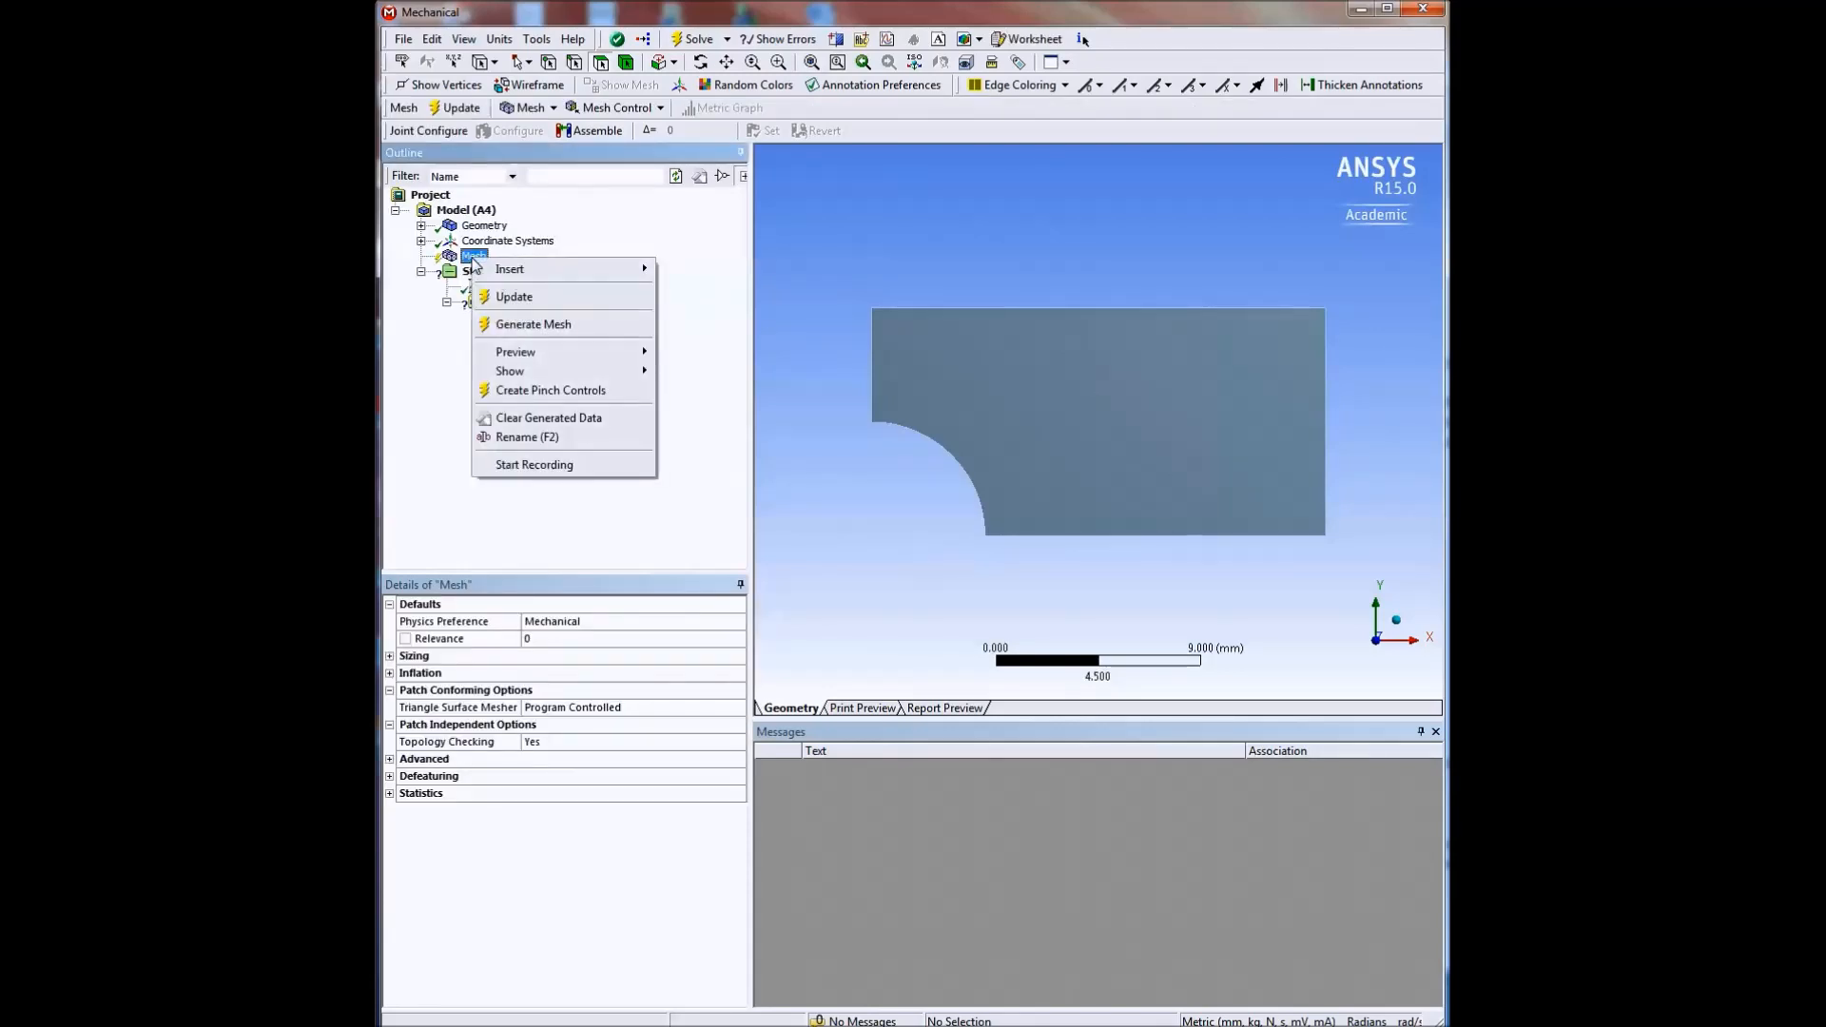
pyautogui.moveTo(523, 272)
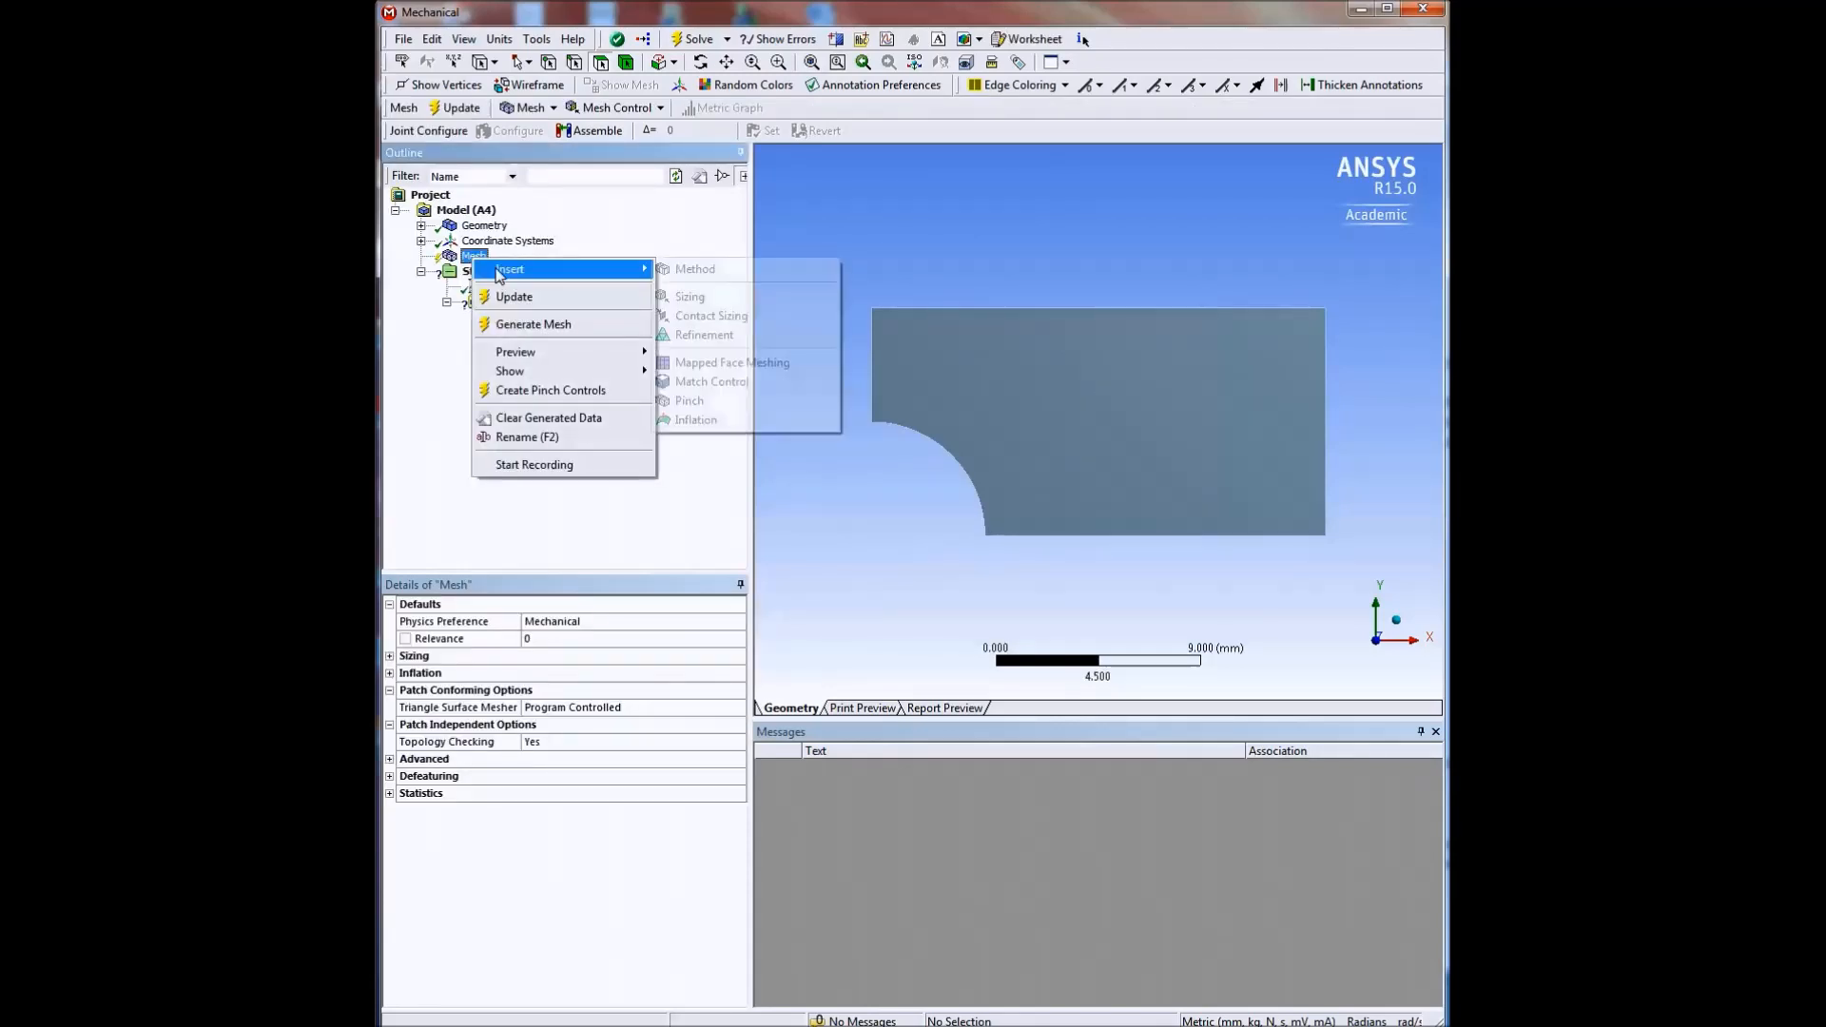
pyautogui.click(720, 277)
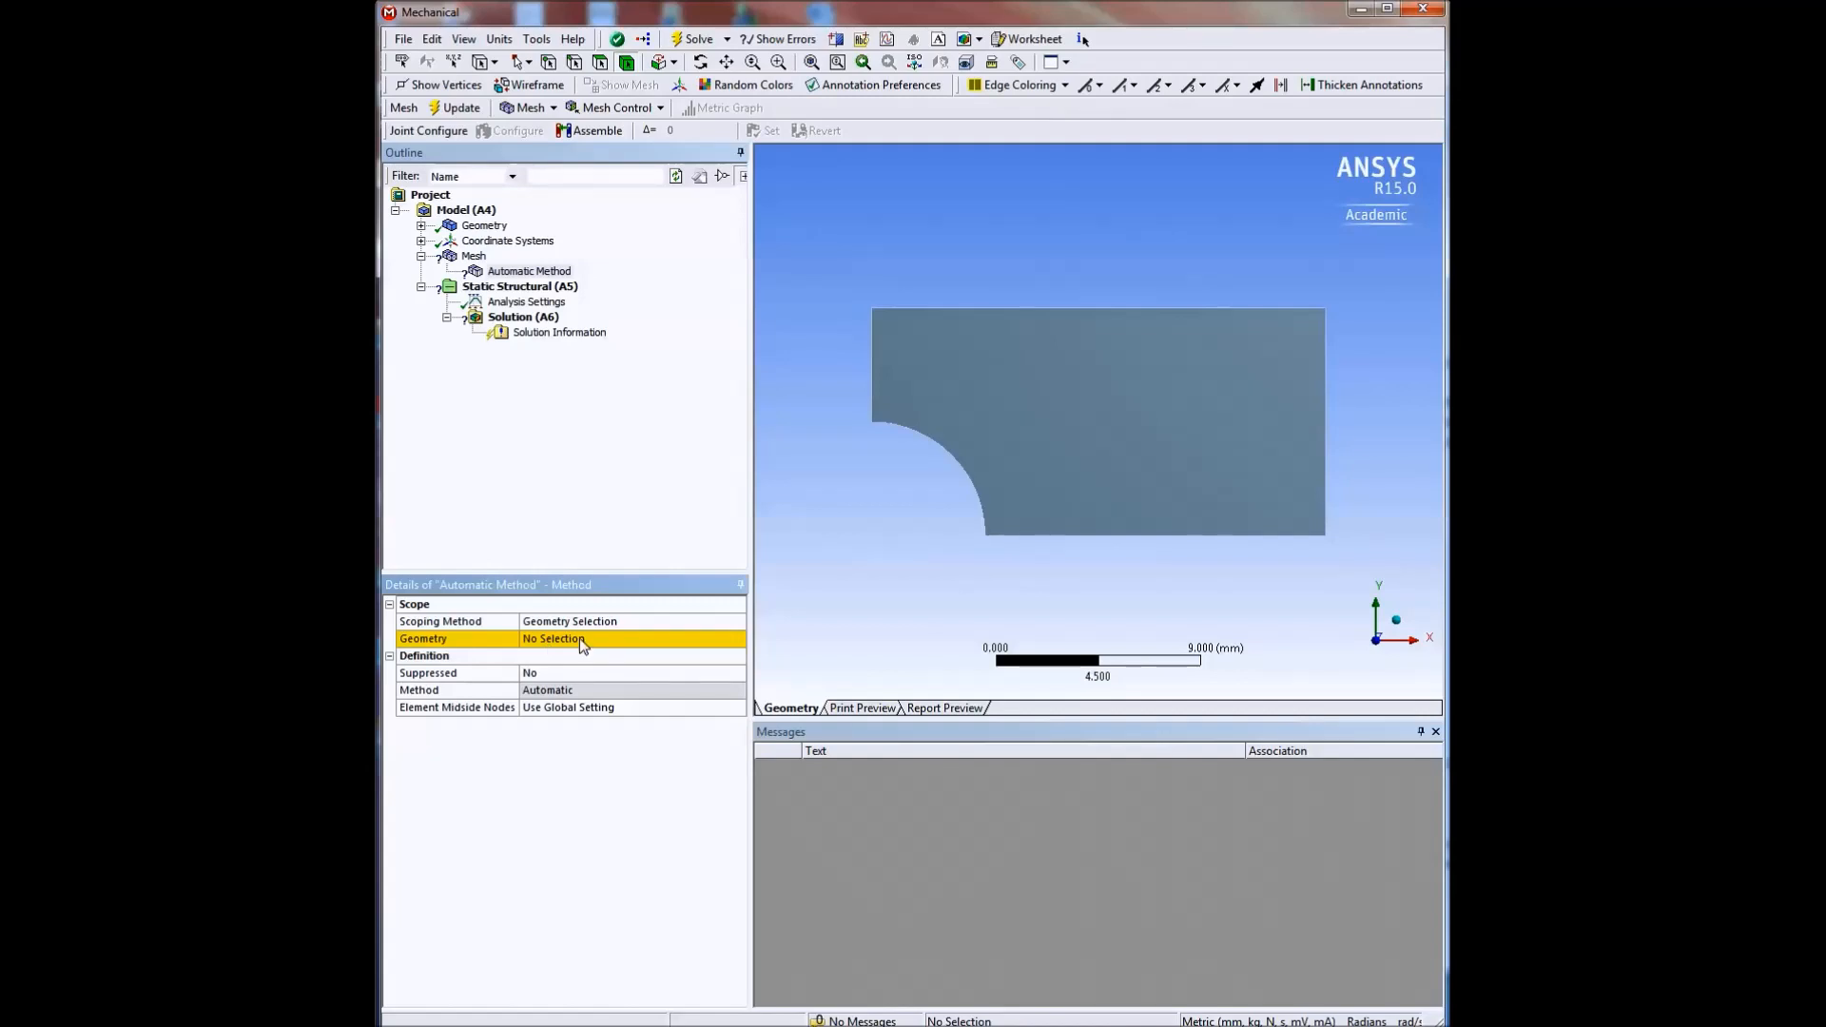
pyautogui.click(1061, 424)
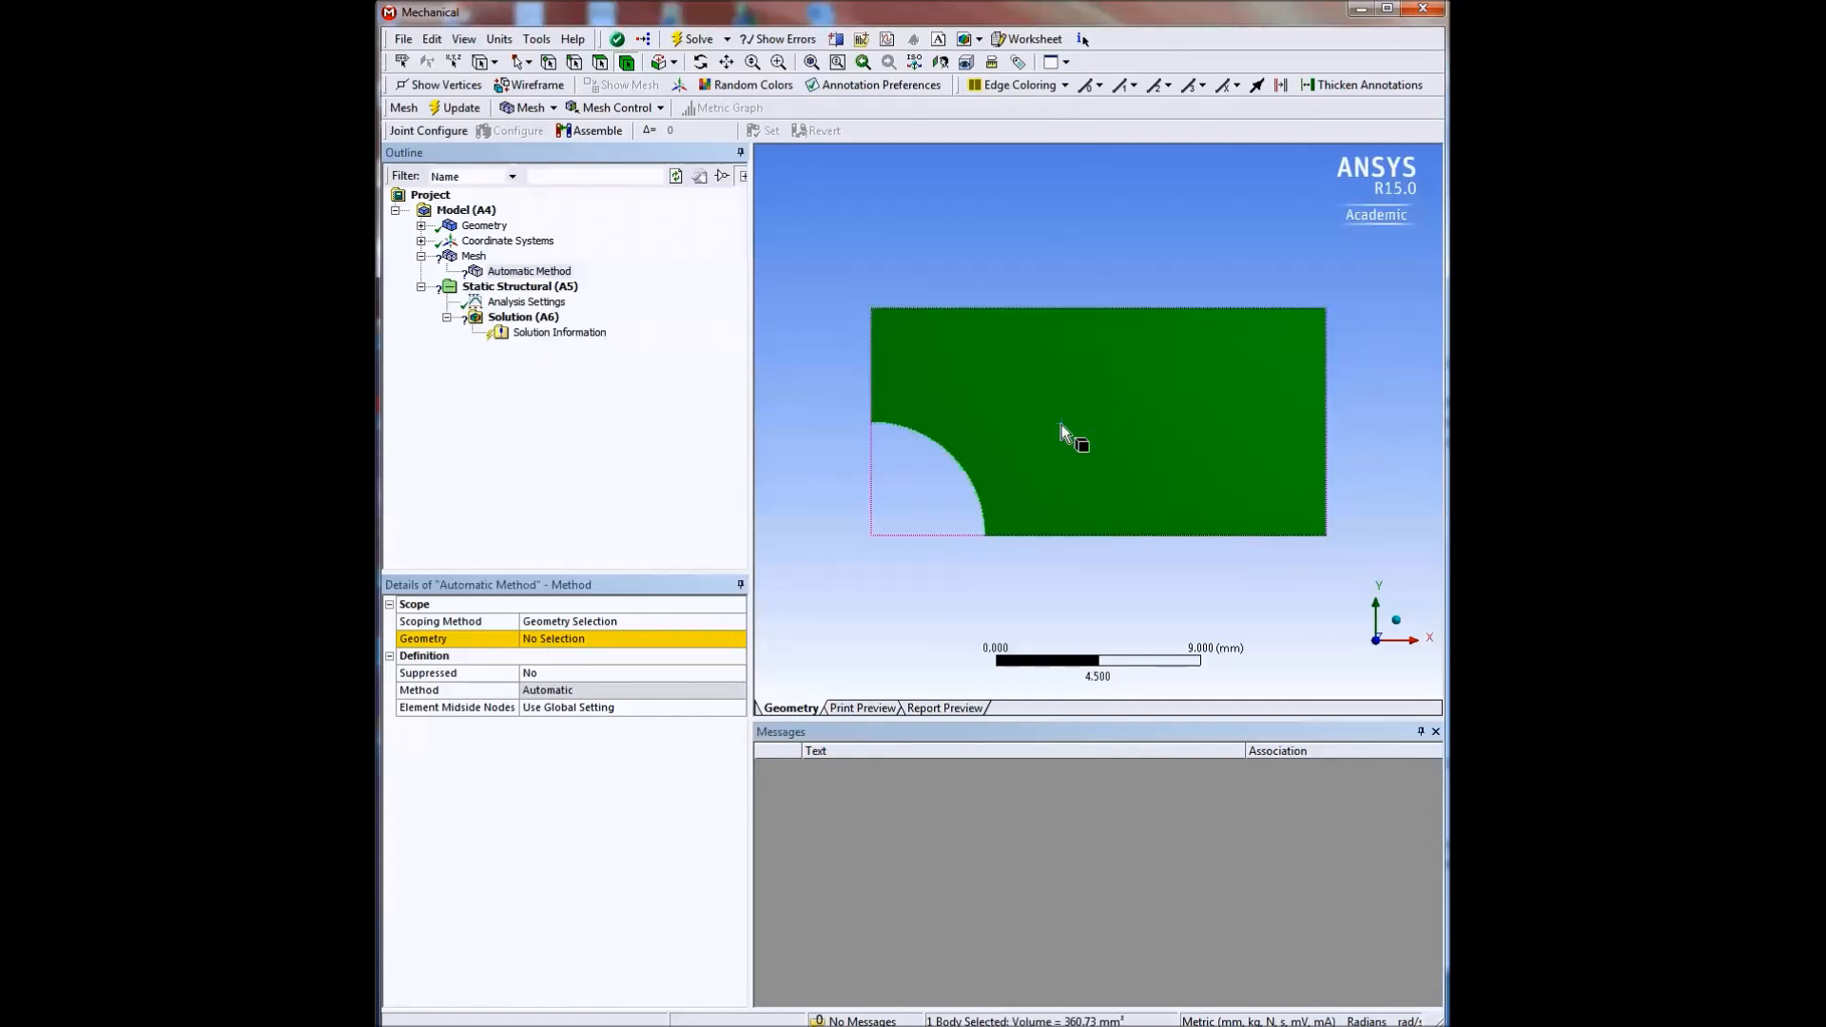
pyautogui.click(571, 641)
pyautogui.click(573, 639)
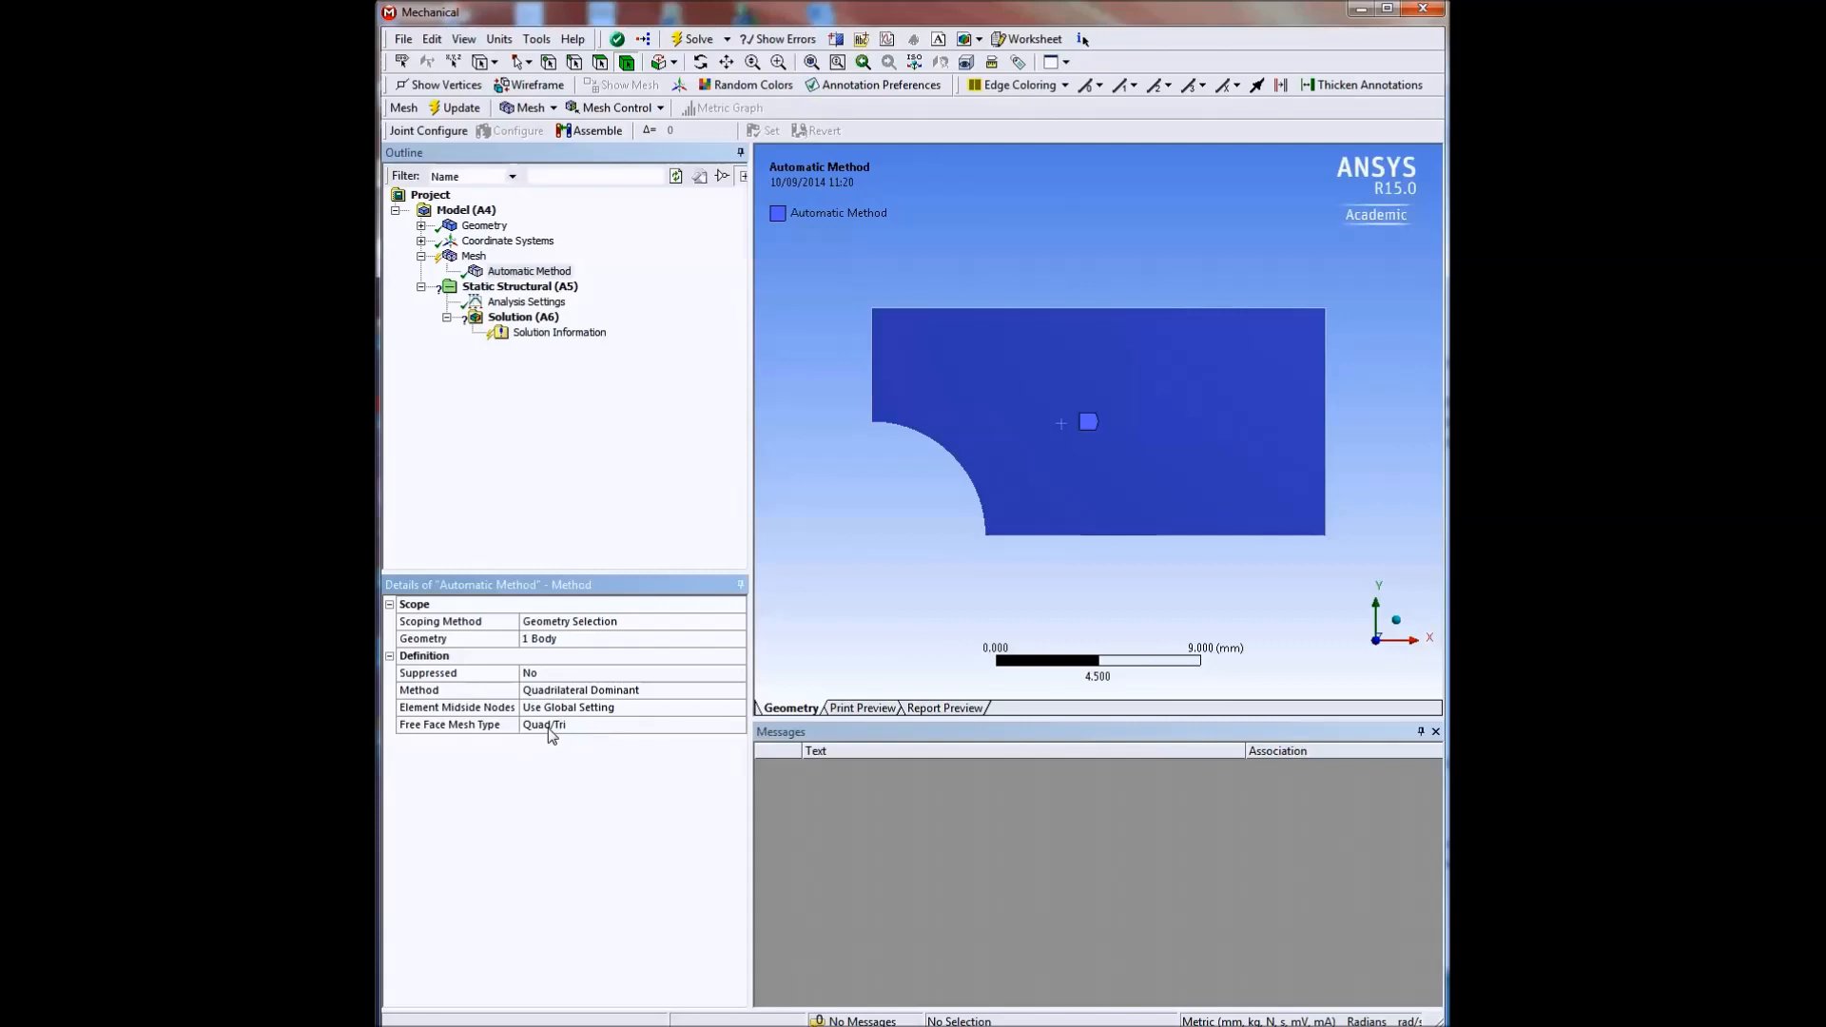
# Set the method's Free Face Mesh Type to All Quad, and update the mesh with its elements shown.
pyautogui.click(666, 728)
pyautogui.click(737, 725)
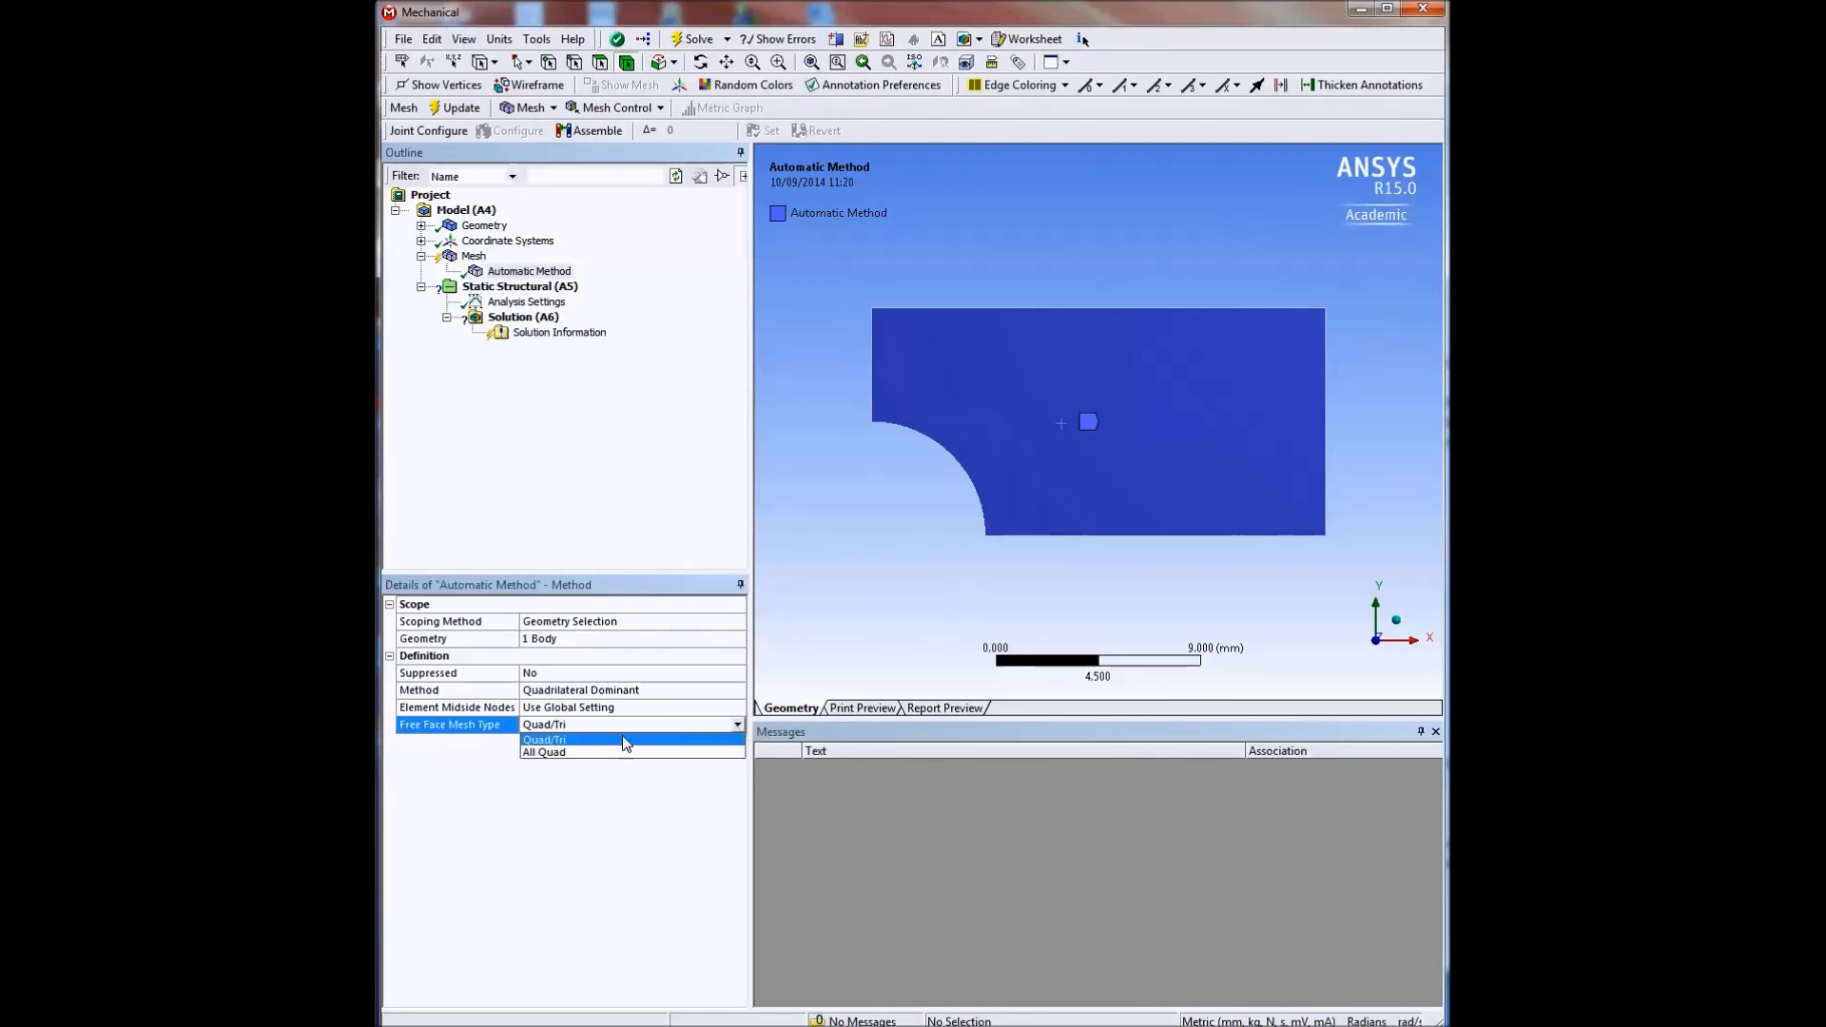
pyautogui.click(548, 755)
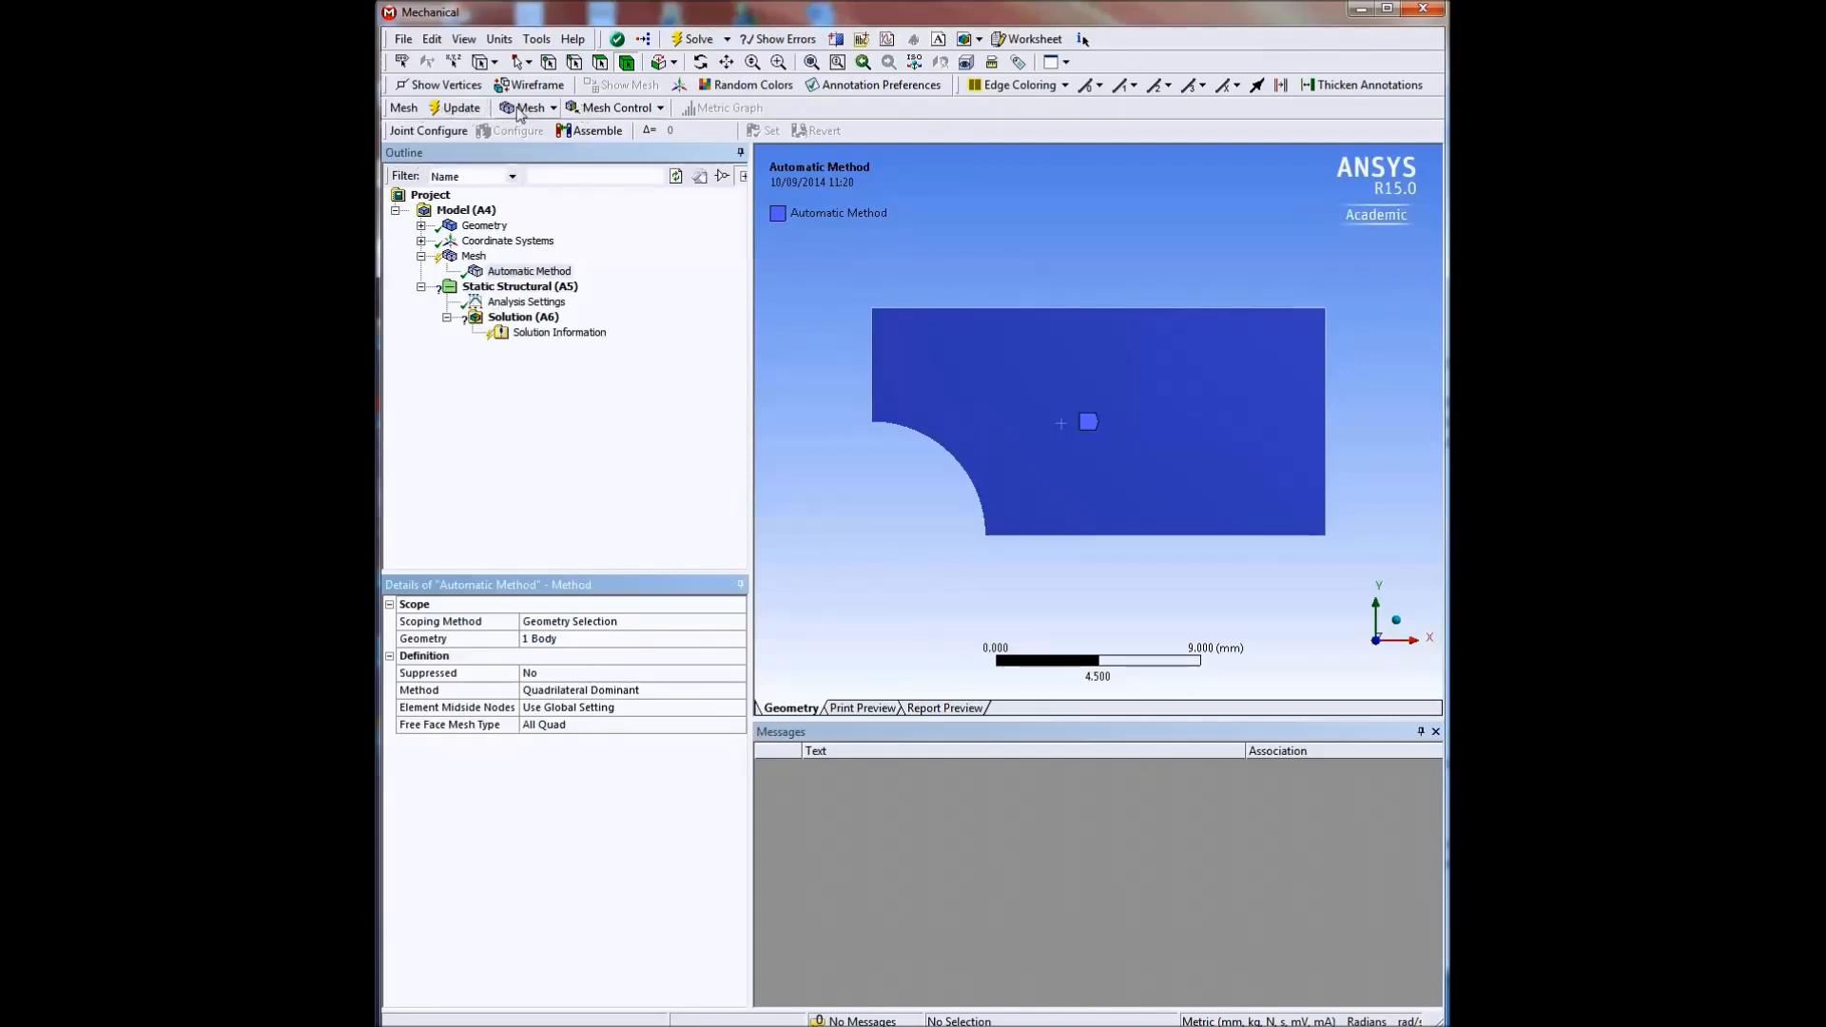
pyautogui.click(454, 110)
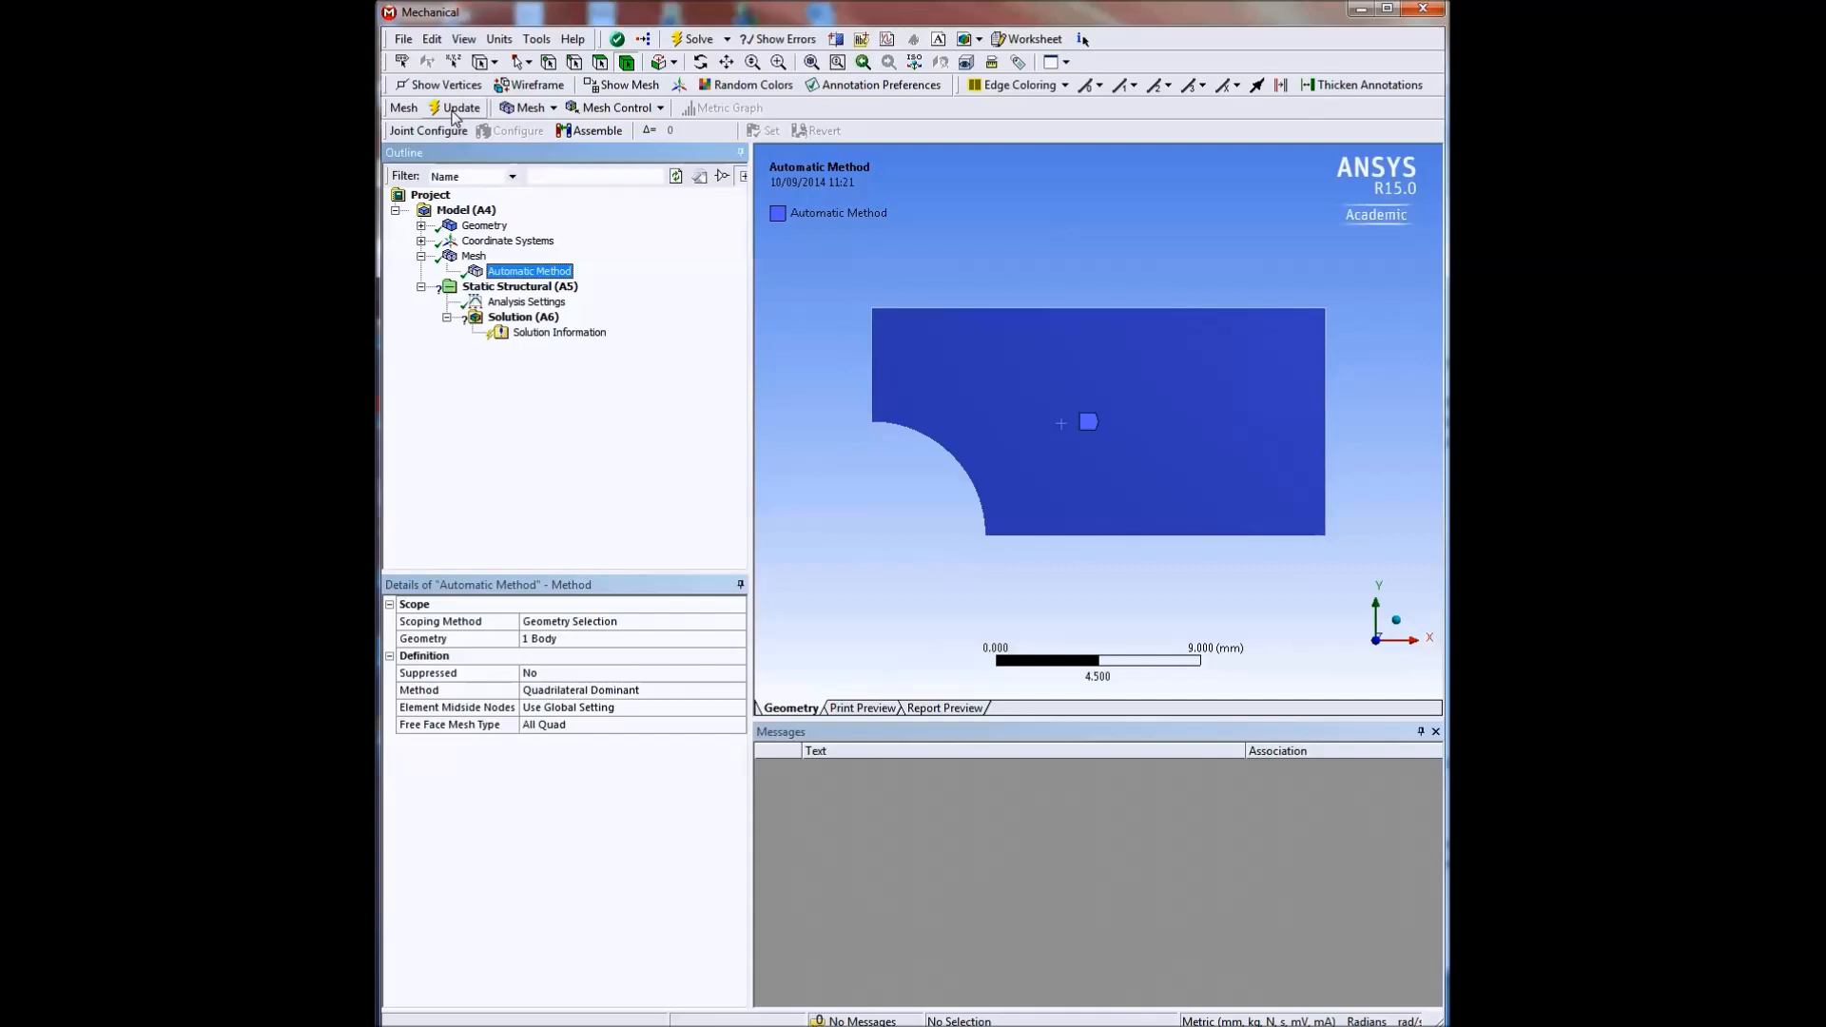
pyautogui.click(637, 88)
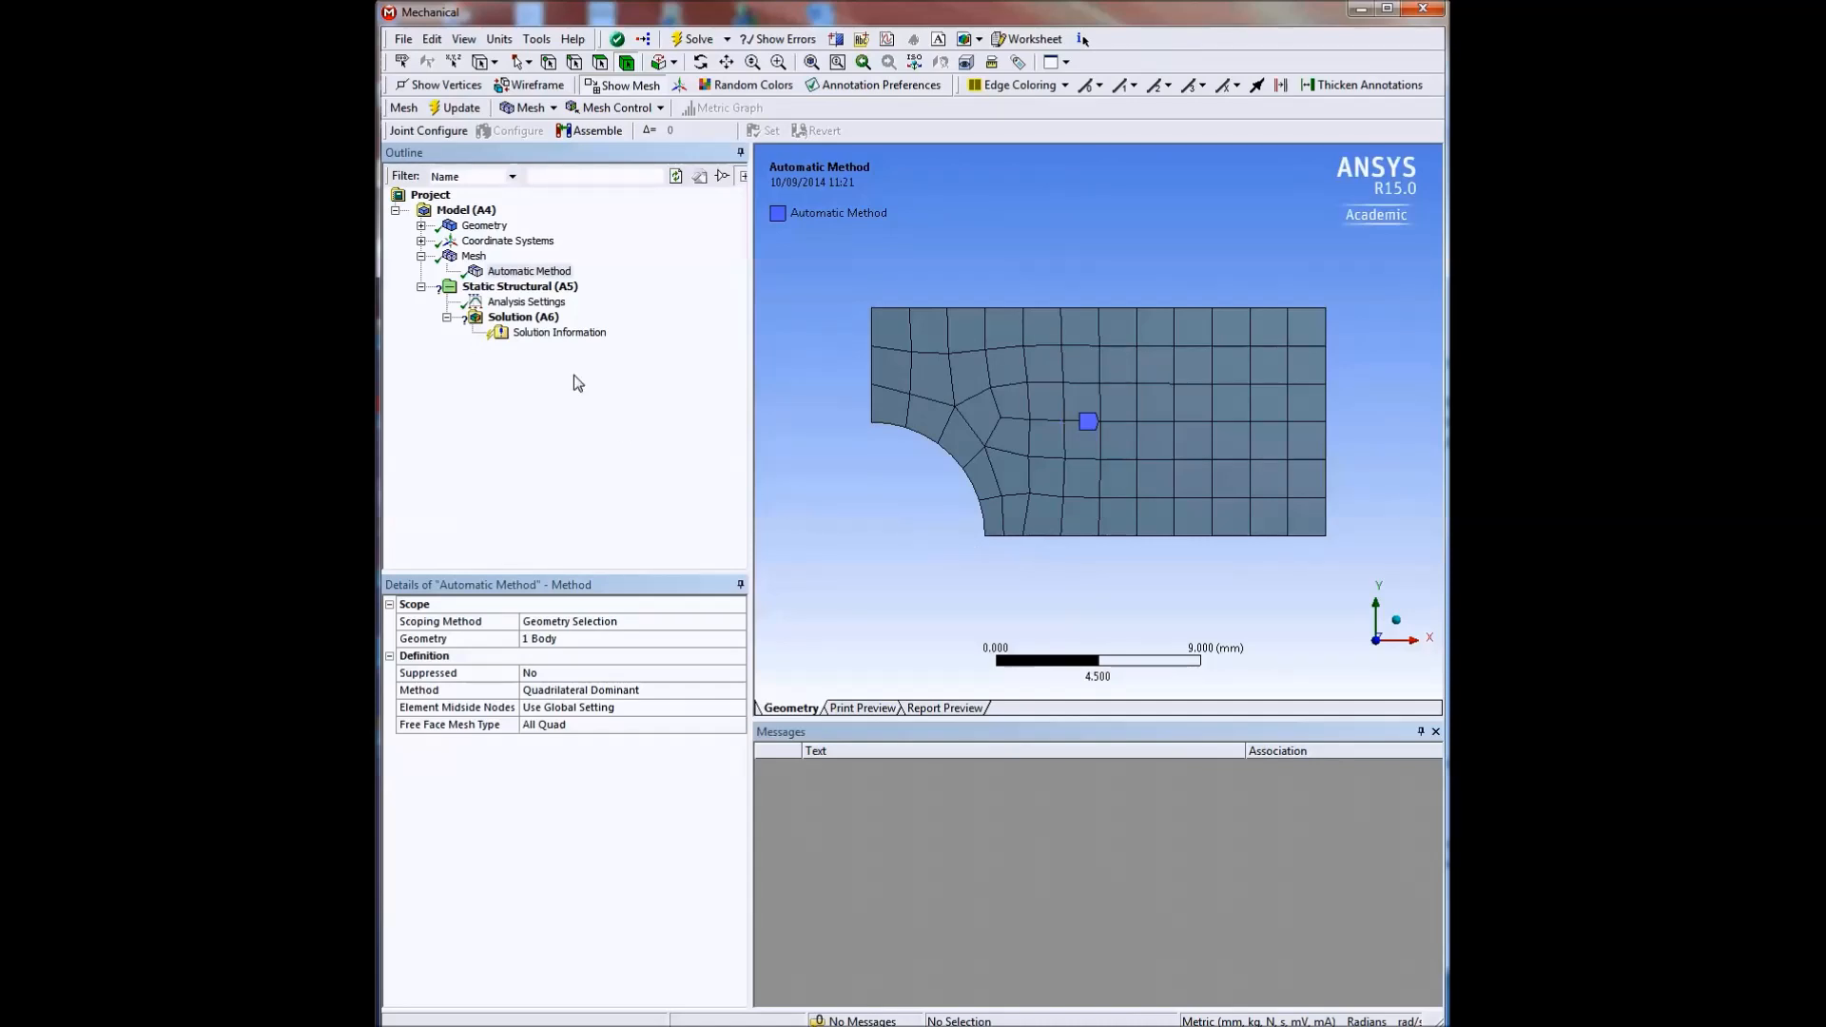
# Insert a Pressure load in the static structural analysis and scope it to the plate's right vertical edge, away from the hole.
pyautogui.rightClick(516, 292)
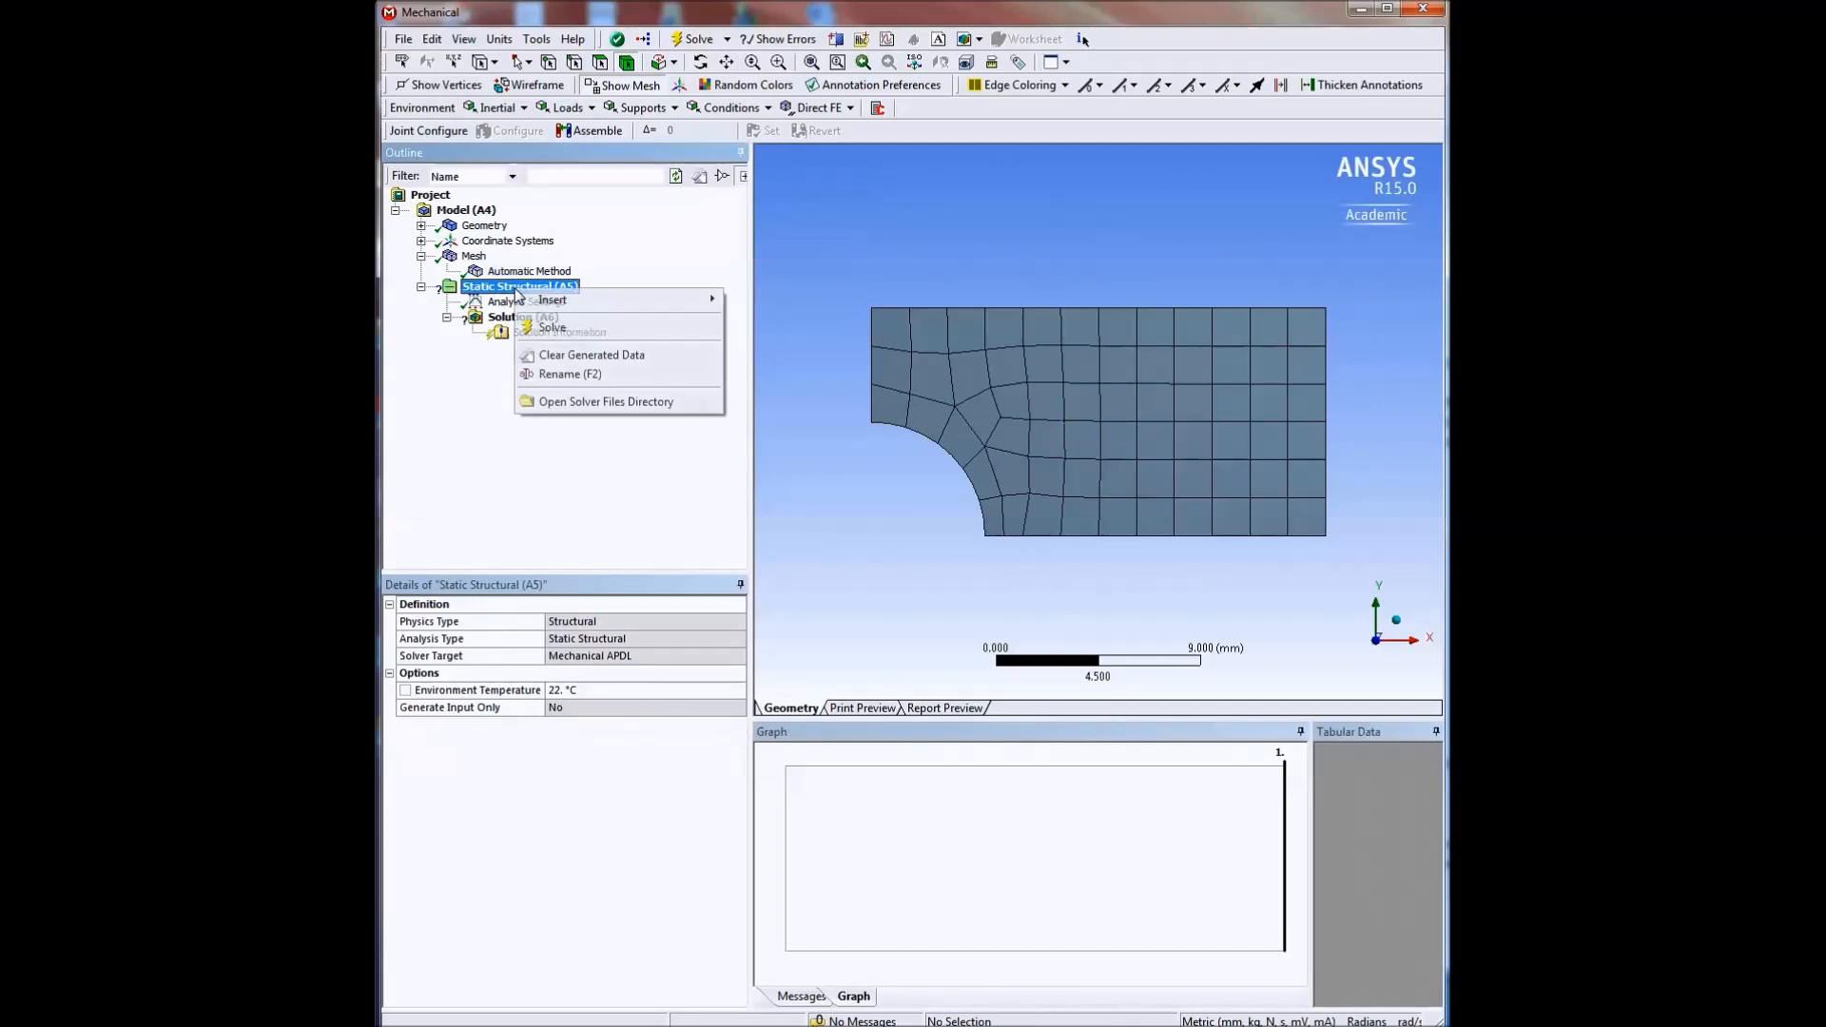
pyautogui.moveTo(568, 301)
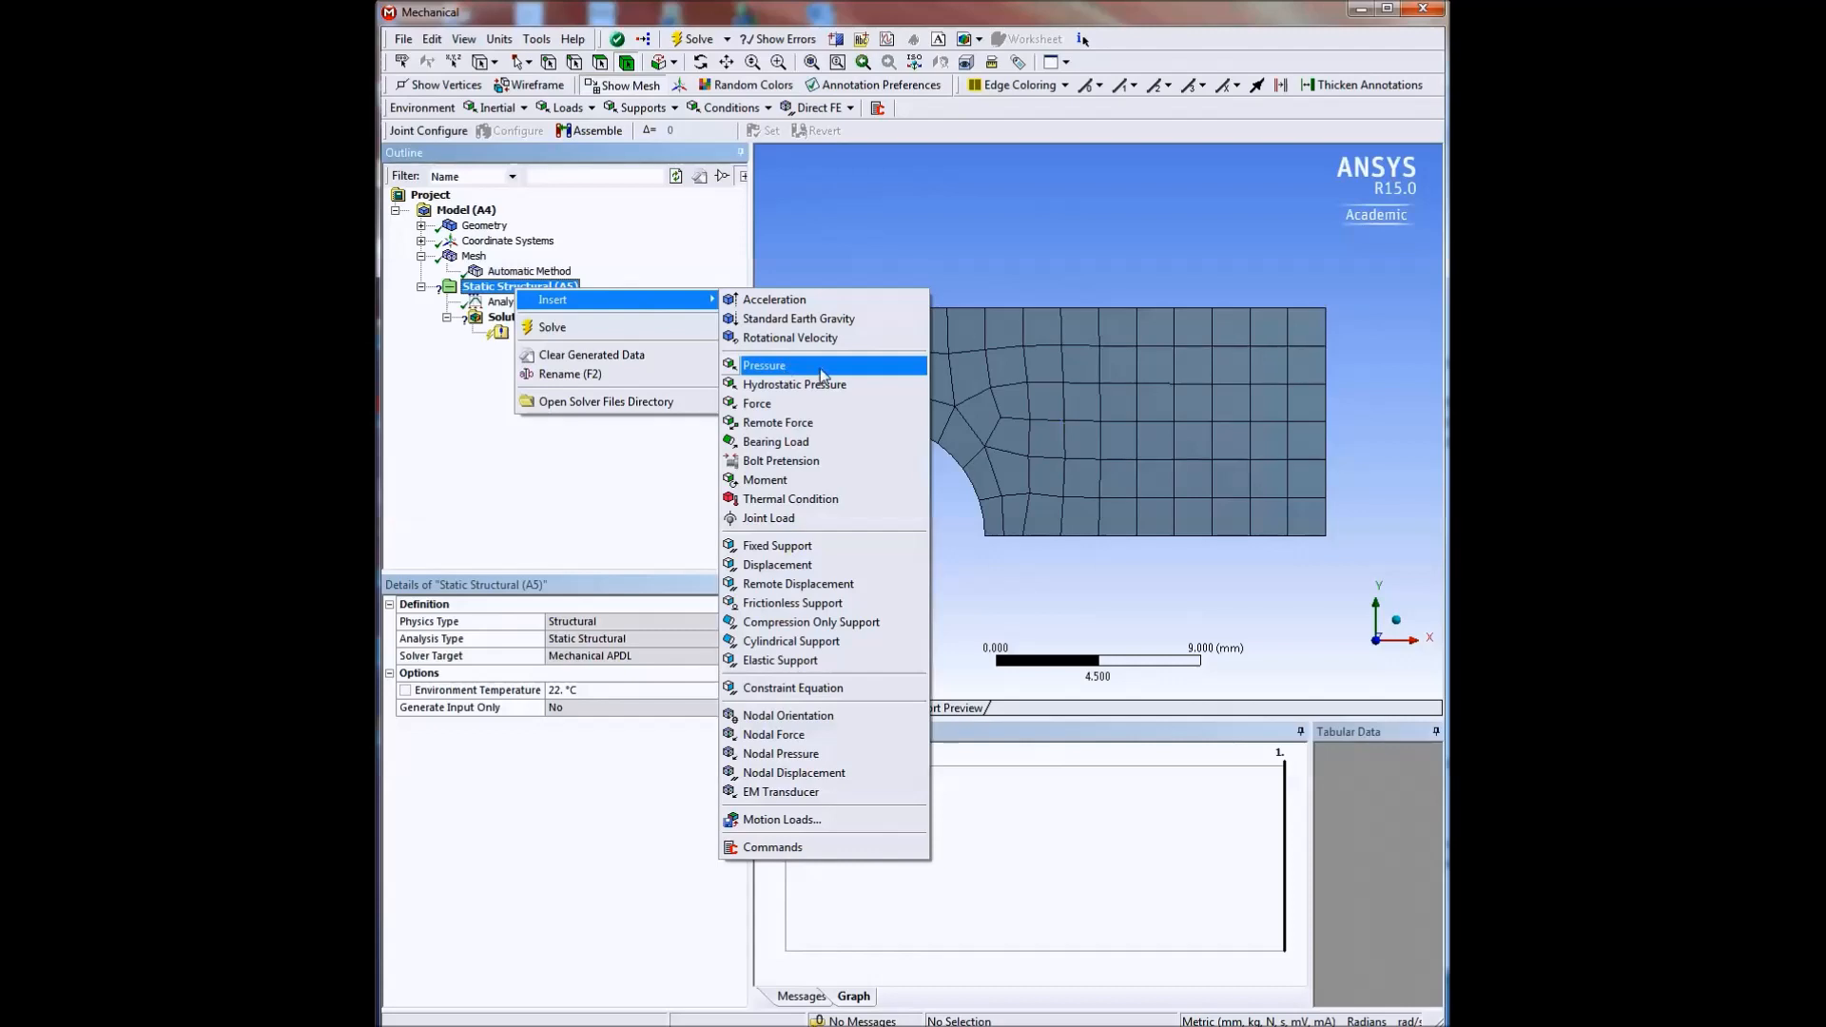
pyautogui.click(764, 367)
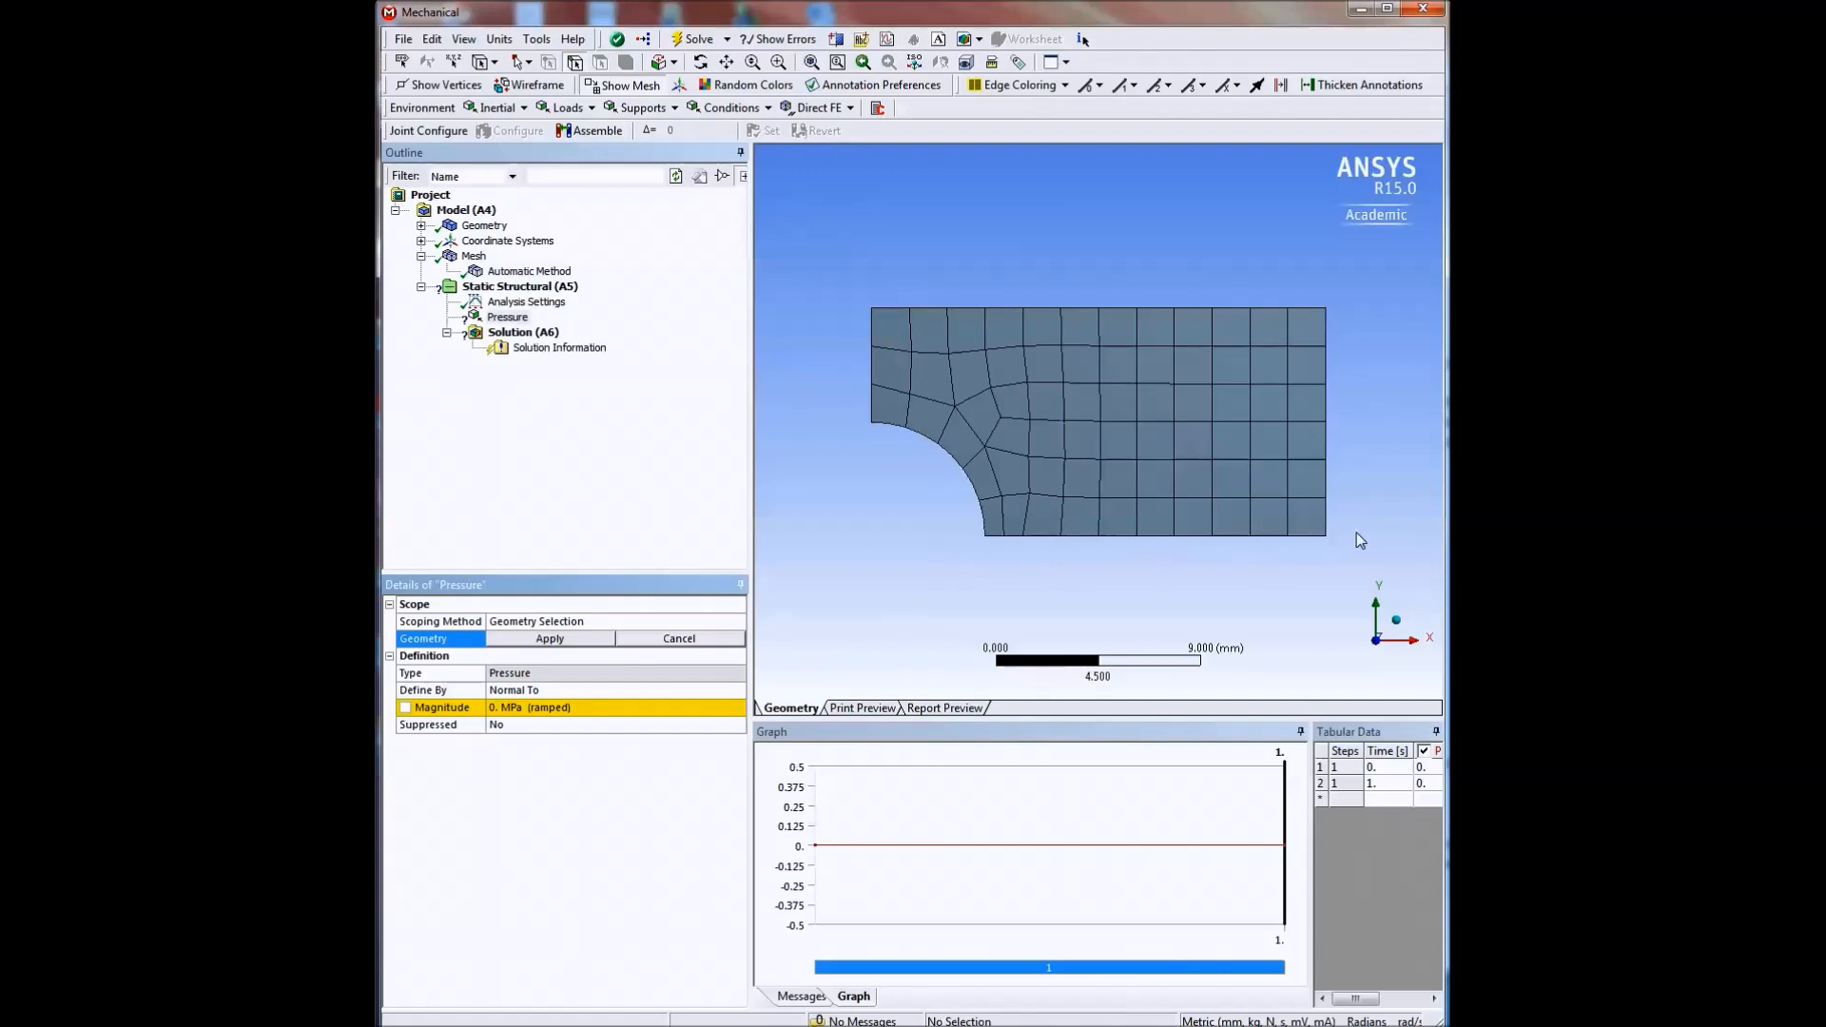
pyautogui.click(1325, 436)
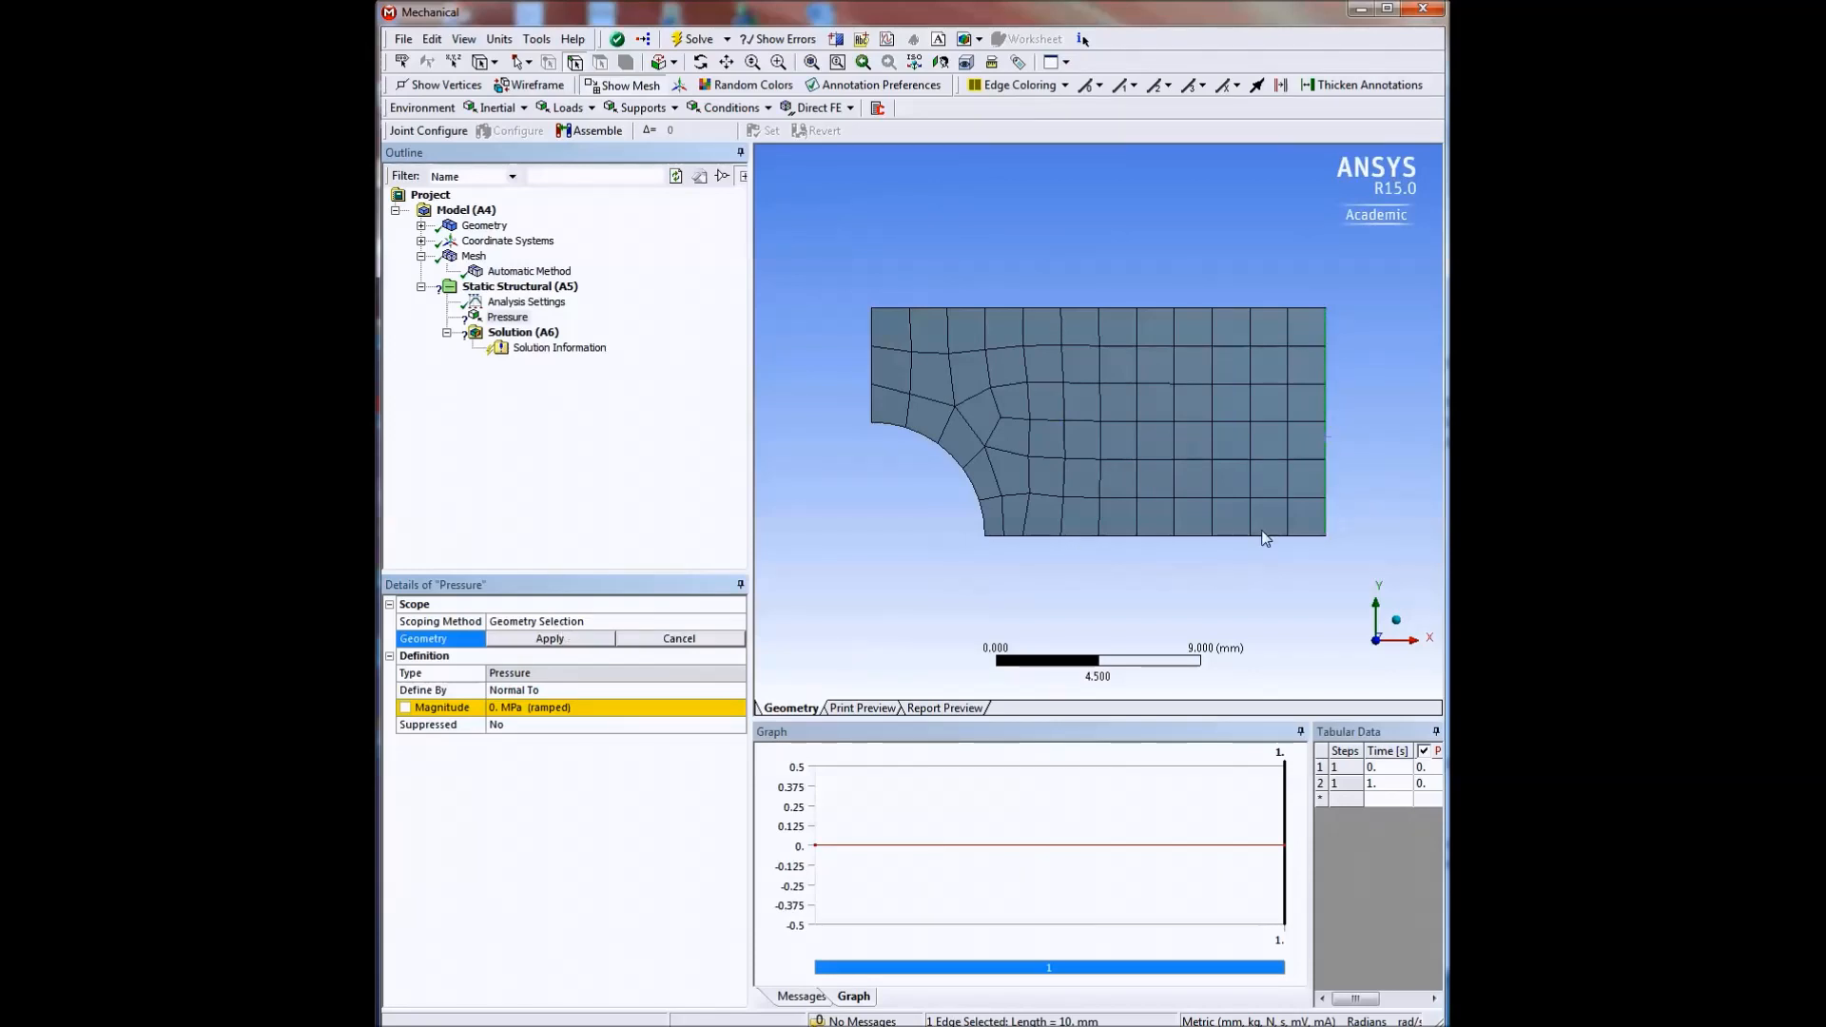
pyautogui.click(552, 640)
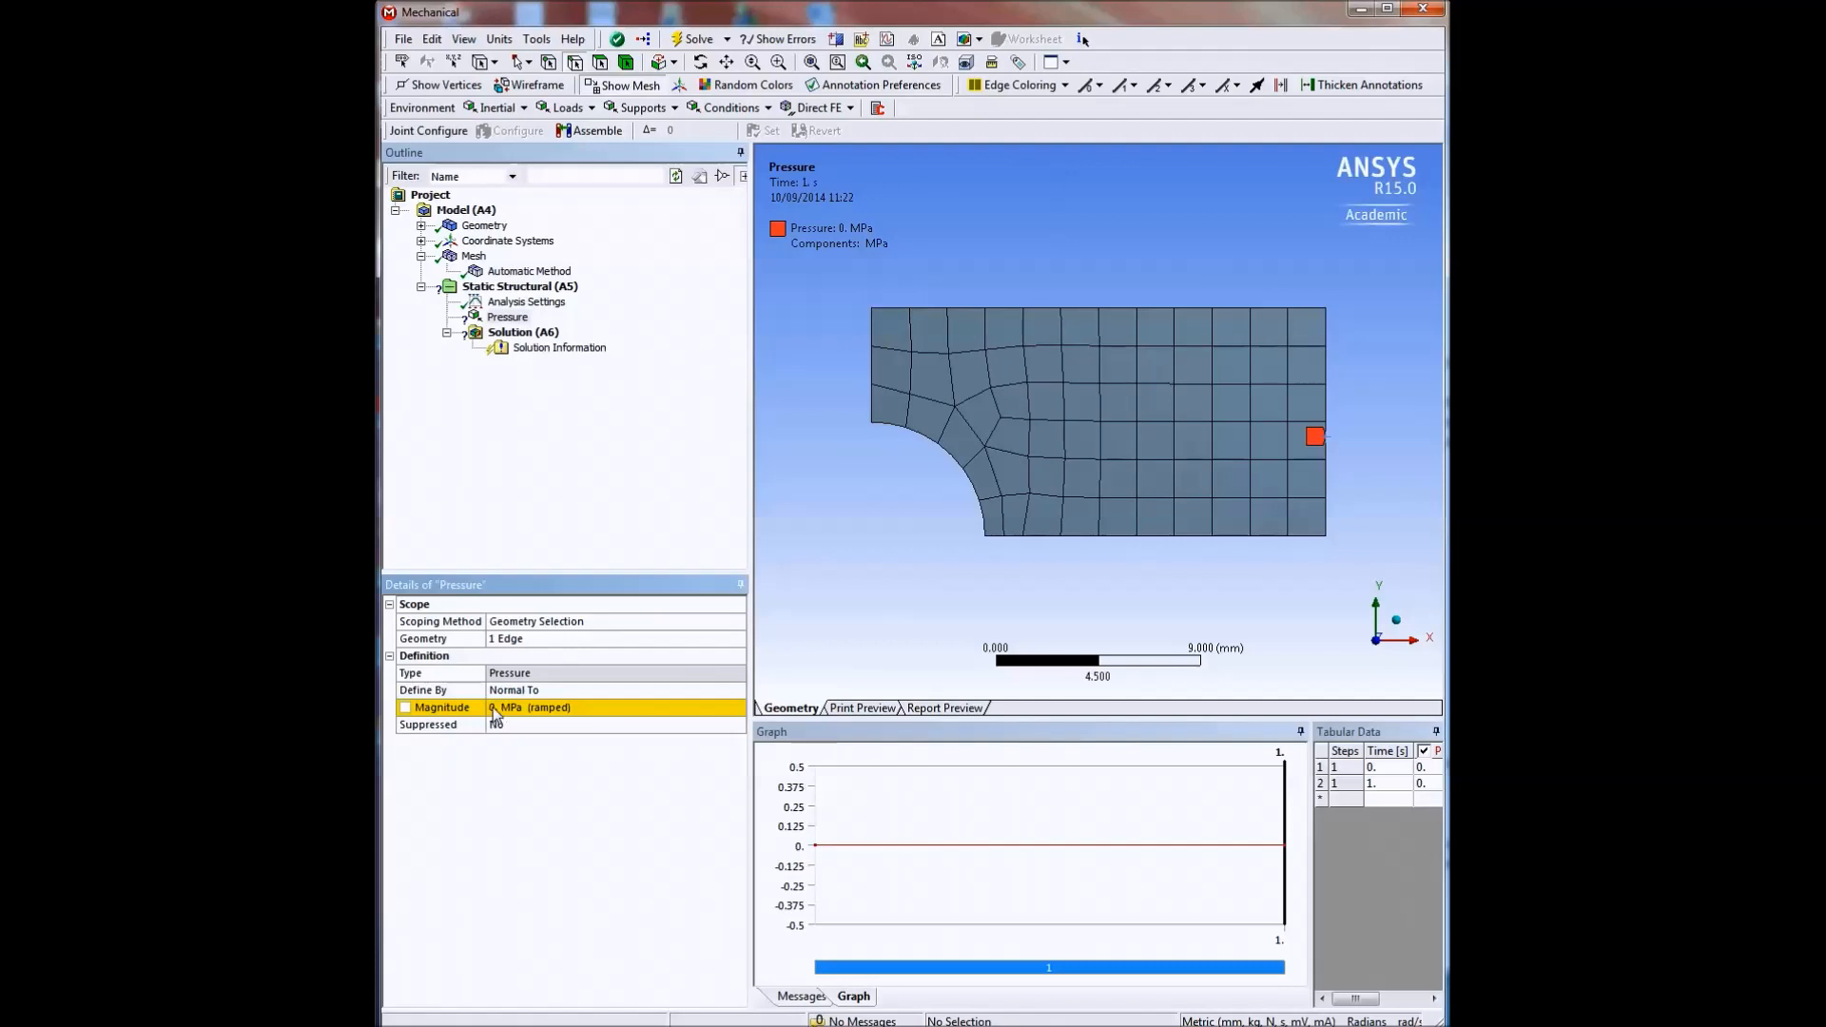
# Set the pressure magnitude to -10 MPa and solve the analysis.
pyautogui.click(568, 708)
pyautogui.write('-10')
pyautogui.press('Return')
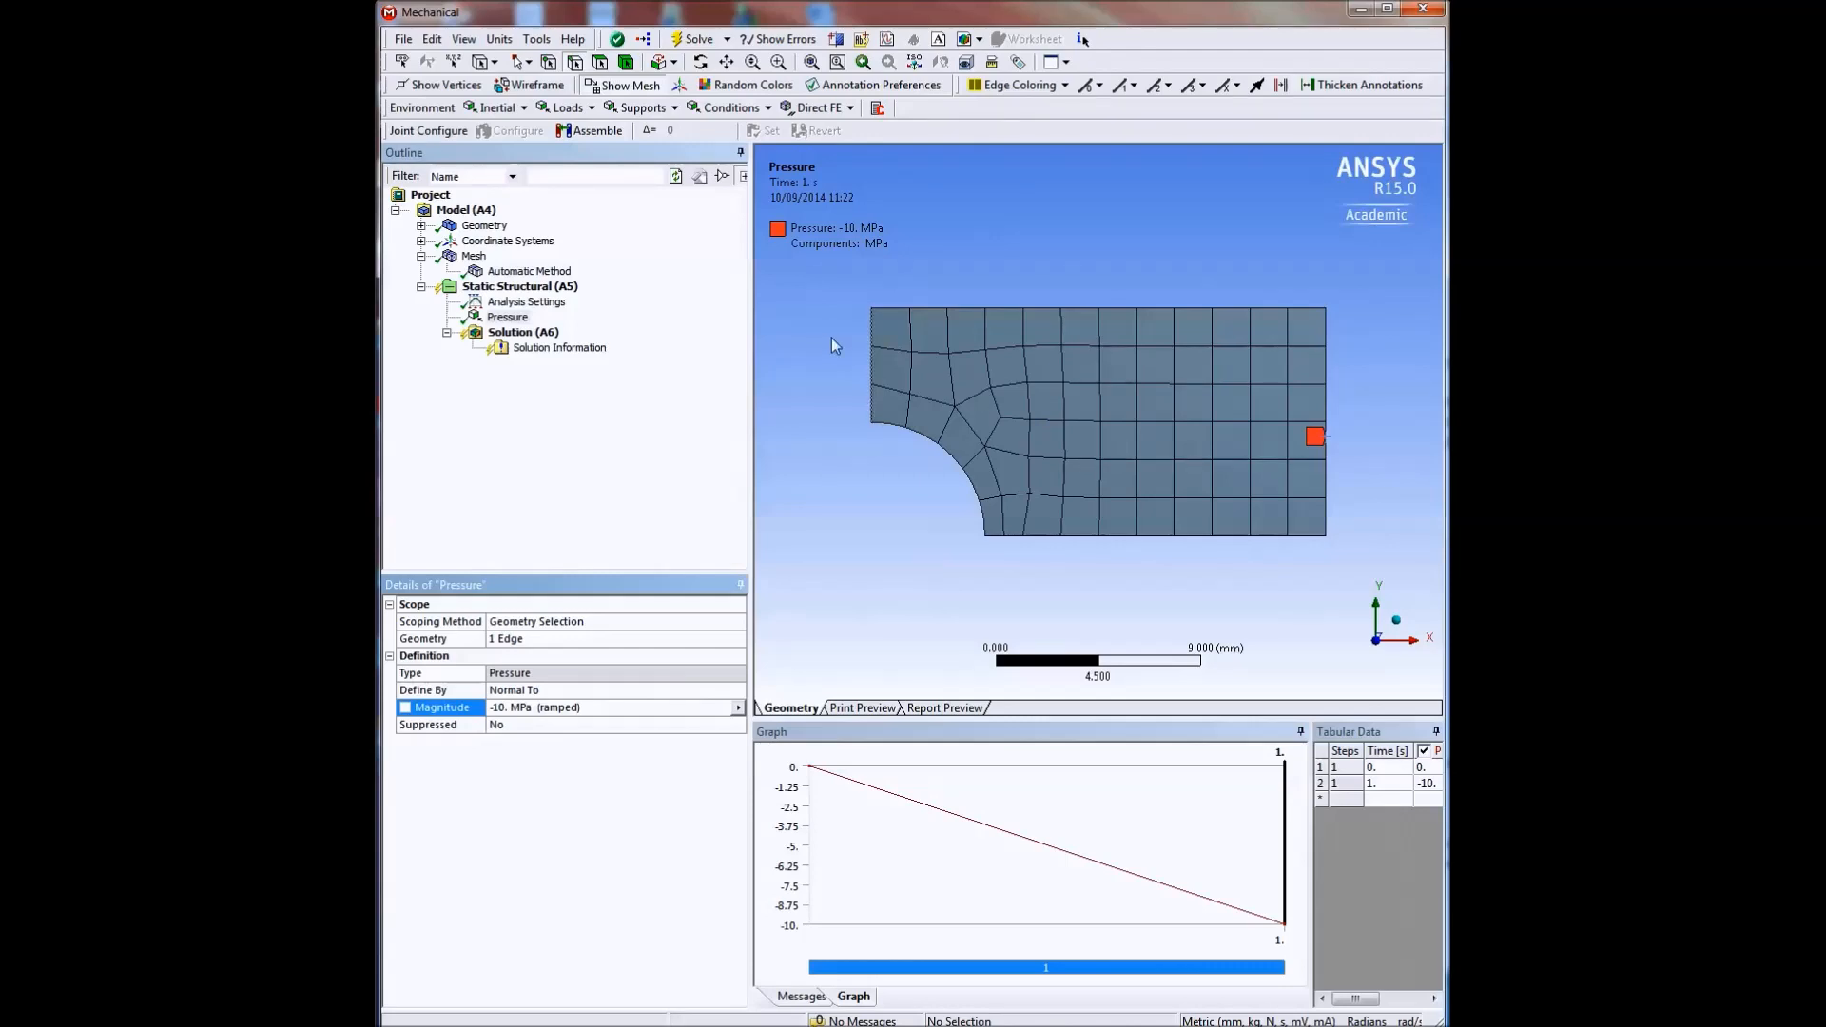
pyautogui.click(695, 42)
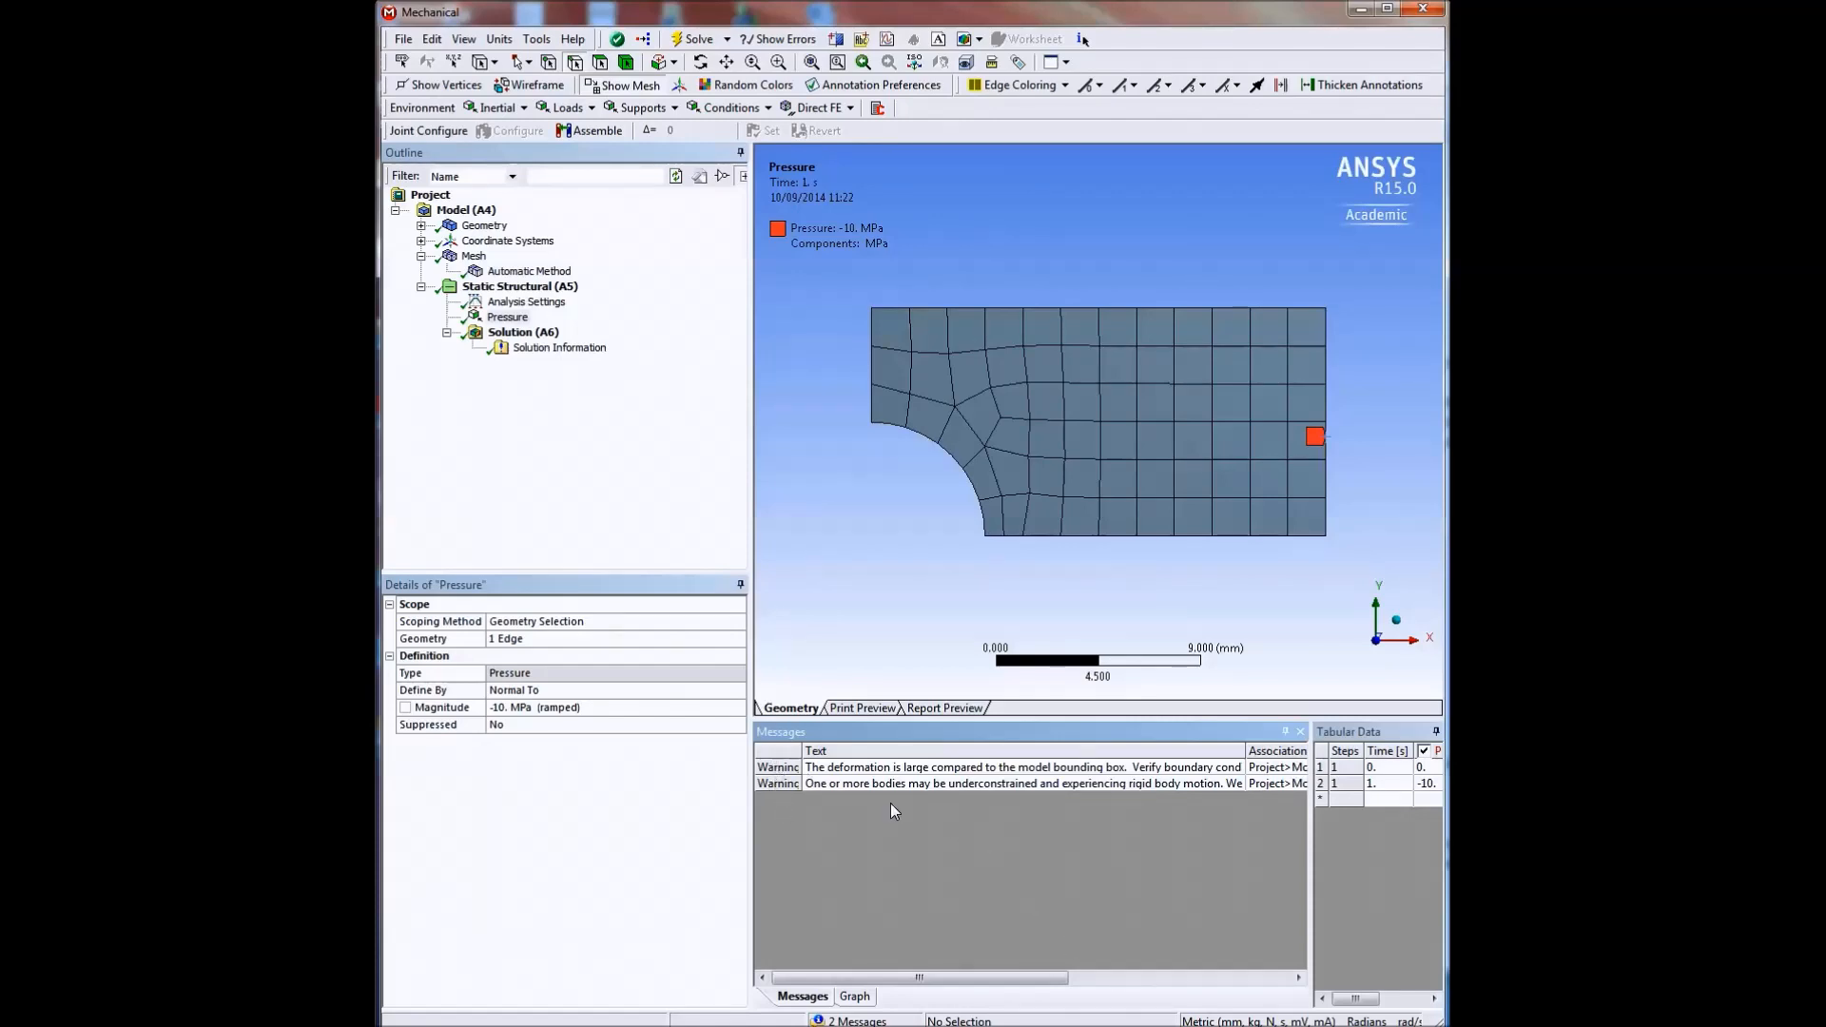
# Read the full text of both solver warnings, closing each one after checking it.
pyautogui.click(865, 774)
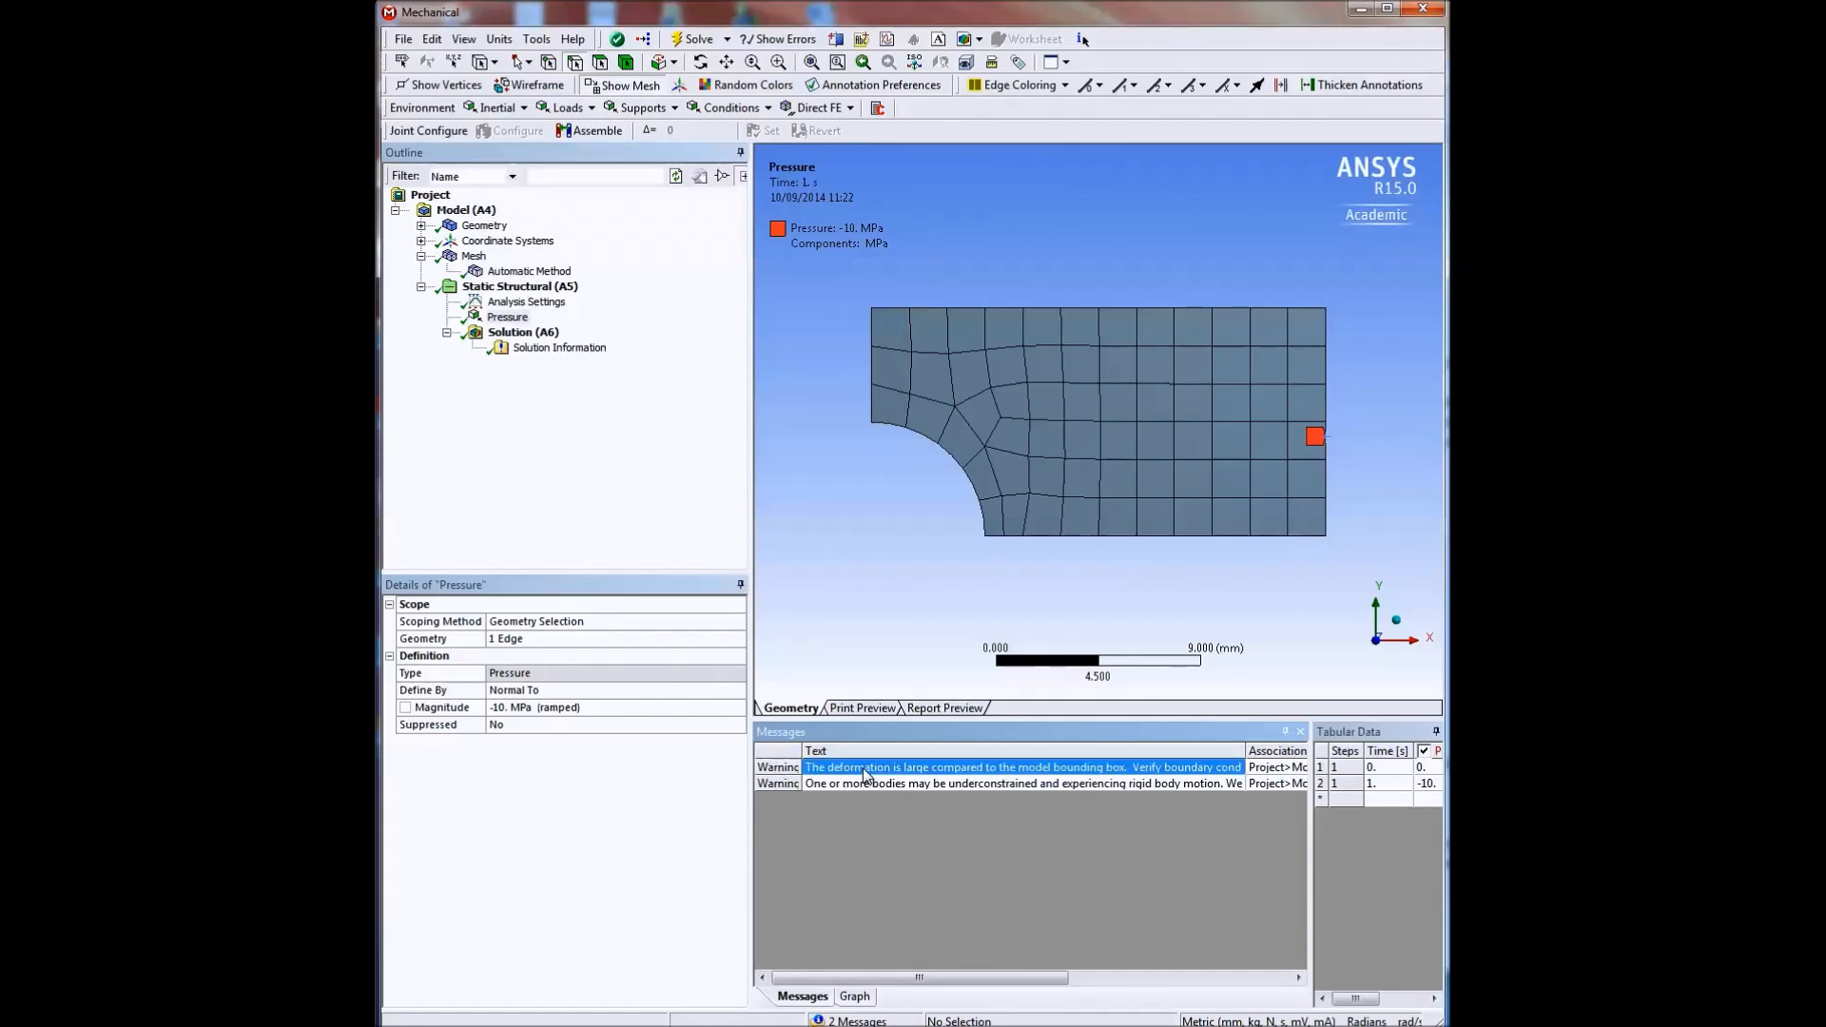
pyautogui.doubleClick(866, 774)
pyautogui.moveTo(1321, 496); pyautogui.dragTo(1085, 452)
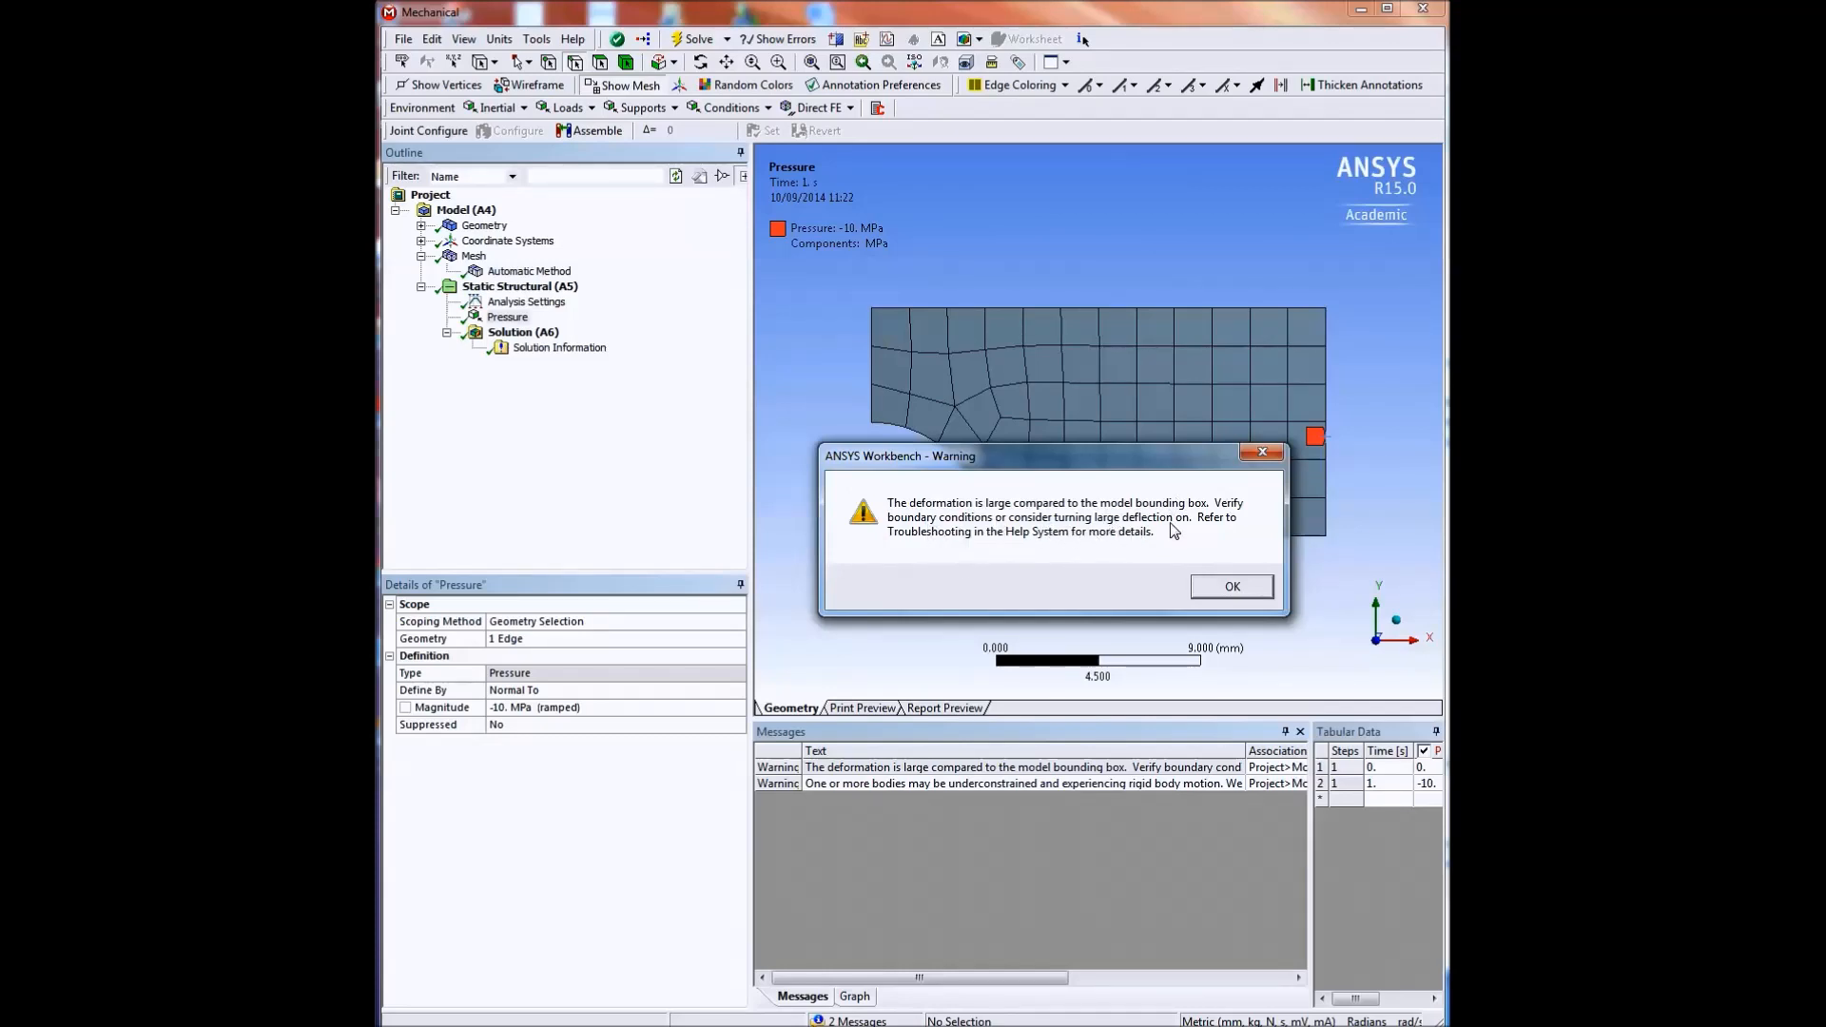
pyautogui.click(1246, 587)
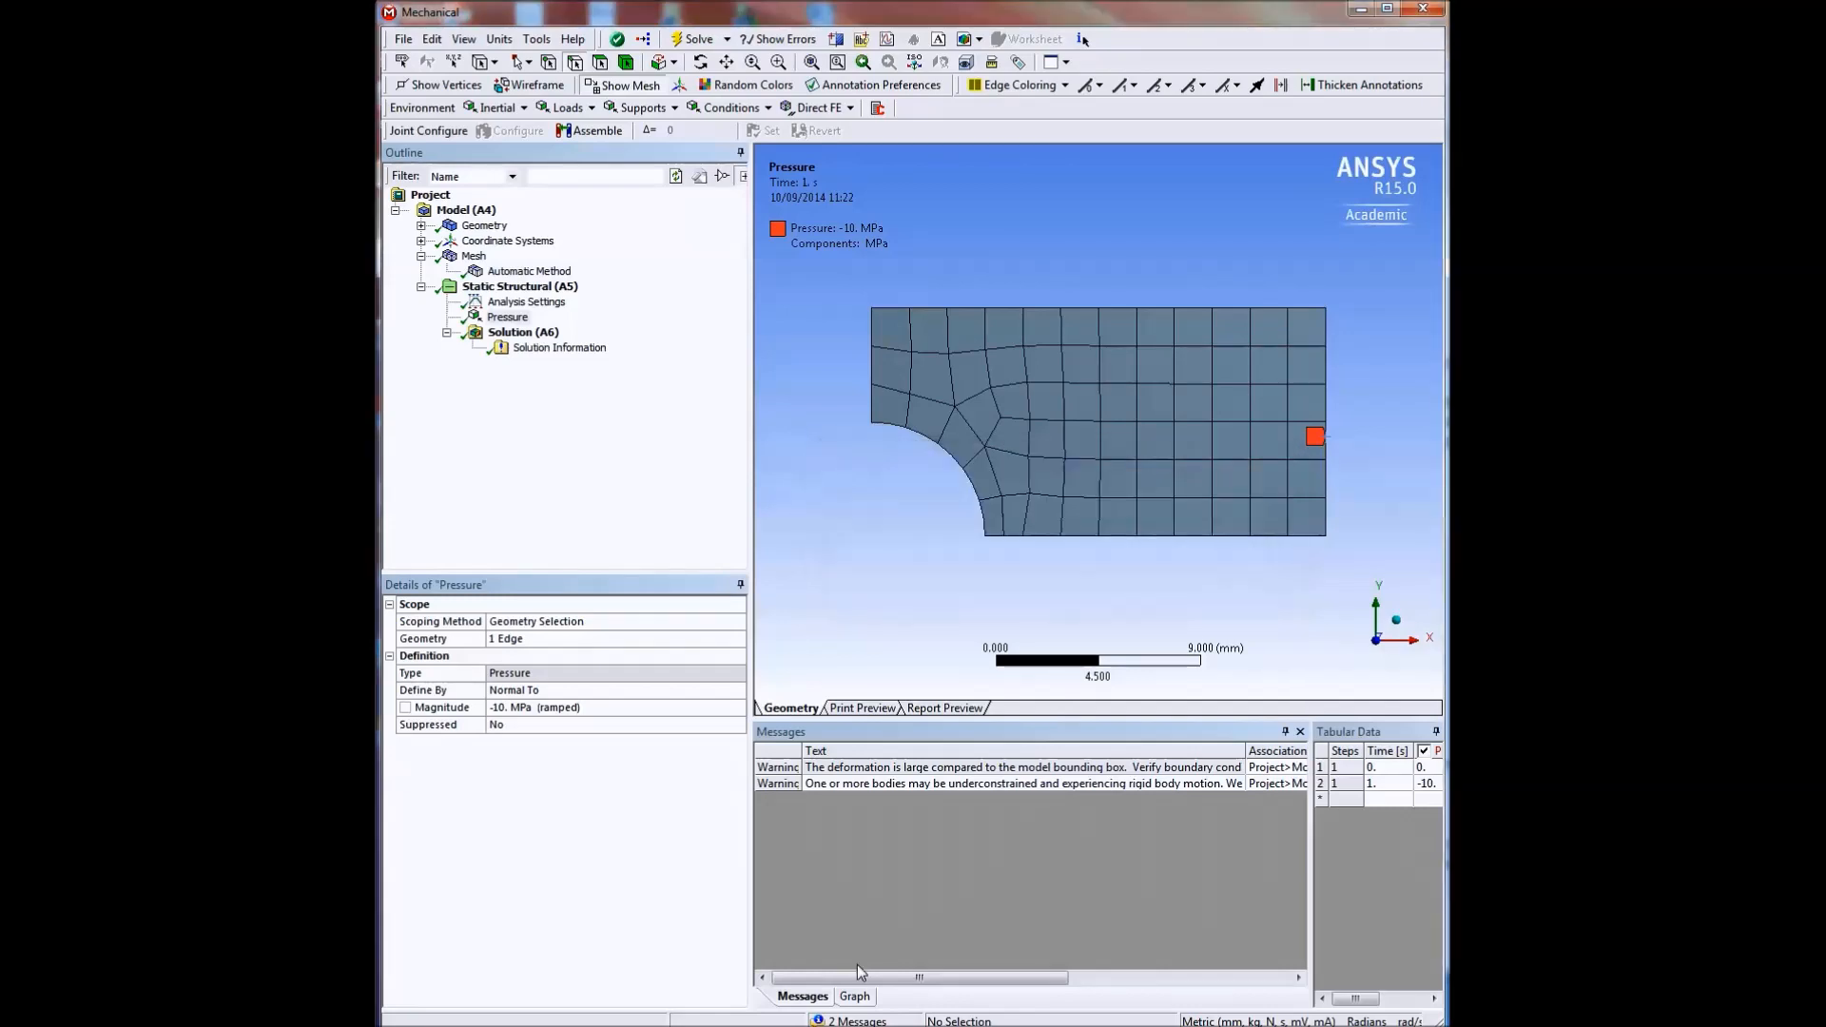
pyautogui.doubleClick(826, 785)
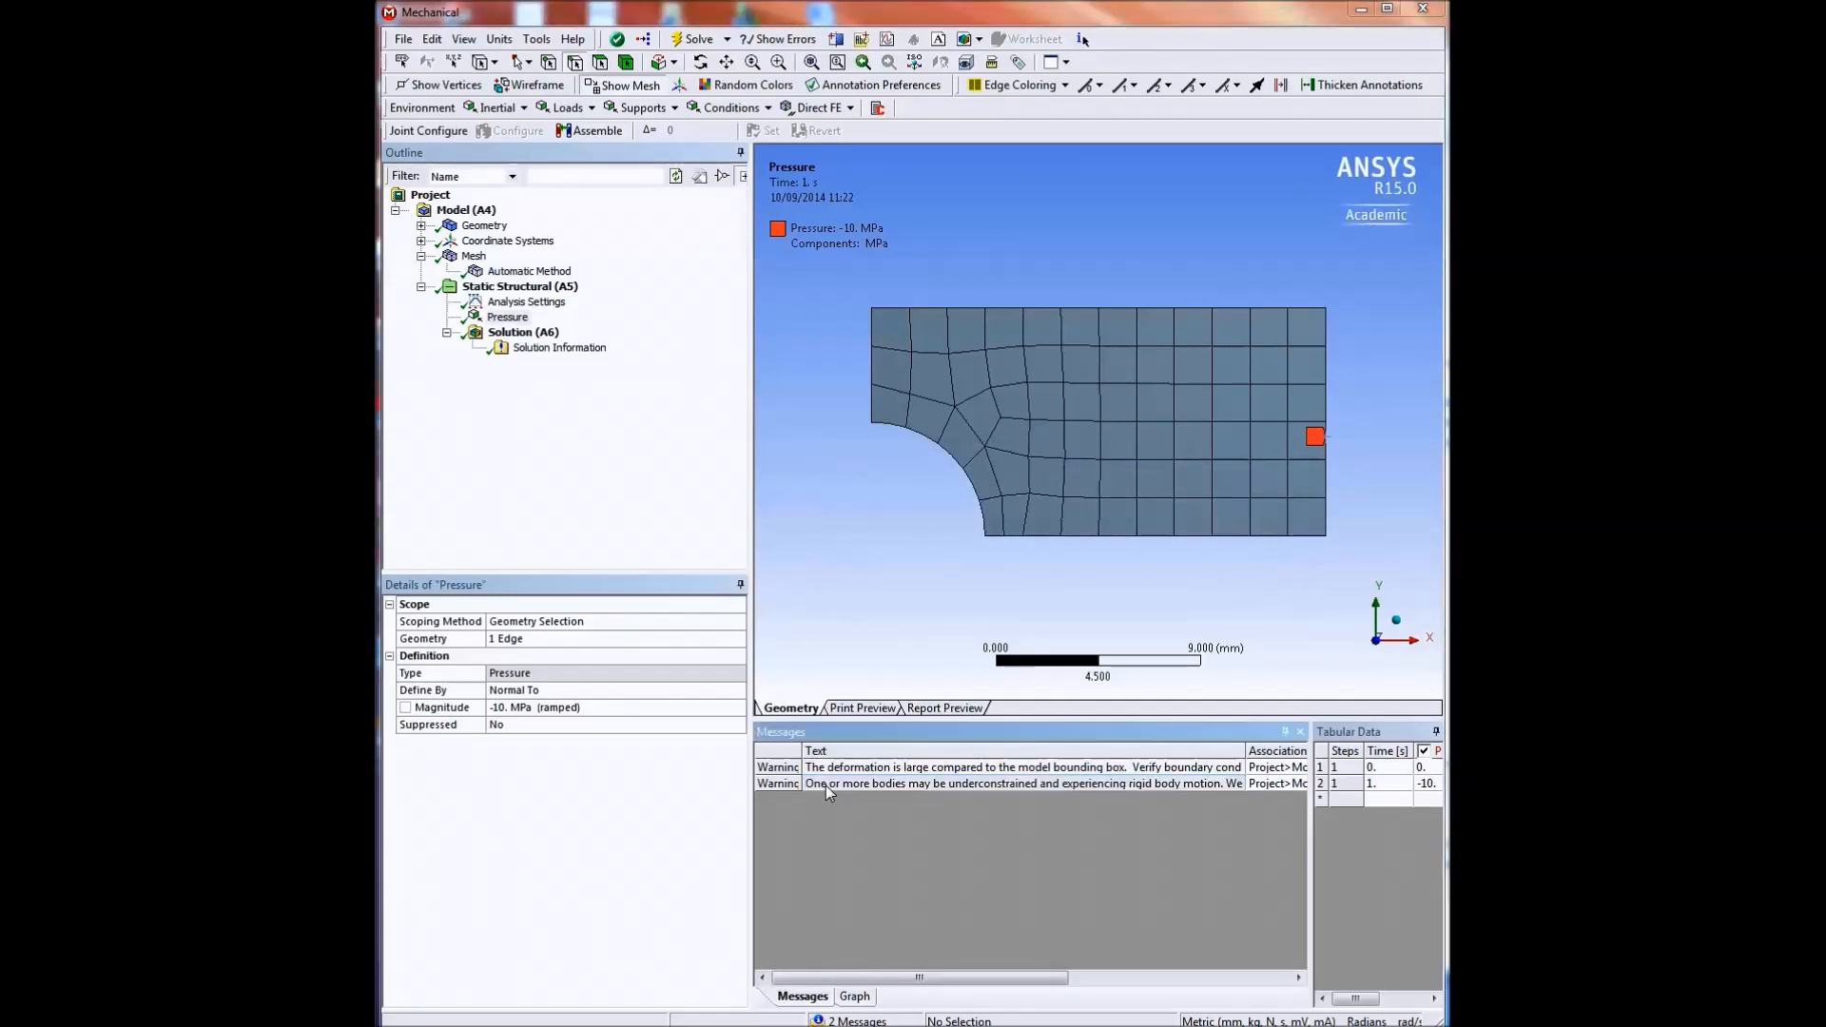
pyautogui.moveTo(1232, 518); pyautogui.dragTo(976, 434)
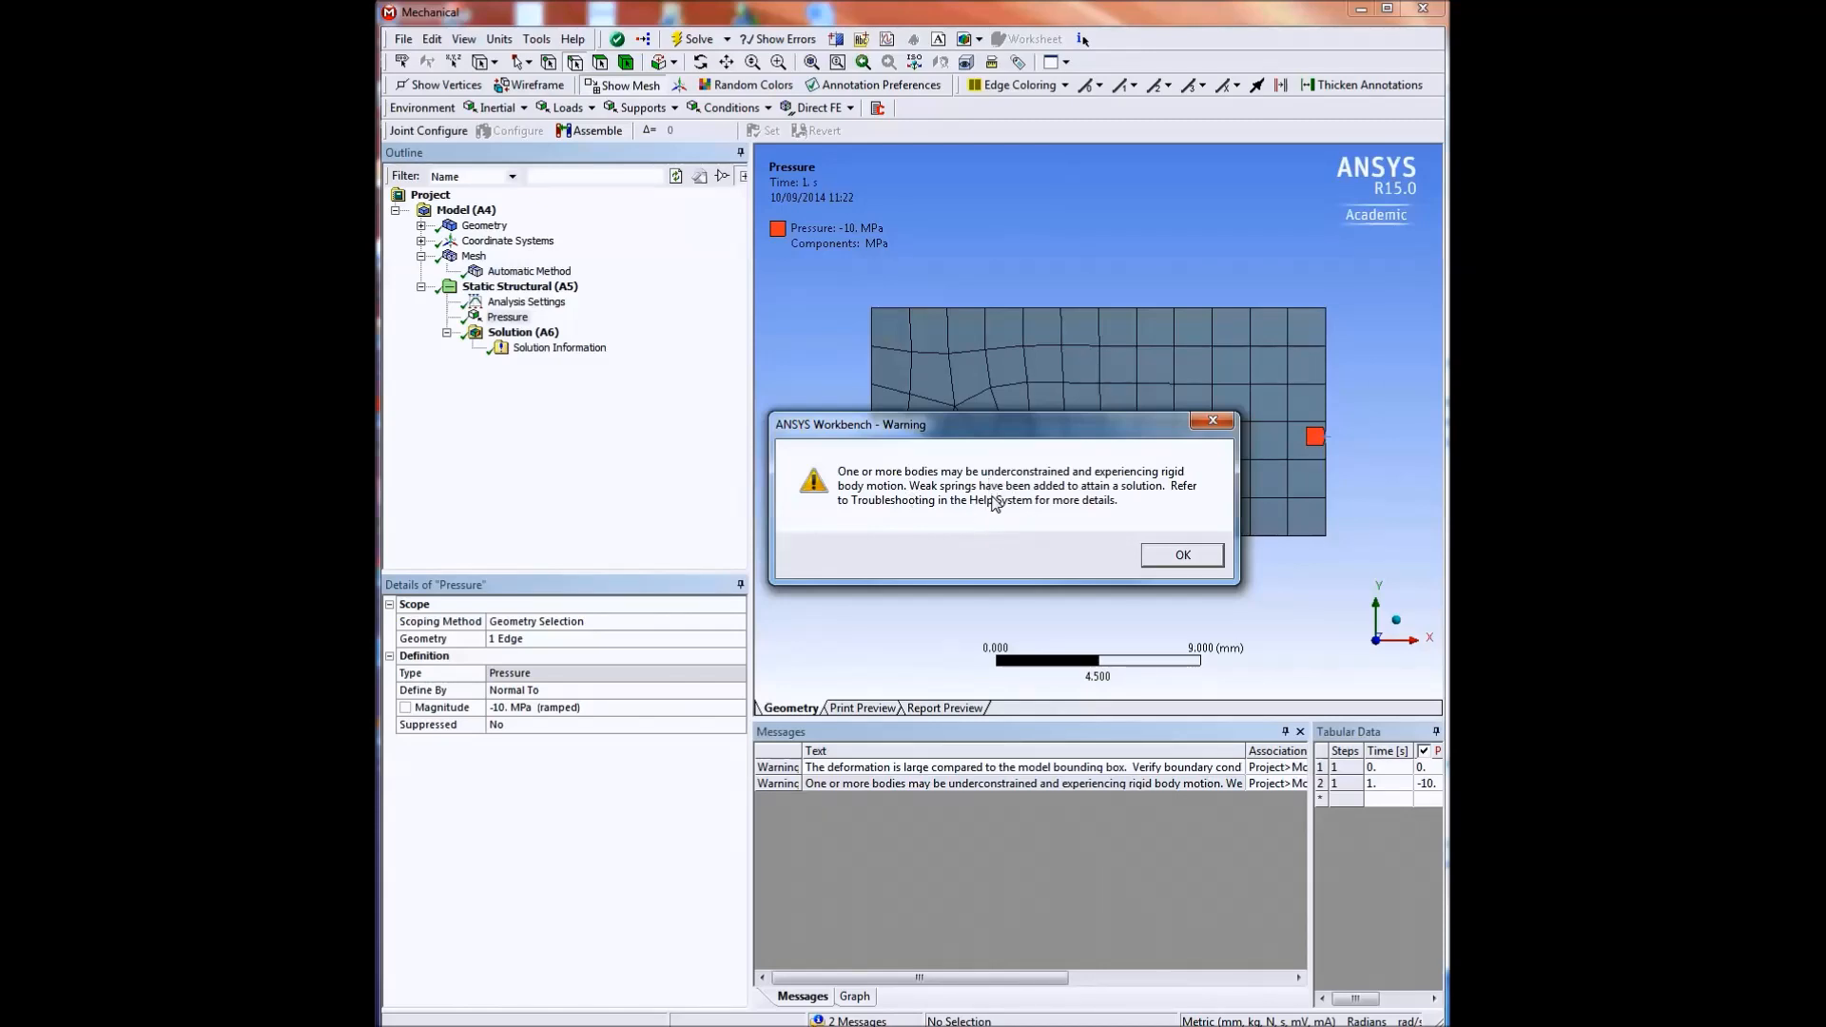
pyautogui.click(1152, 559)
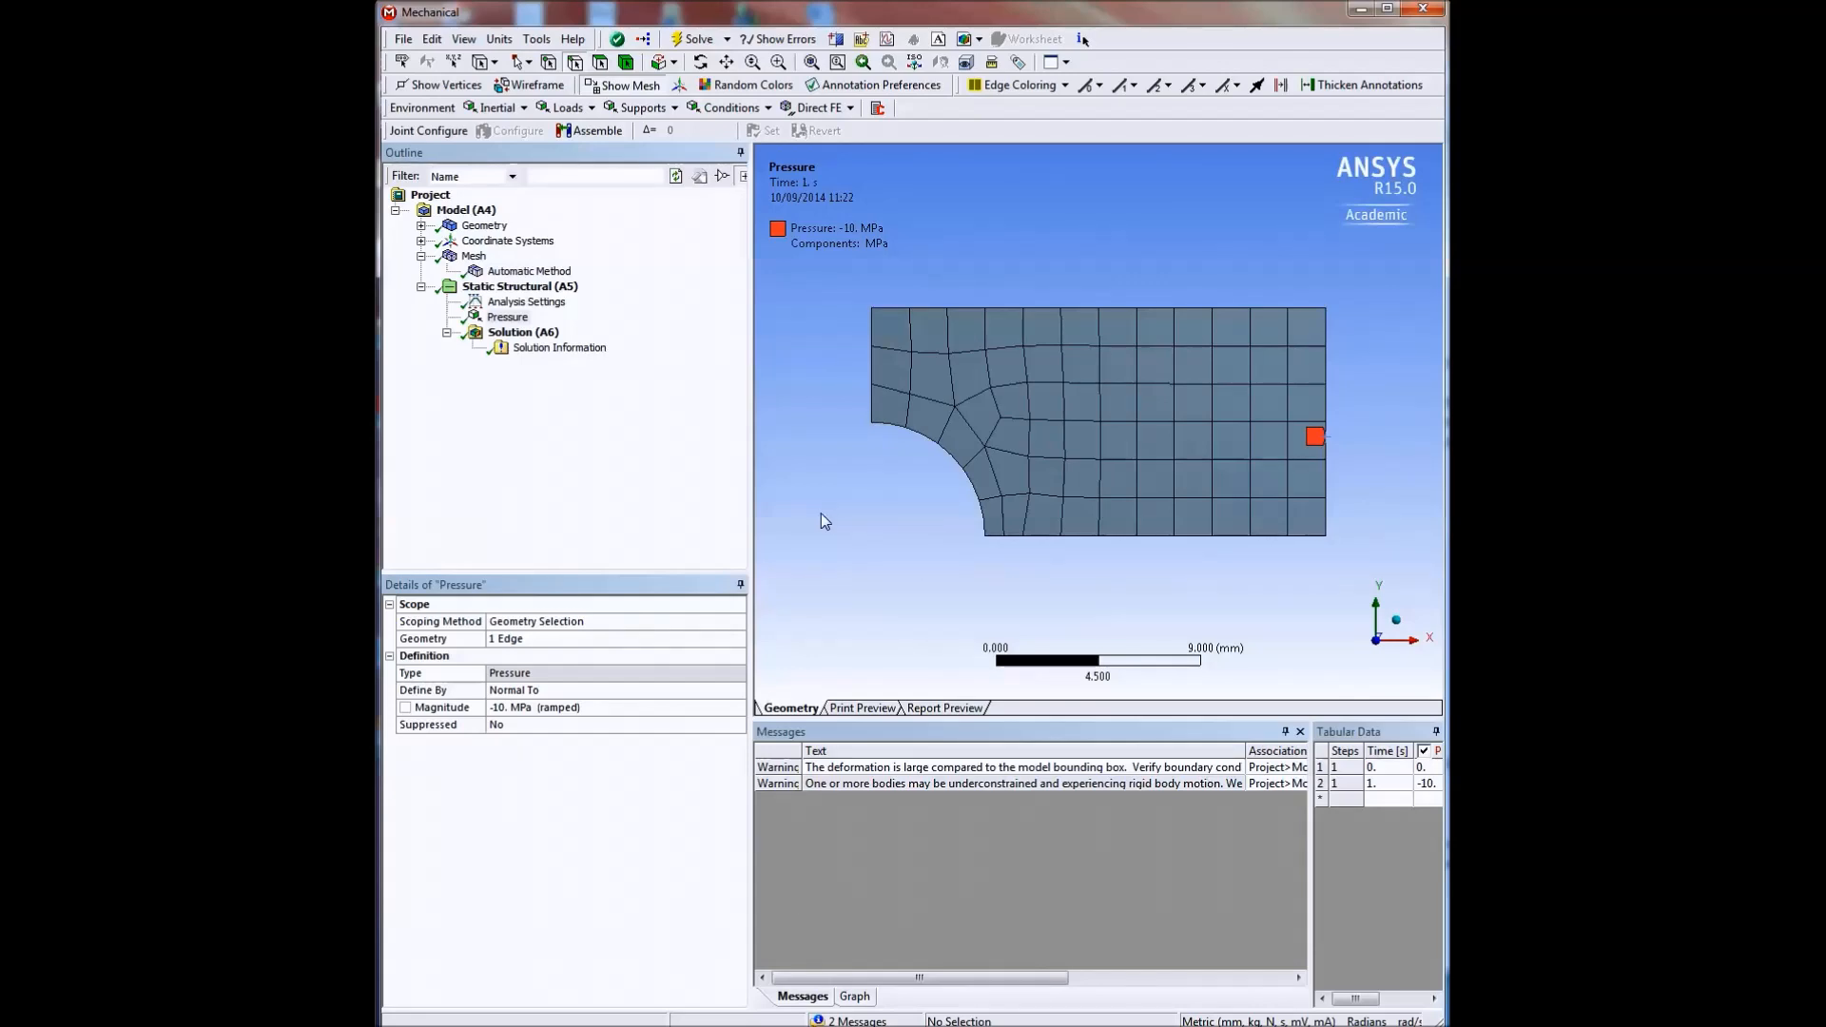
# Add a Total Deformation result for all bodies to the solution and evaluate it.
pyautogui.click(525, 334)
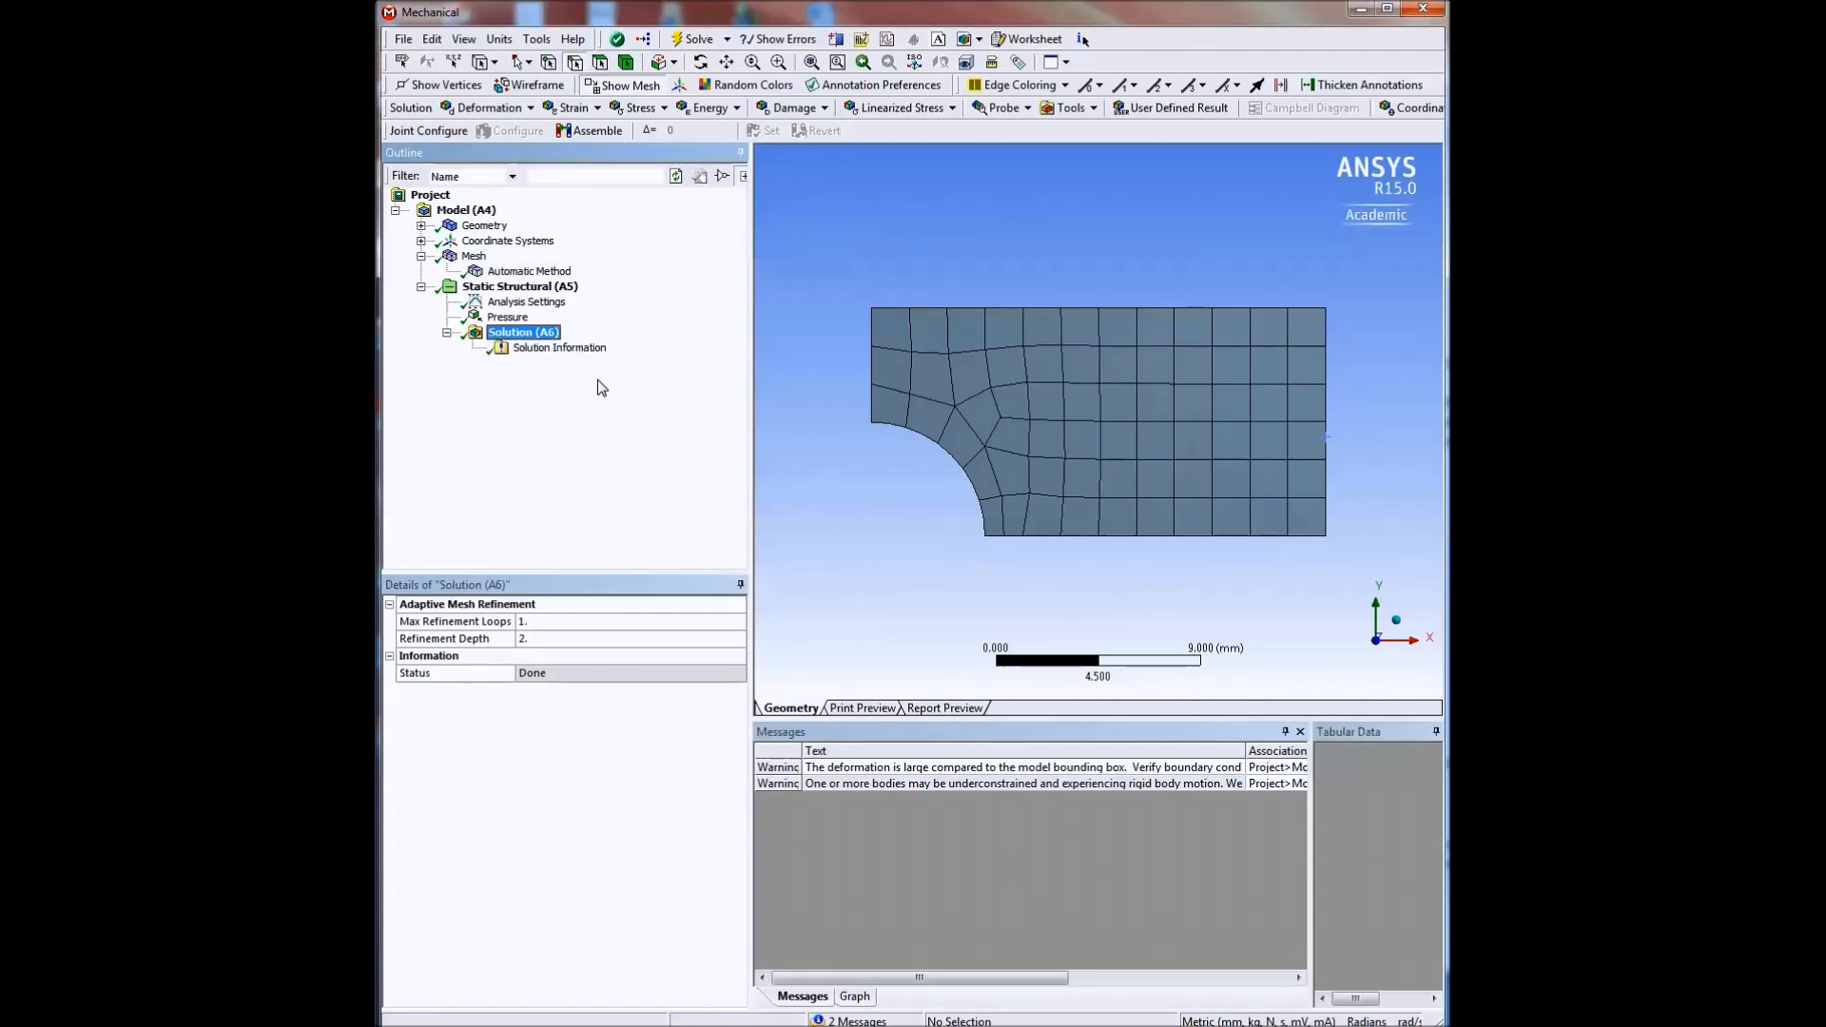
pyautogui.click(532, 111)
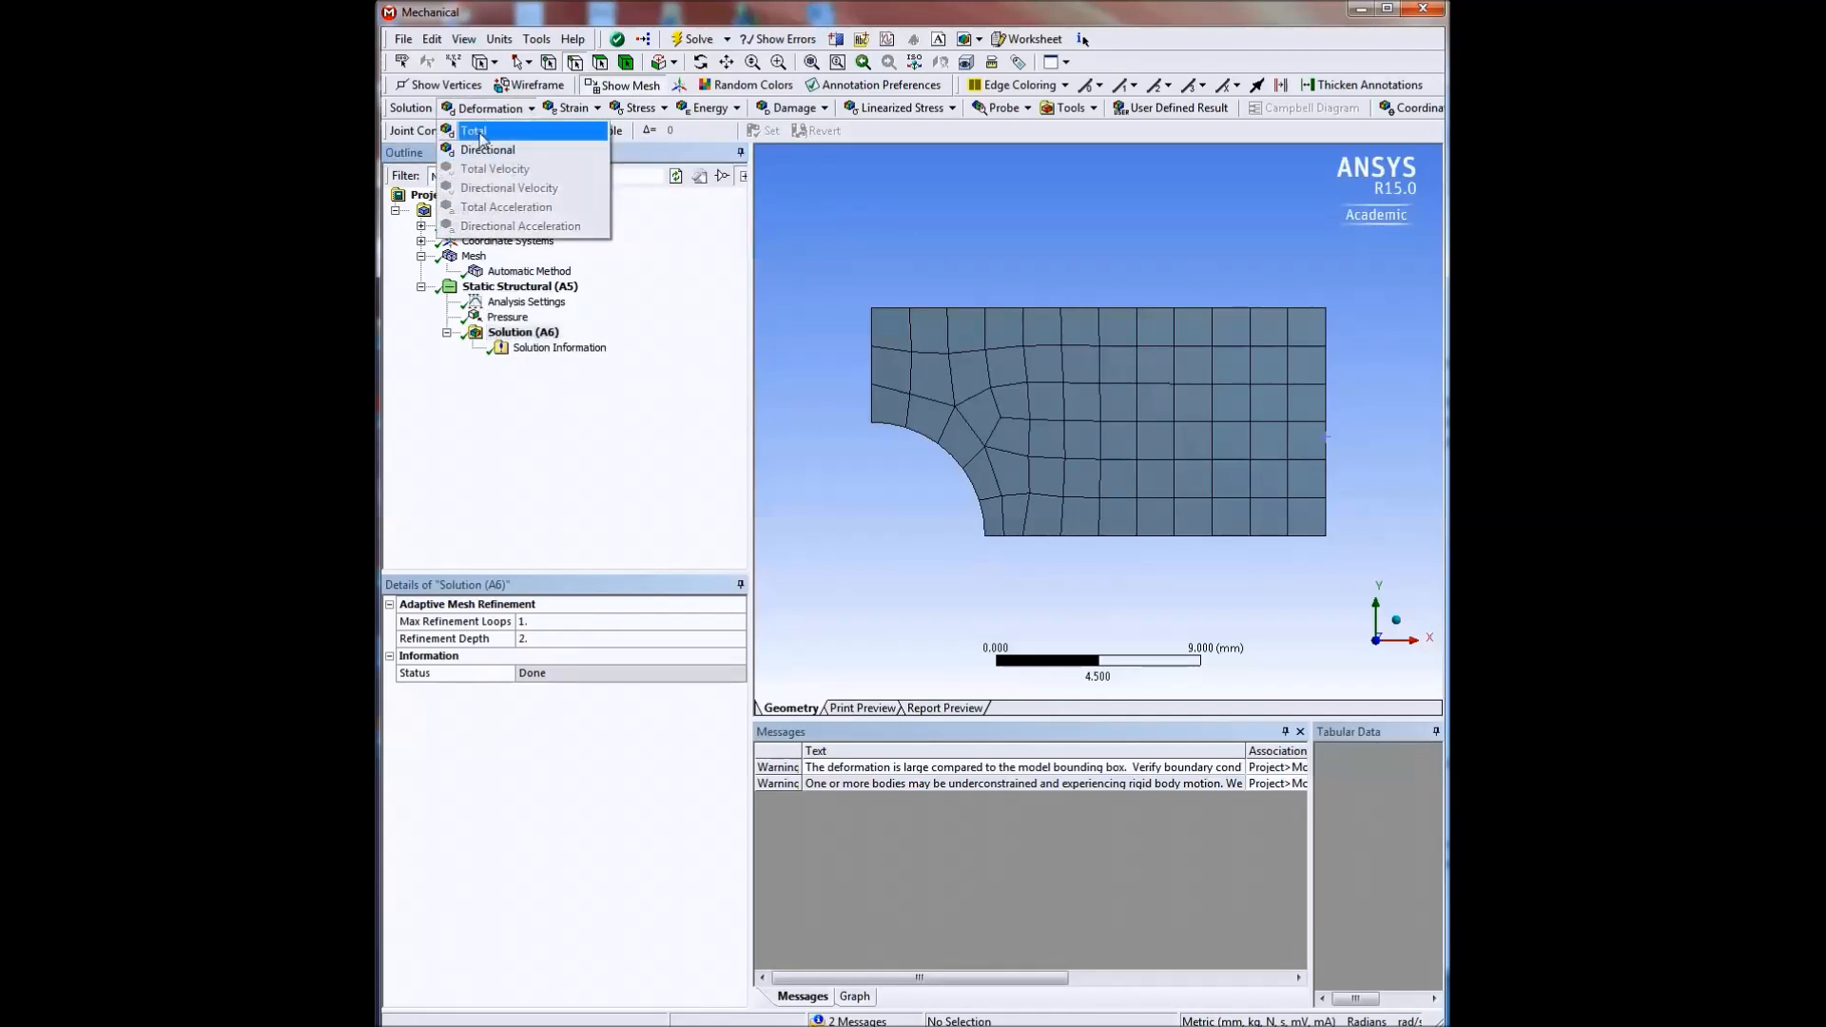
pyautogui.click(480, 132)
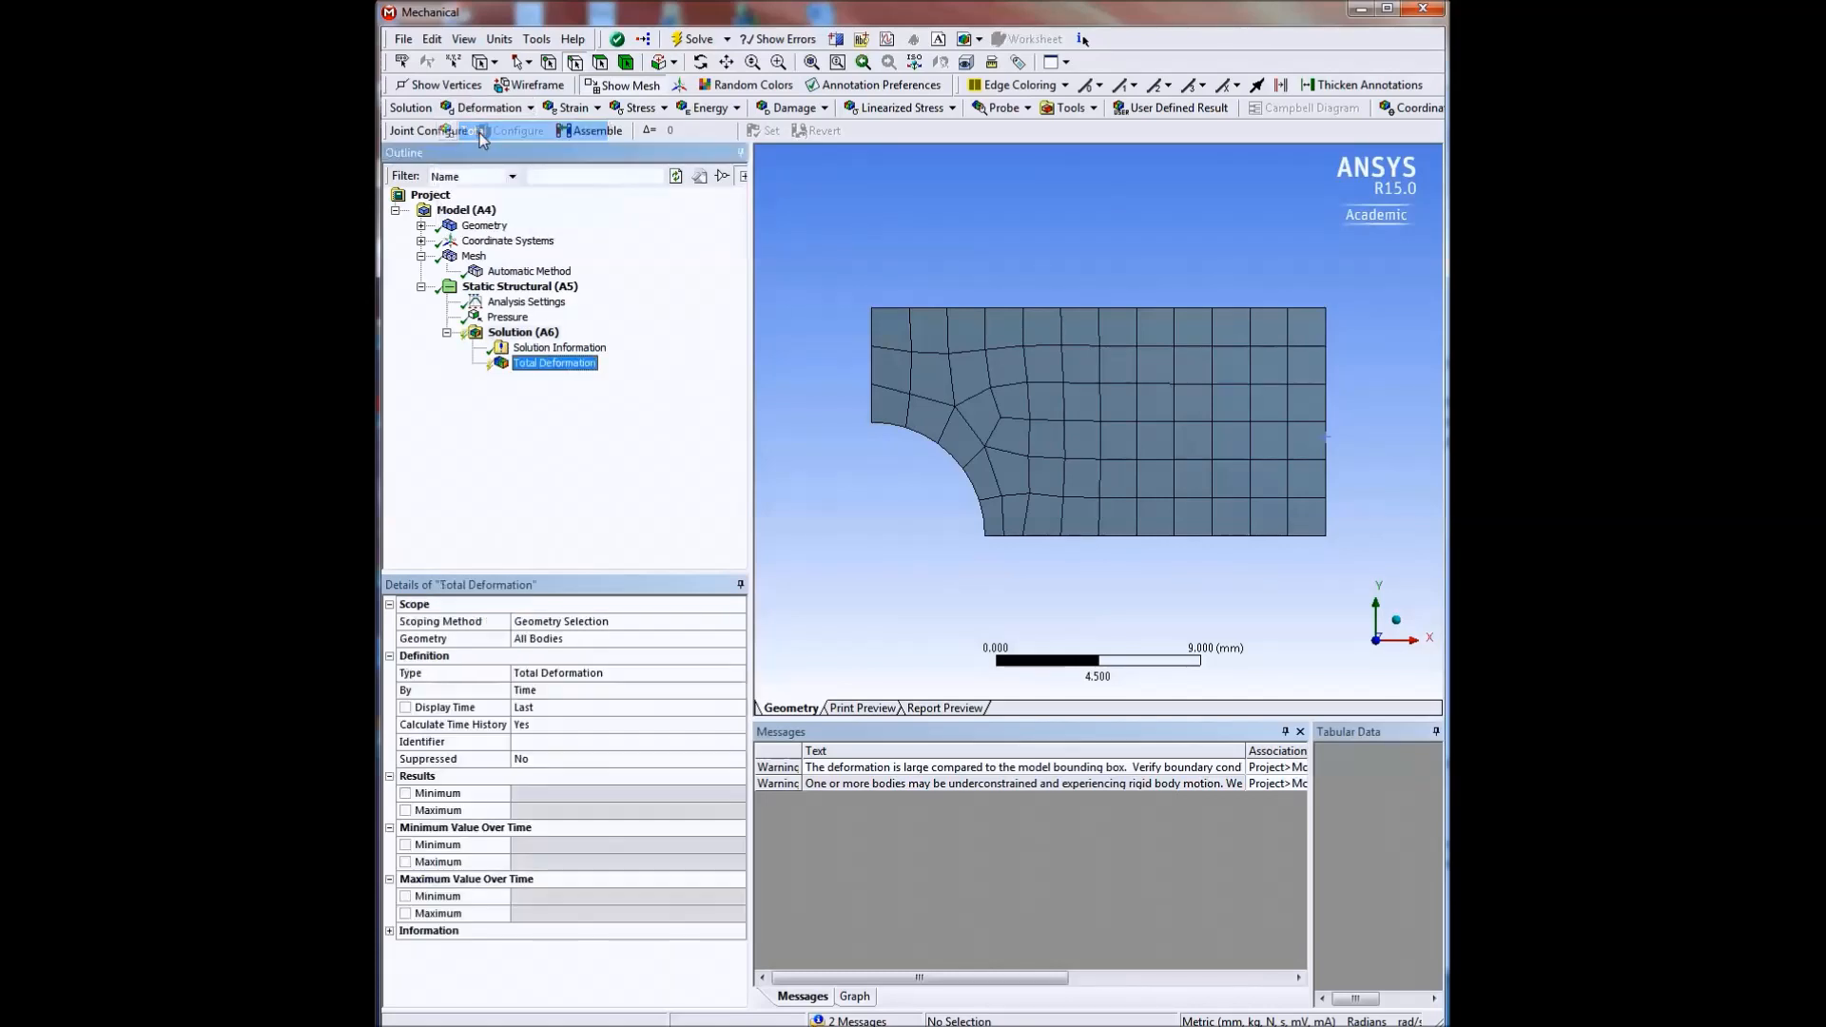
pyautogui.rightClick(561, 369)
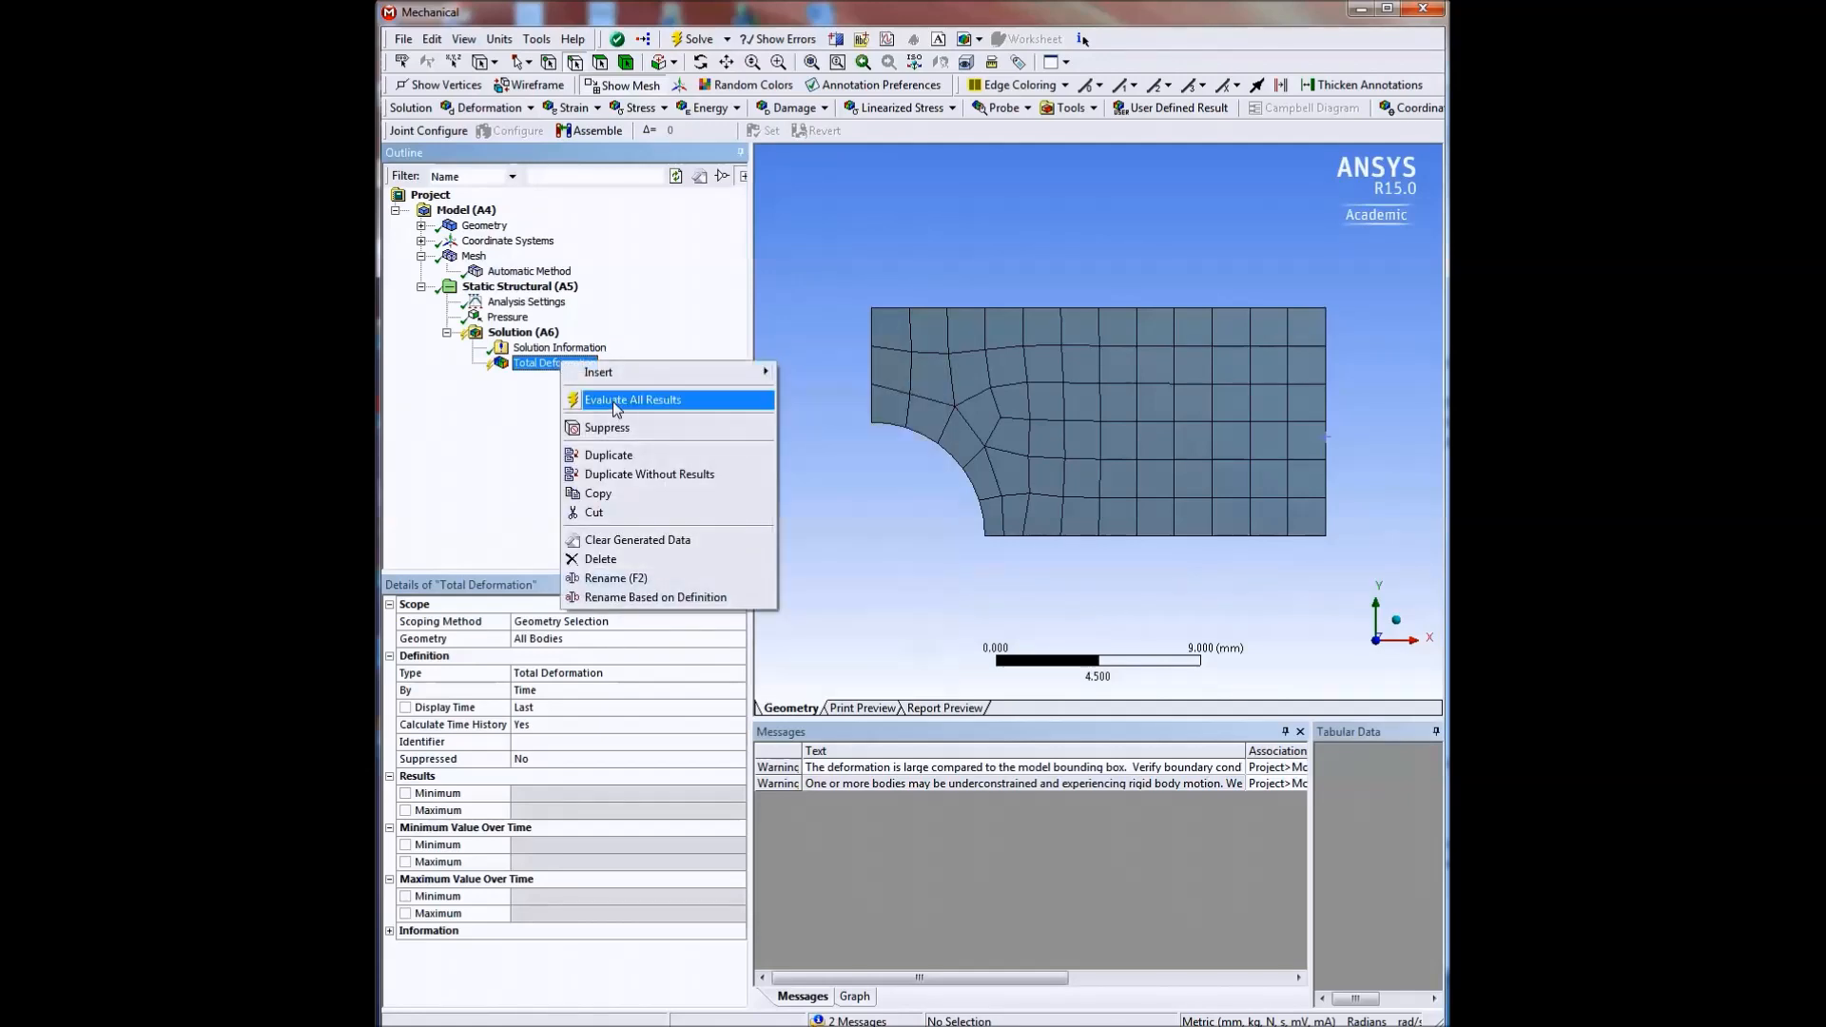
pyautogui.click(612, 399)
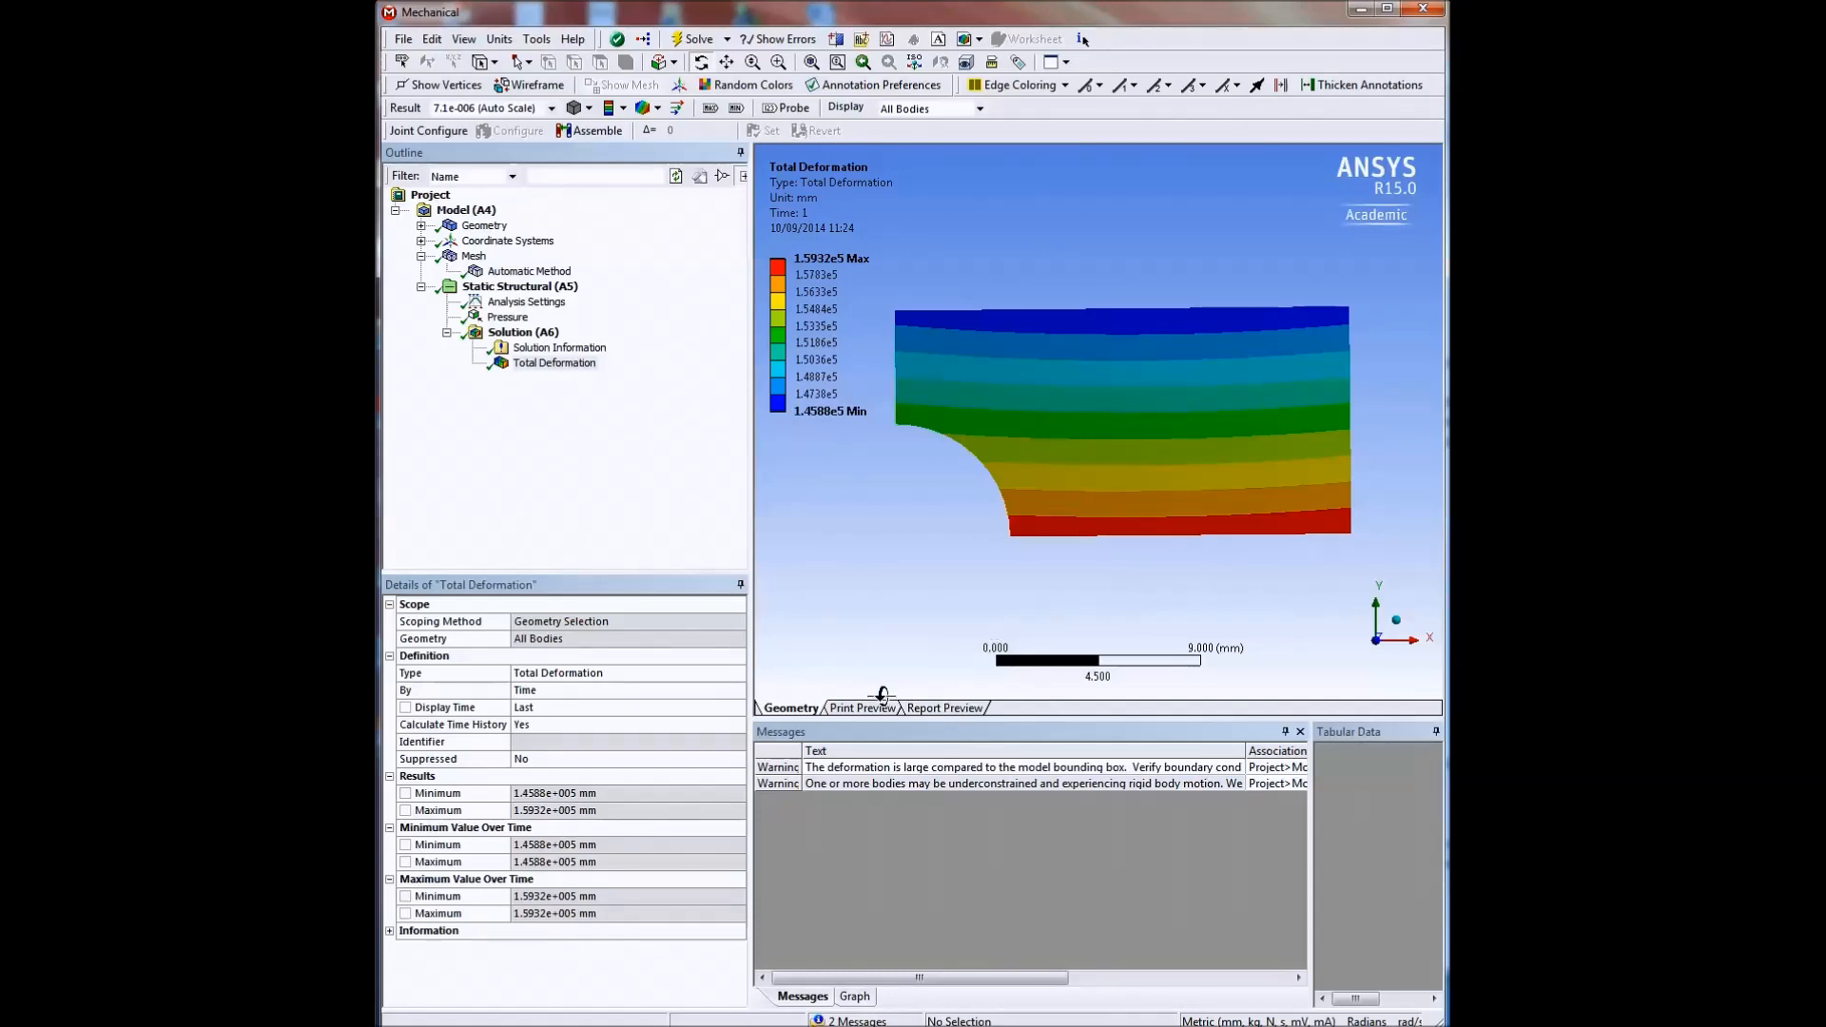
# Play the total deformation animation to examine how the plate moves, and stop it.
pyautogui.click(853, 995)
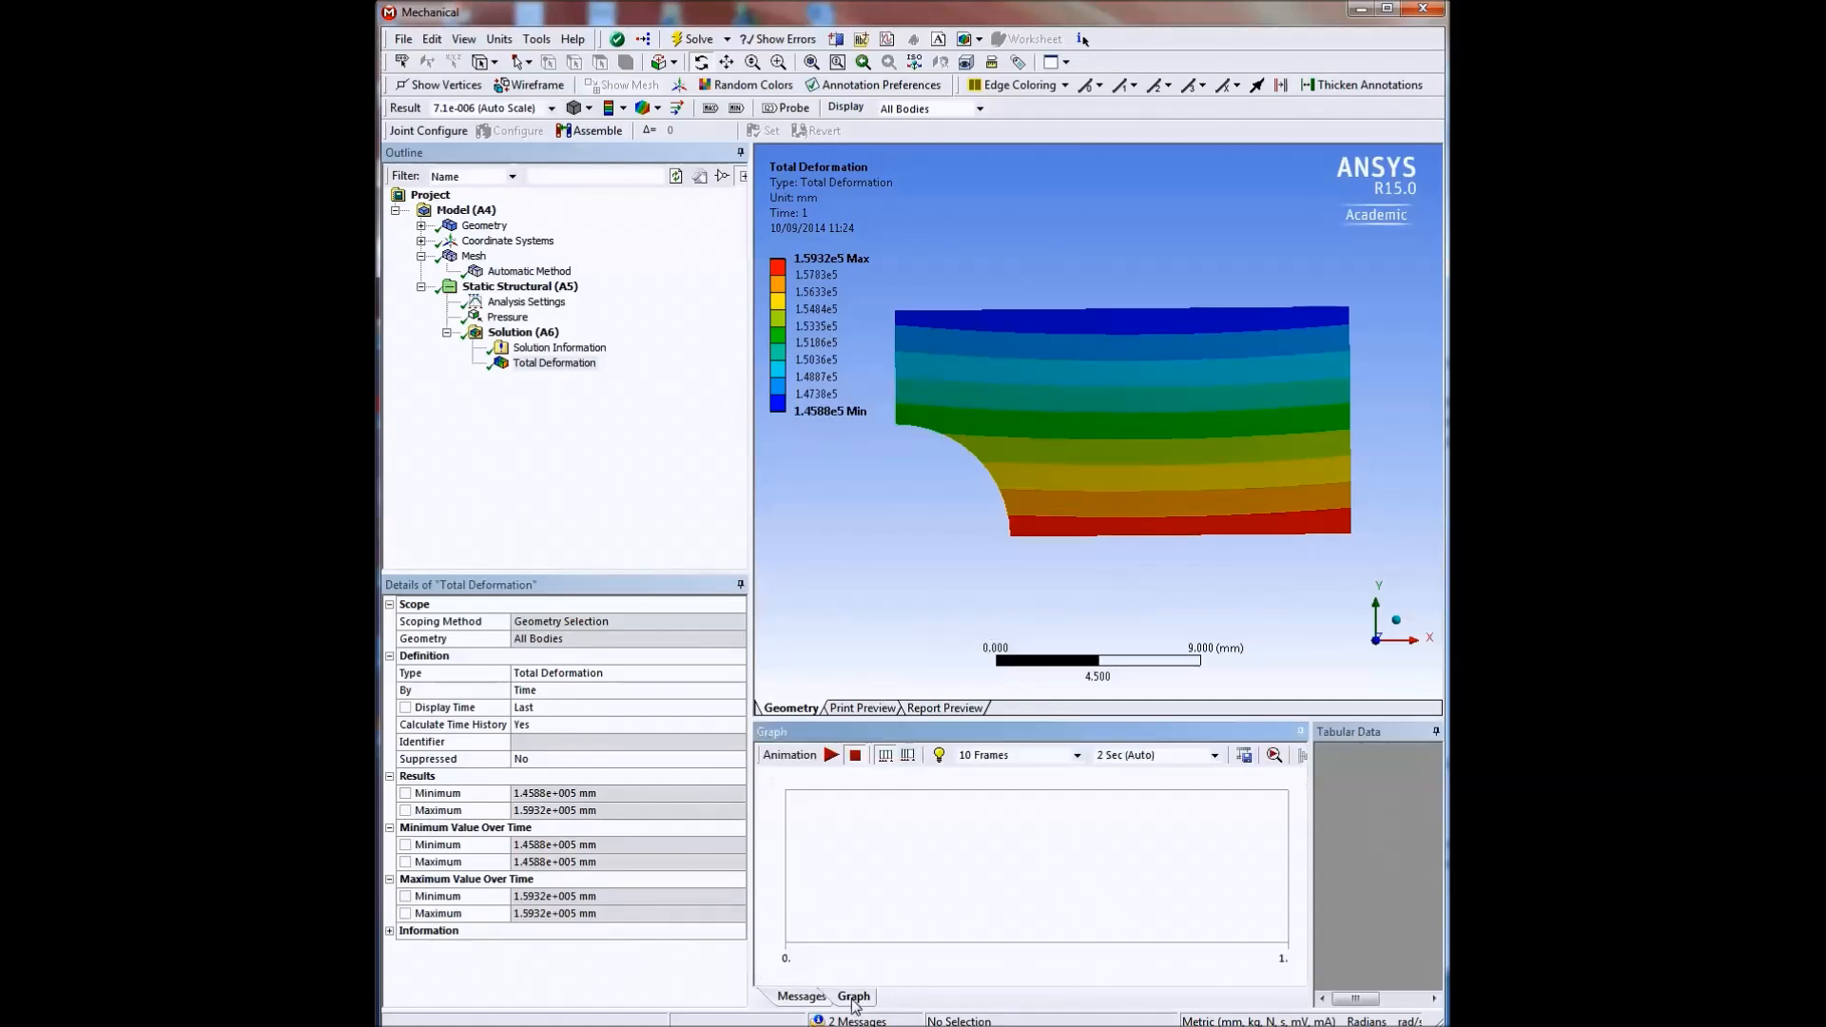
pyautogui.click(831, 755)
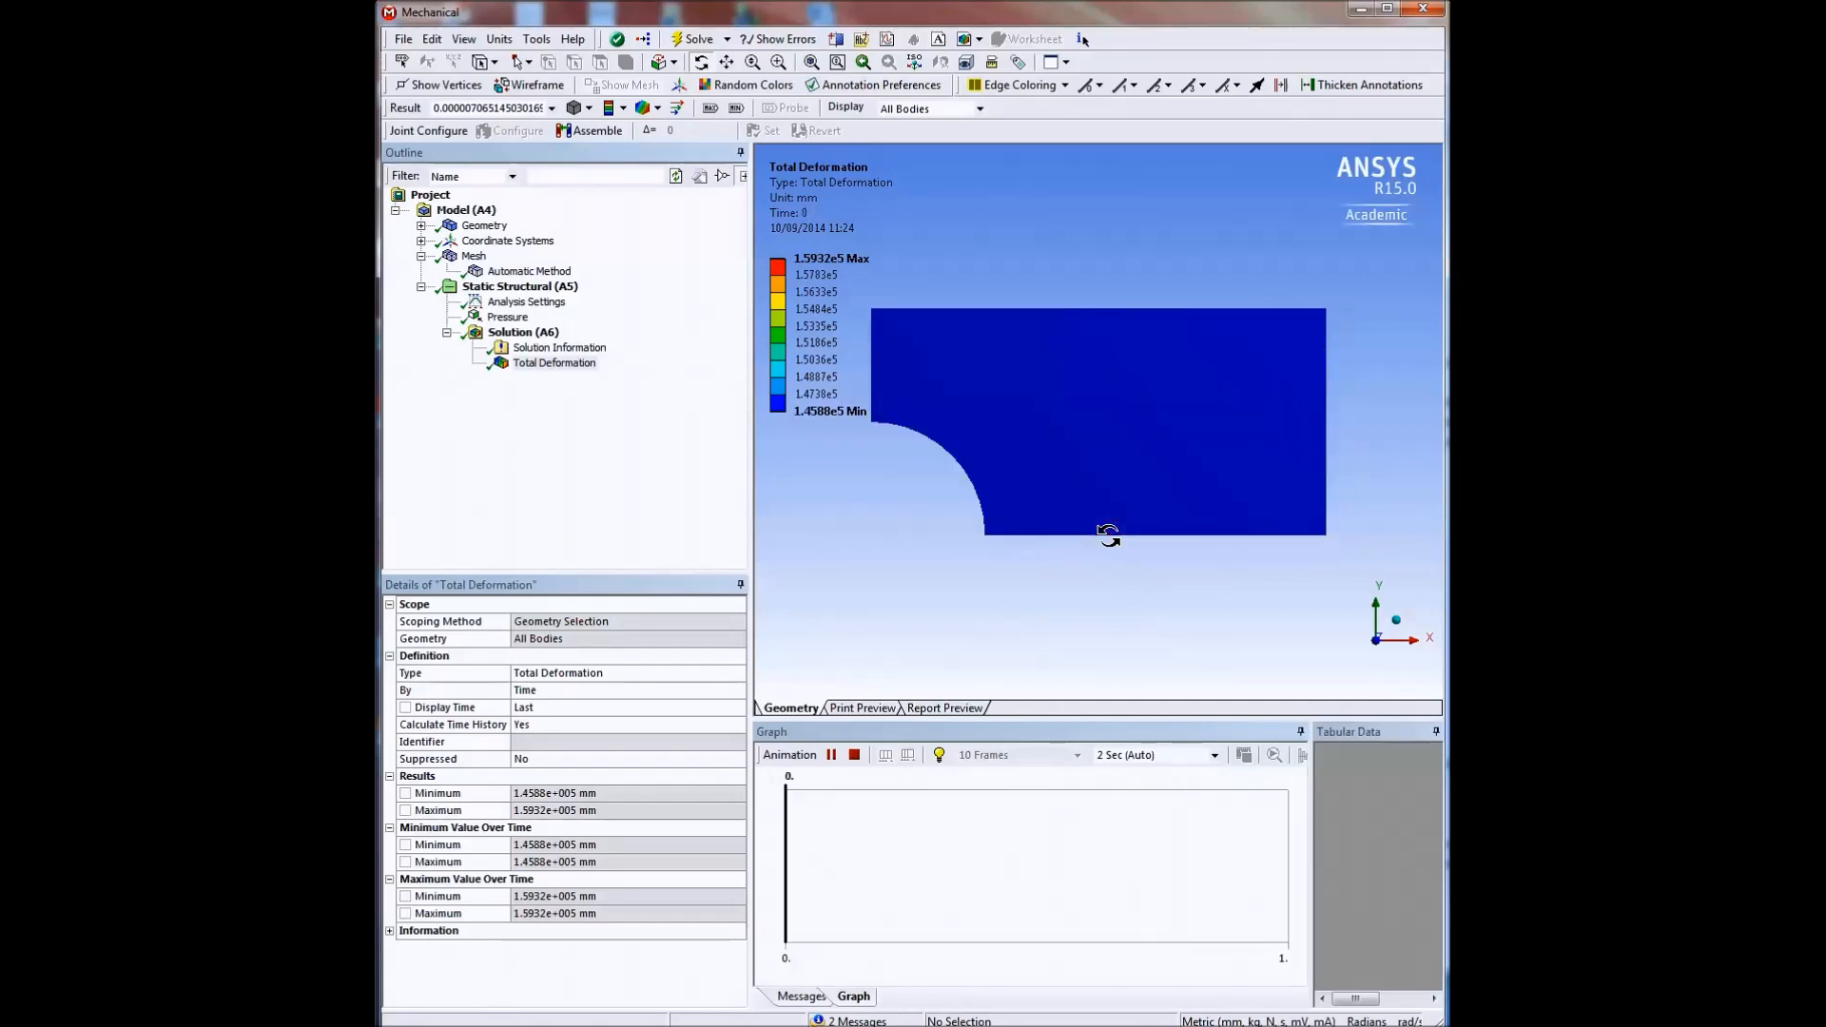
pyautogui.click(852, 755)
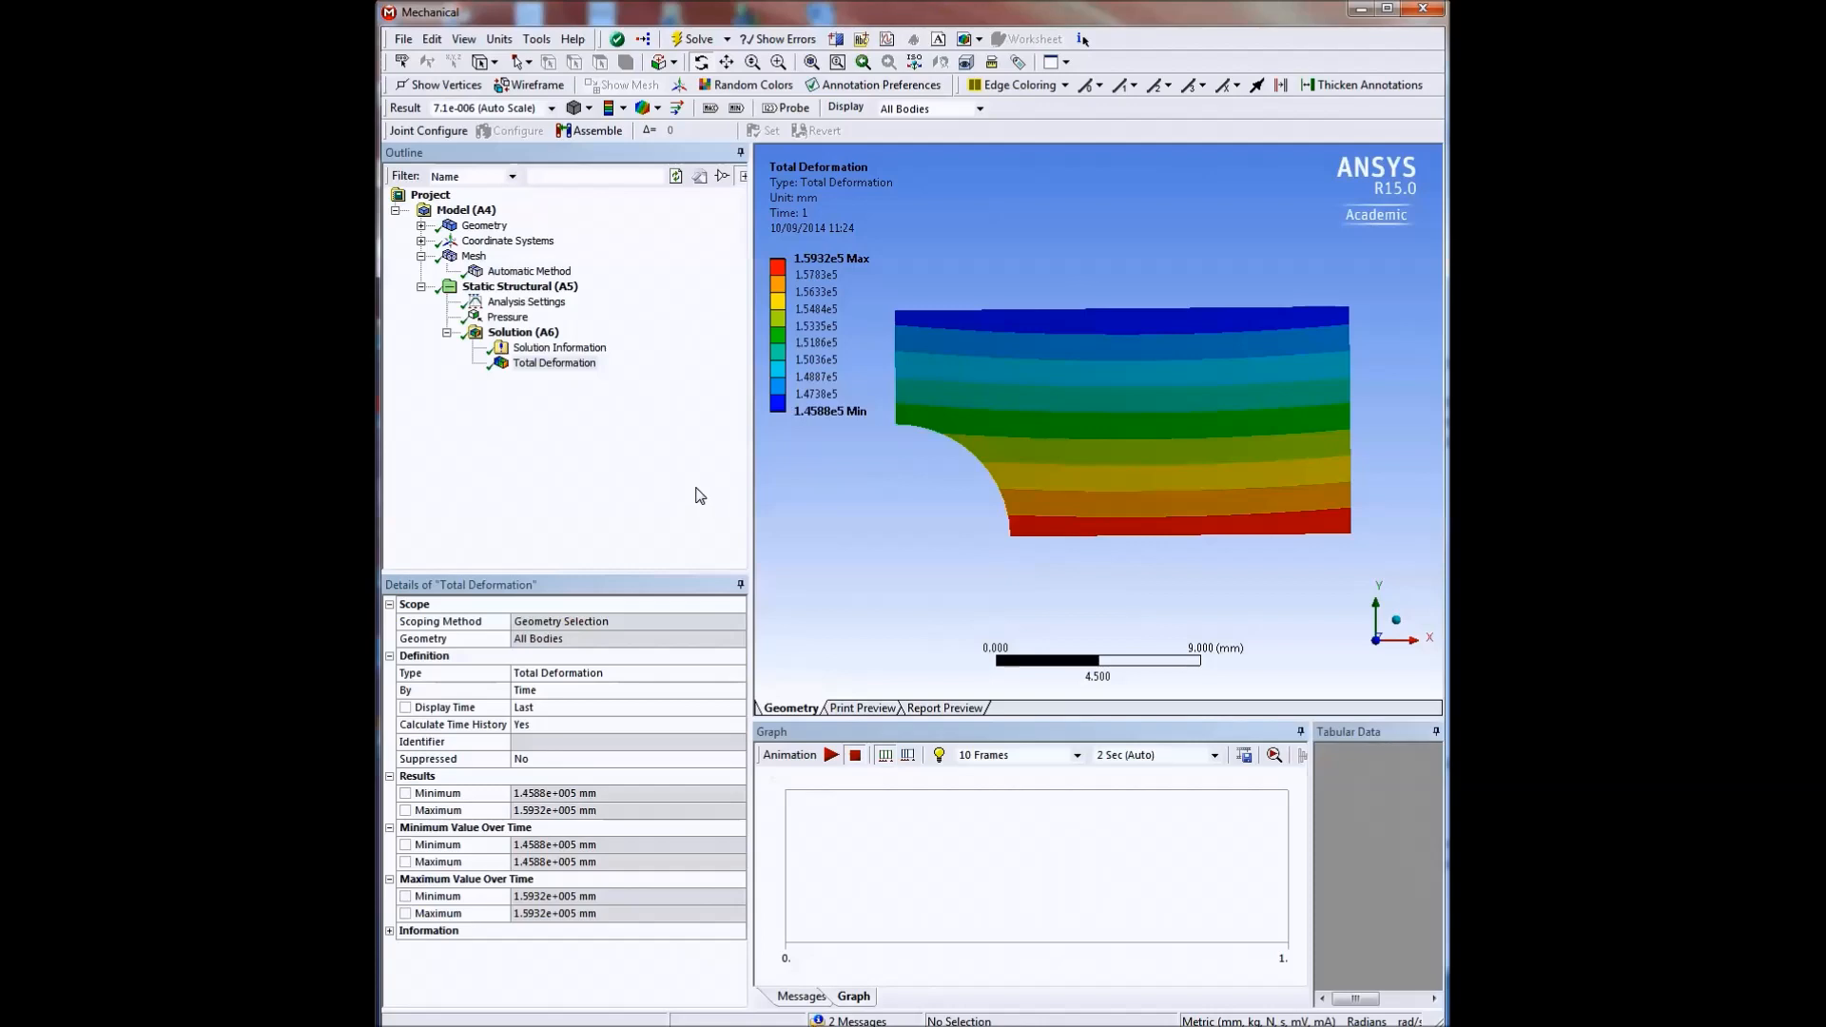
# Add a Normal Stress result along the X axis for all bodies and evaluate it.
pyautogui.click(522, 333)
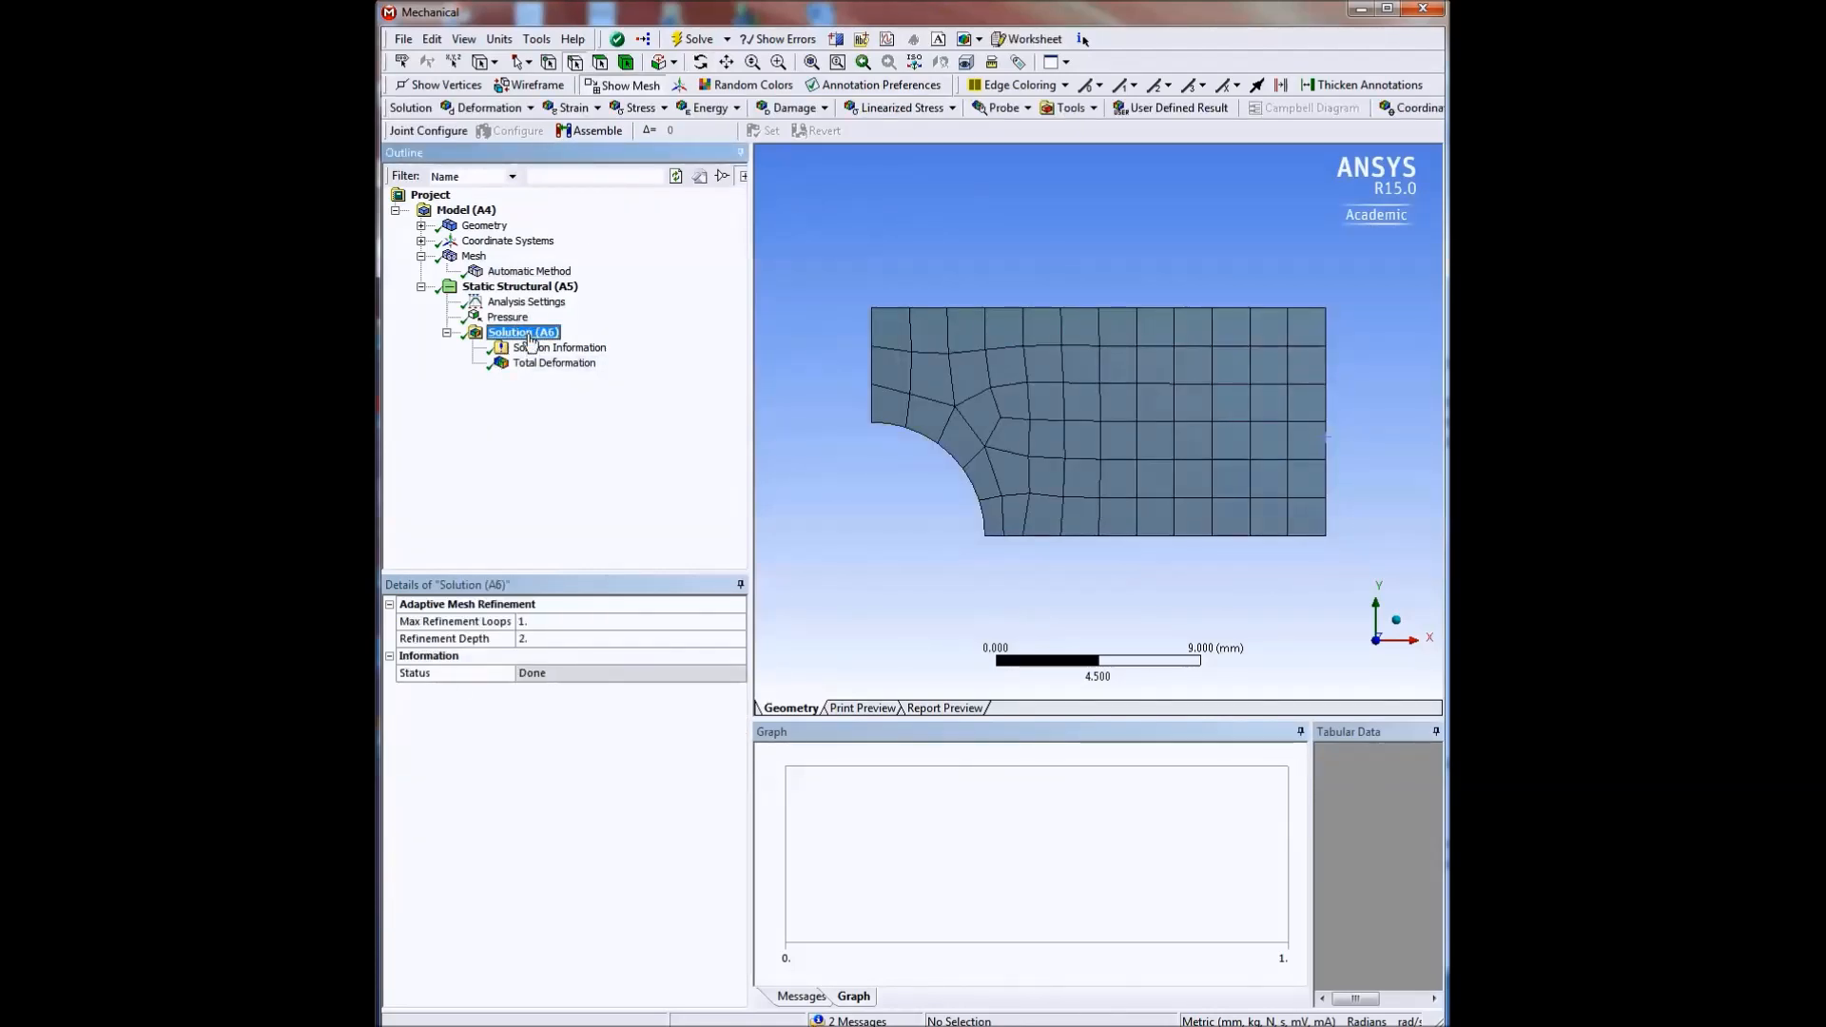
pyautogui.click(665, 108)
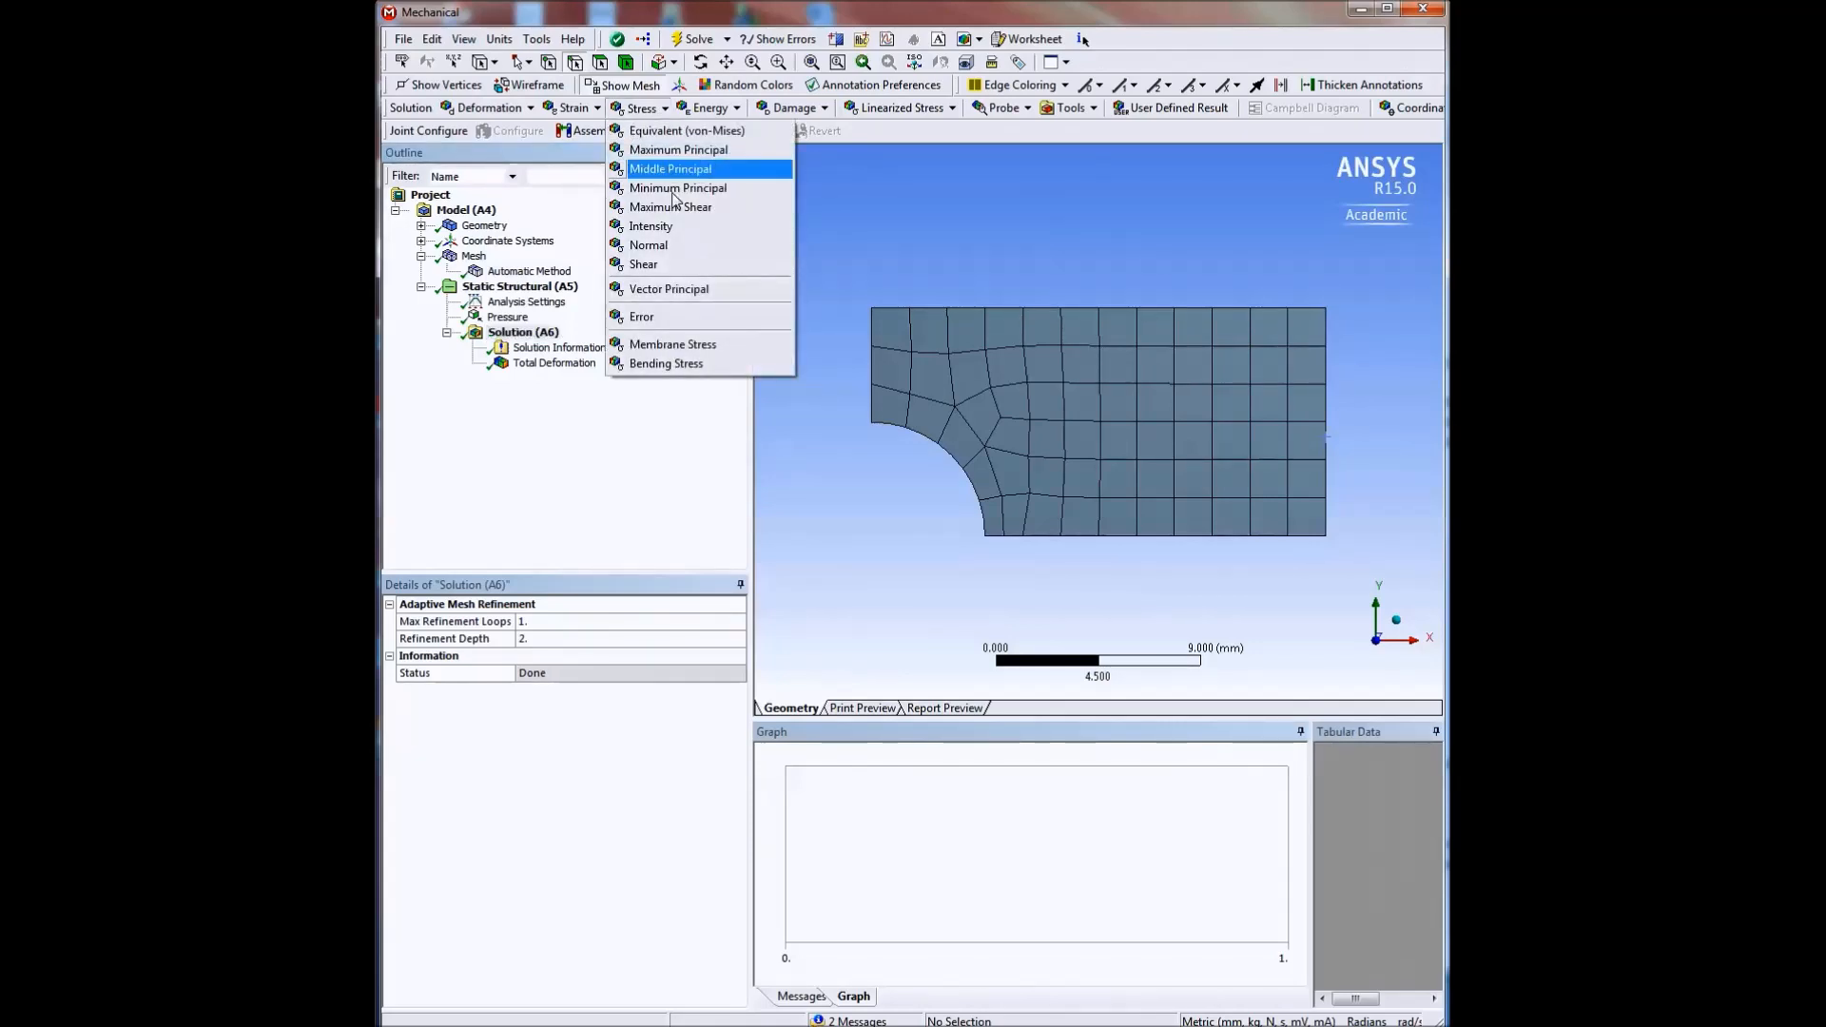
pyautogui.click(652, 246)
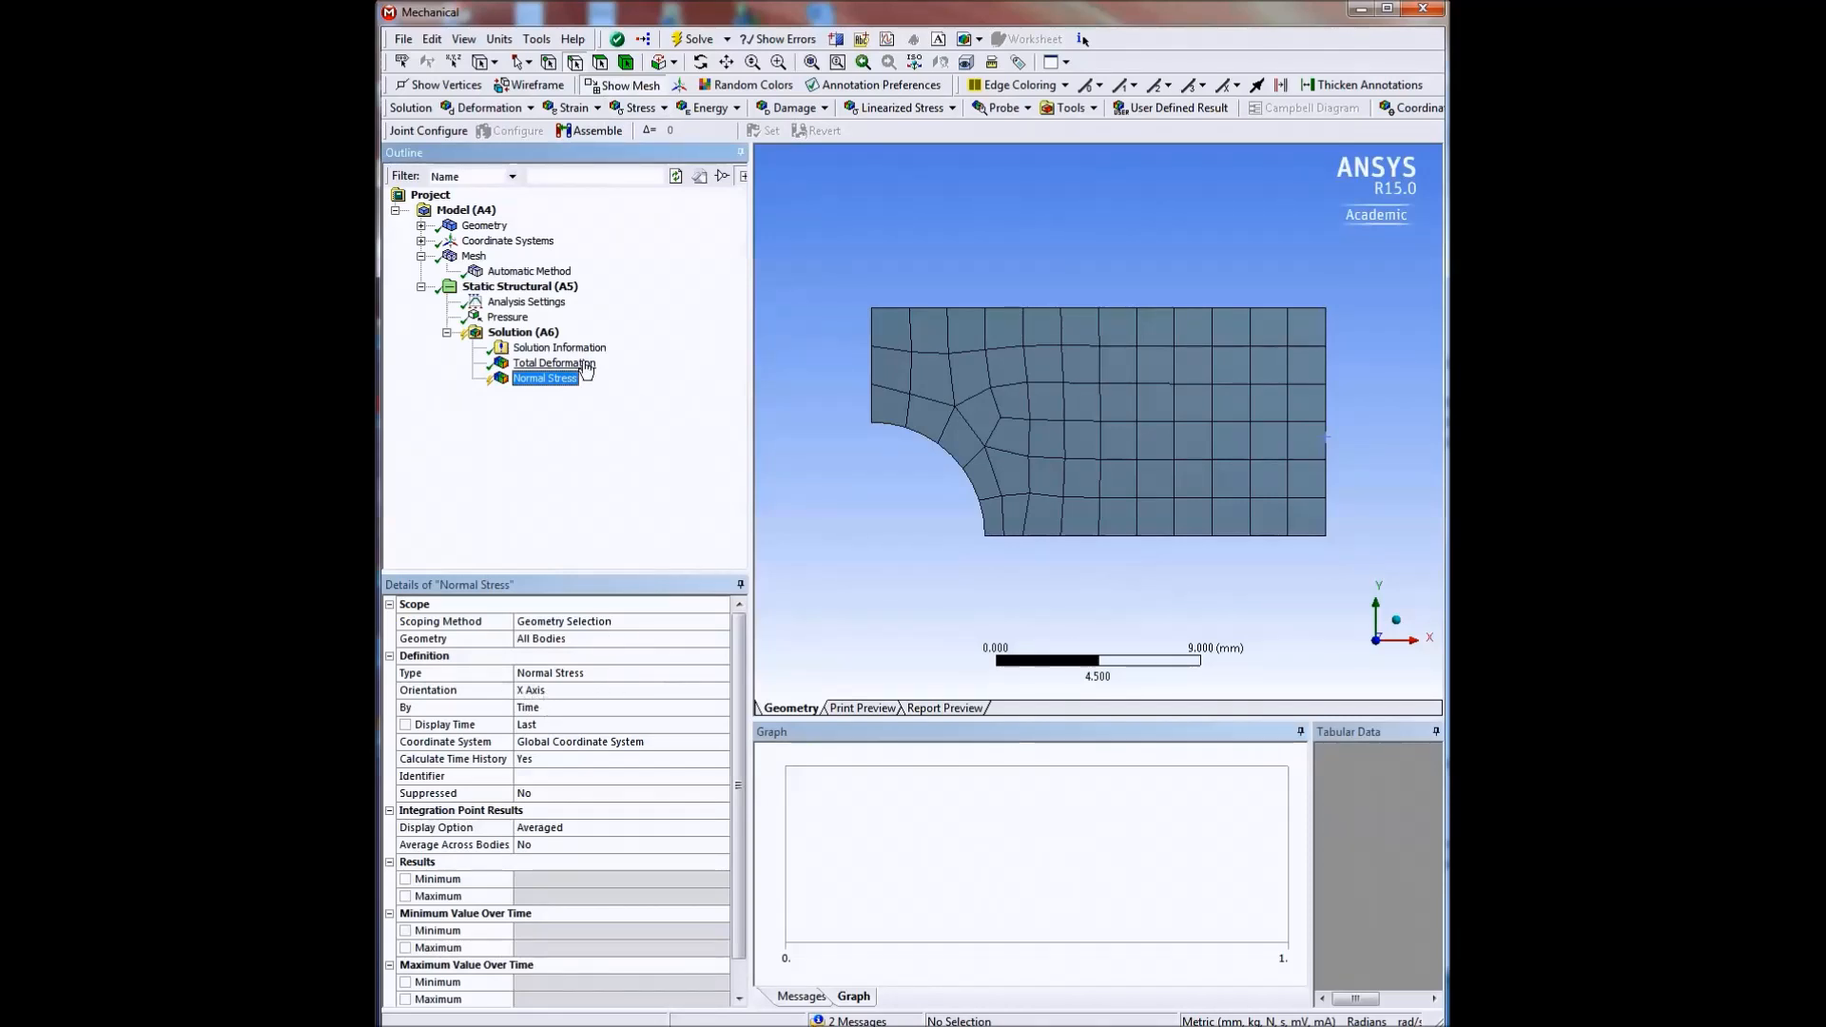
pyautogui.rightClick(550, 391)
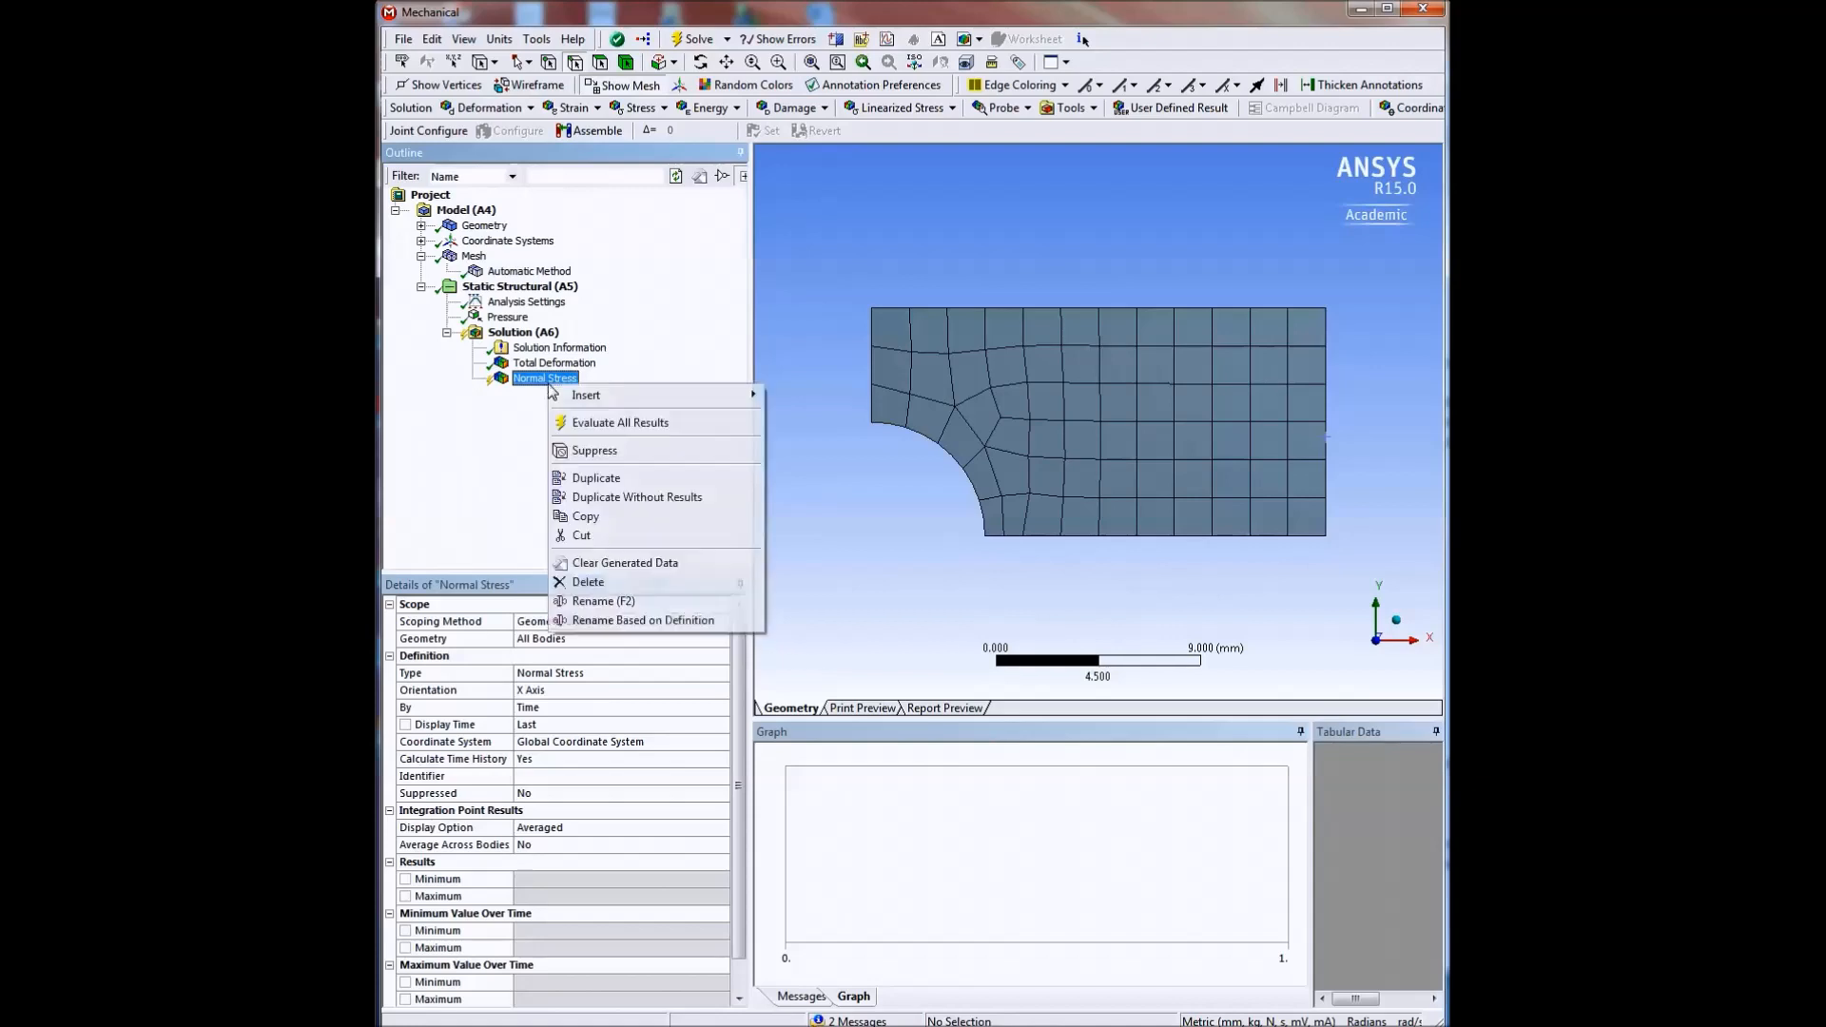
pyautogui.click(599, 422)
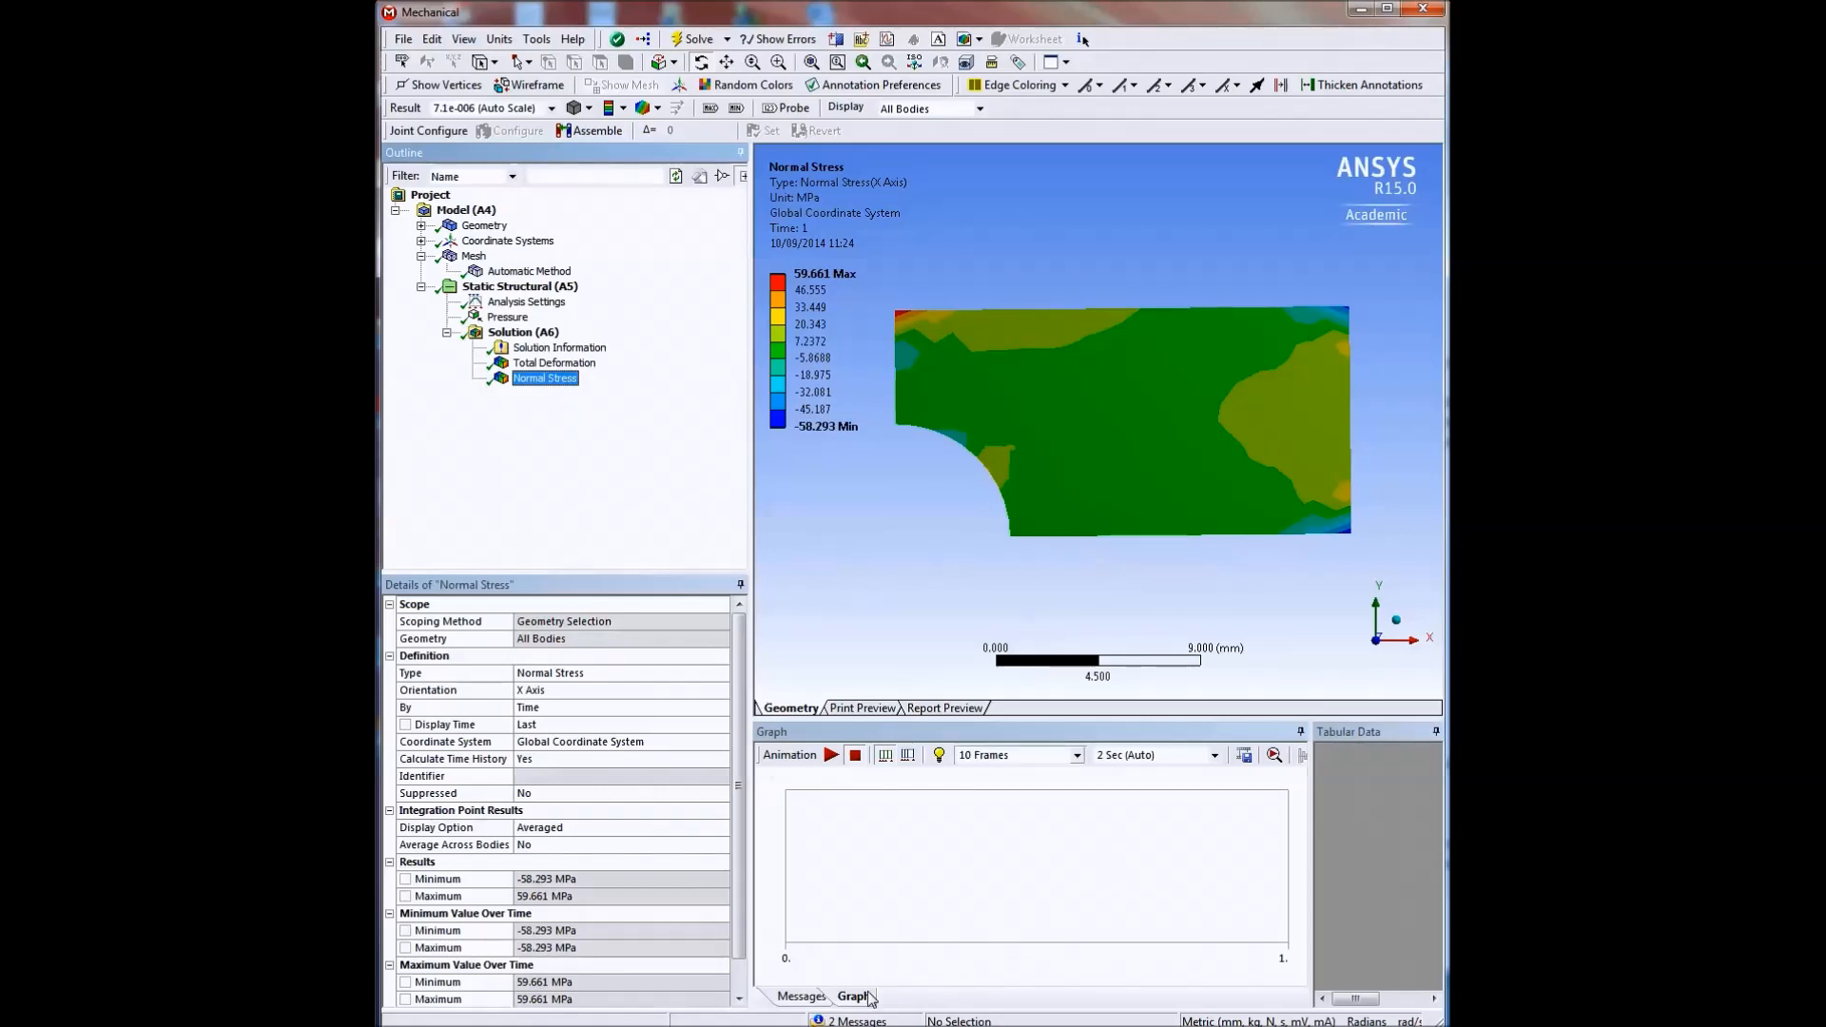
# Reread the full solver warning about underconstrained bodies and close it.
pyautogui.click(797, 997)
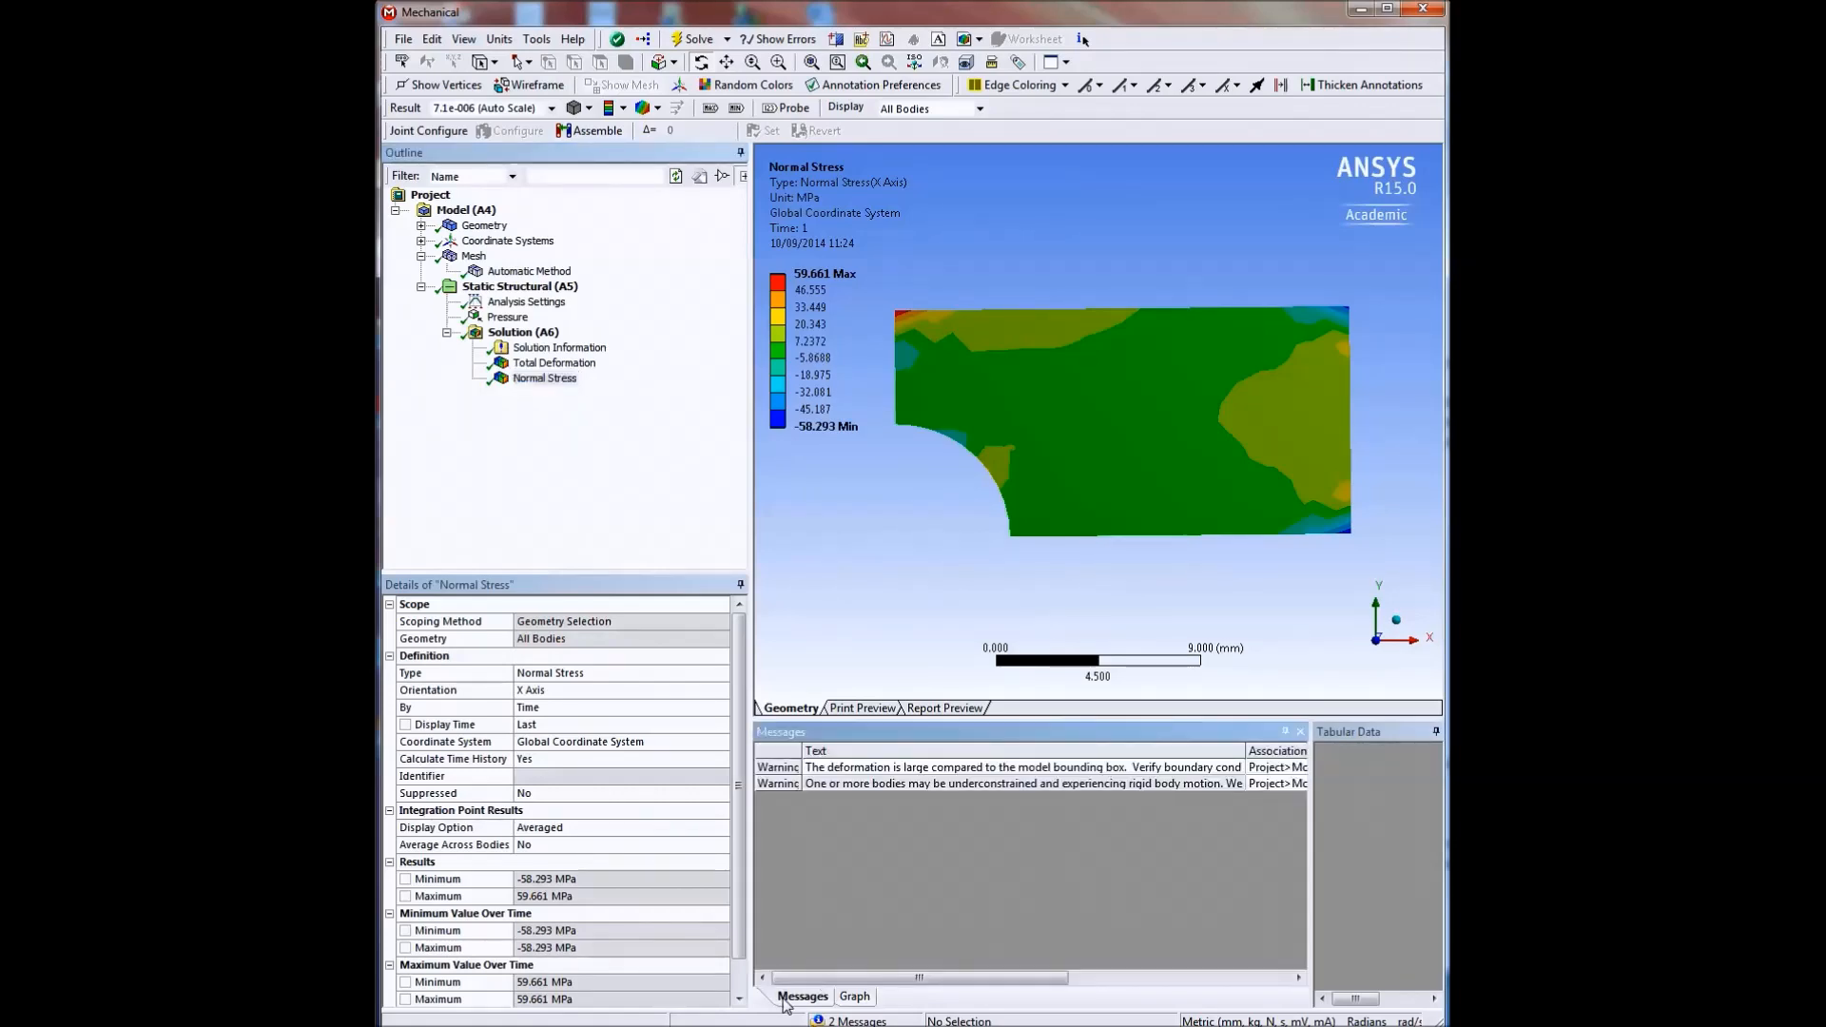
pyautogui.click(911, 785)
pyautogui.doubleClick(906, 783)
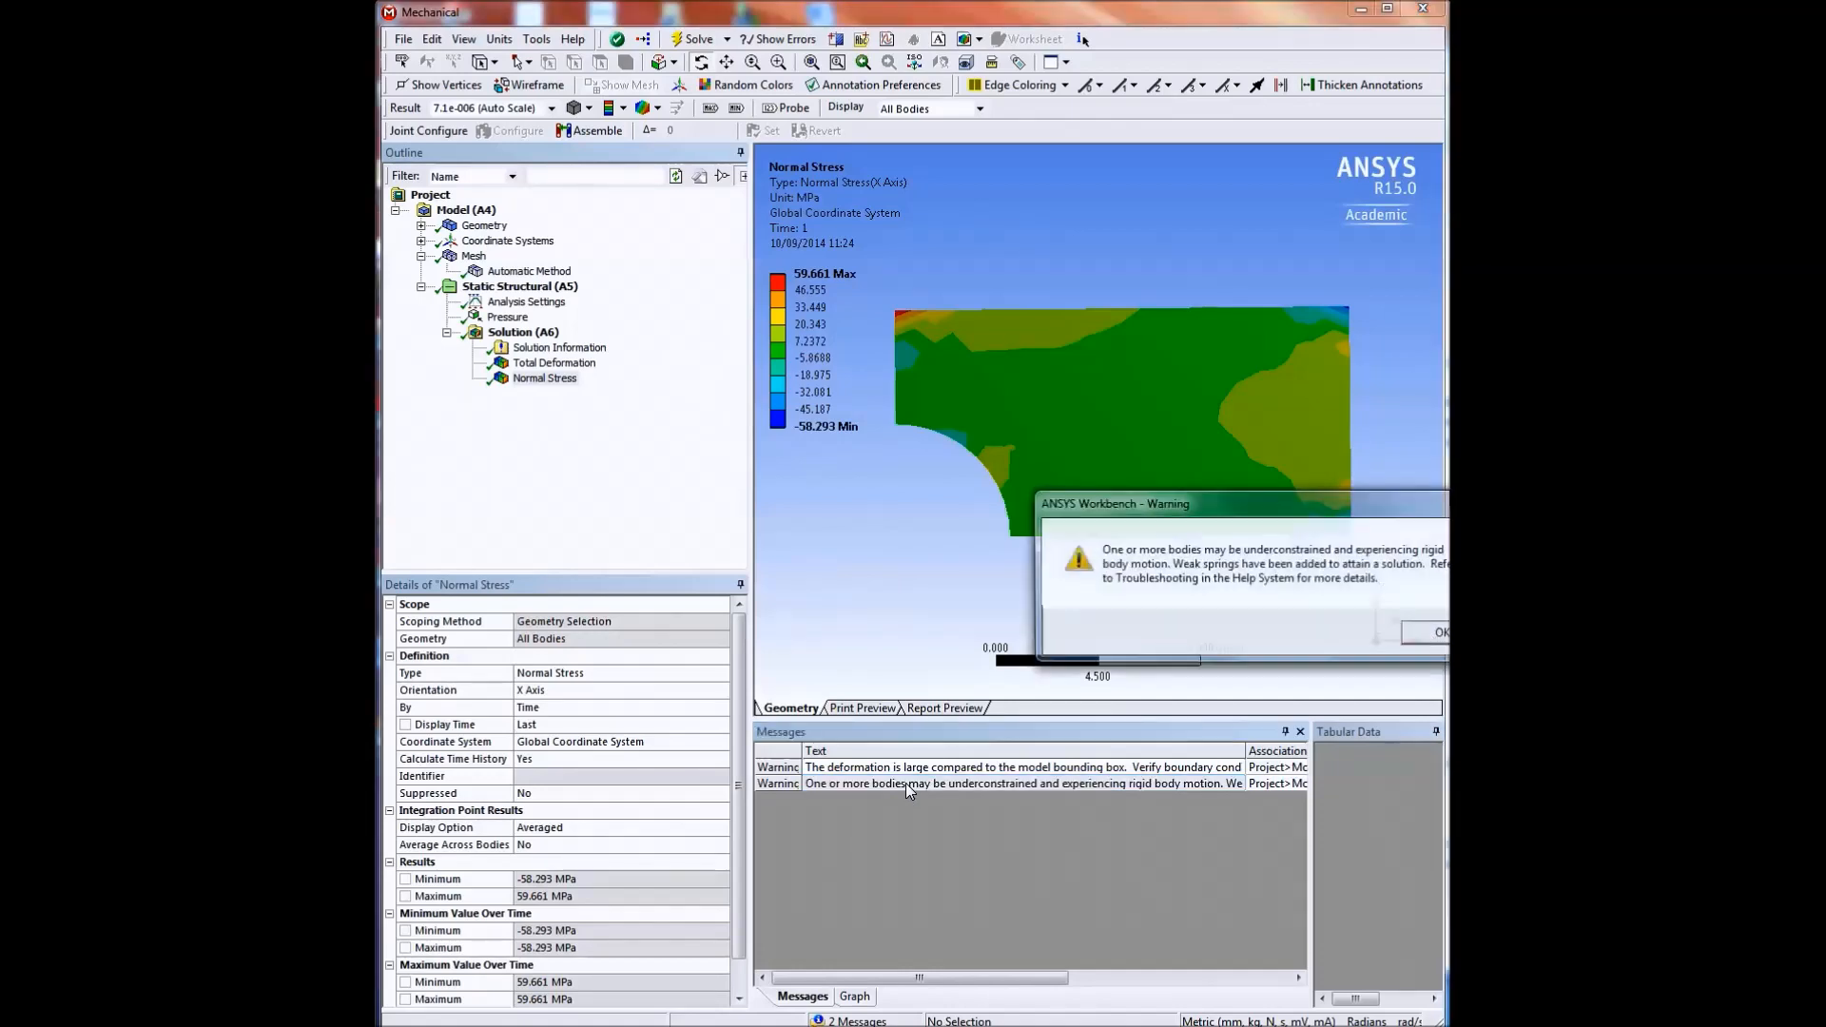
pyautogui.moveTo(1242, 506); pyautogui.dragTo(984, 486)
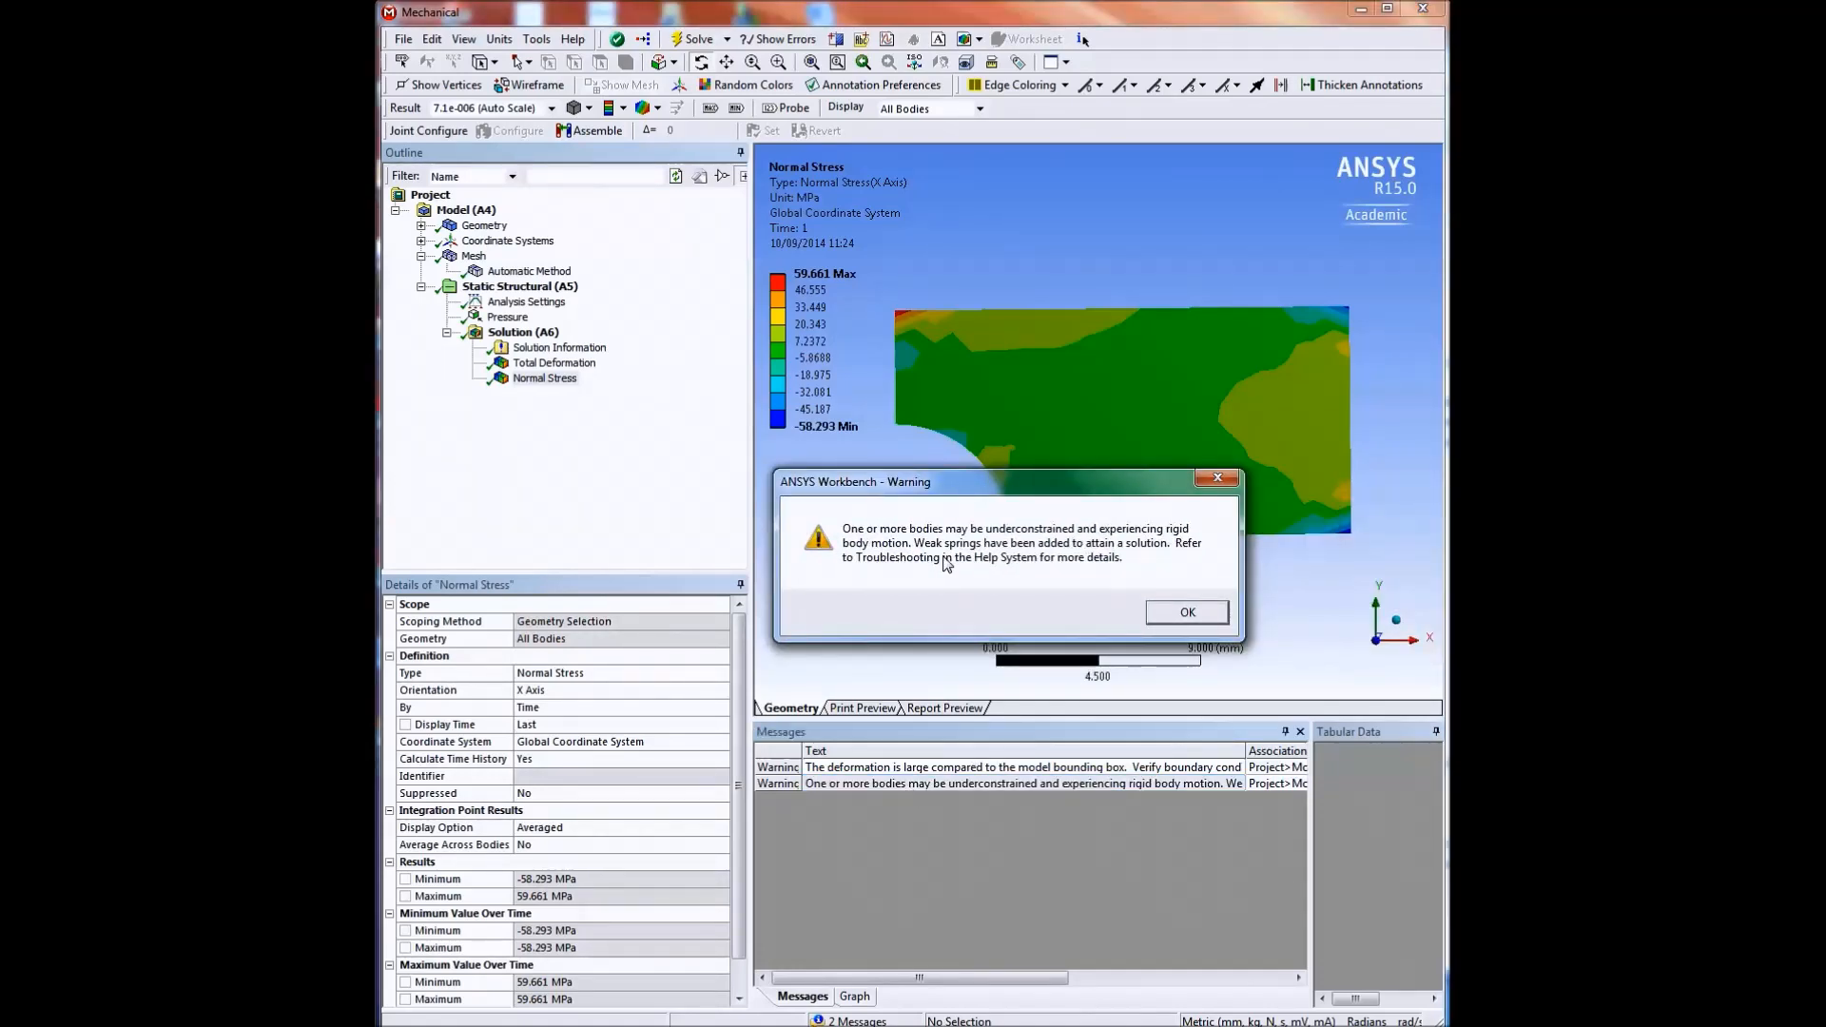
pyautogui.click(1154, 613)
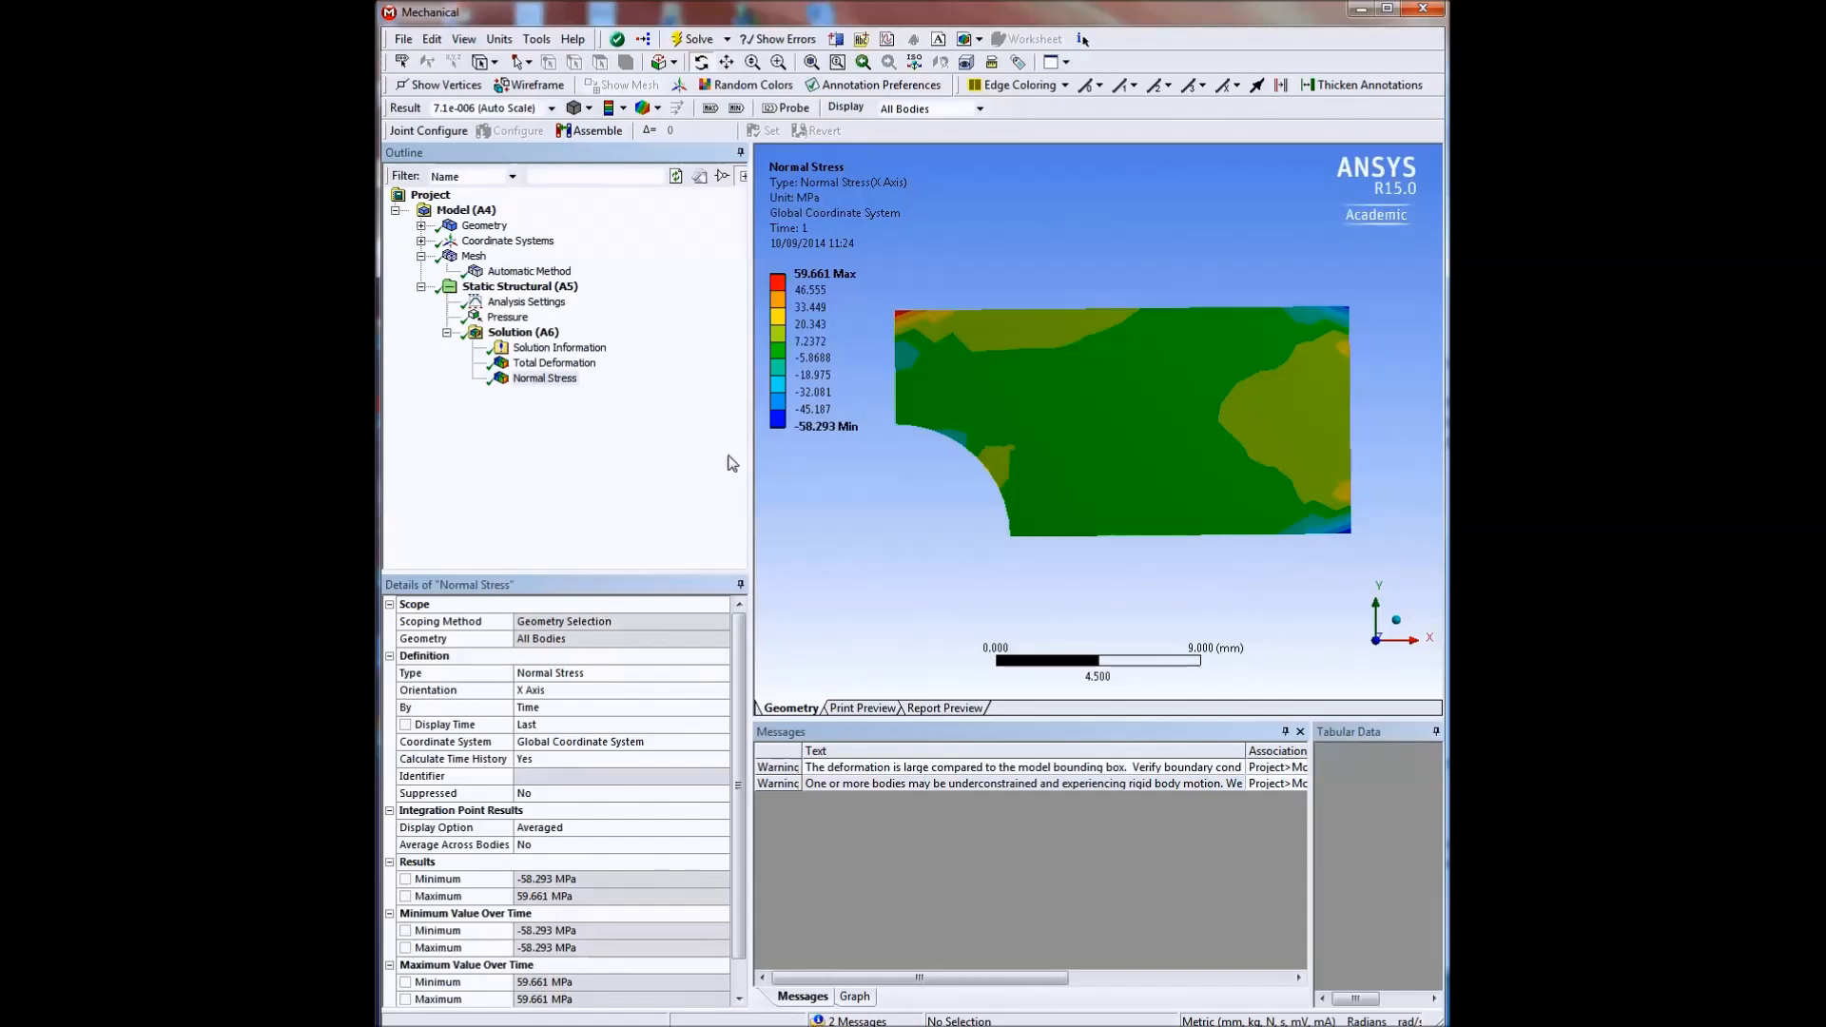
# Insert a Displacement support in the static structural analysis and scope it to the plate's left vertical edge above the hole.
pyautogui.click(522, 287)
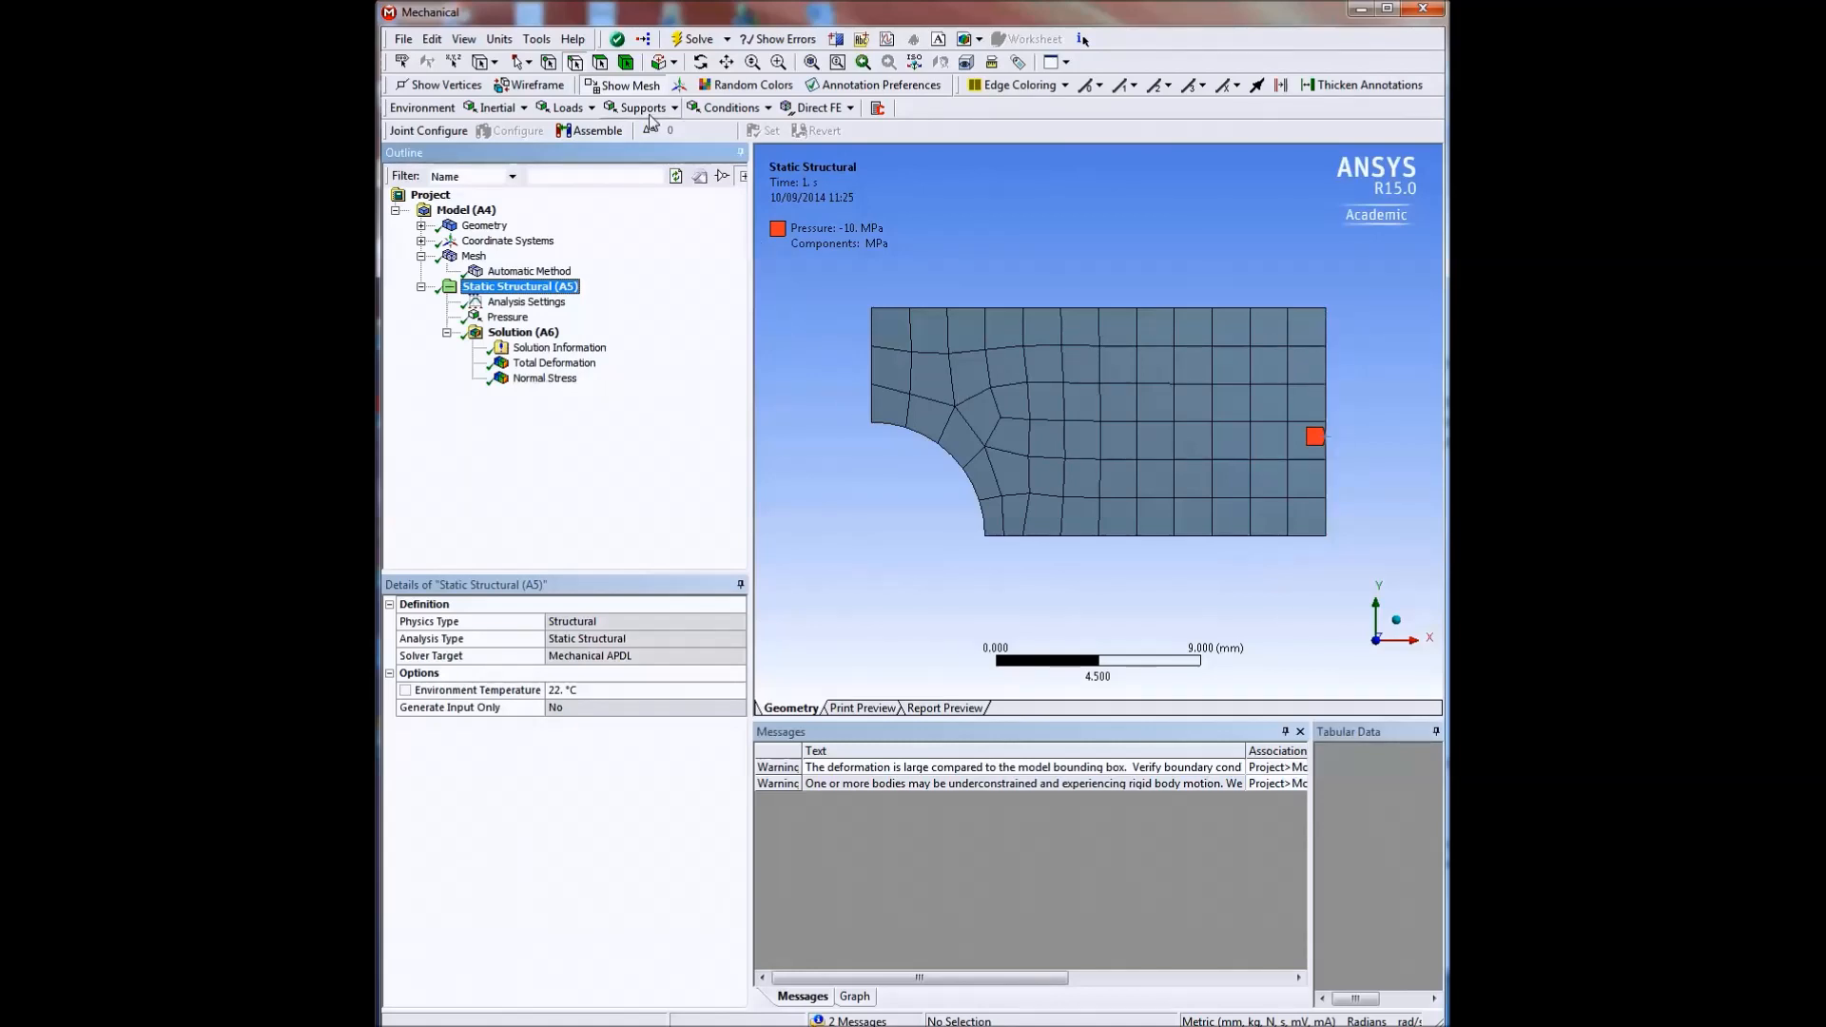
pyautogui.click(676, 109)
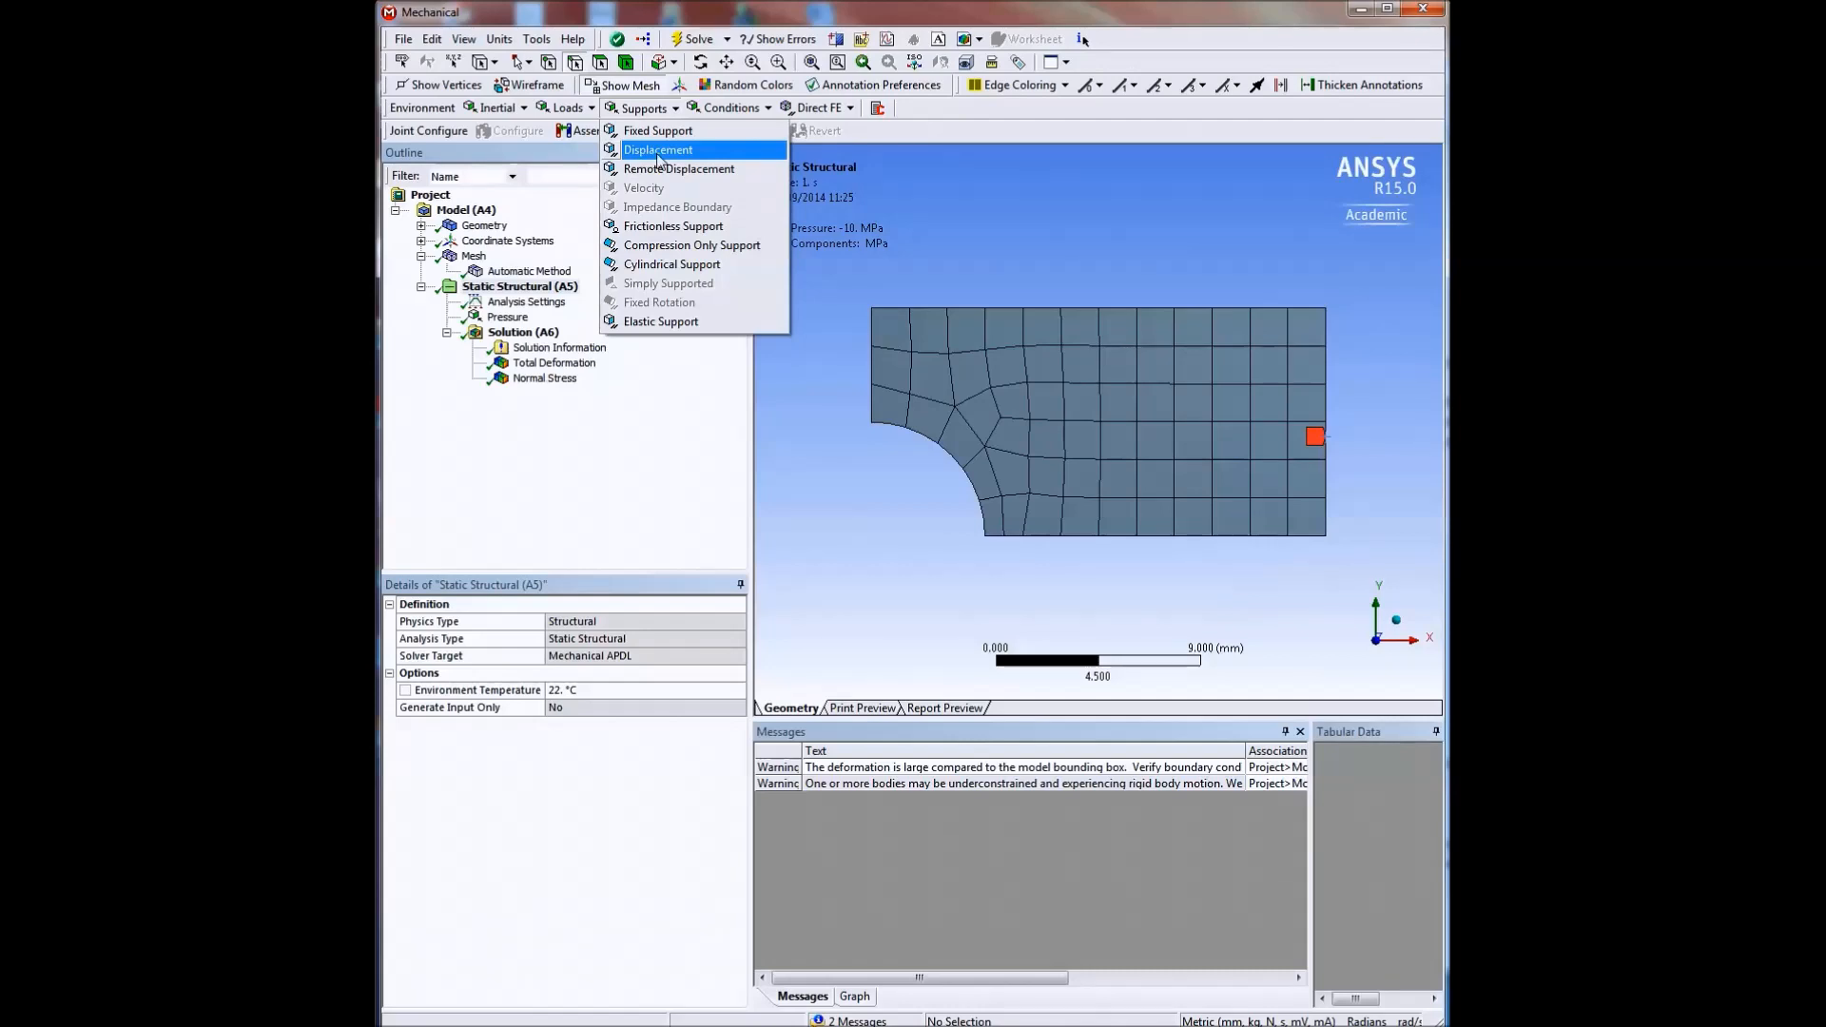
pyautogui.click(658, 152)
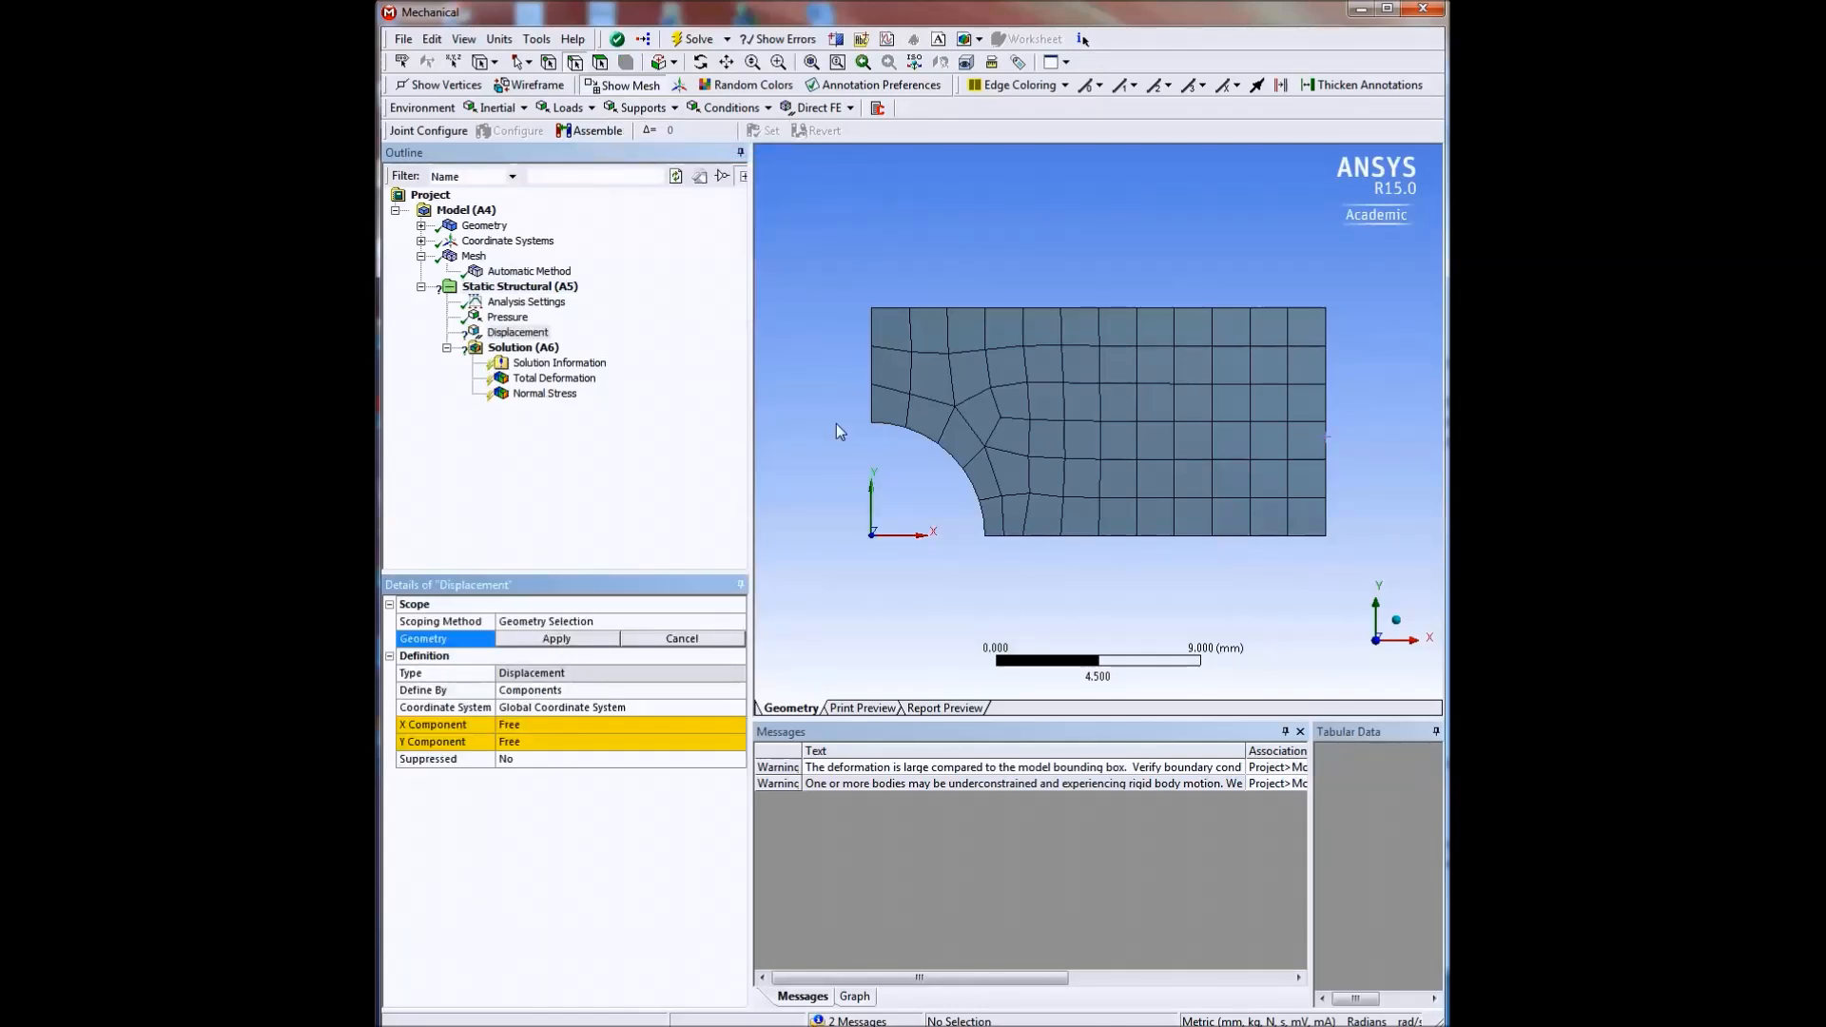
pyautogui.click(869, 367)
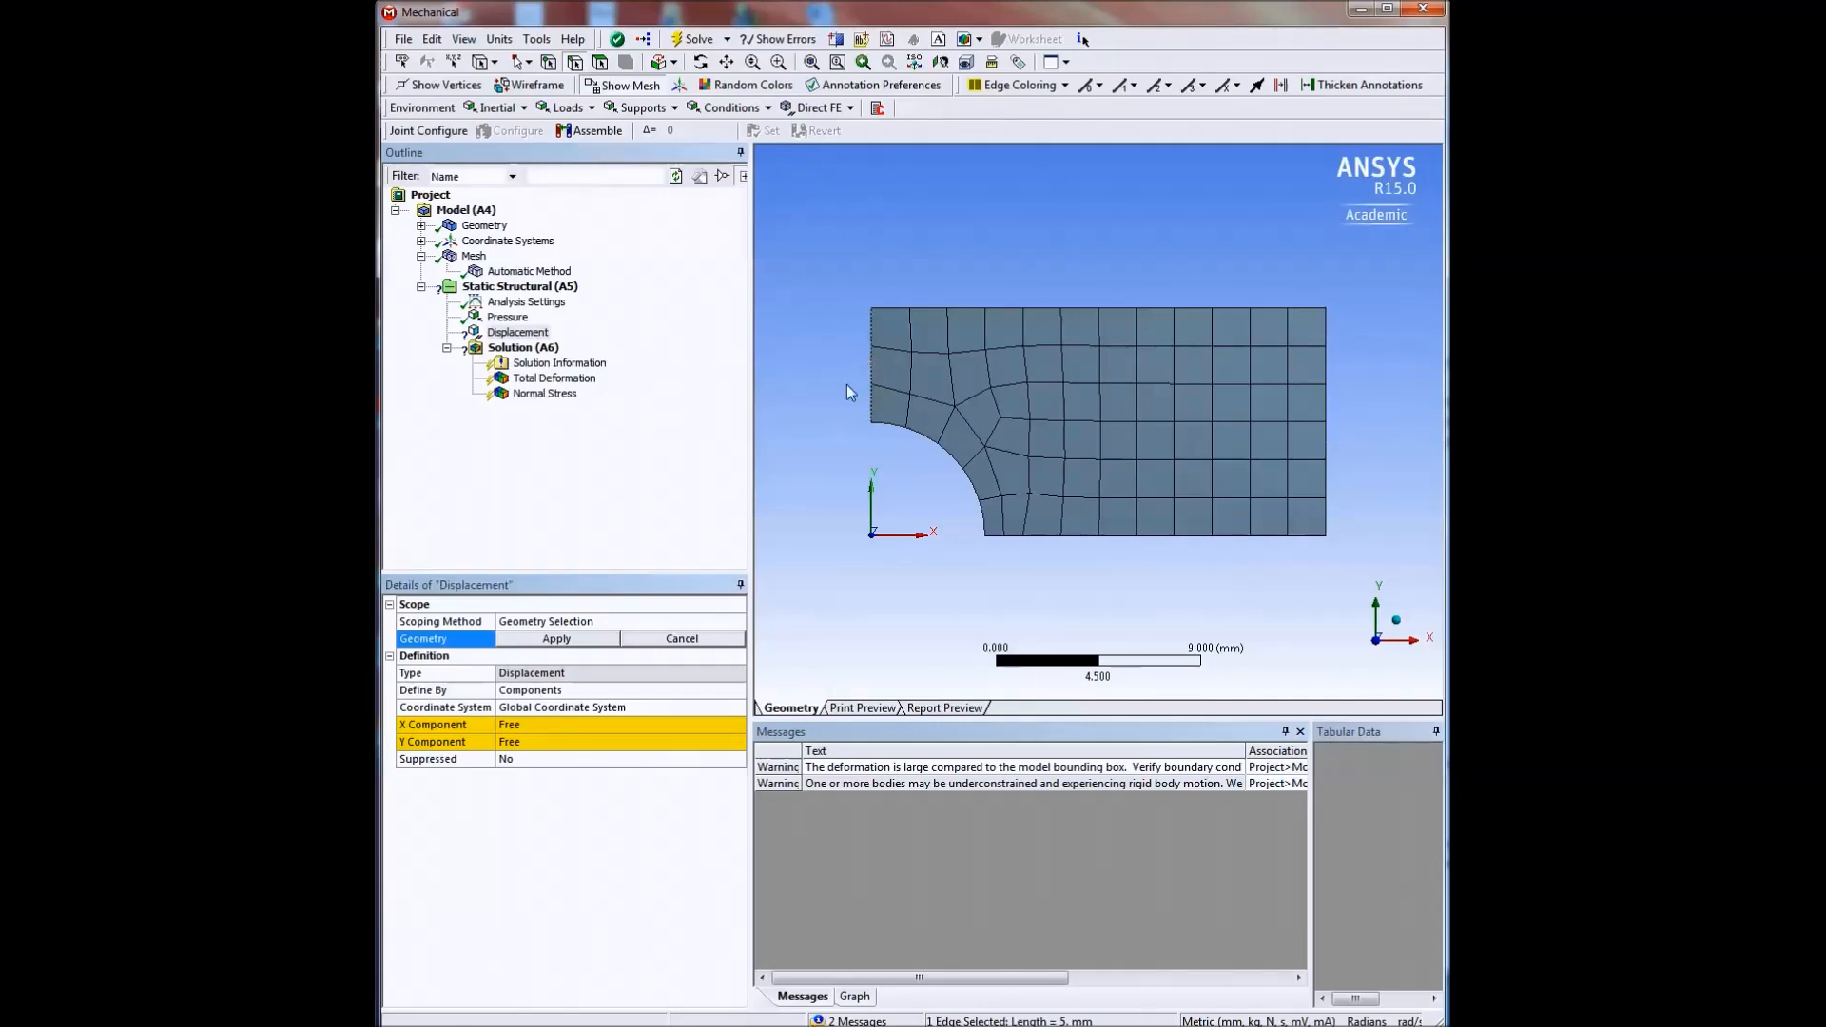
pyautogui.click(578, 637)
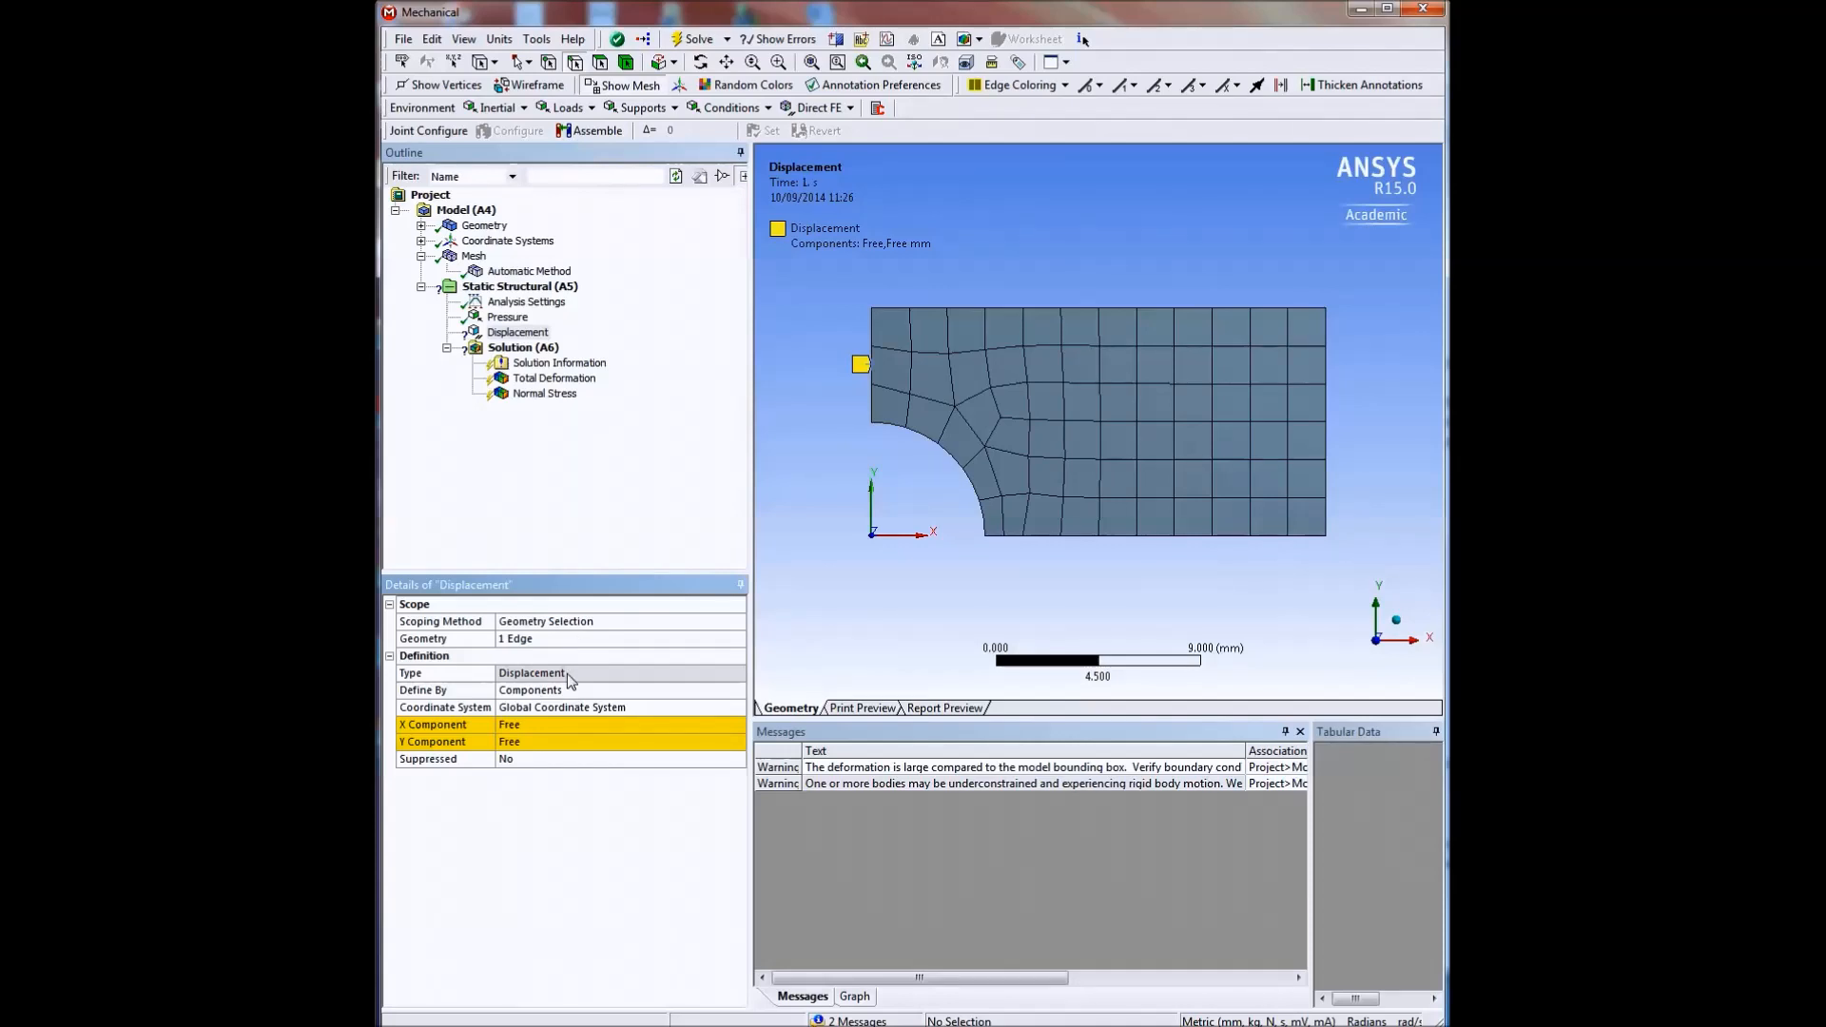
# Set the left edge displacement's X component to 0 mm, leaving Y free, and solve the analysis.
pyautogui.click(523, 725)
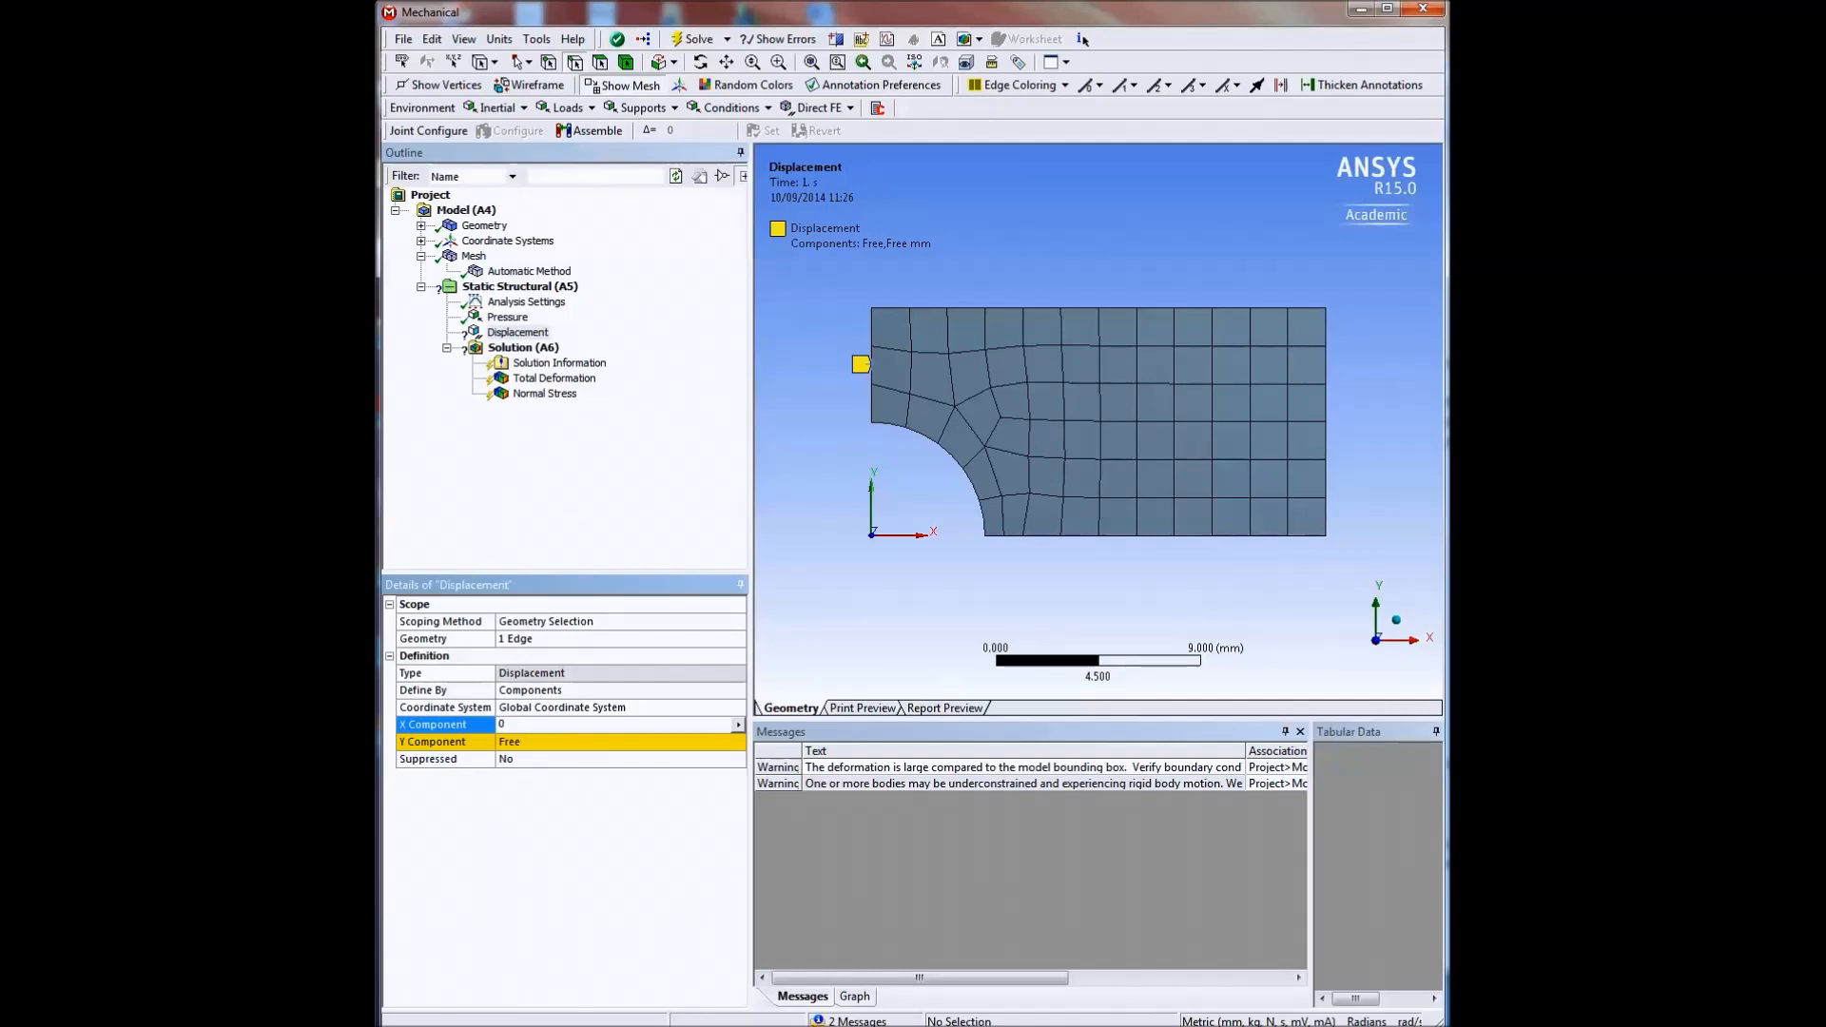
pyautogui.press('Return')
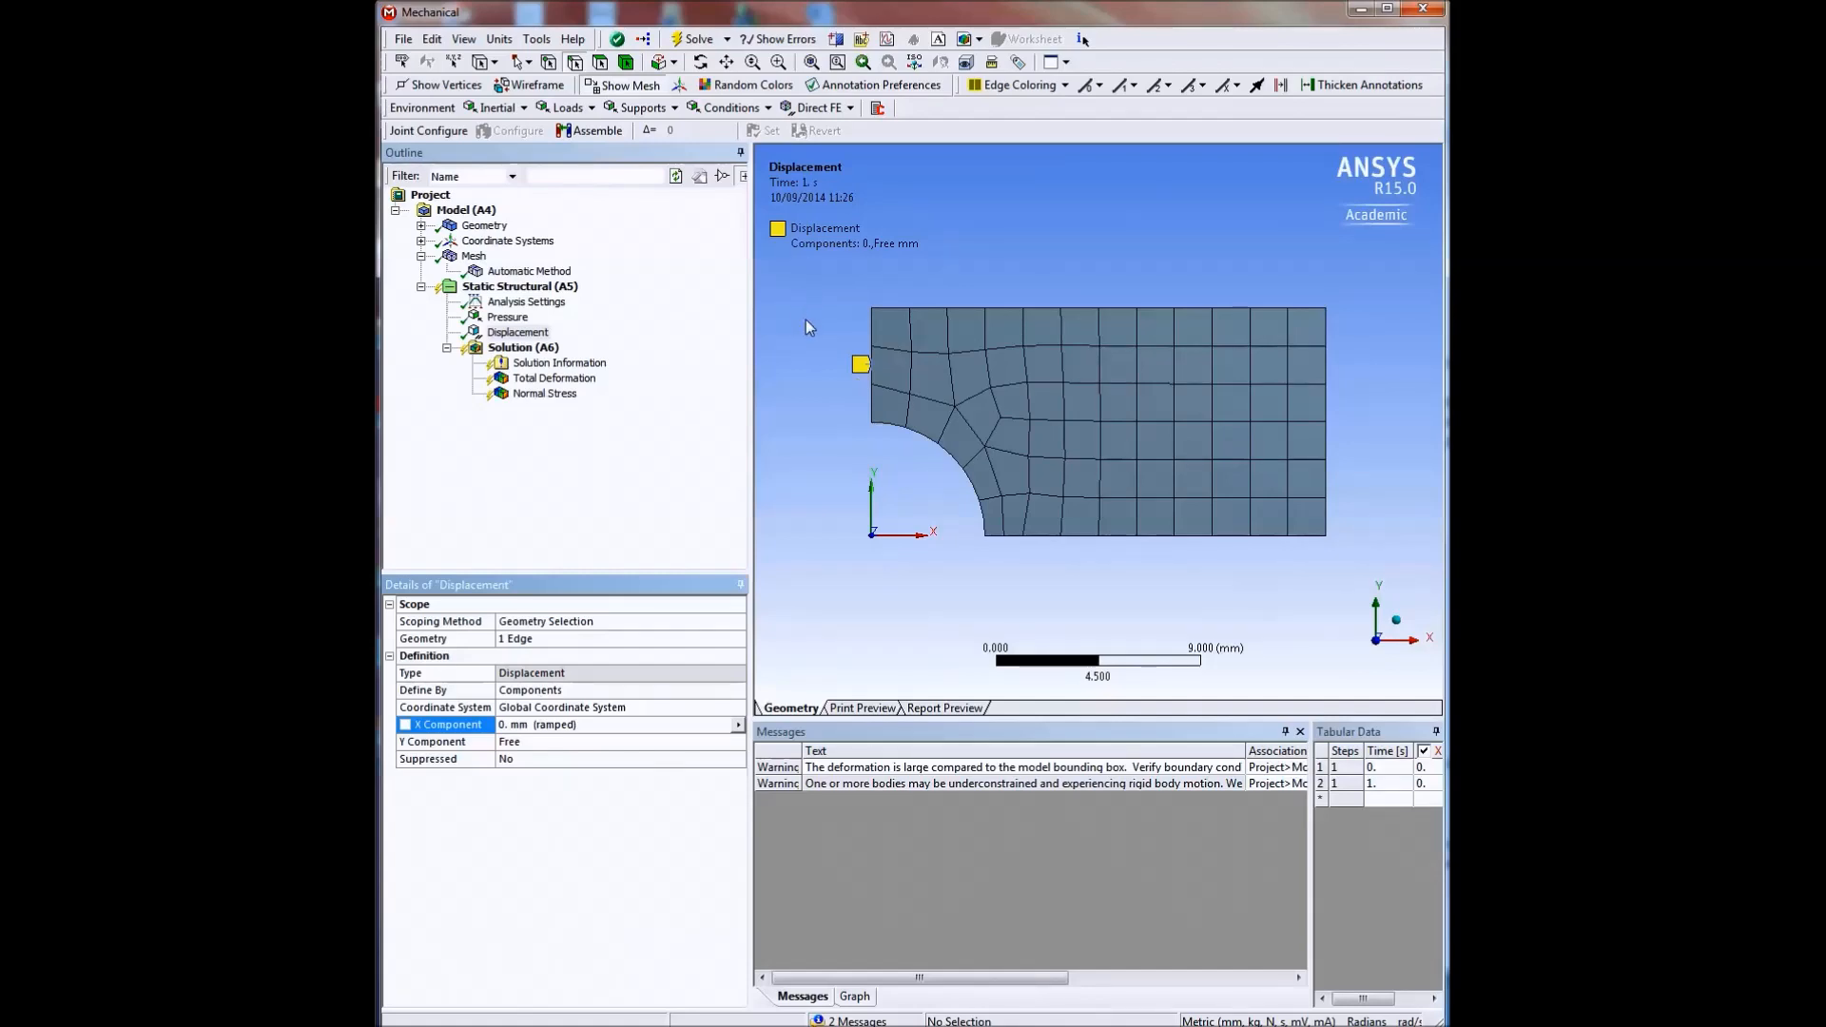
pyautogui.click(698, 40)
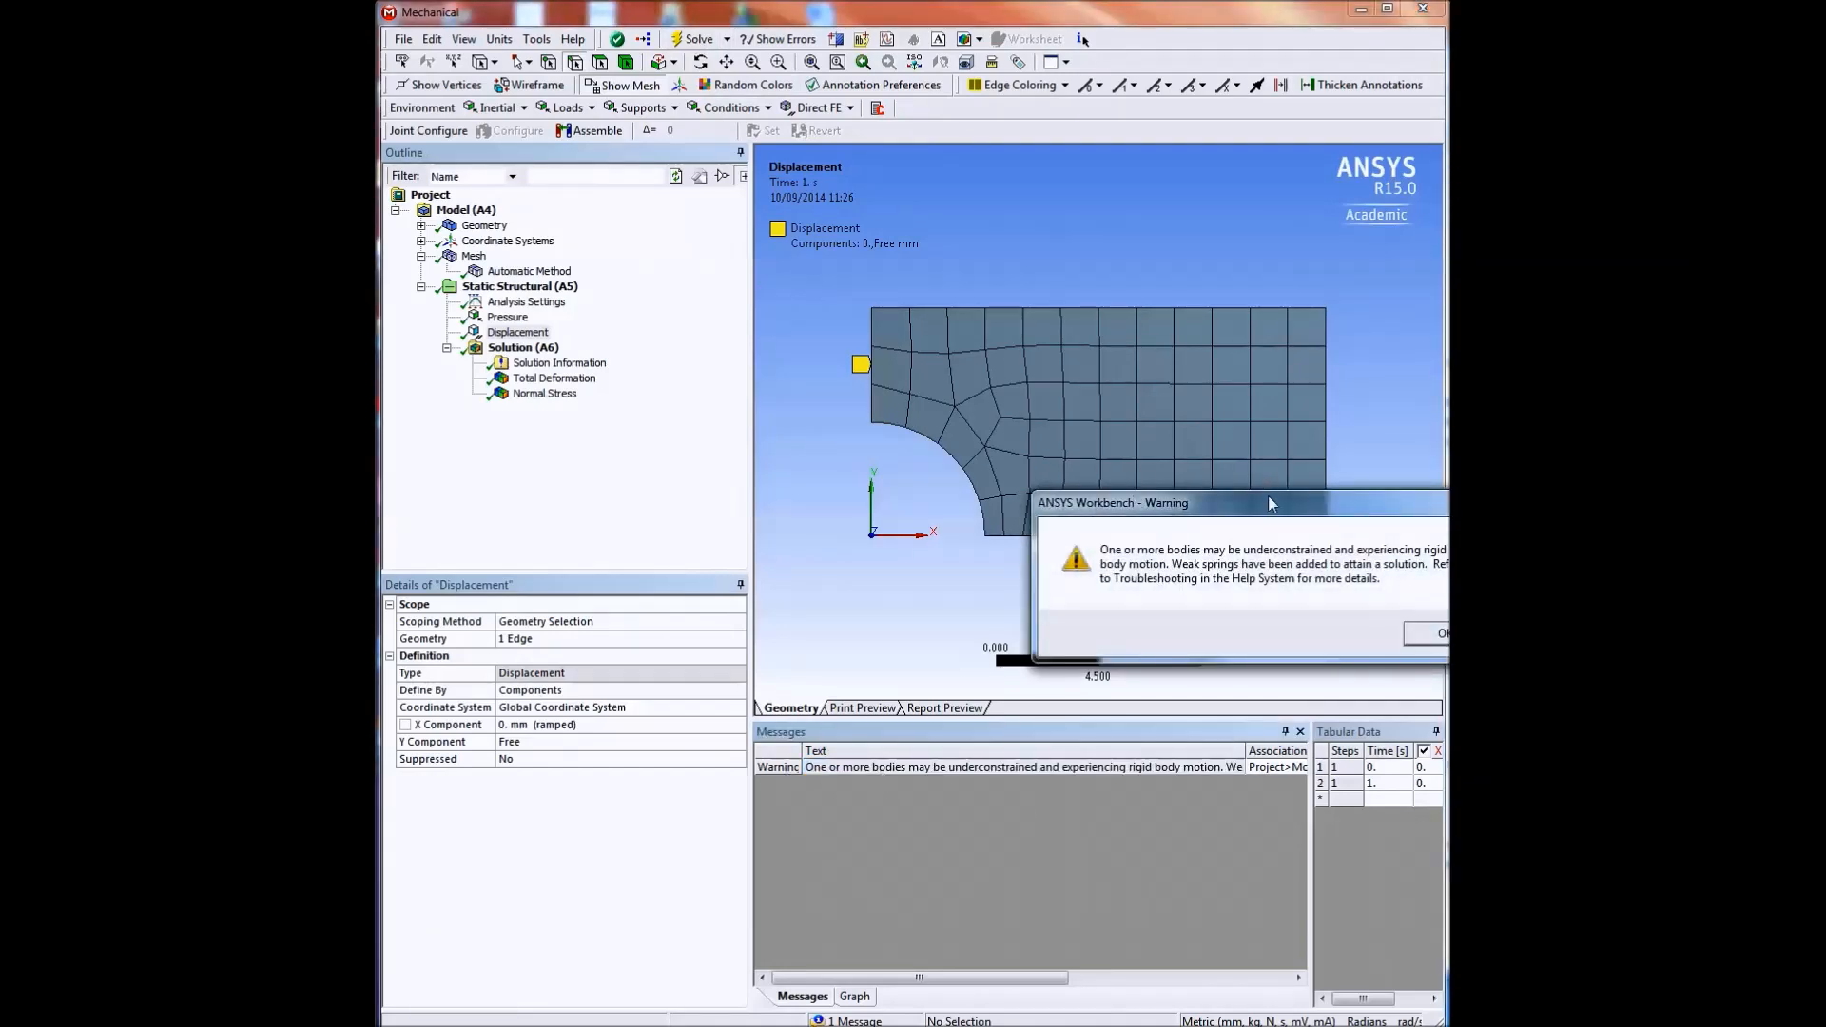
pyautogui.moveTo(1281, 516); pyautogui.dragTo(1087, 386)
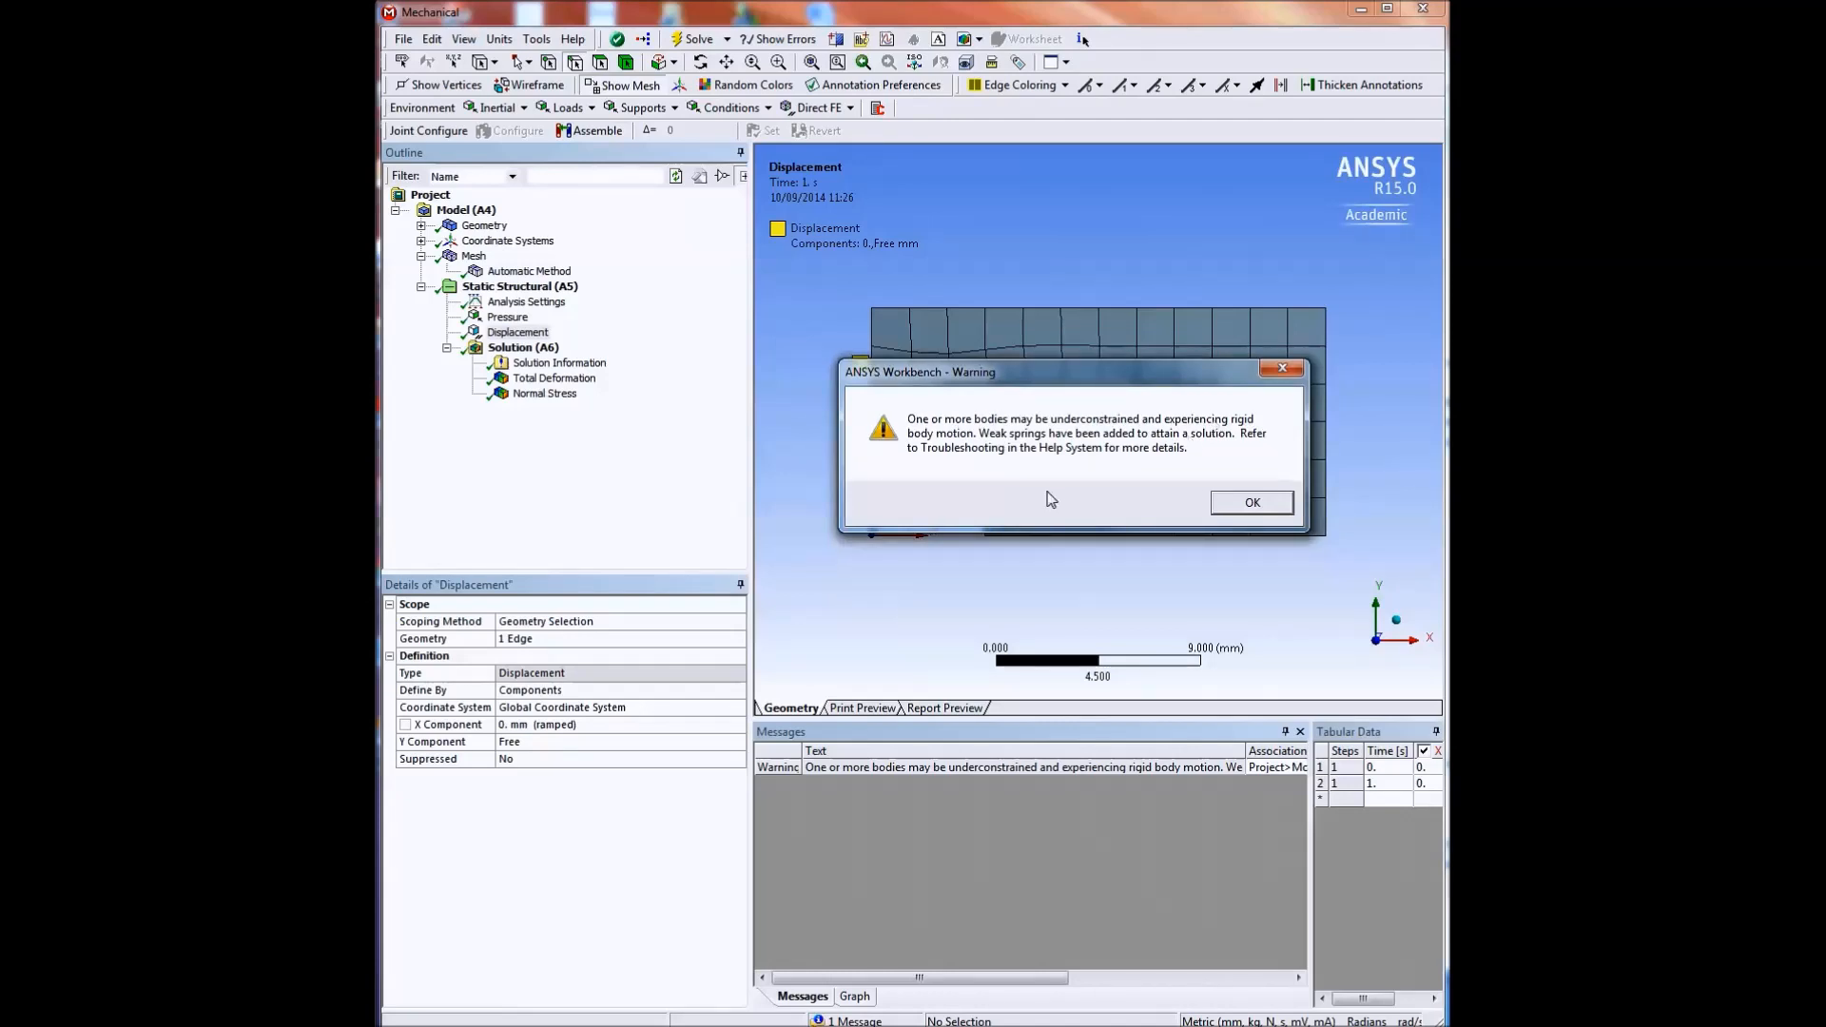
pyautogui.click(1251, 504)
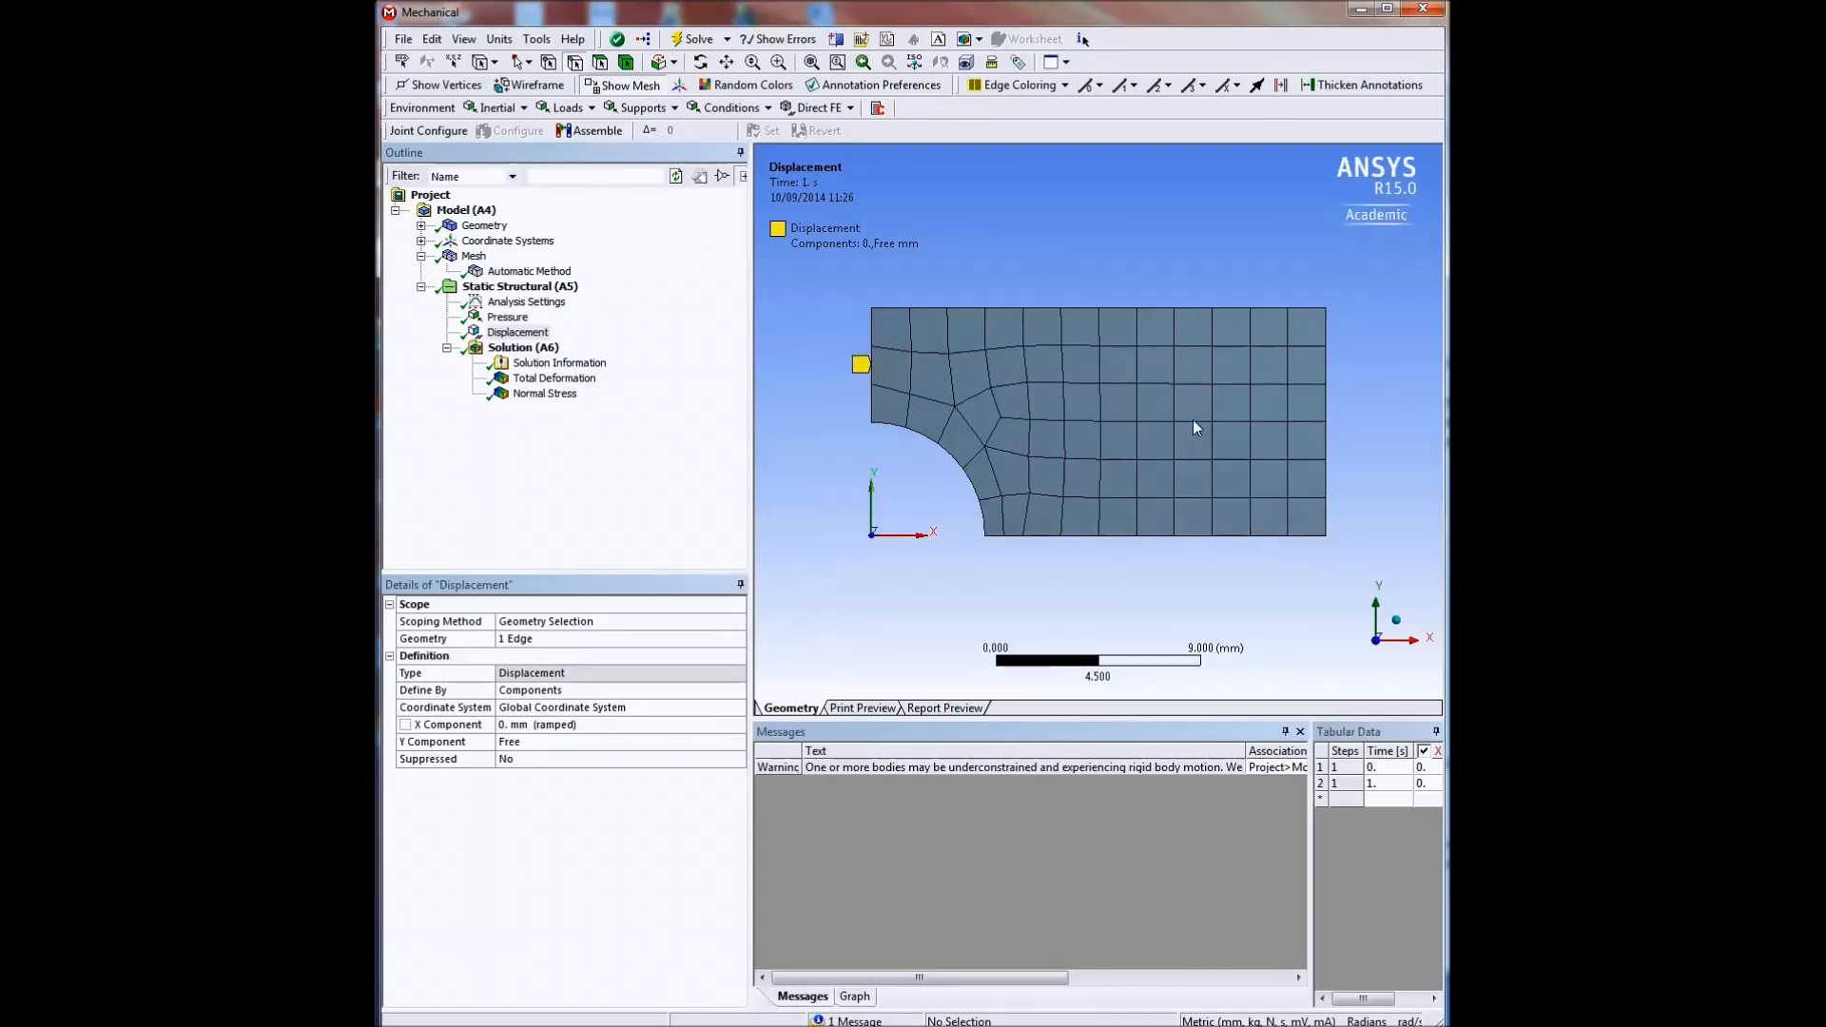
# Animate the total deformation with only the left edge held in X to examine the plate's remaining motion, and stop playback.
pyautogui.click(561, 379)
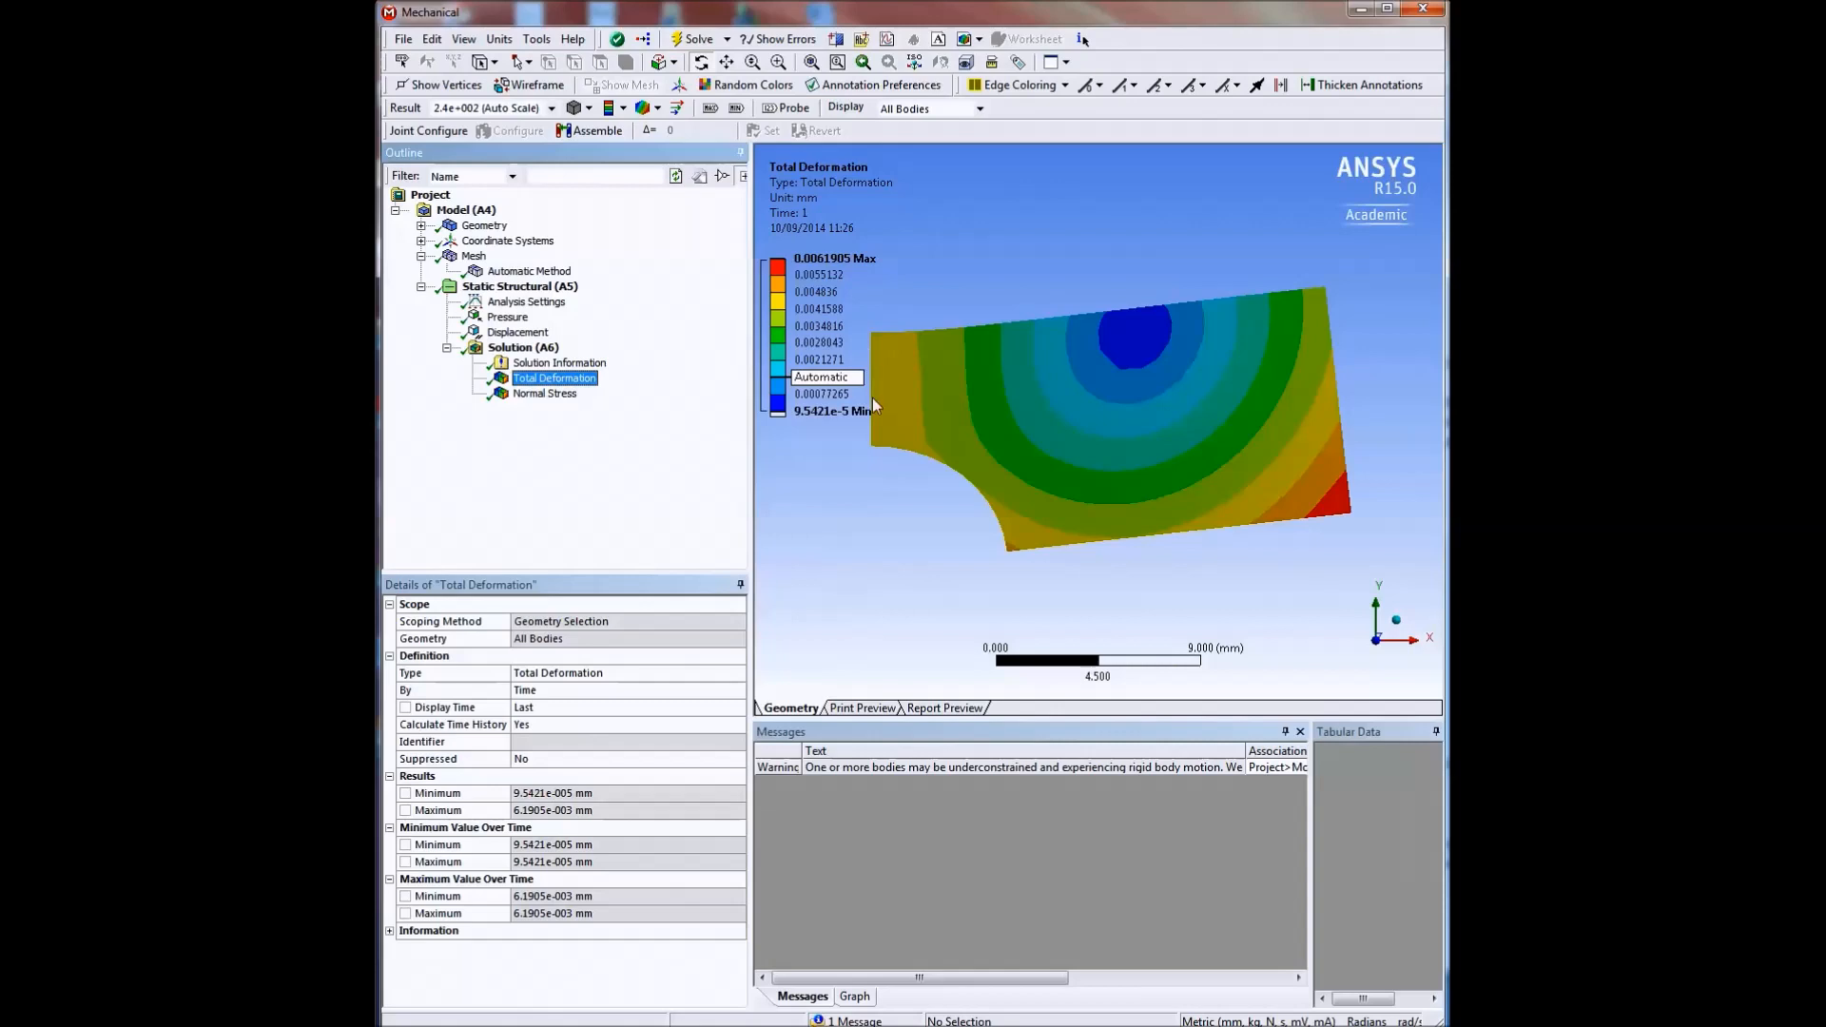
pyautogui.click(854, 997)
pyautogui.click(831, 755)
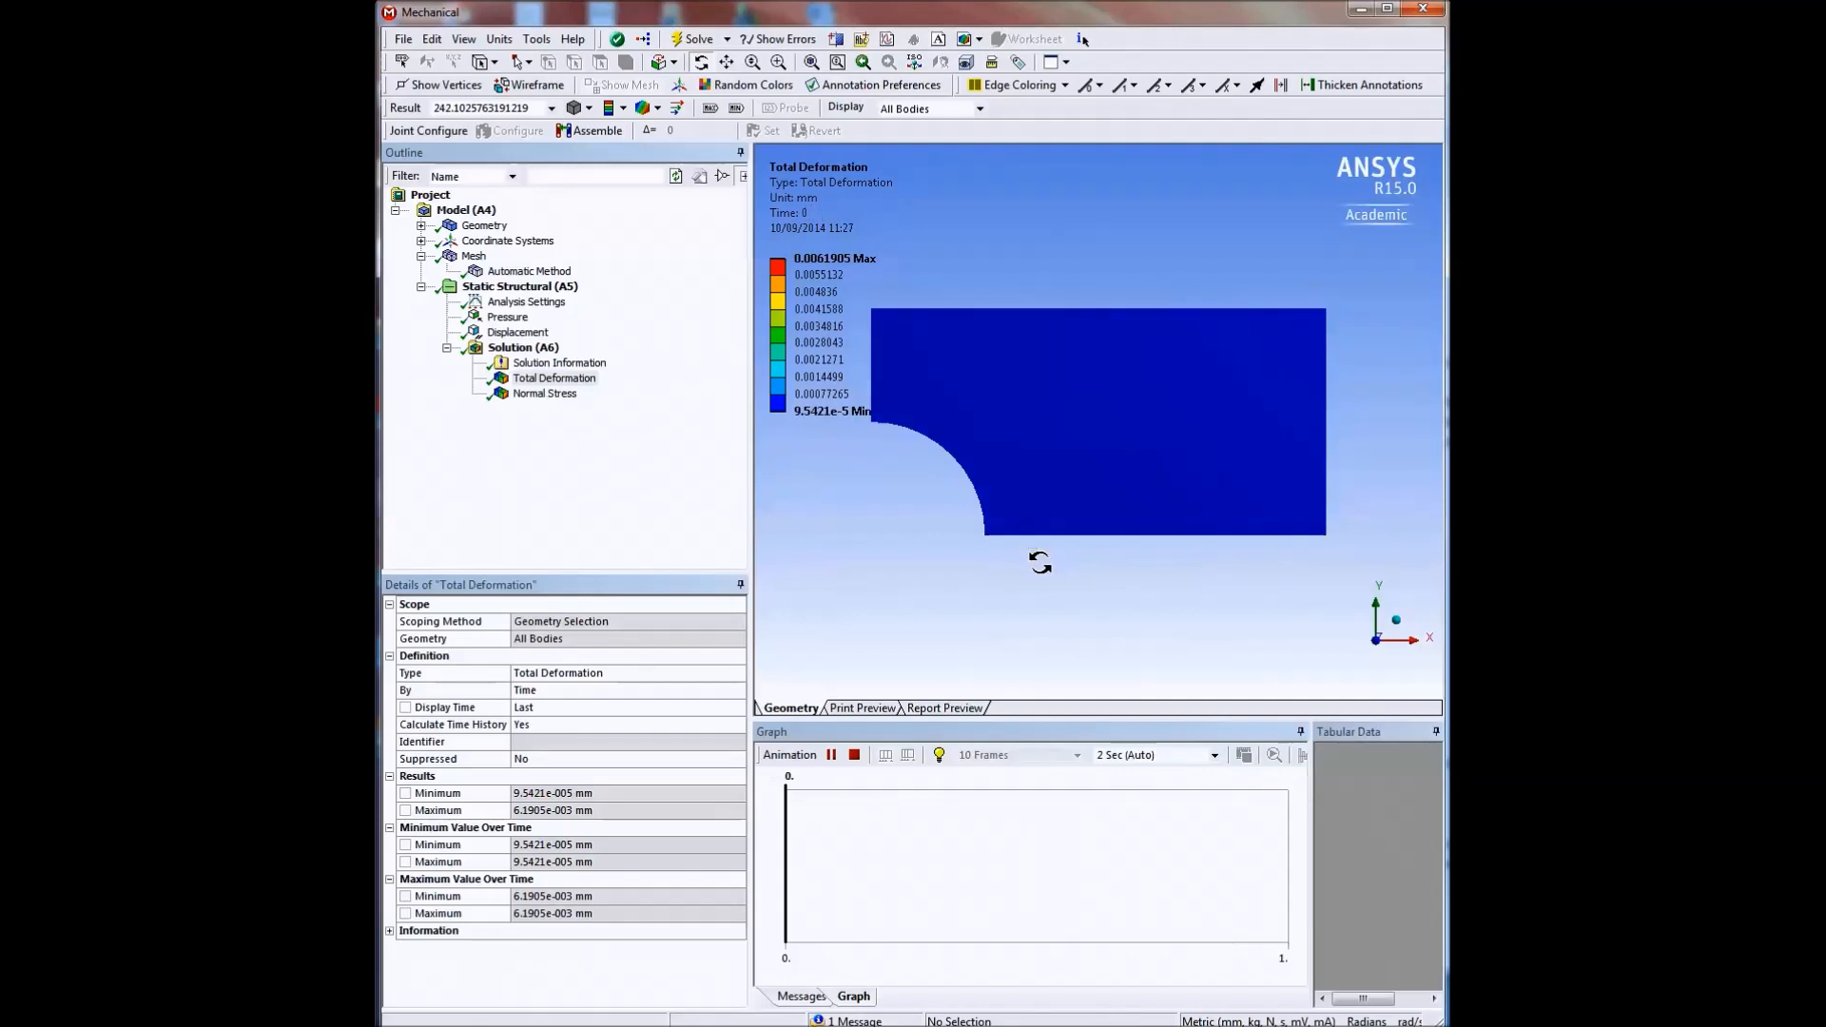
pyautogui.click(853, 755)
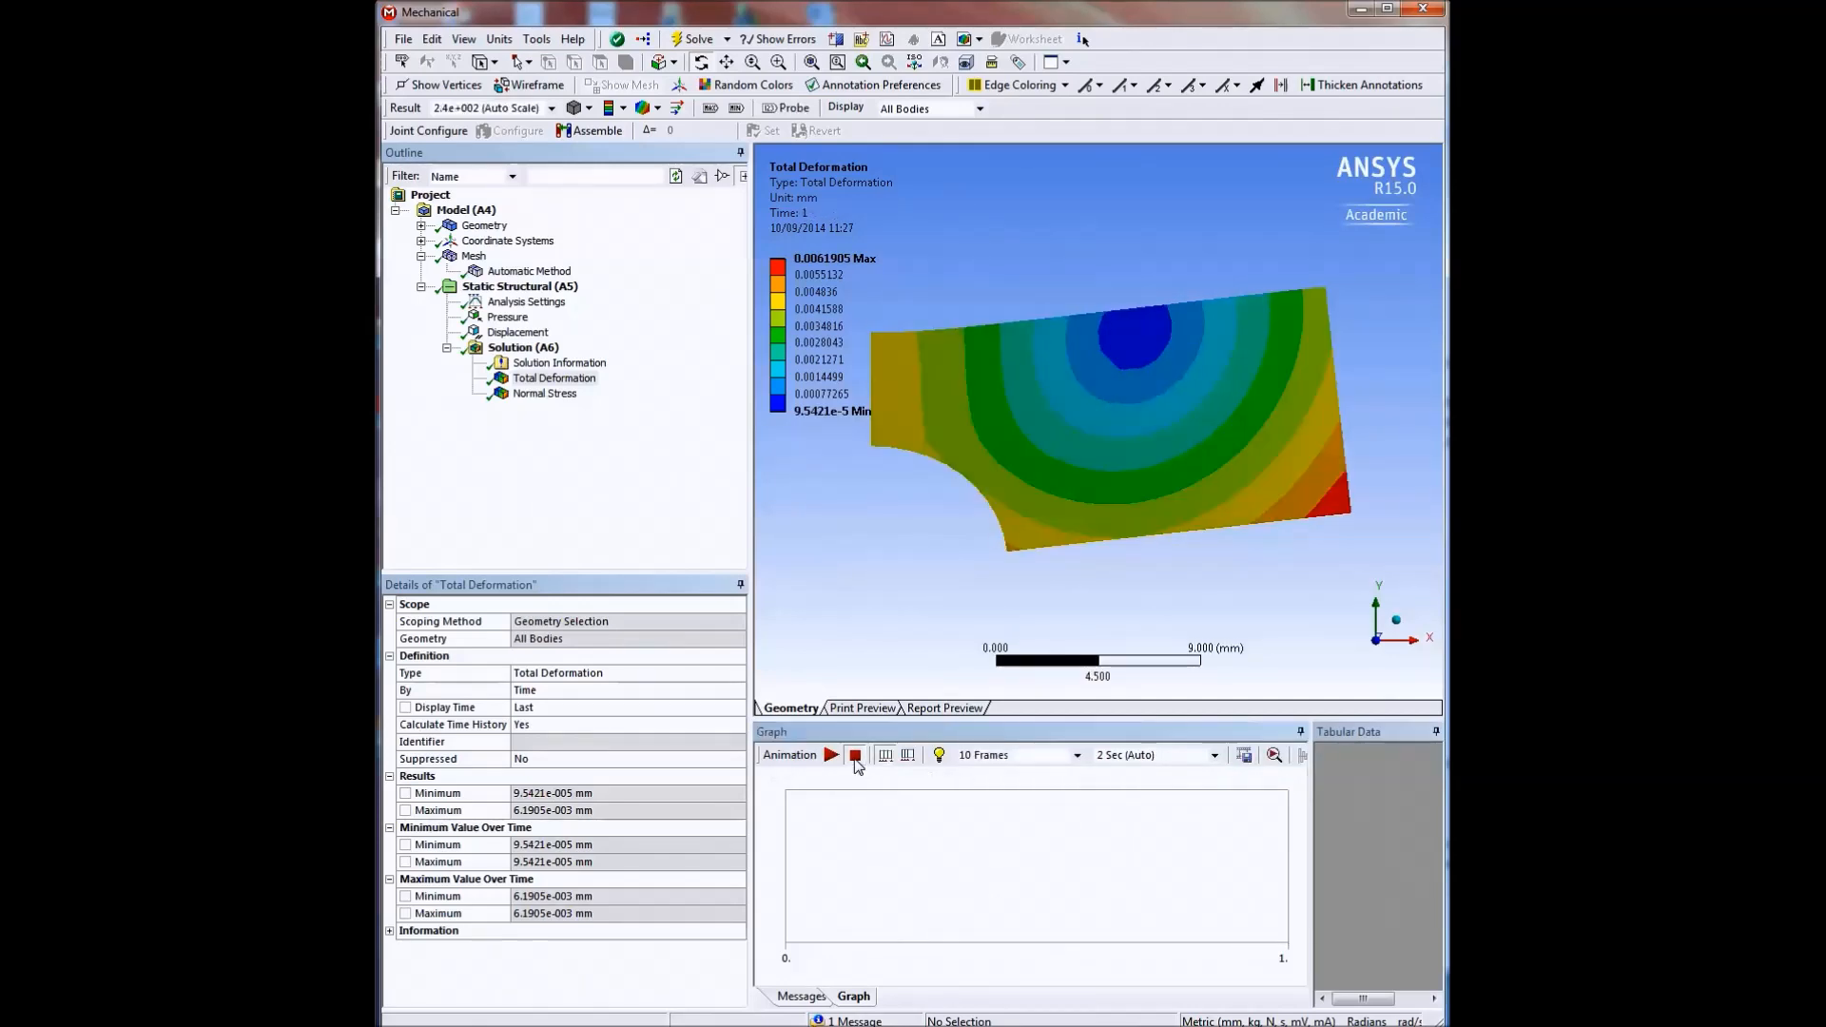
# Insert a second Displacement support in the static structural analysis and scope it to the plate's bottom horizontal edge.
pyautogui.click(495, 288)
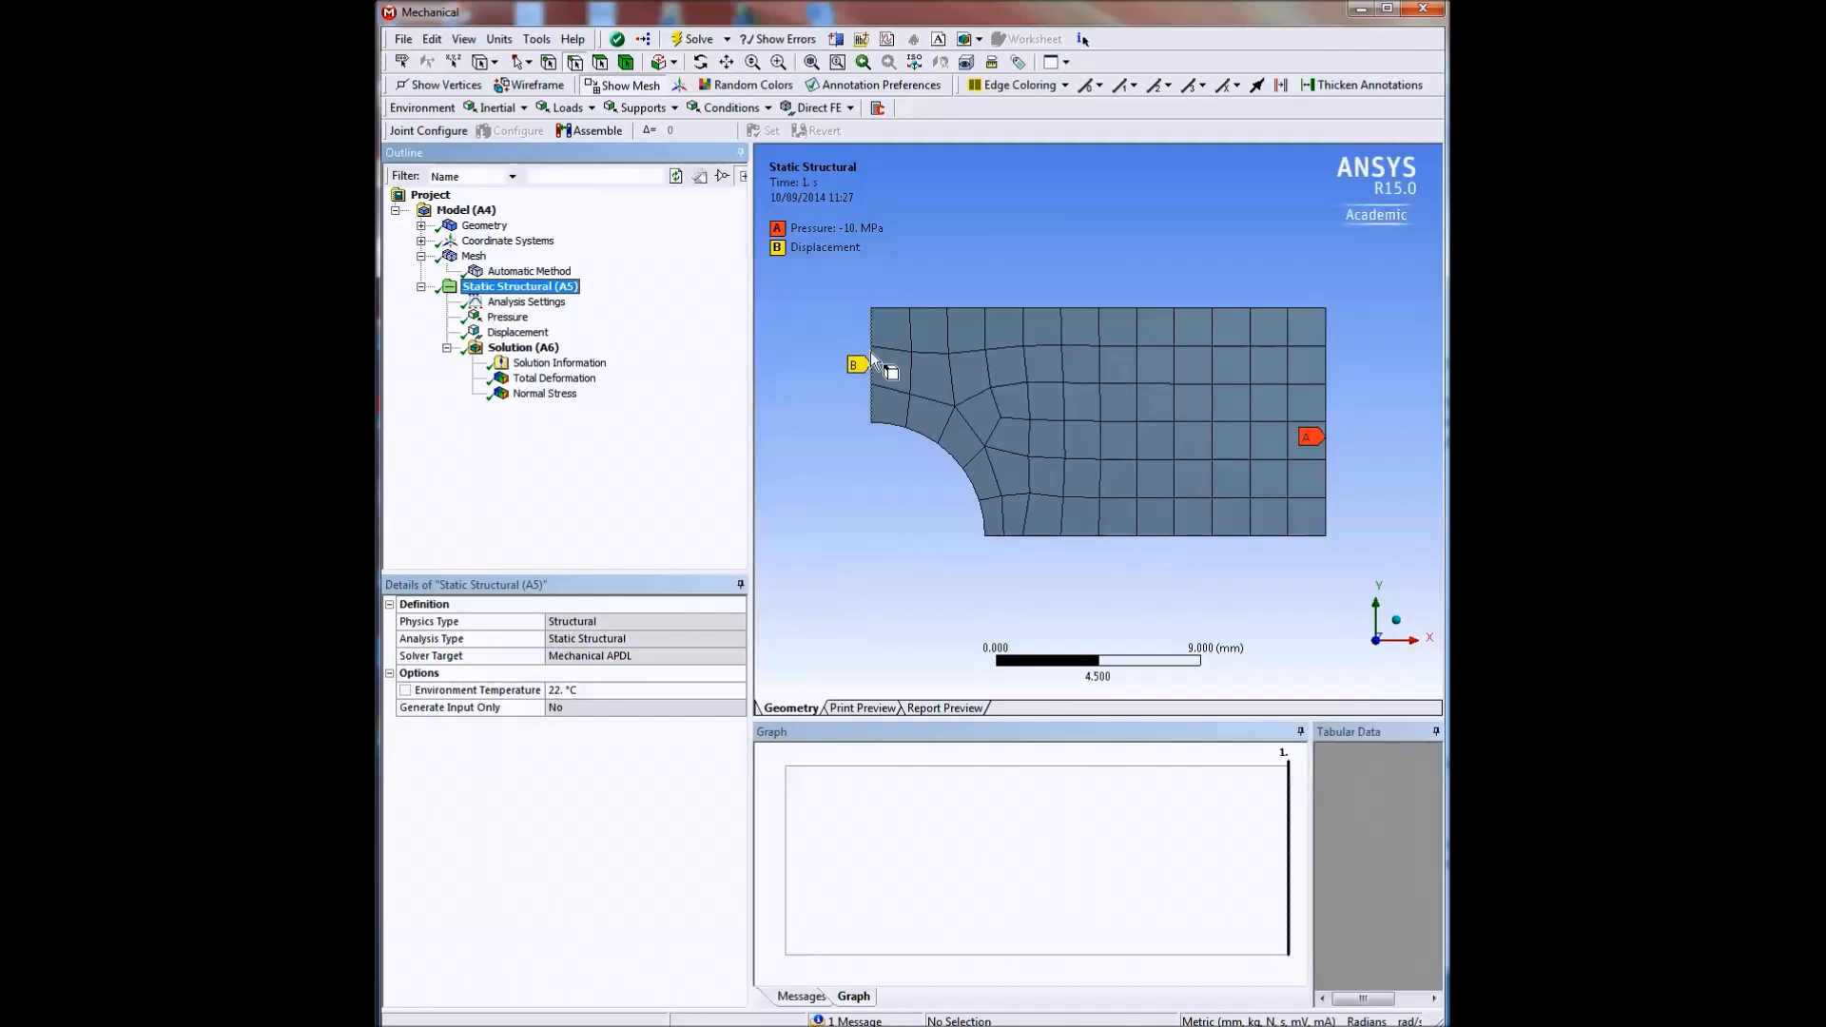
pyautogui.click(677, 110)
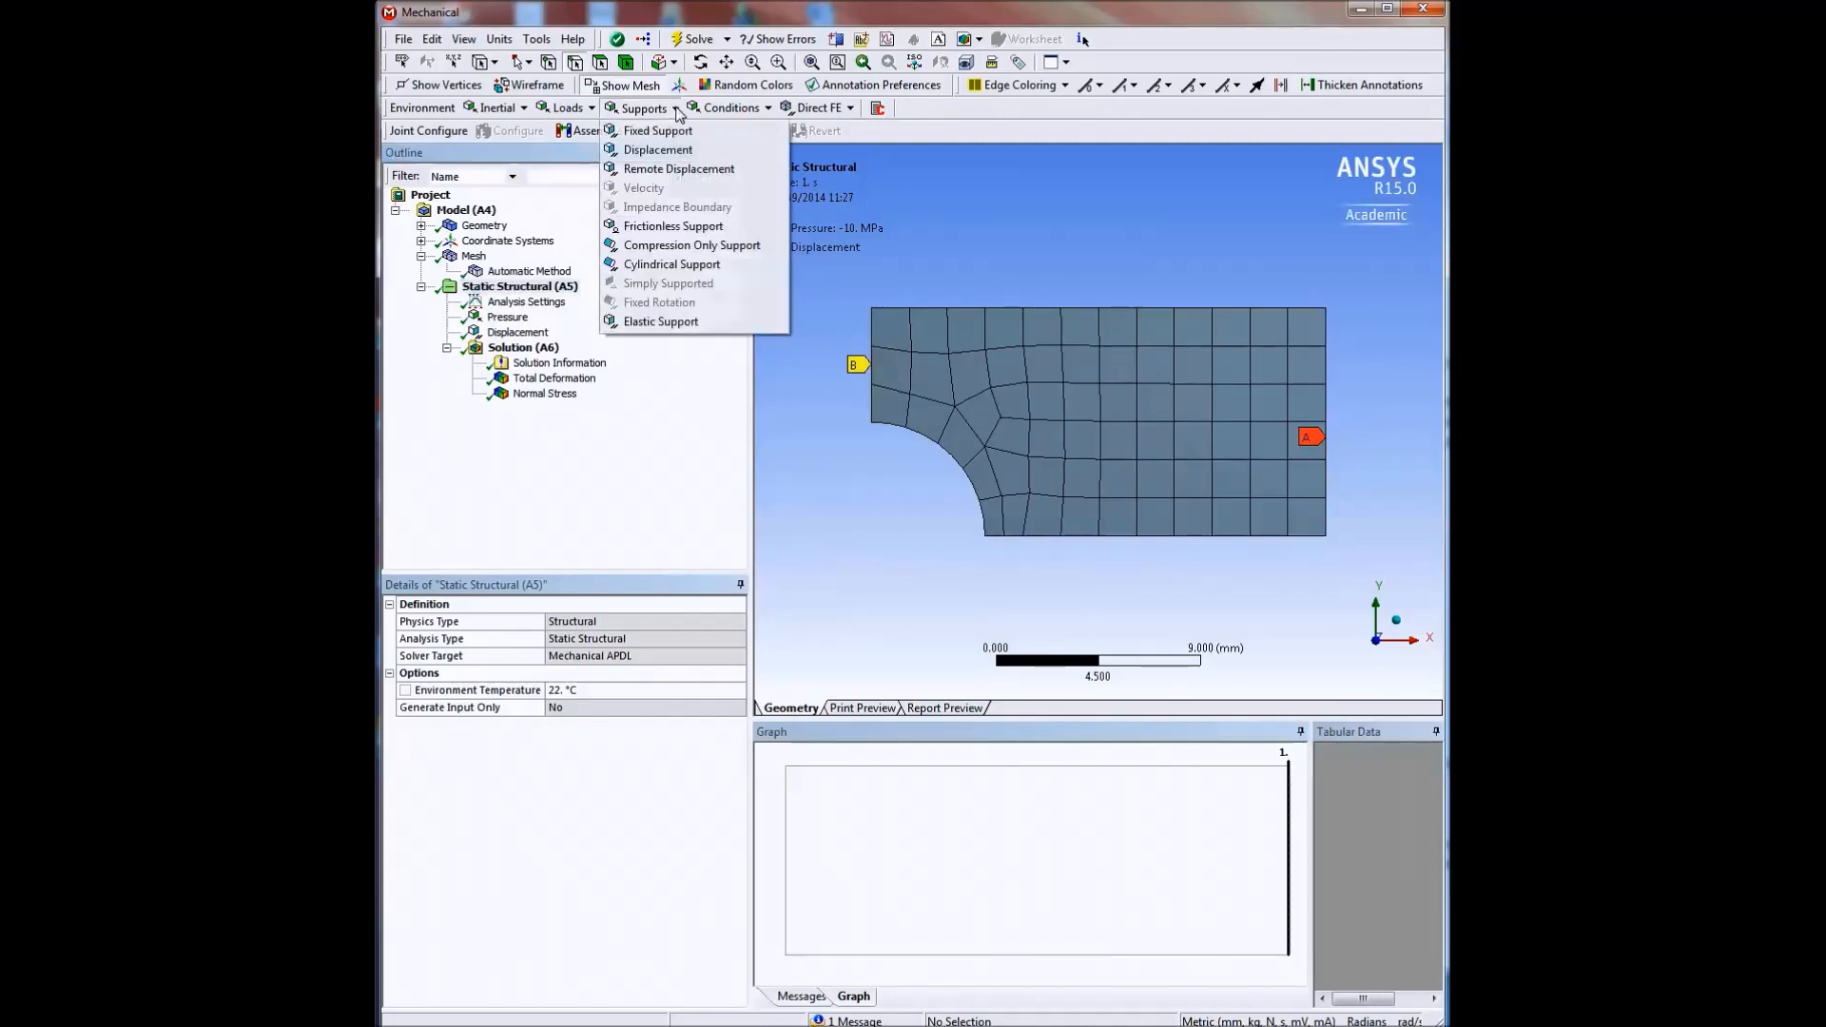
pyautogui.click(656, 152)
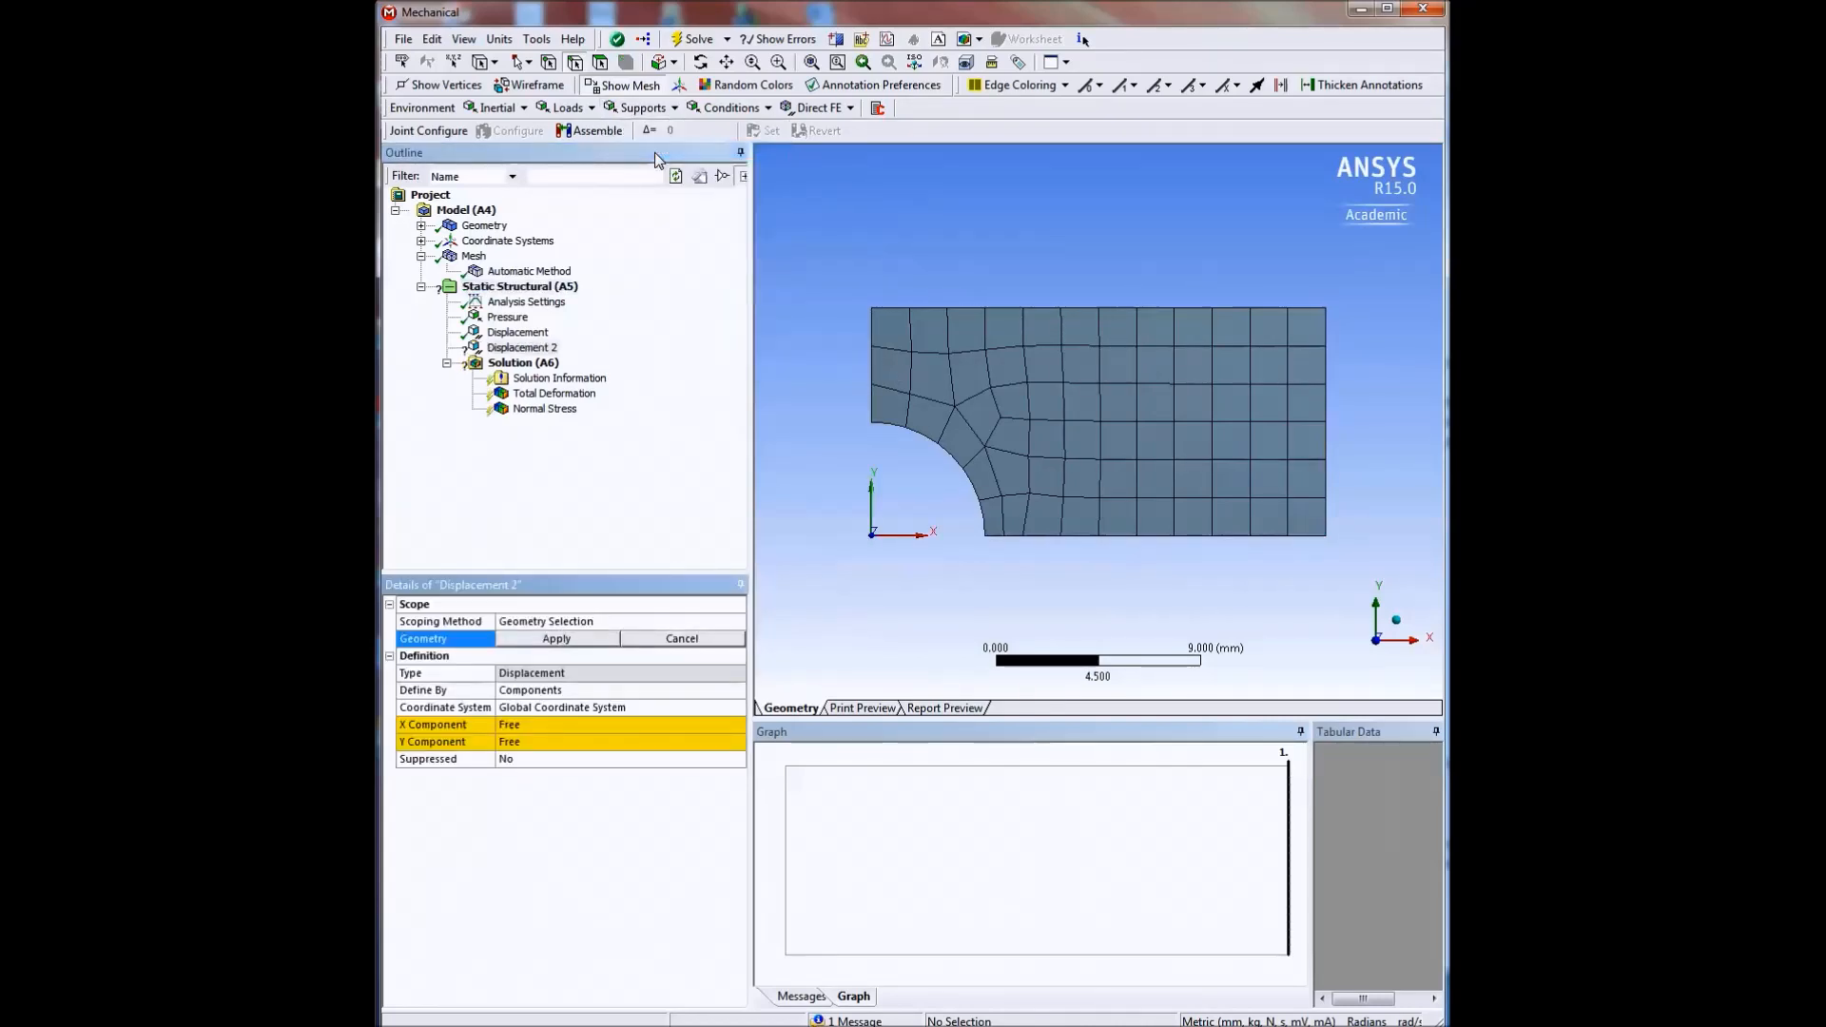
pyautogui.click(1156, 538)
pyautogui.click(556, 638)
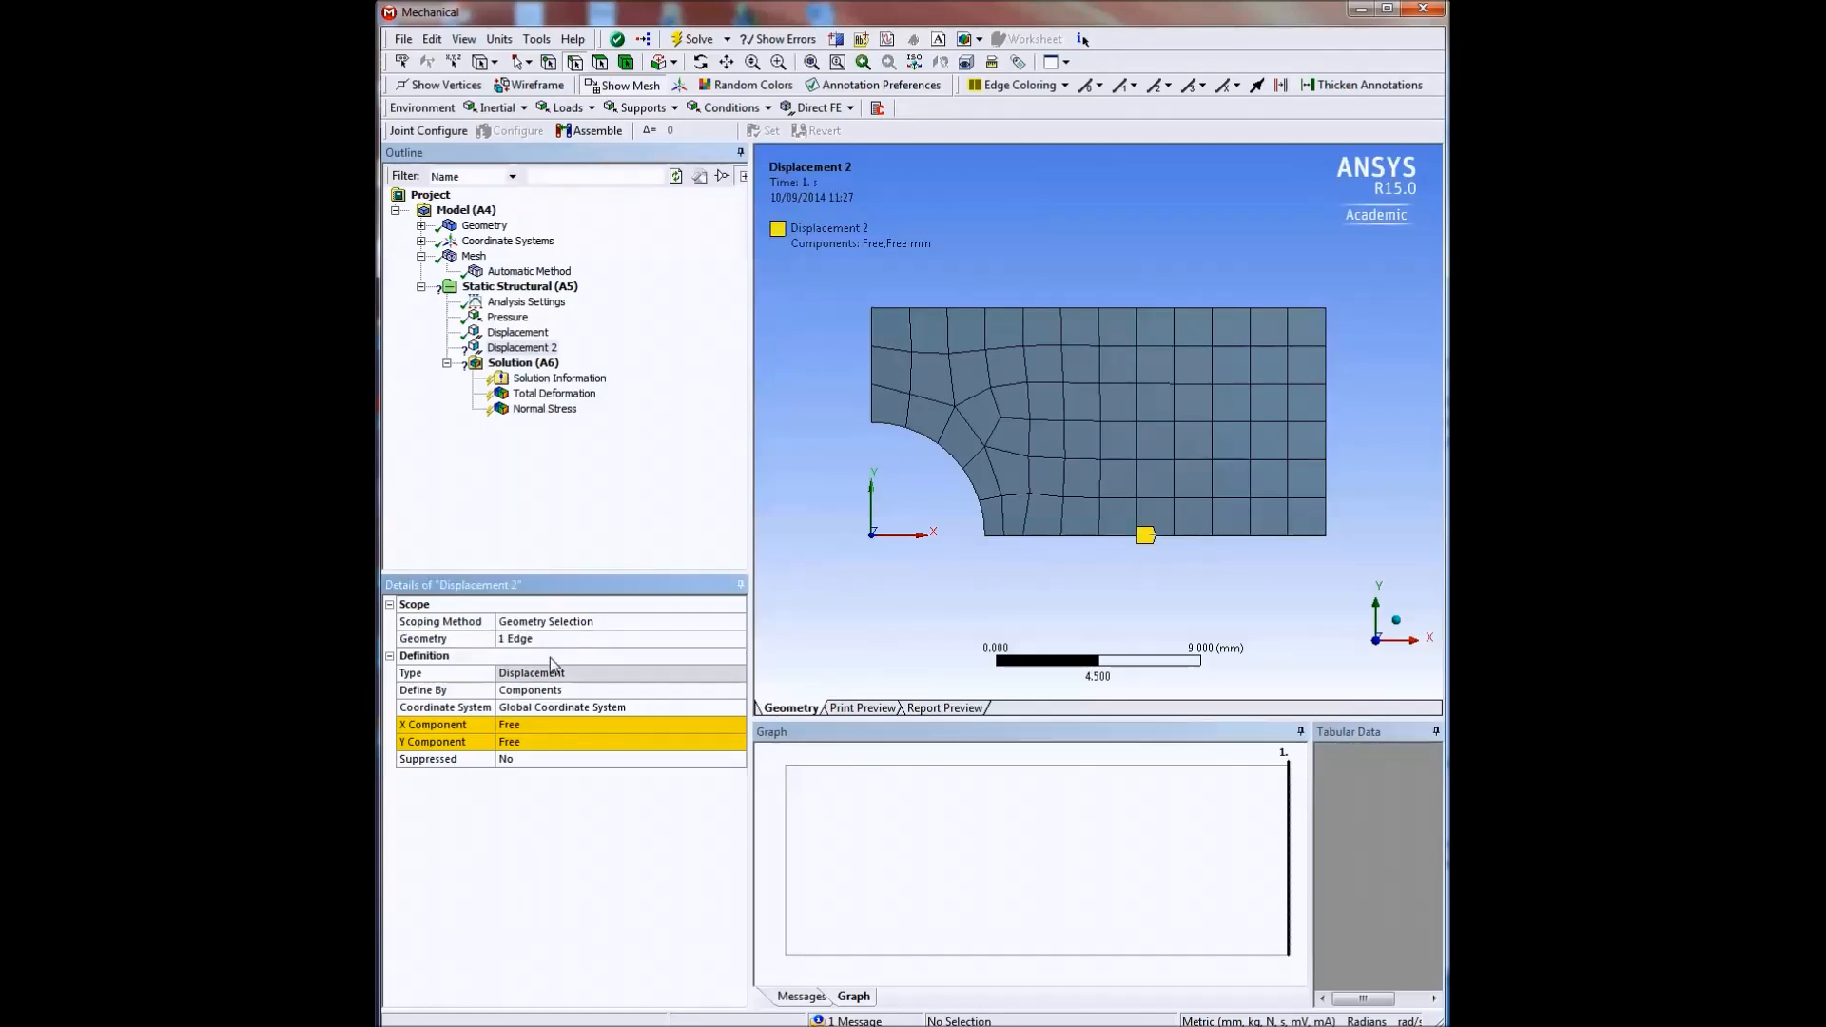
# Set the bottom edge displacement's Y component to 0 mm with X free, re-solve, and check the solver messages.
pyautogui.click(530, 744)
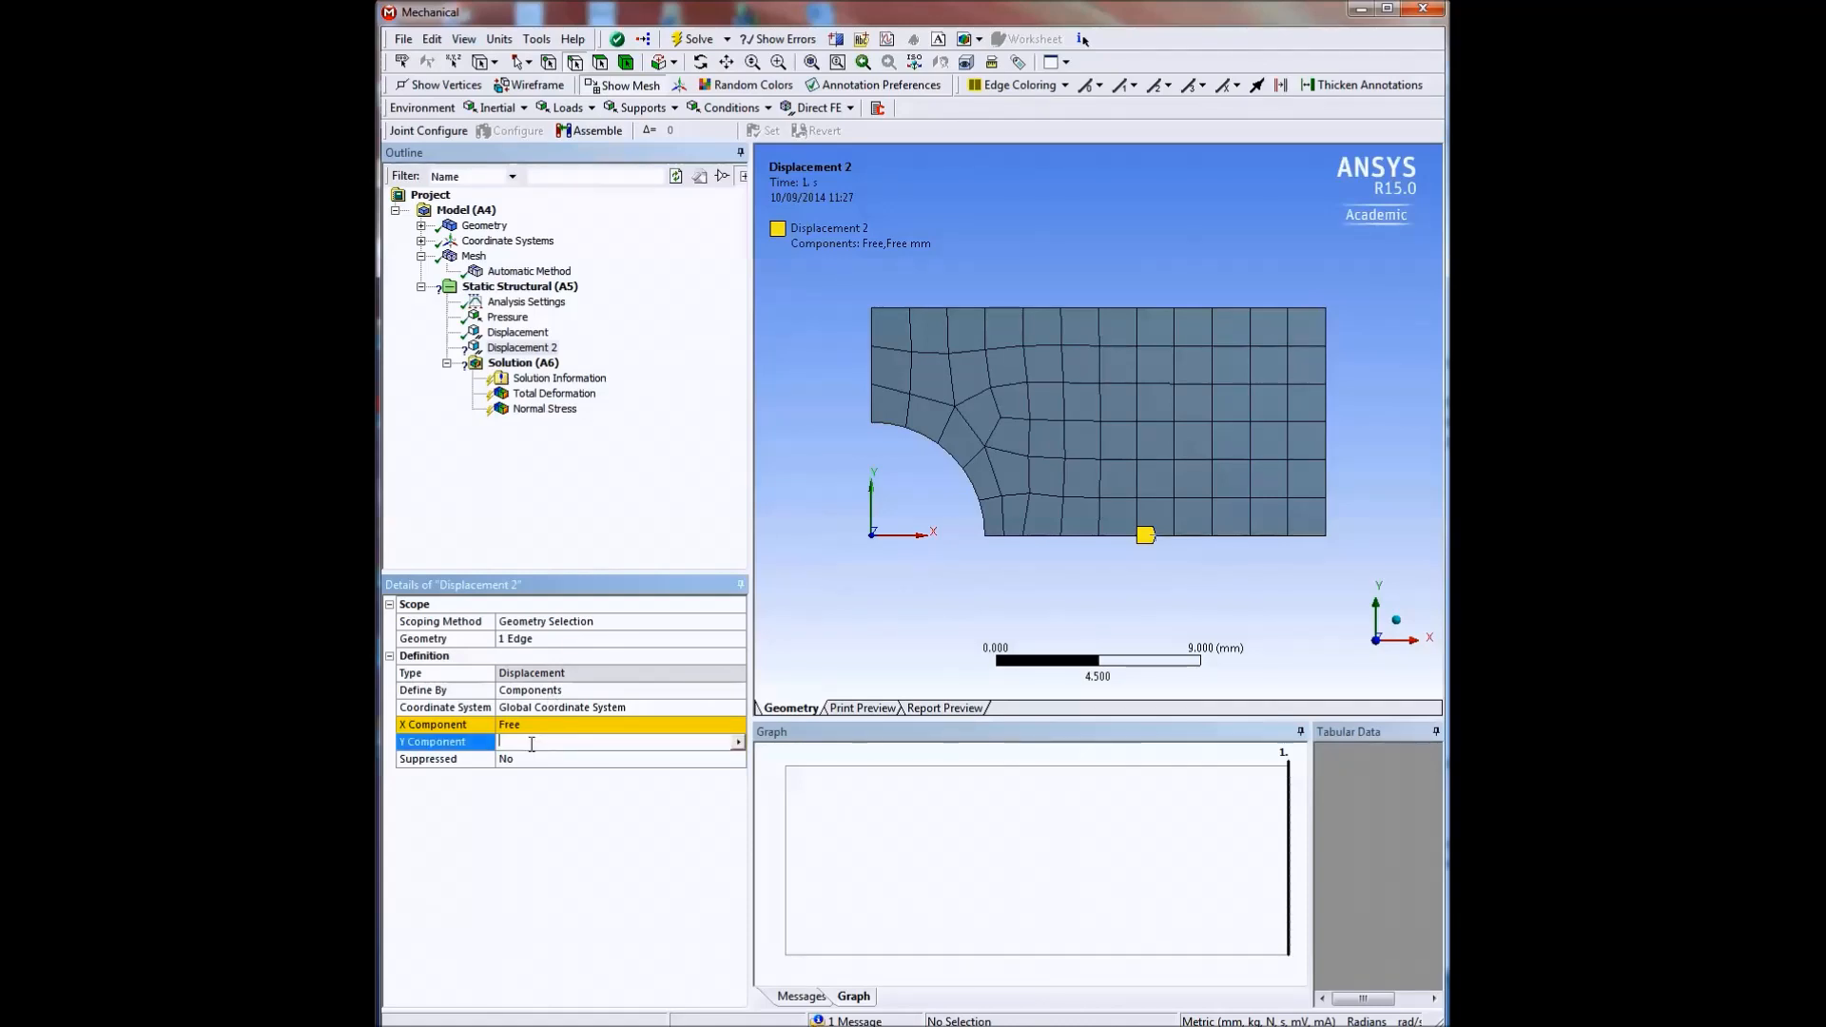
pyautogui.press('Return')
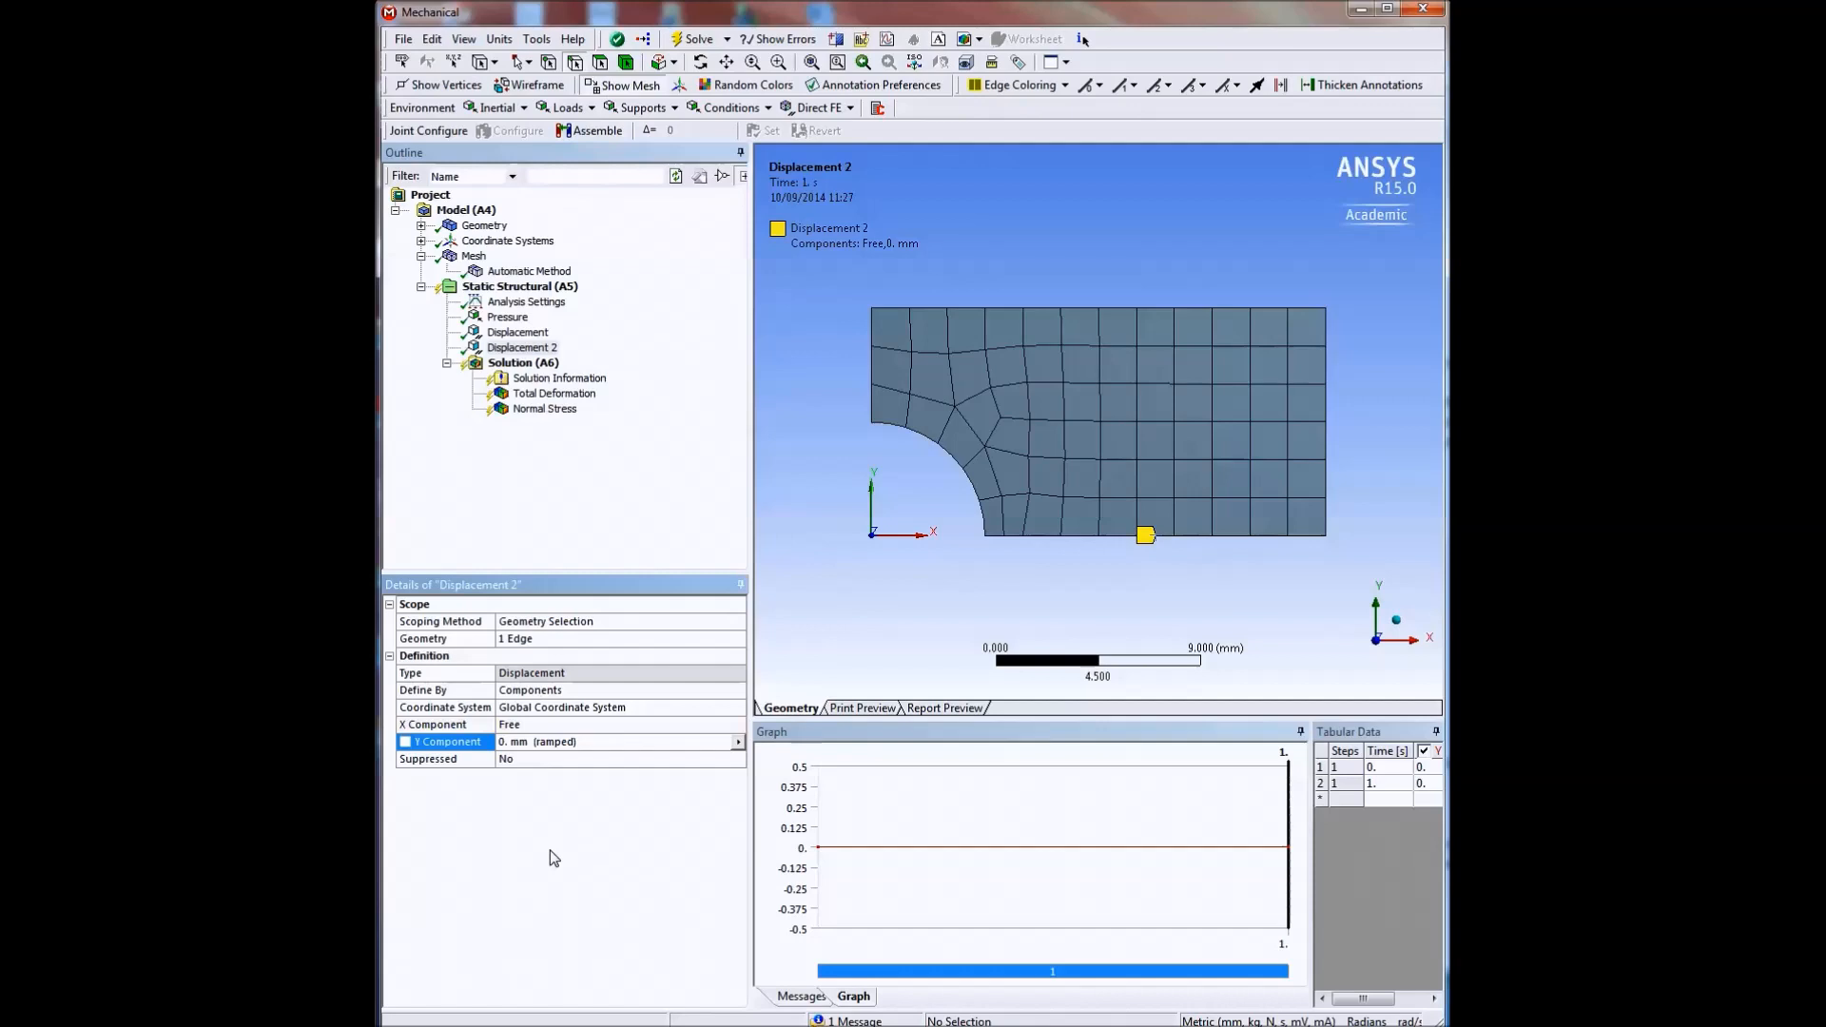
pyautogui.click(690, 40)
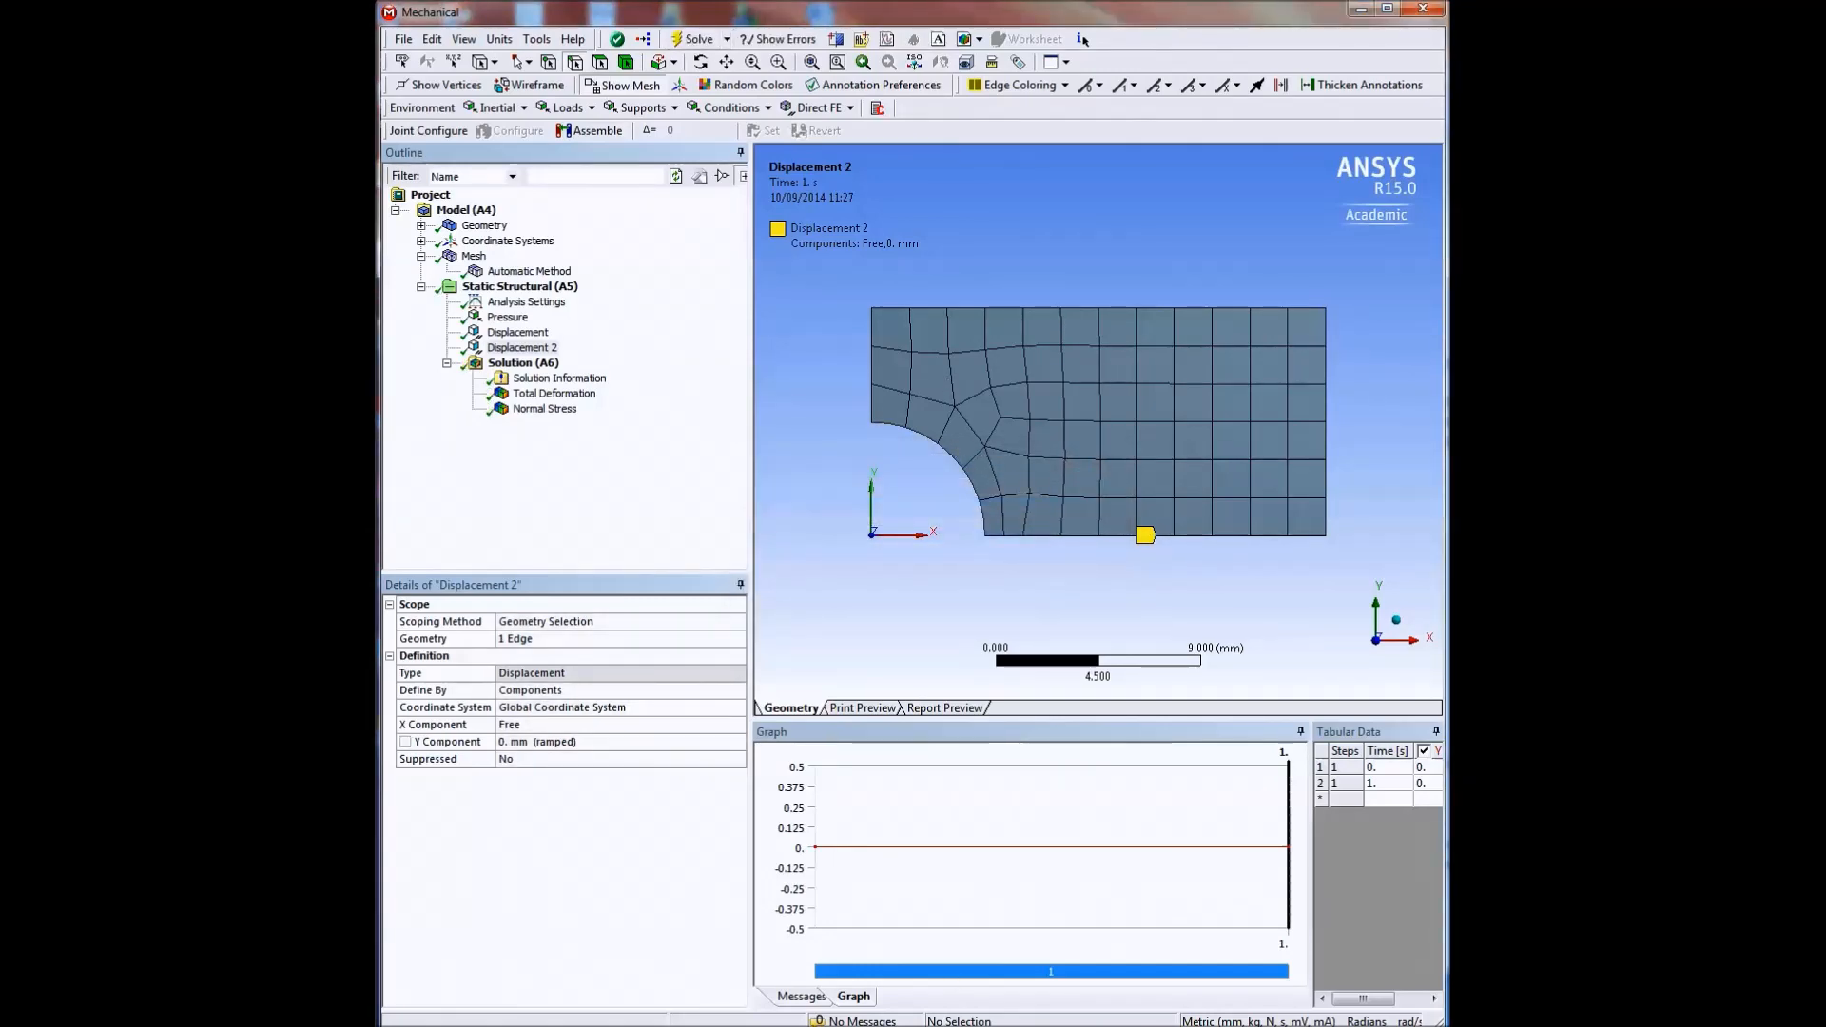
pyautogui.click(800, 997)
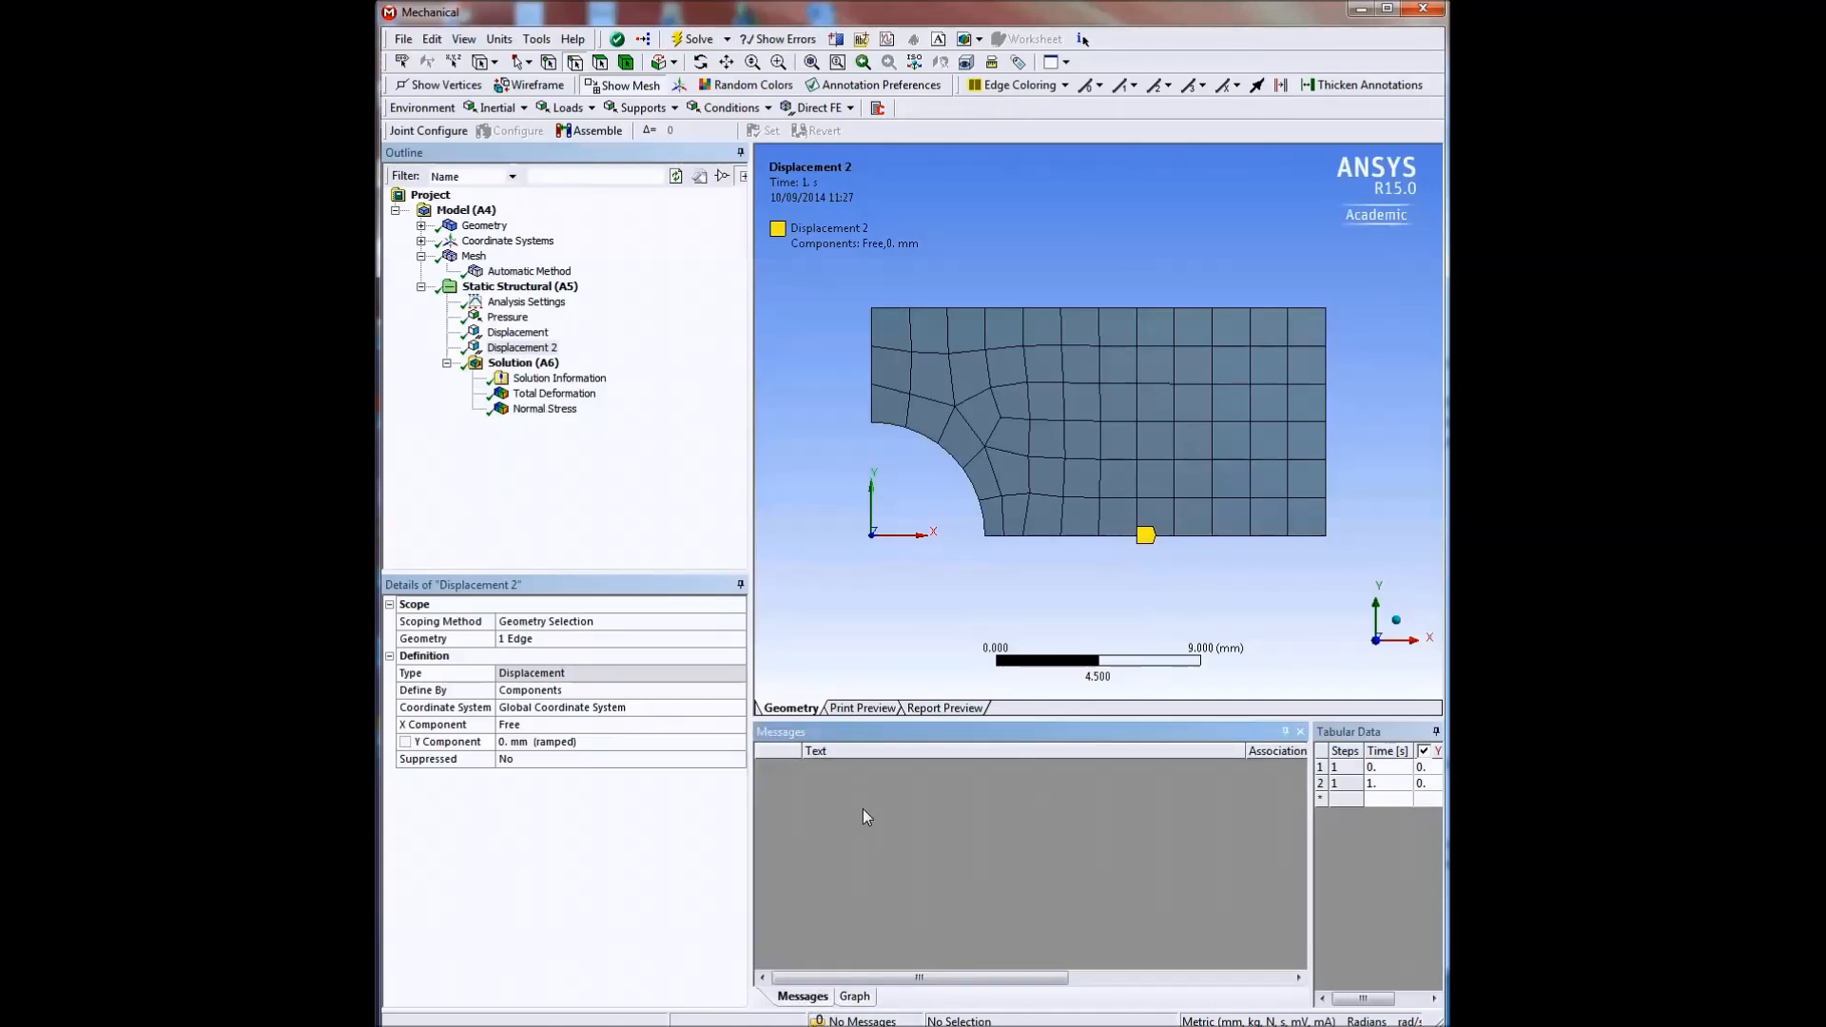
# Animate the total deformation with both symmetry displacements applied, and display the X-axis Normal Stress result.
pyautogui.click(554, 394)
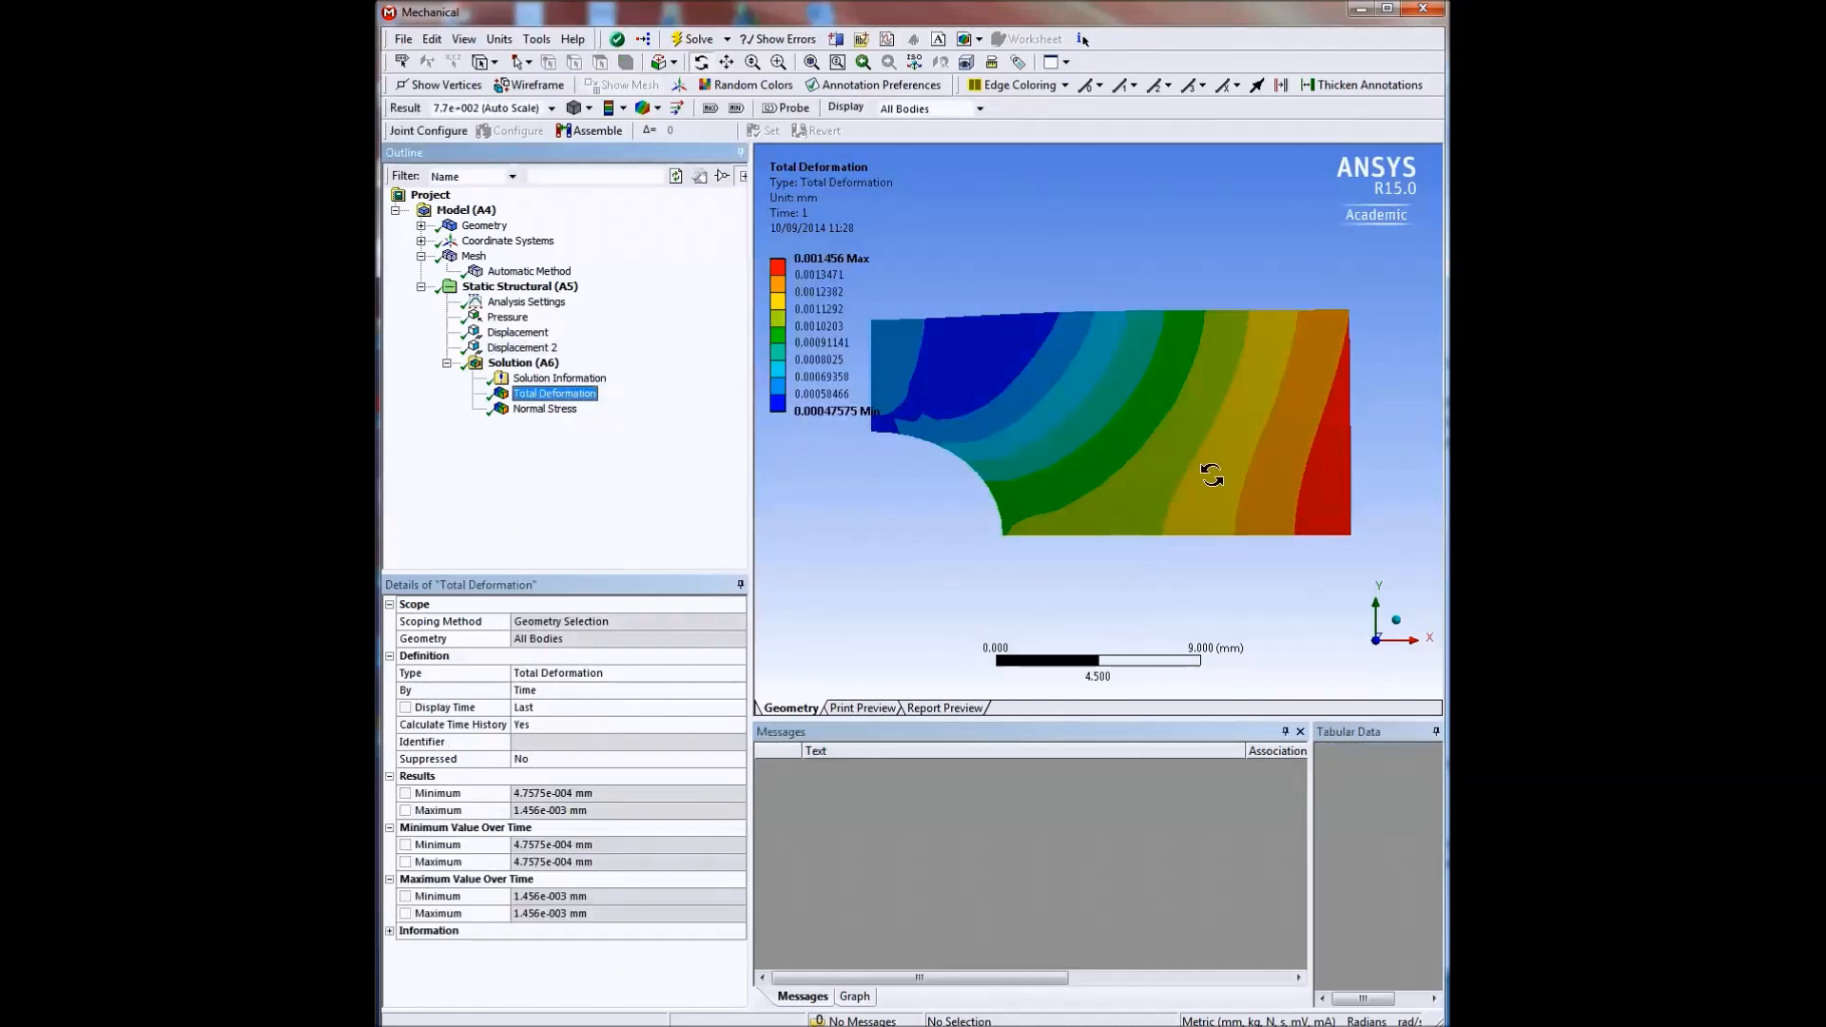
pyautogui.click(856, 996)
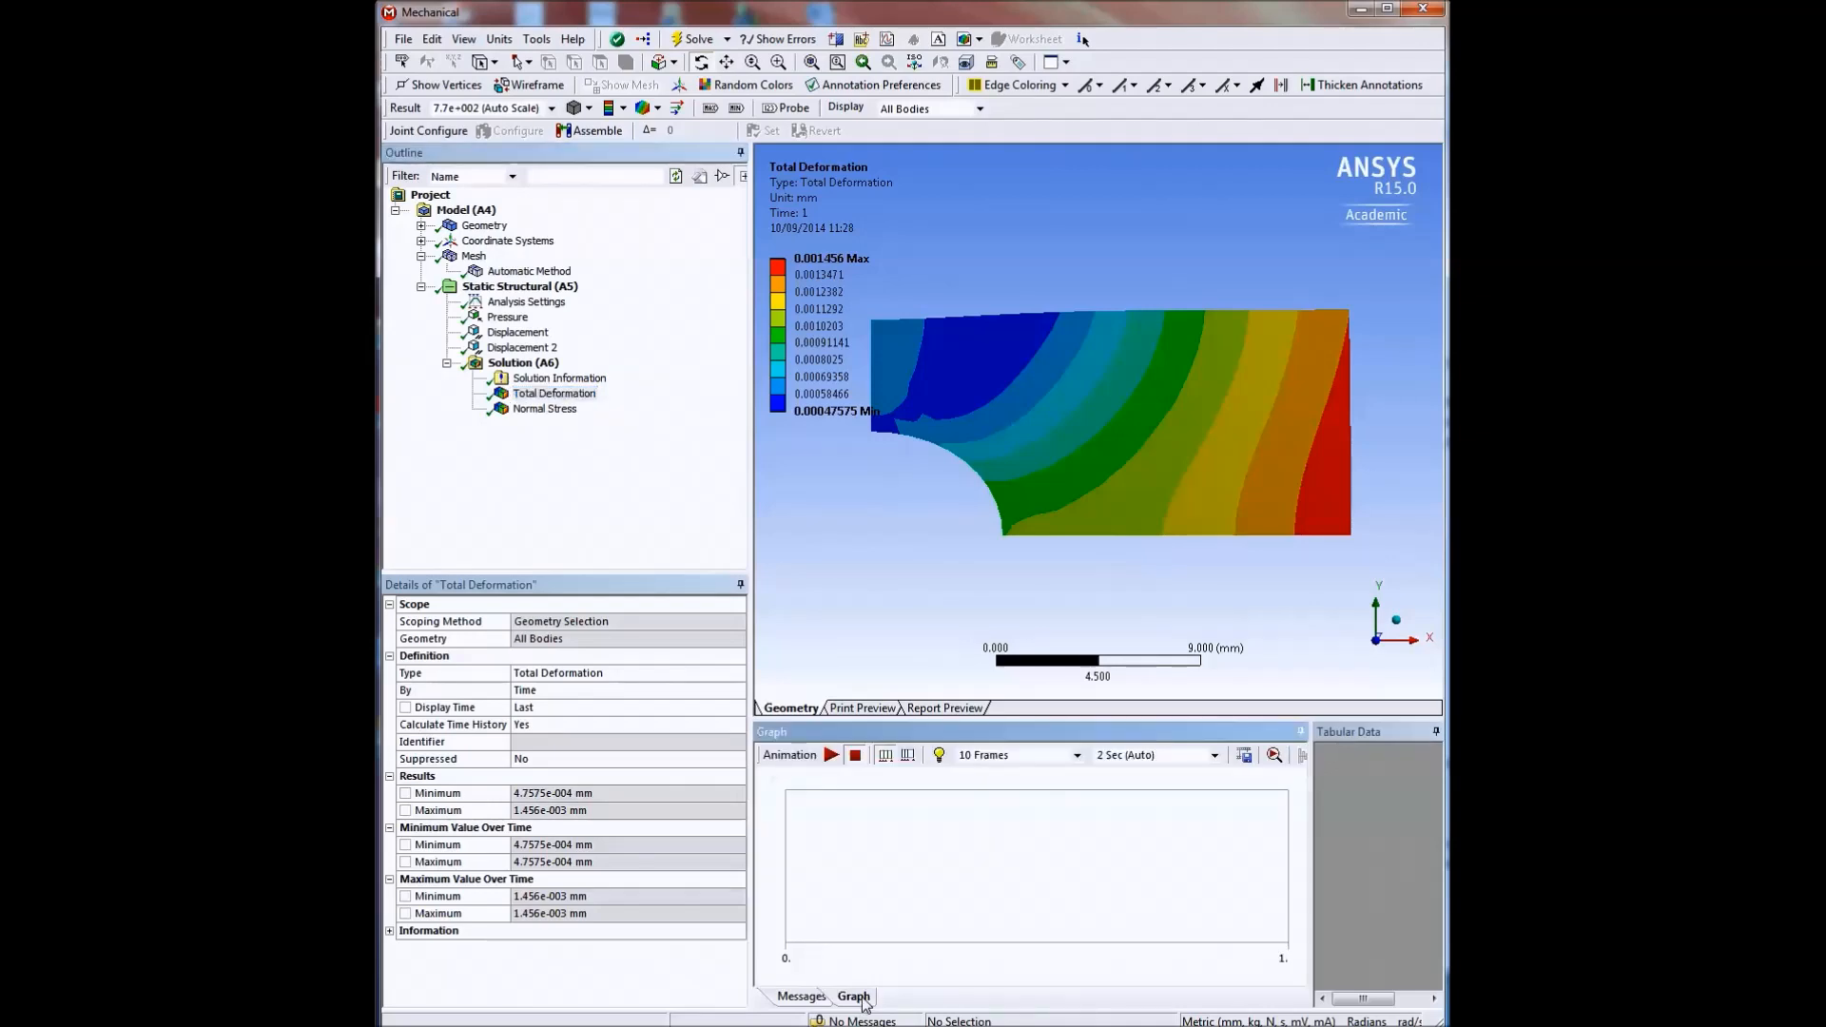
pyautogui.click(830, 758)
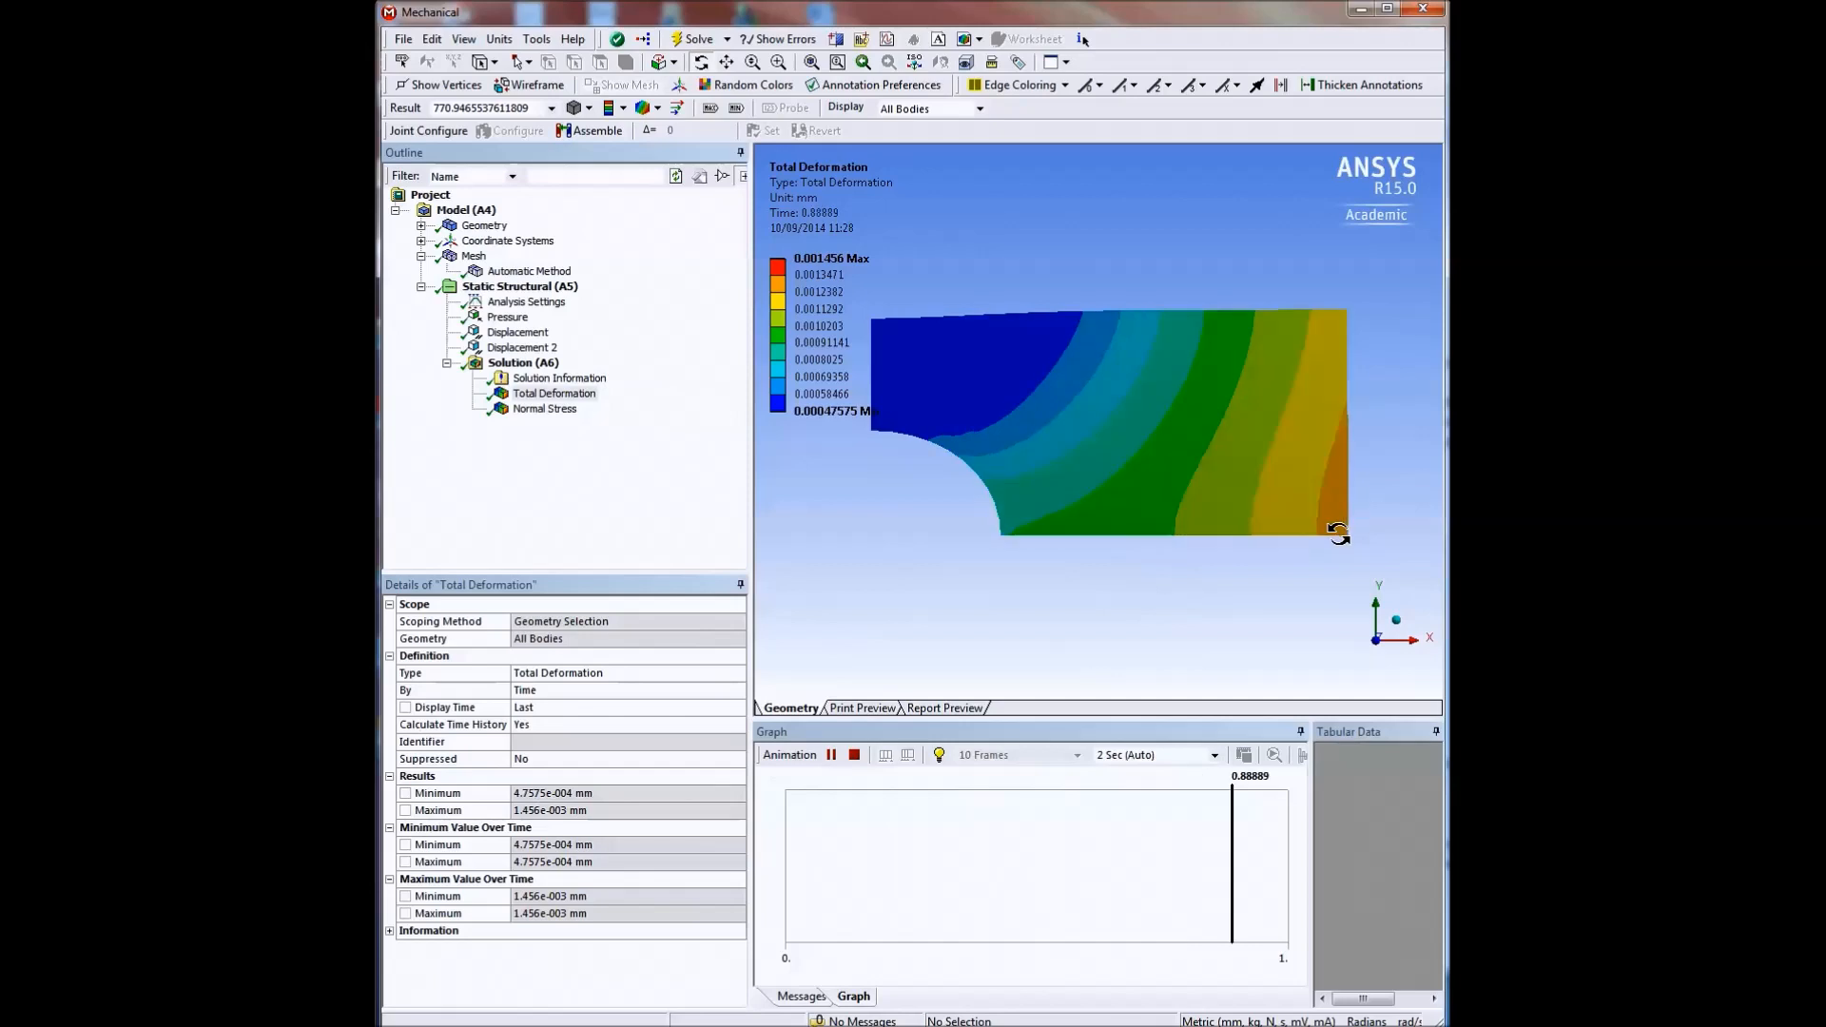
pyautogui.click(544, 409)
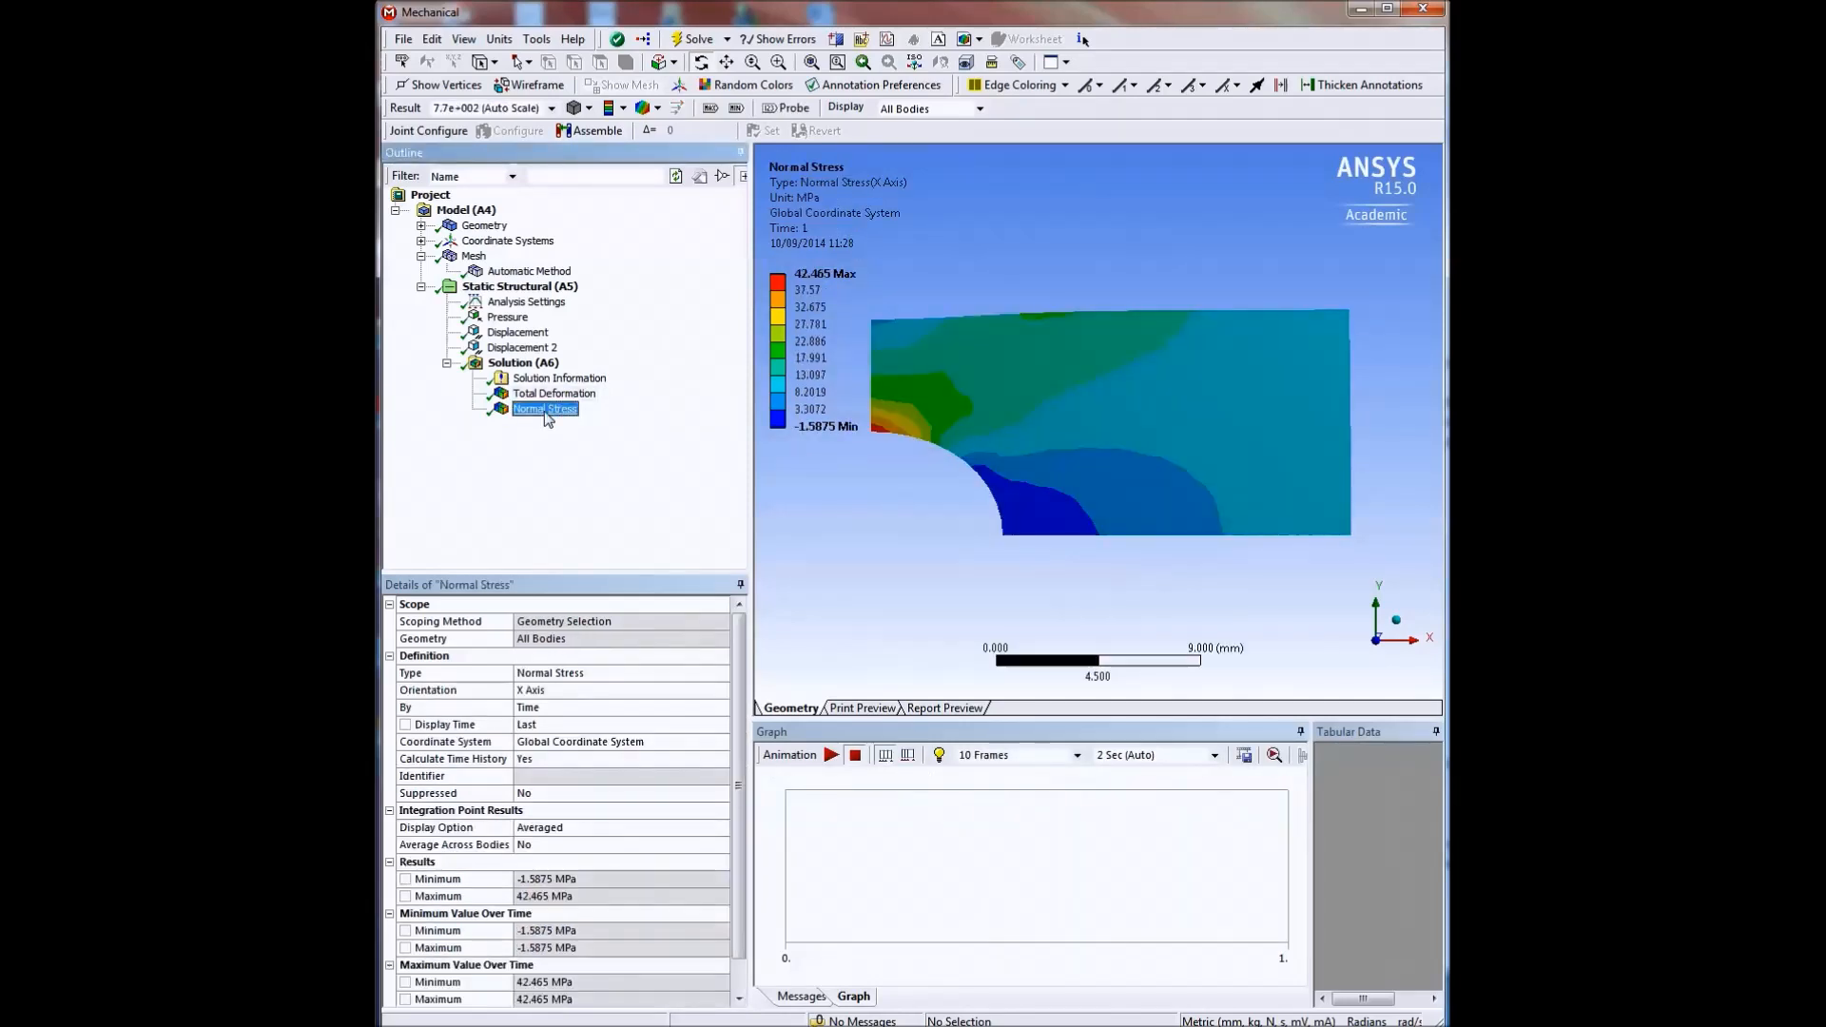